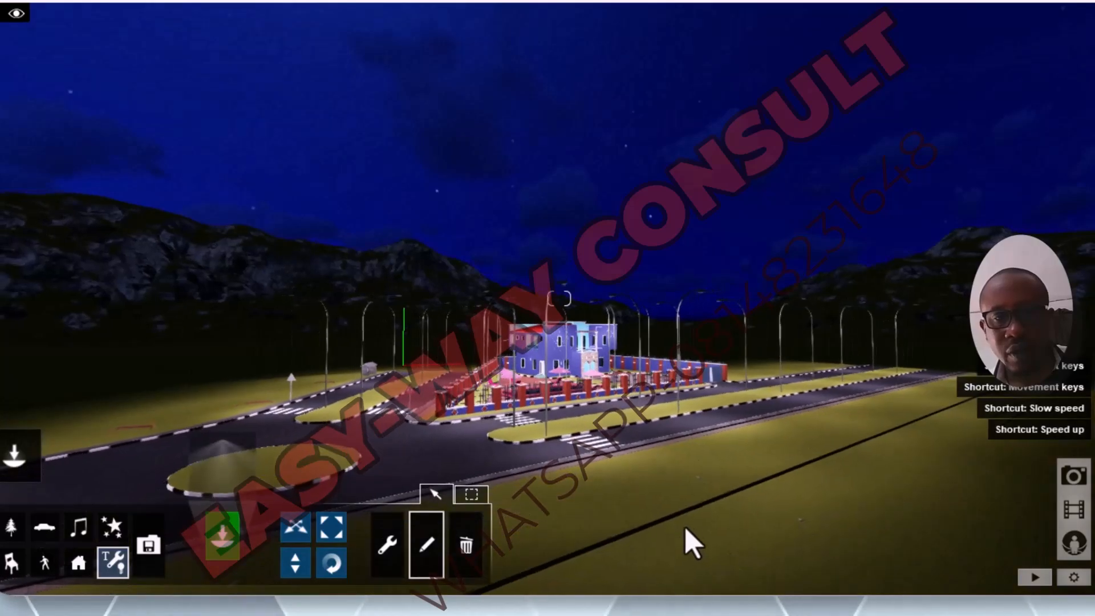
Step: Examine the night scene of the house, surrounding roads and street lights from farther away and closer up
{"action": "scroll", "coordinate": [727, 497], "scroll_direction": "down", "scroll_amount": 3}
{"action": "scroll", "coordinate": [742, 510], "scroll_direction": "down", "scroll_amount": 3}
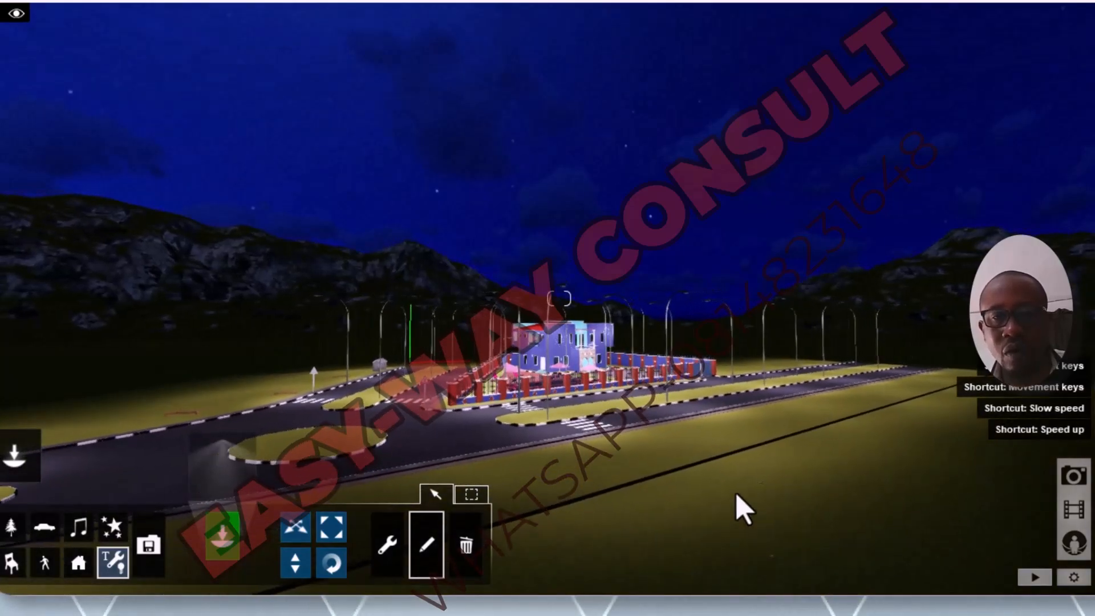
{"action": "scroll", "coordinate": [738, 508], "scroll_direction": "down", "scroll_amount": 3}
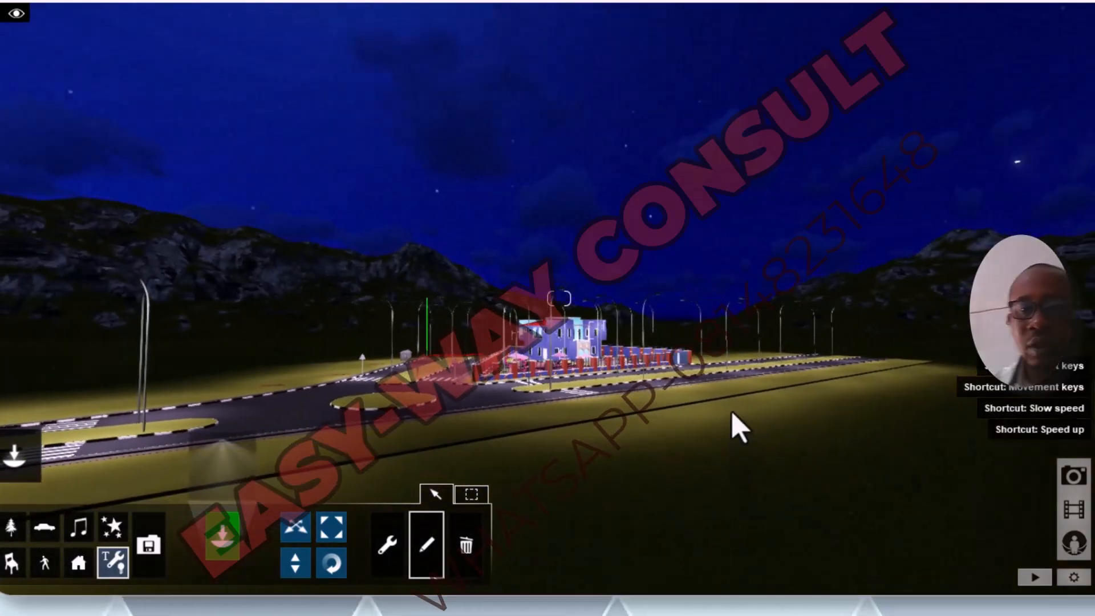
{"action": "scroll", "coordinate": [572, 361], "scroll_direction": "up", "scroll_amount": 1}
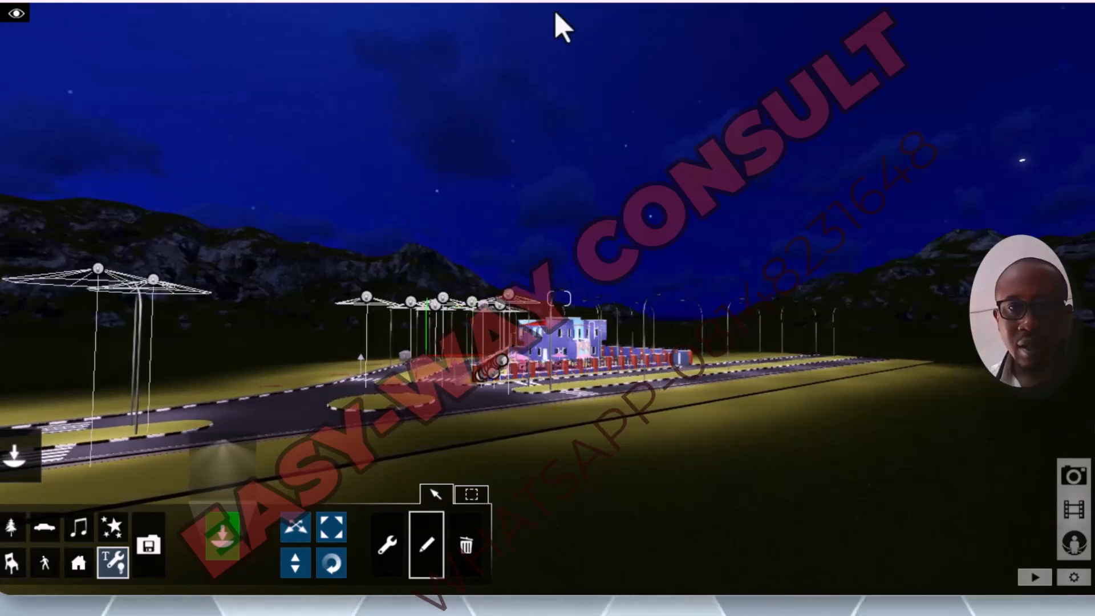
{"action": "scroll", "coordinate": [541, 185], "scroll_direction": "up", "scroll_amount": 1}
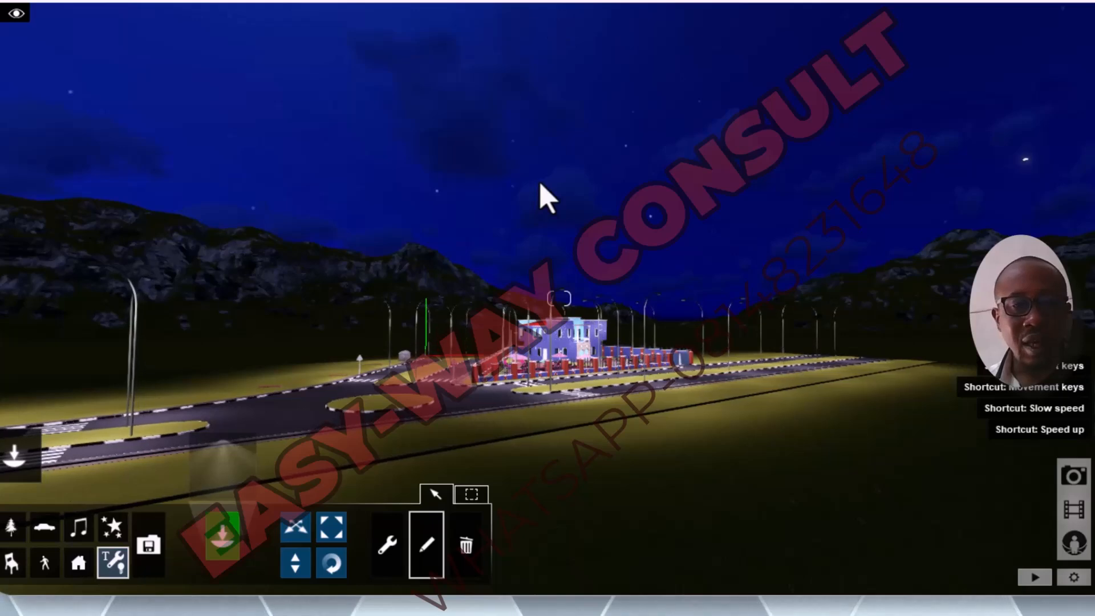
{"action": "scroll", "coordinate": [418, 380], "scroll_direction": "up", "scroll_amount": 1}
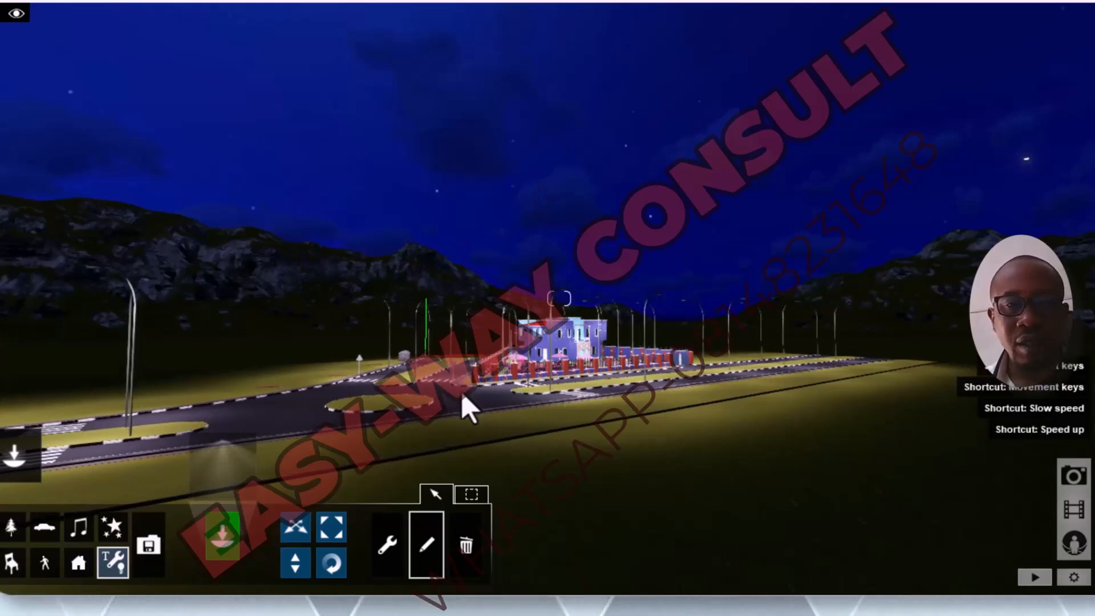
{"action": "scroll", "coordinate": [502, 391], "scroll_direction": "up", "scroll_amount": 1}
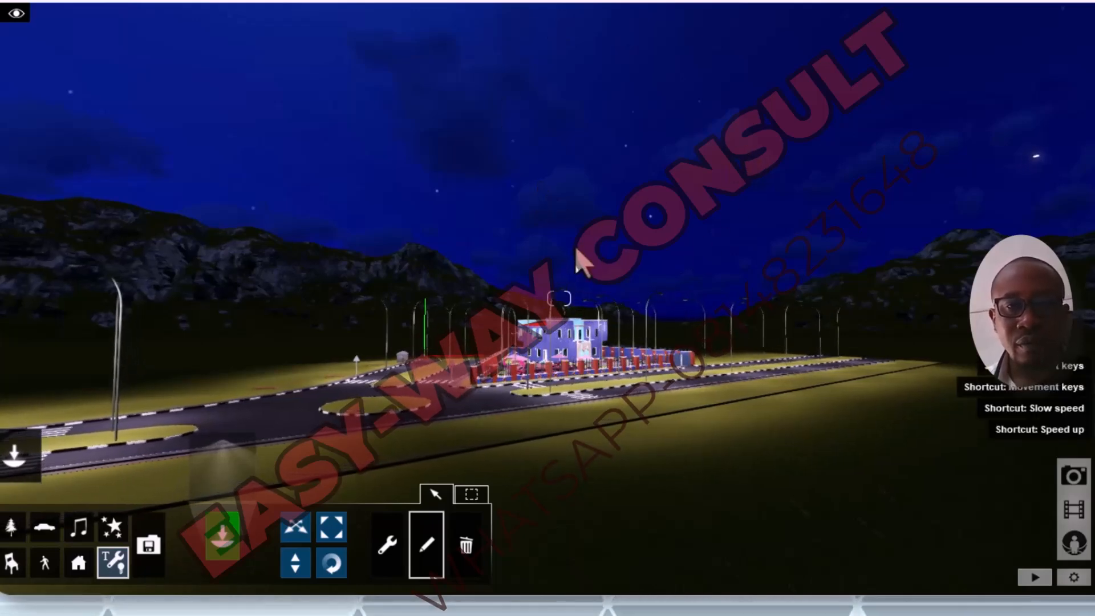
{"action": "scroll", "coordinate": [591, 263], "scroll_direction": "up", "scroll_amount": 1}
{"action": "scroll", "coordinate": [644, 222], "scroll_direction": "up", "scroll_amount": 1}
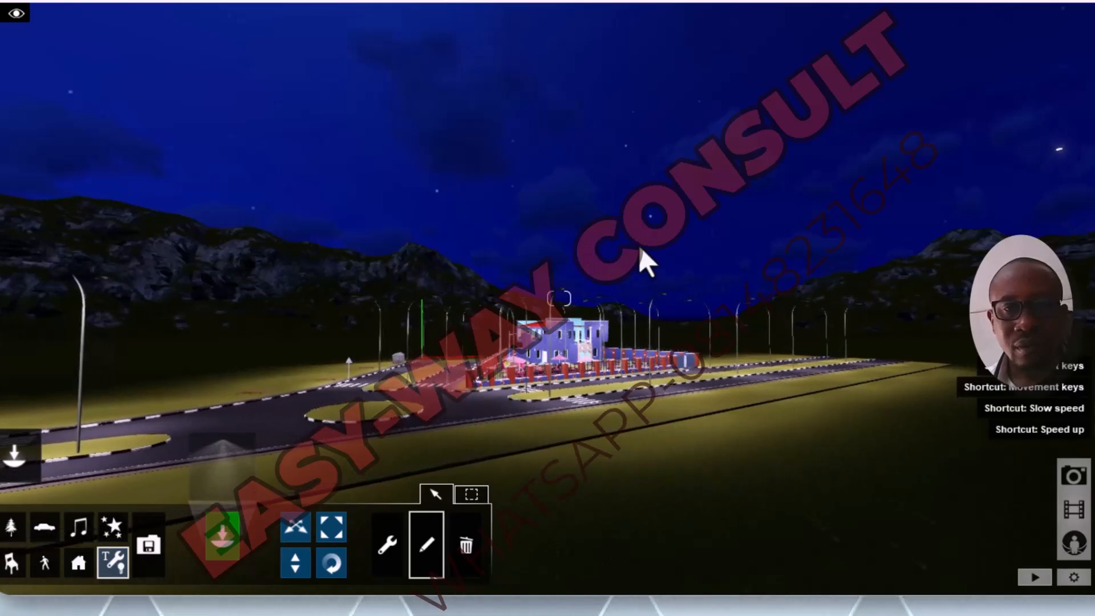
{"action": "scroll", "coordinate": [670, 220], "scroll_direction": "up", "scroll_amount": 2}
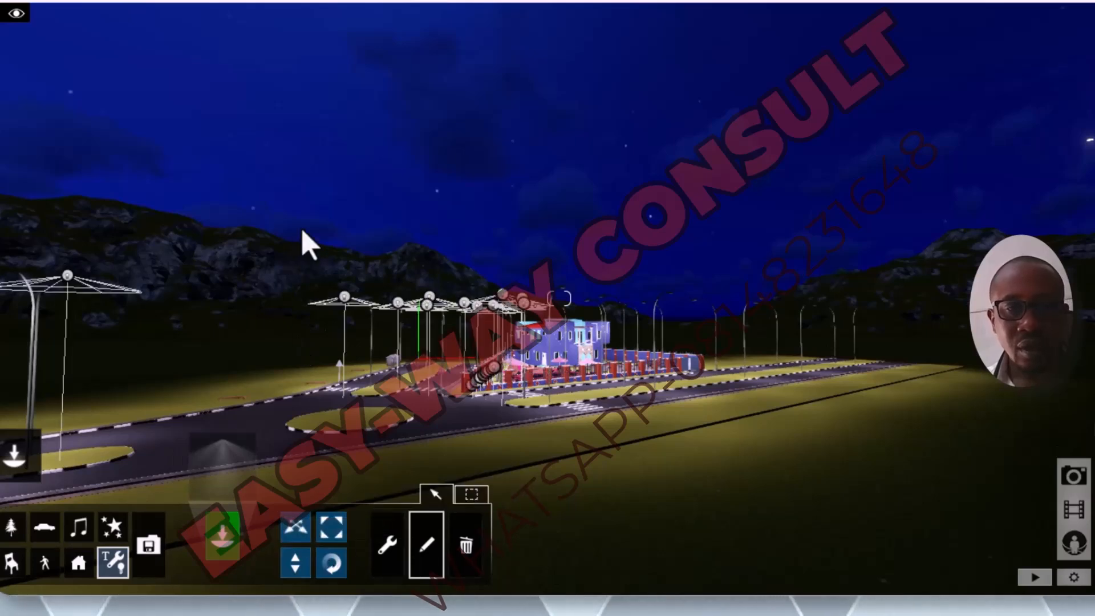
Step: Raise the sun height to turn the night scene into bright daylight, and bring the fenced house closer
{"action": "mouse_move", "coordinate": [17, 463]}
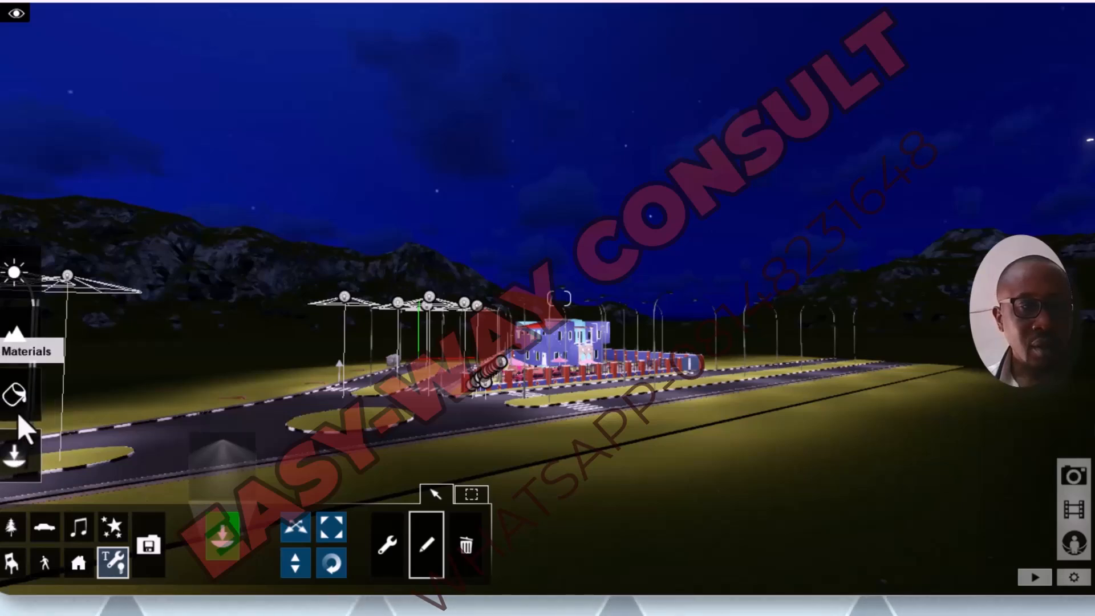
{"action": "left_click", "coordinate": [16, 275]}
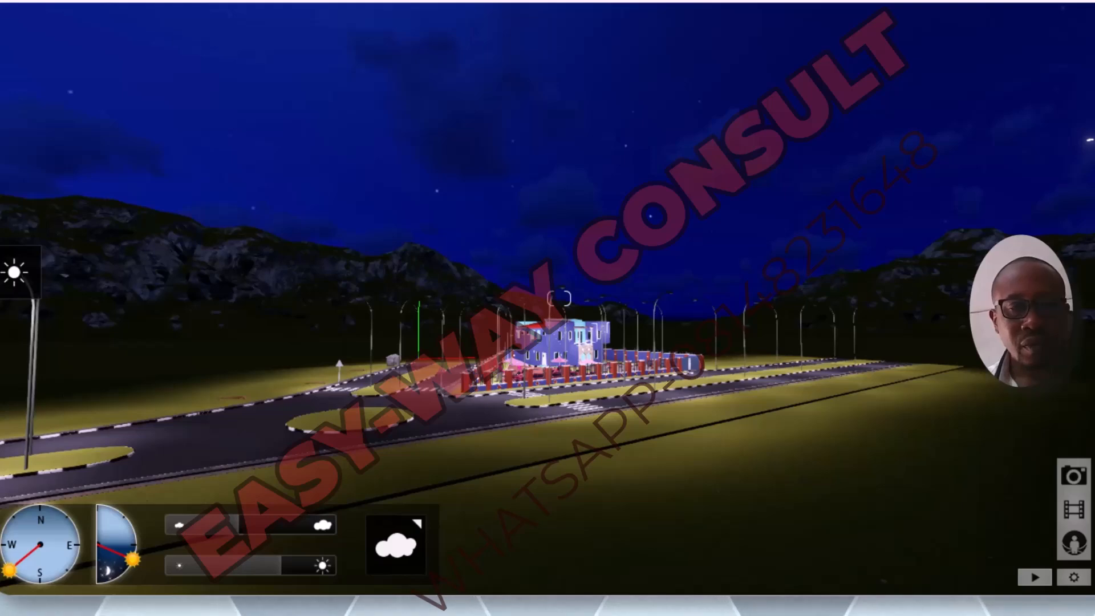
{"action": "left_click_drag", "start_coordinate": [134, 568], "coordinate": [132, 524]}
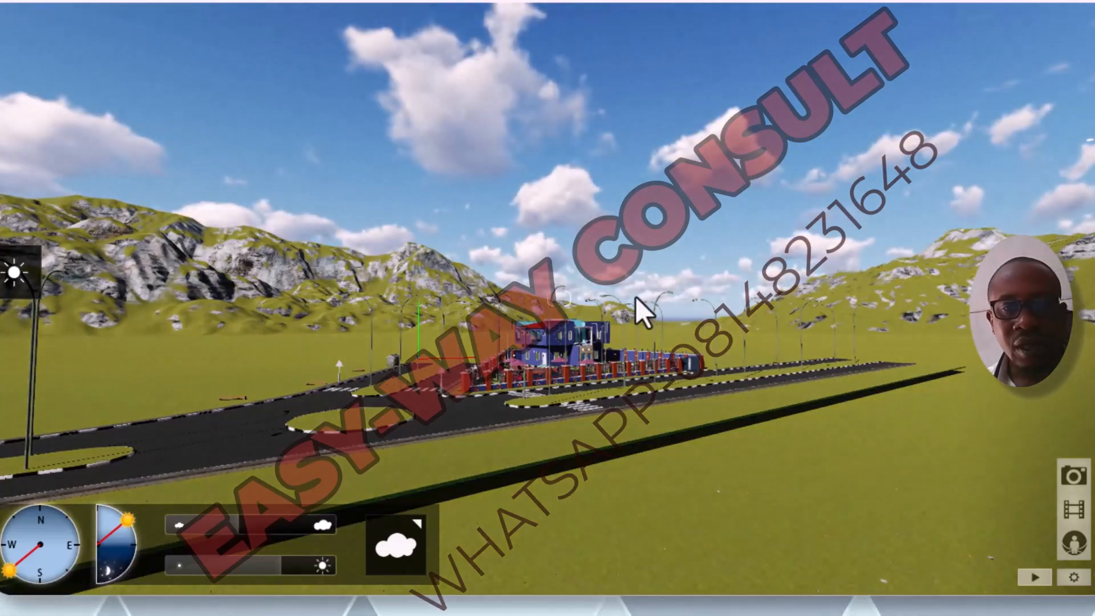
{"action": "key", "text": "w"}
{"action": "key", "text": "w"}
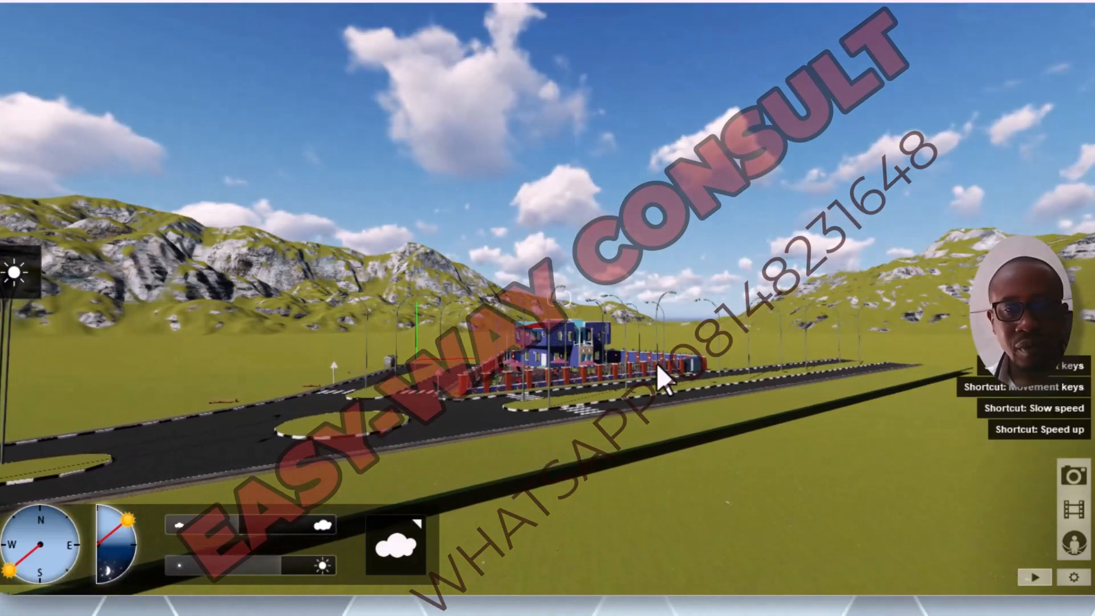
{"action": "key", "text": "w"}
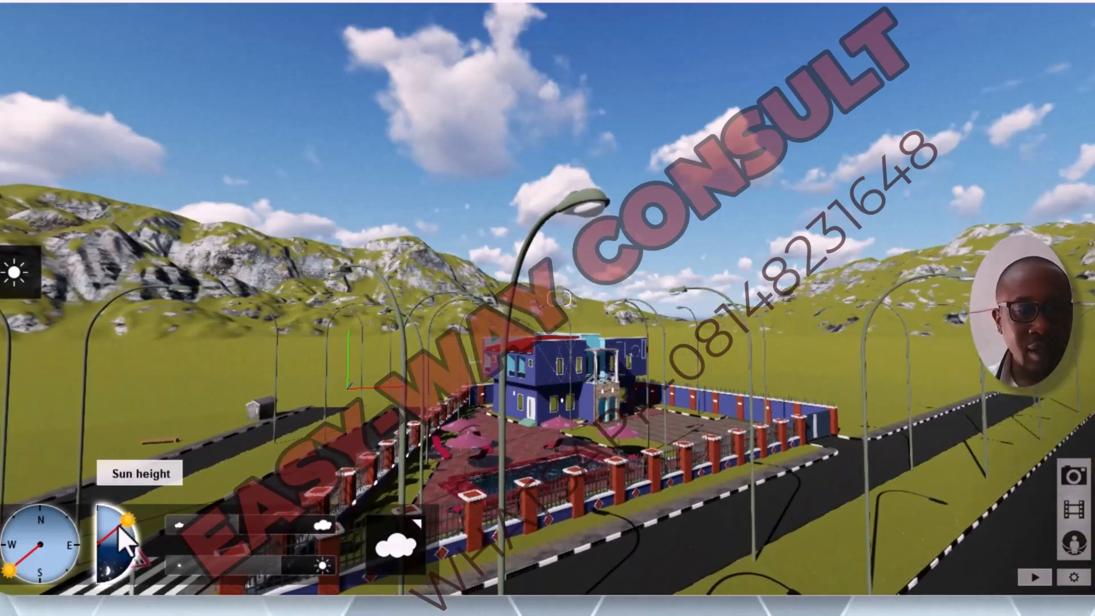
Step: Try the lowest night-time sun height and a low, warm daytime sun on the house compound
{"action": "left_click_drag", "start_coordinate": [129, 520], "coordinate": [106, 586]}
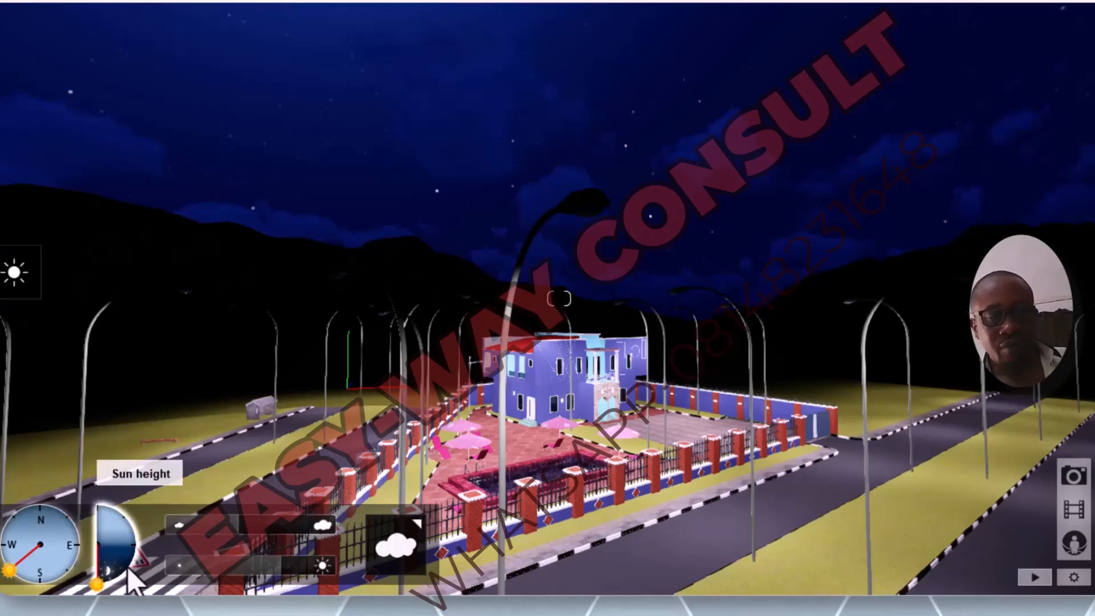
{"action": "left_click_drag", "start_coordinate": [103, 579], "coordinate": [149, 542]}
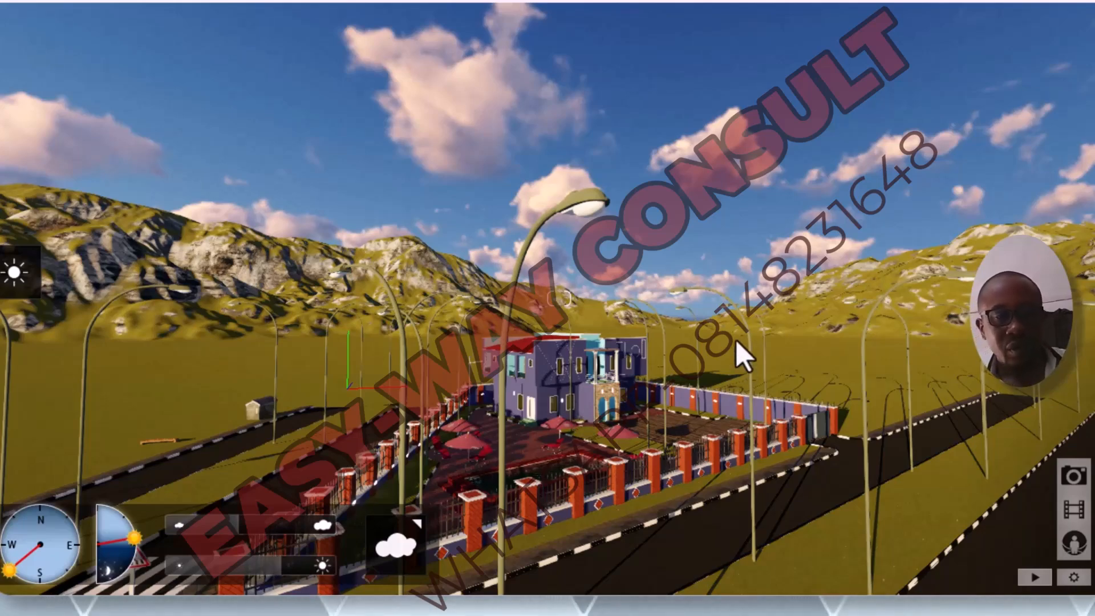
{"action": "key", "text": "s"}
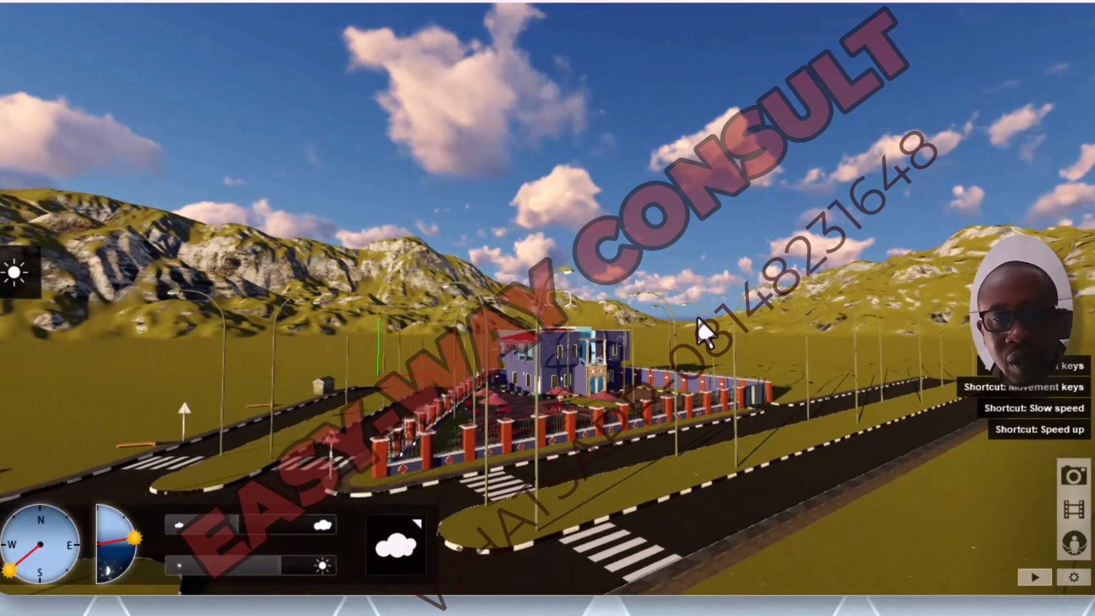
{"action": "key", "text": "w"}
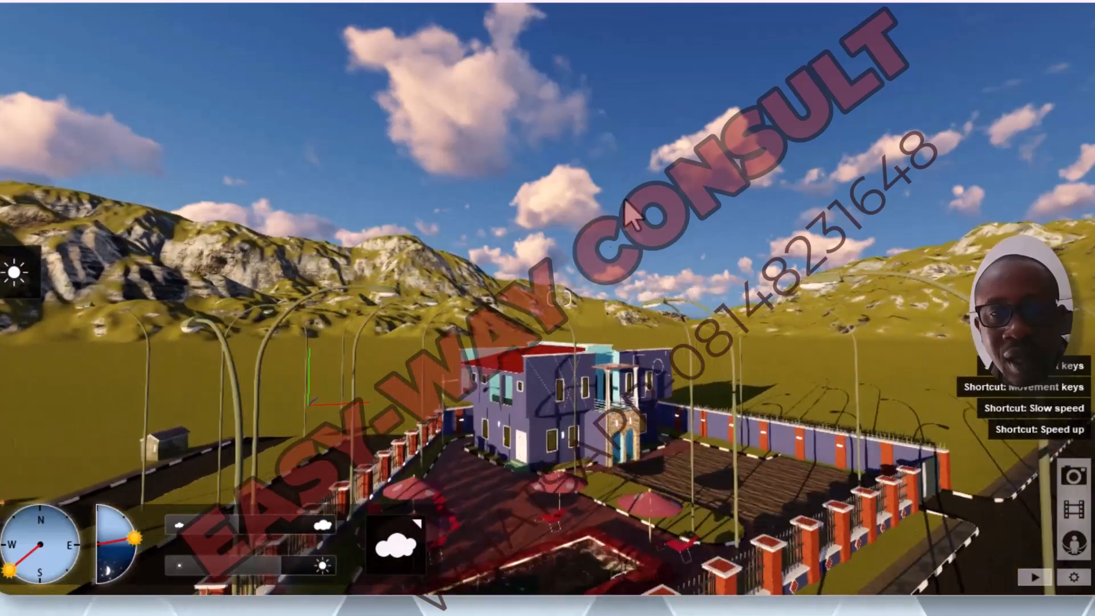
{"action": "key", "text": "s"}
{"action": "key", "text": "w"}
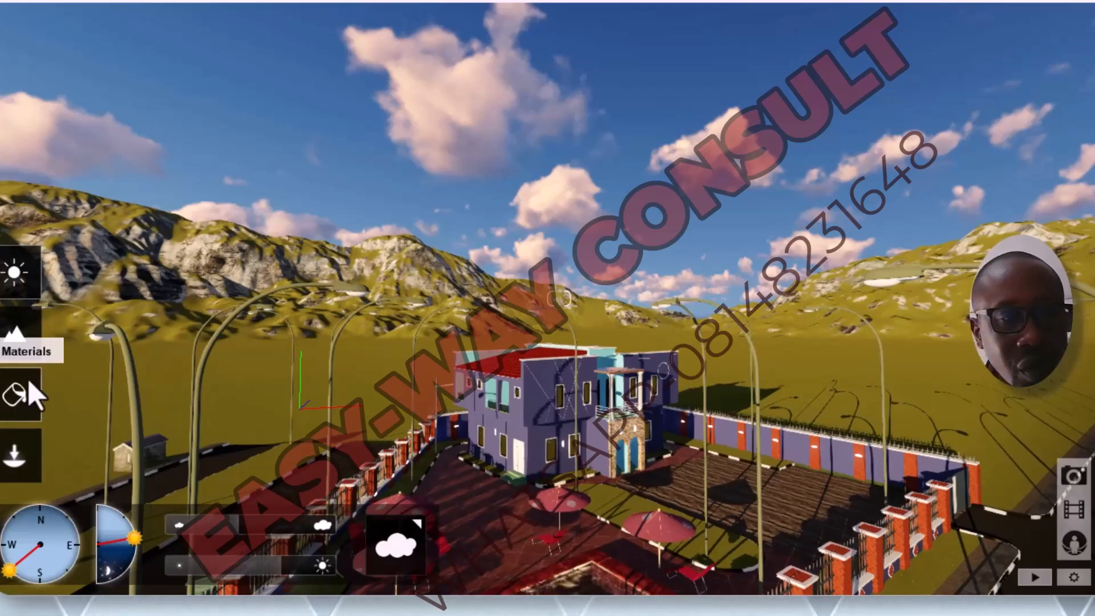
Step: Raise the sun height for bright daylight over the whole compound and roads
{"action": "key", "text": "s"}
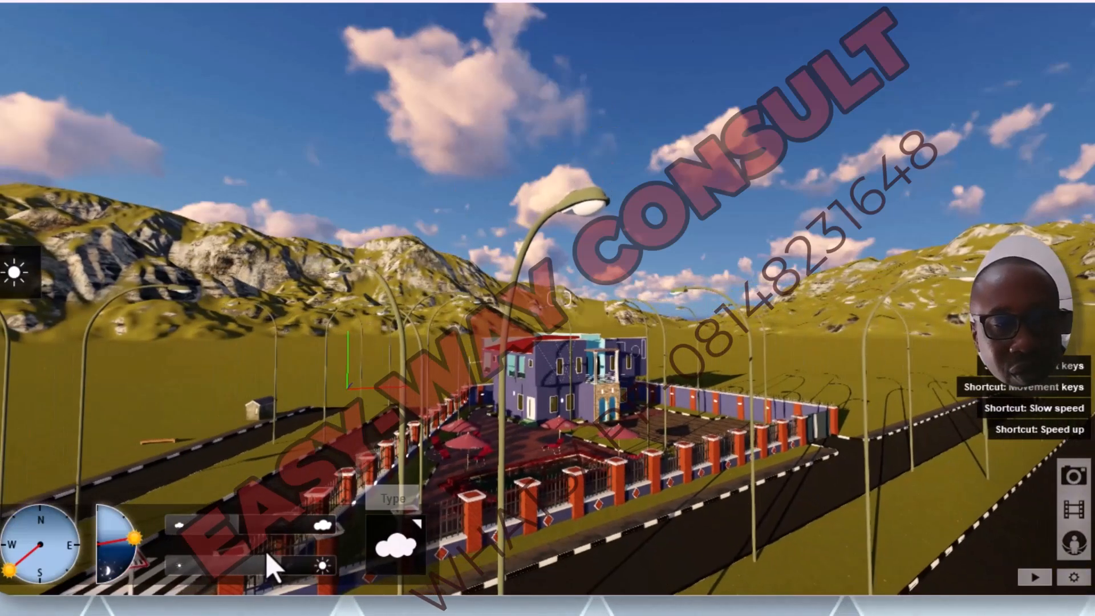
{"action": "left_click_drag", "start_coordinate": [136, 541], "coordinate": [130, 520]}
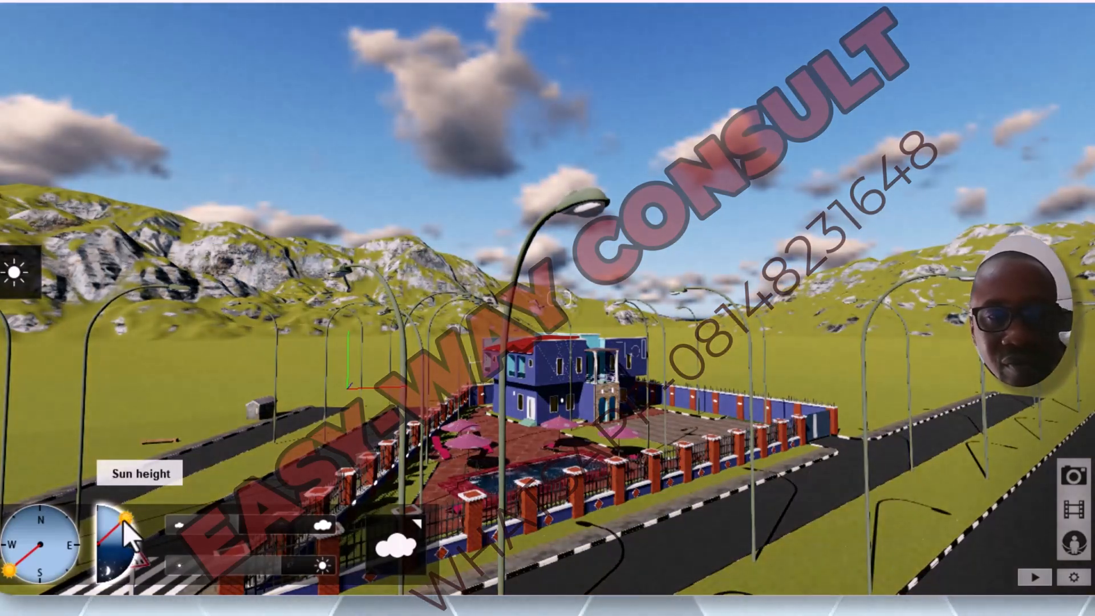
{"action": "scroll", "coordinate": [688, 412], "scroll_direction": "down", "scroll_amount": 3}
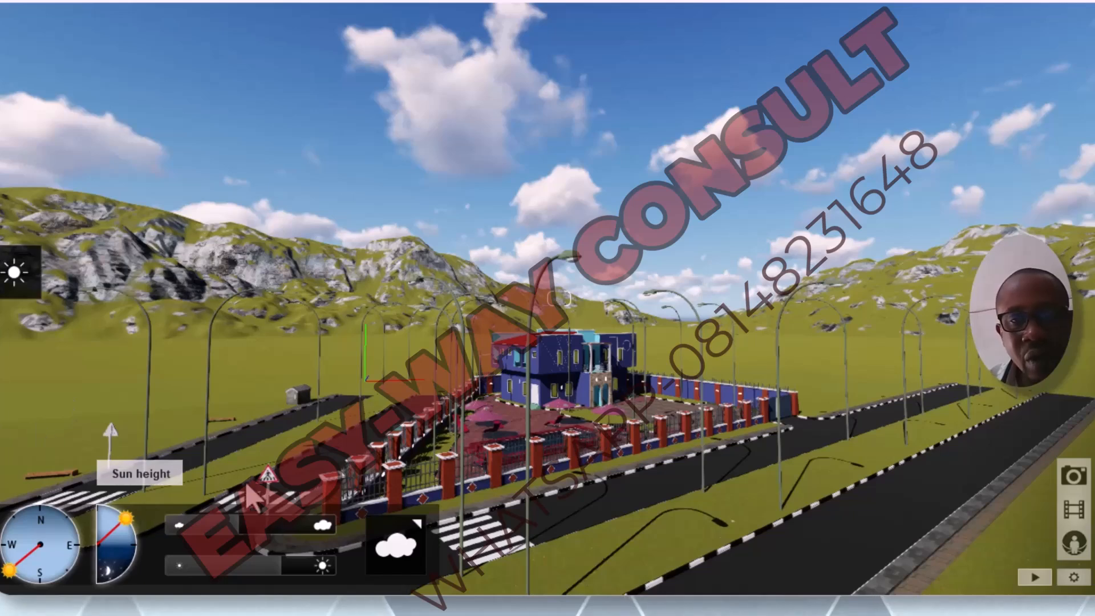
Step: Switch from weather settings to object placement and open the Nature Library
{"action": "mouse_move", "coordinate": [25, 491]}
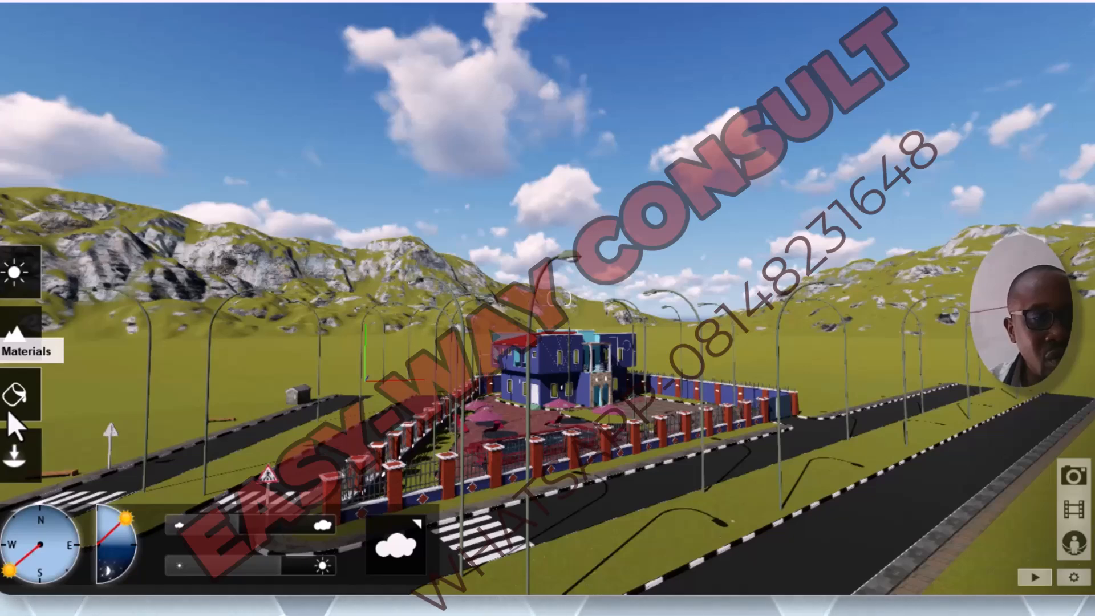
{"action": "left_click", "coordinate": [29, 477]}
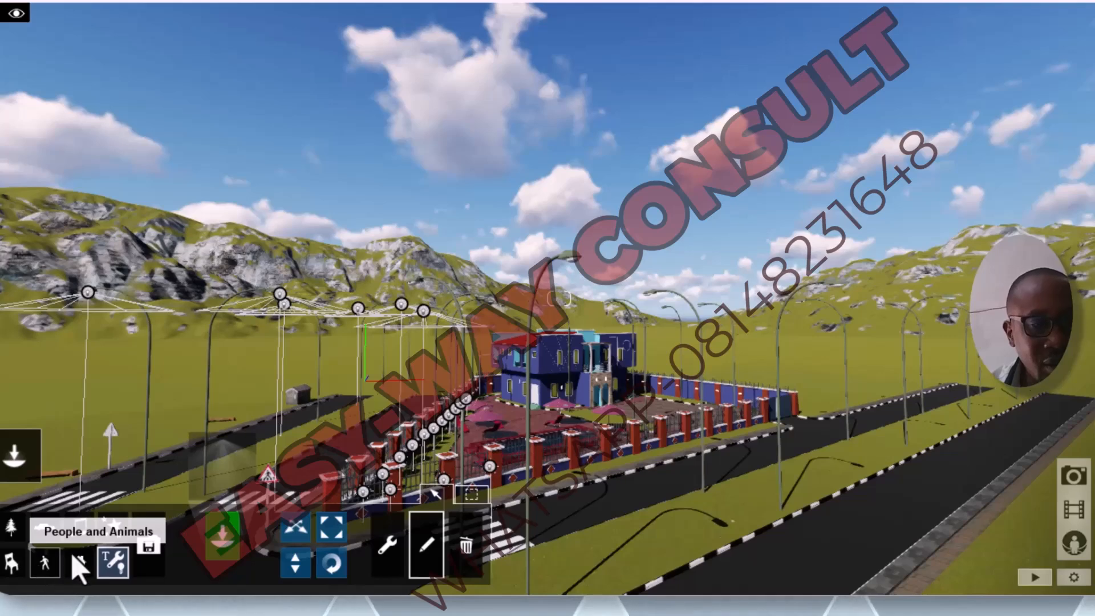
{"action": "left_click", "coordinate": [13, 534]}
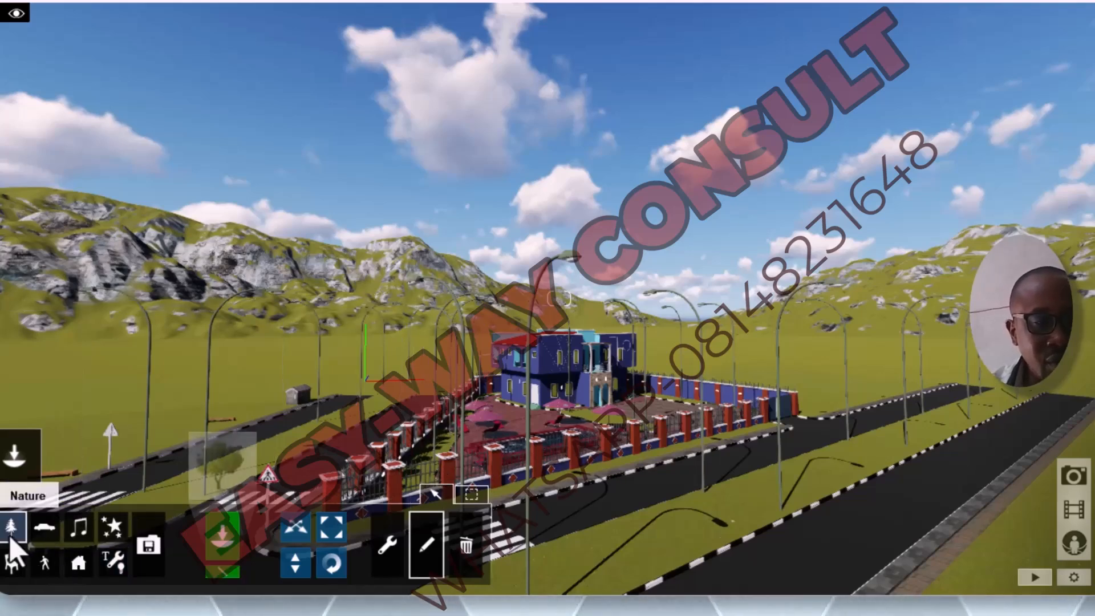
{"action": "left_click", "coordinate": [8, 541]}
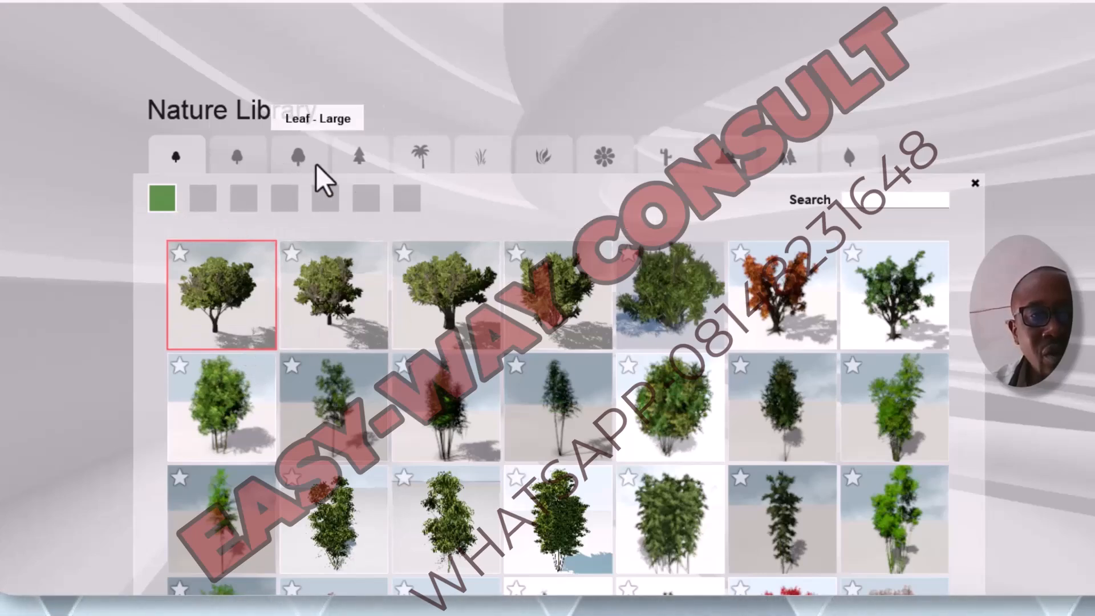
Step: Browse the palms, the Leaf - Medium trees and the two pages of Rocks in the Nature Library
{"action": "left_click", "coordinate": [441, 170]}
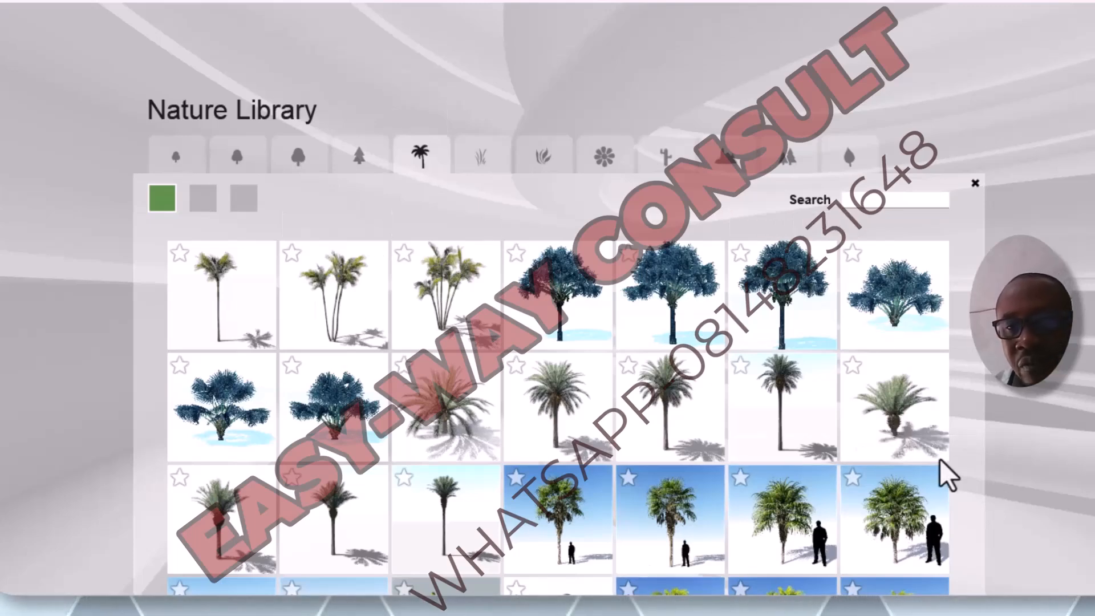
{"action": "left_click", "coordinate": [204, 206]}
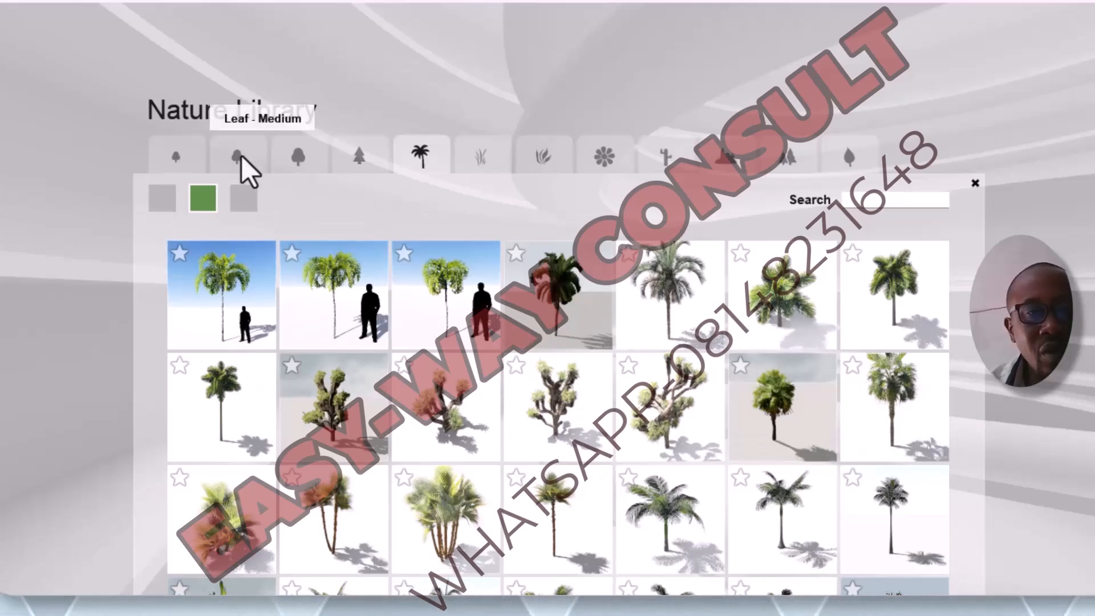
{"action": "left_click", "coordinate": [241, 156]}
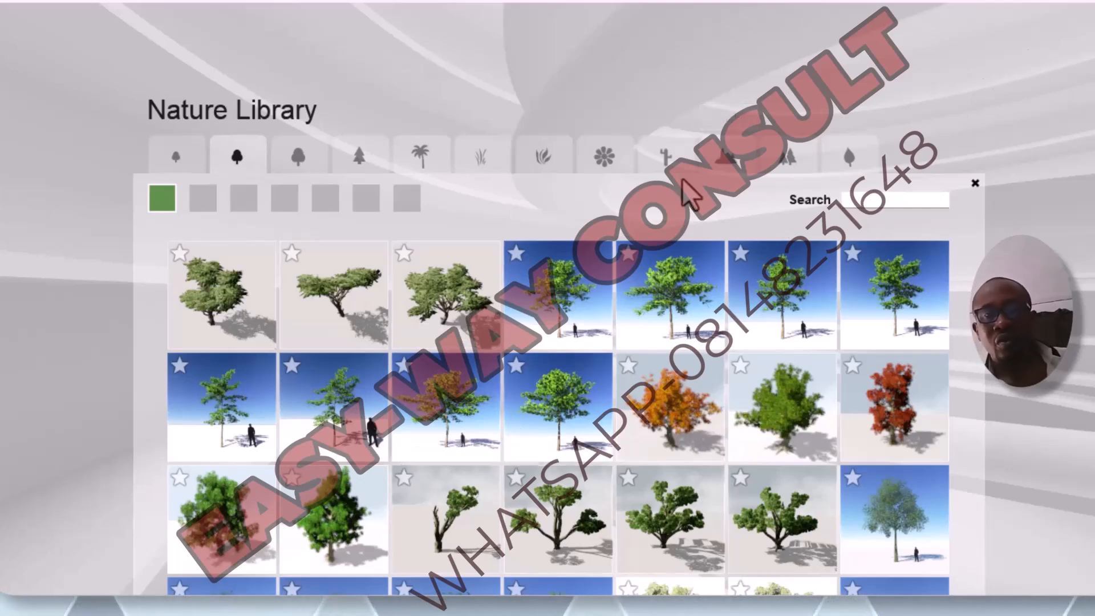
{"action": "left_click", "coordinate": [724, 163]}
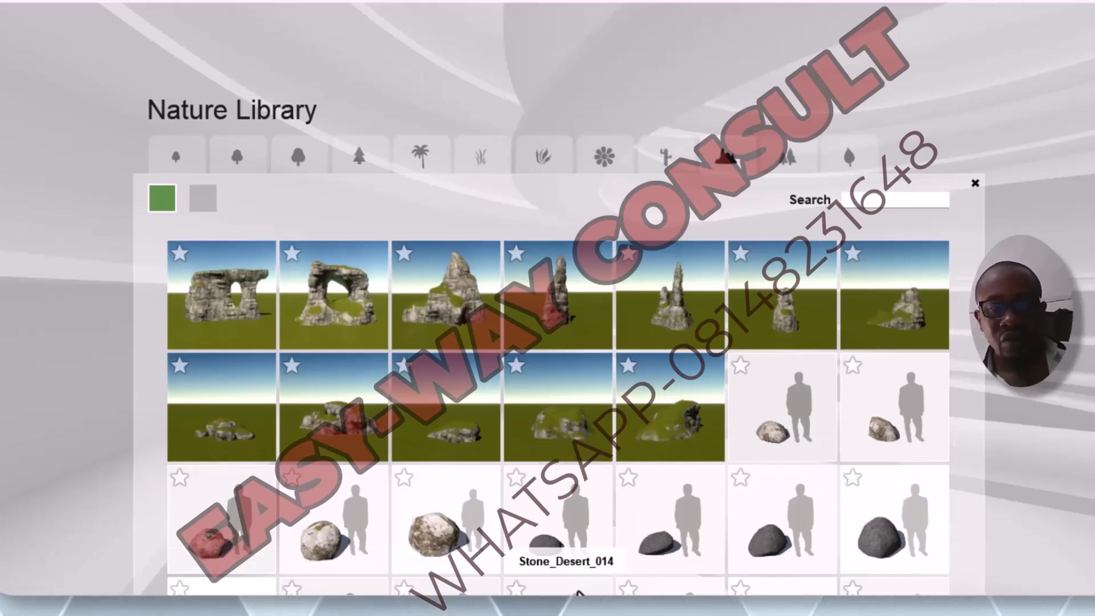
{"action": "left_click", "coordinate": [210, 206]}
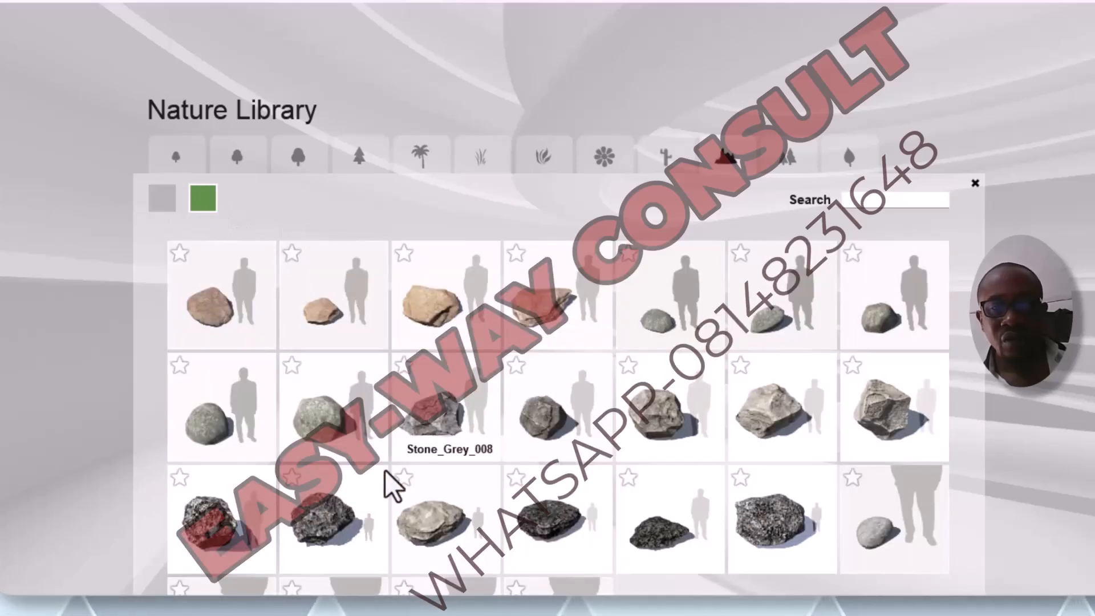
Step: Browse the cacti and all seven pages of Plants in the Nature Library
{"action": "left_click", "coordinate": [664, 169]}
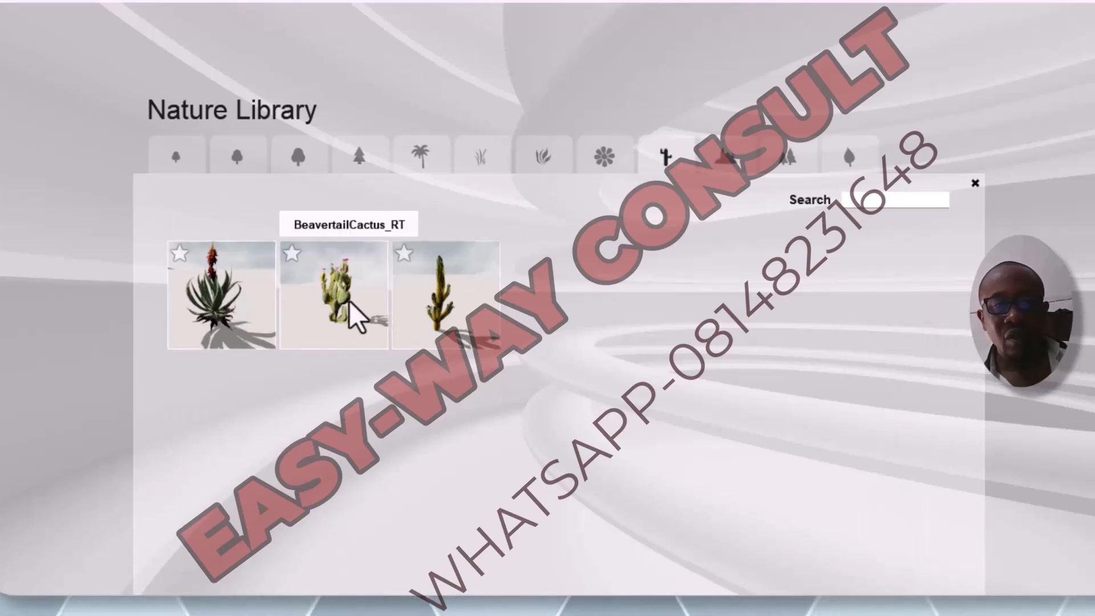
{"action": "left_click", "coordinate": [544, 161]}
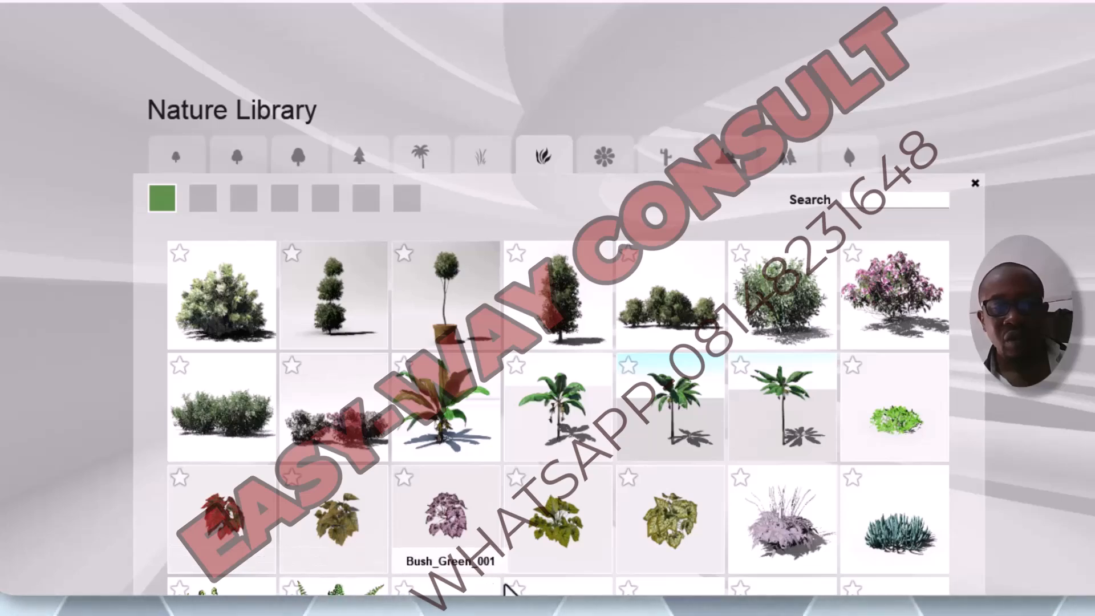
{"action": "left_click", "coordinate": [203, 200]}
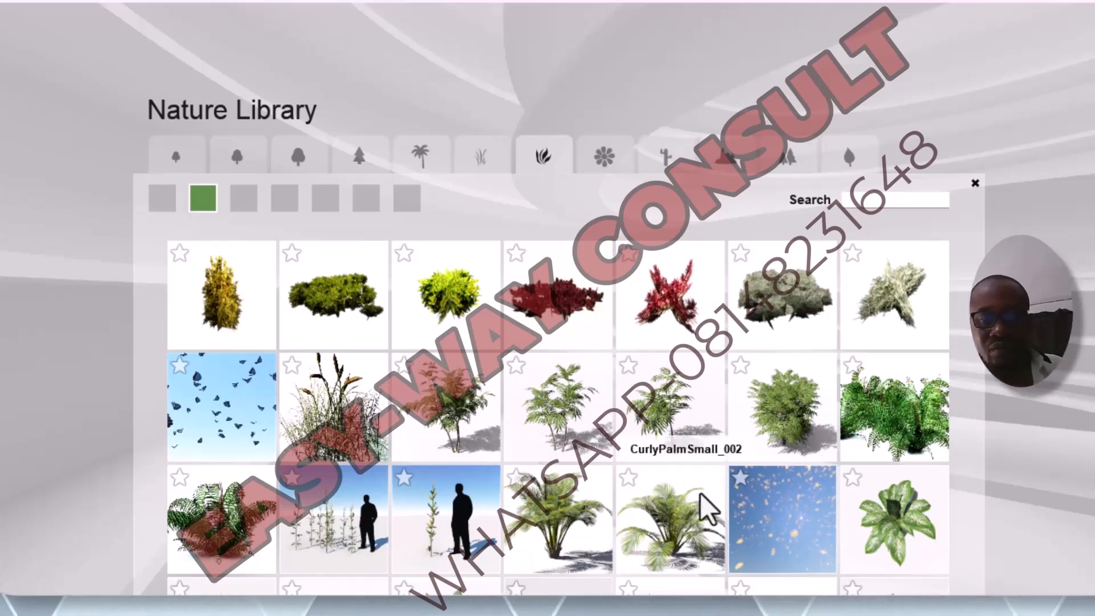
{"action": "left_click", "coordinate": [243, 199]}
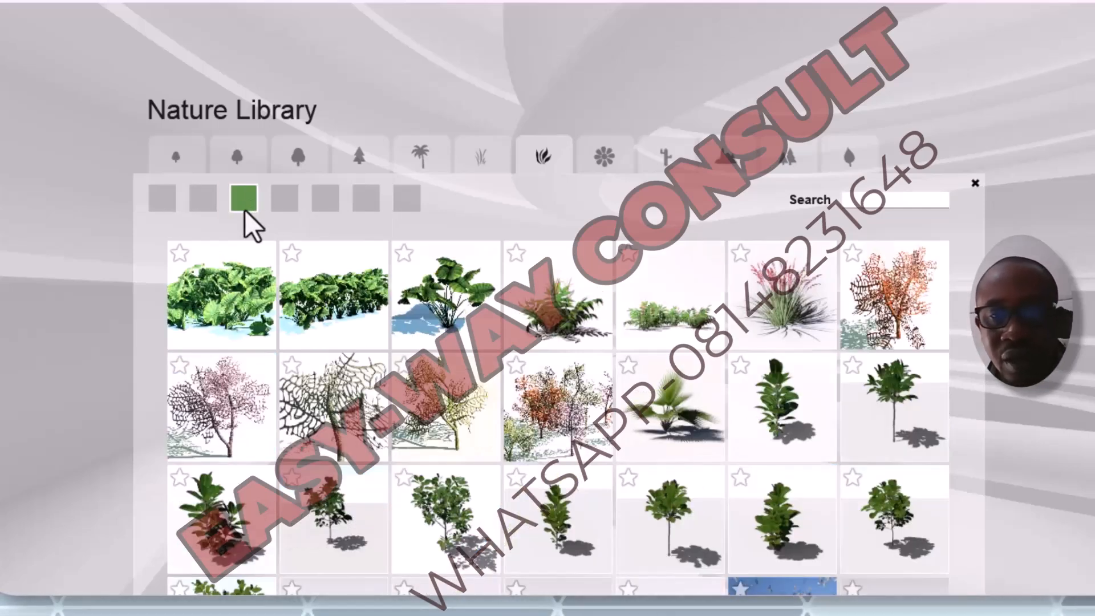
{"action": "left_click", "coordinate": [295, 204]}
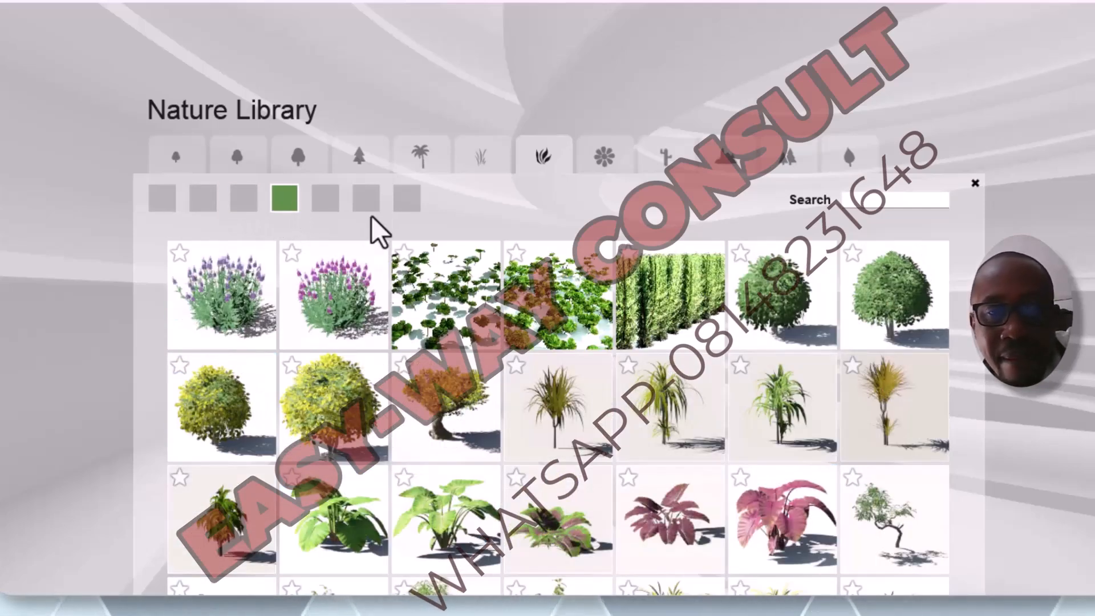
{"action": "left_click", "coordinate": [326, 200]}
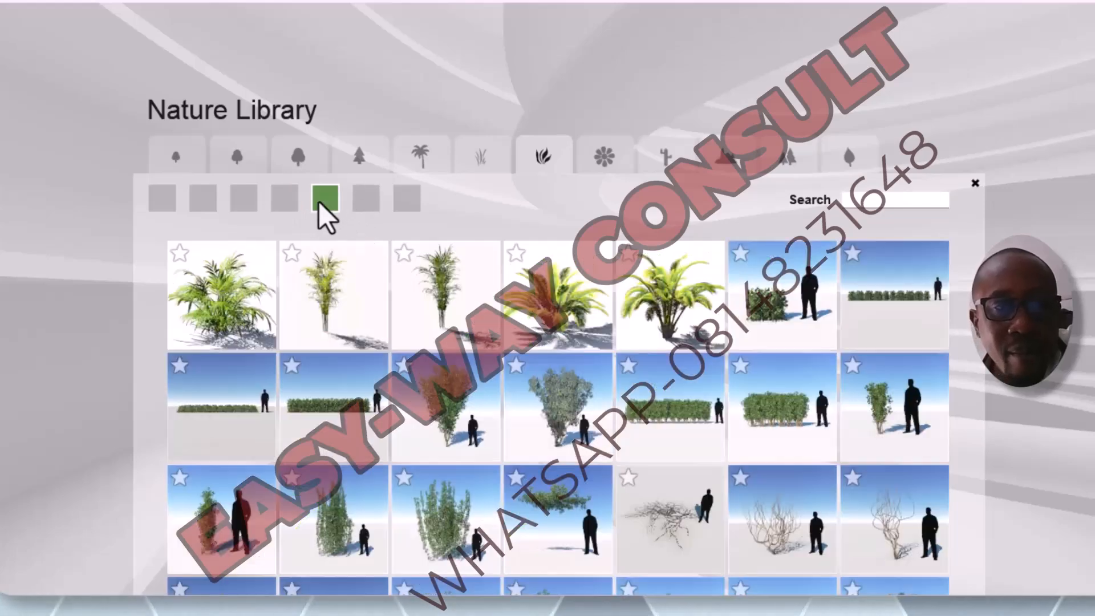
{"action": "left_click", "coordinate": [374, 197]}
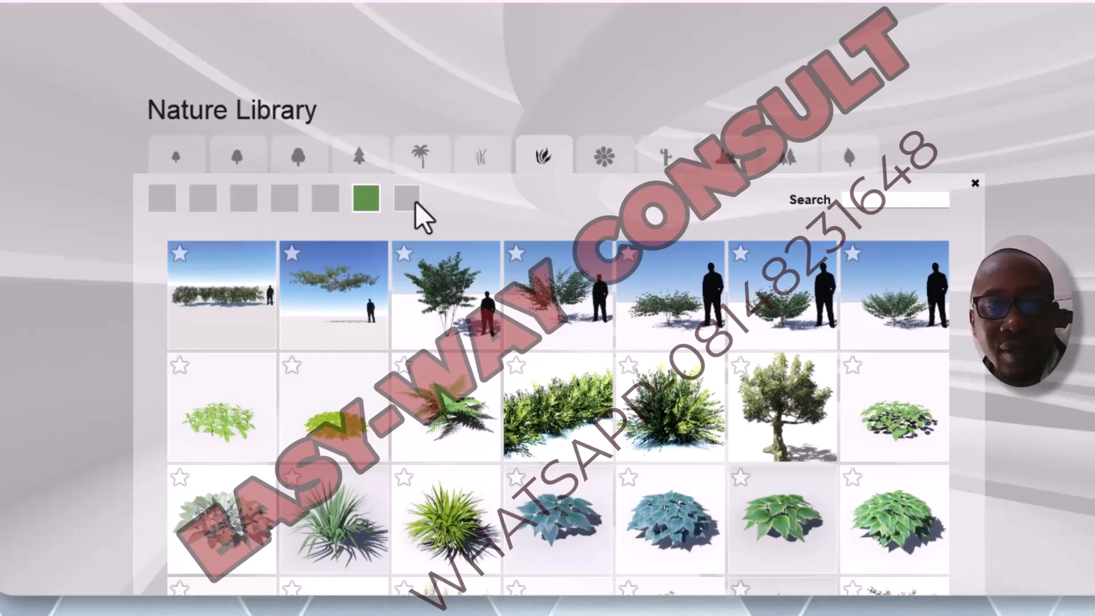
{"action": "left_click", "coordinate": [420, 217]}
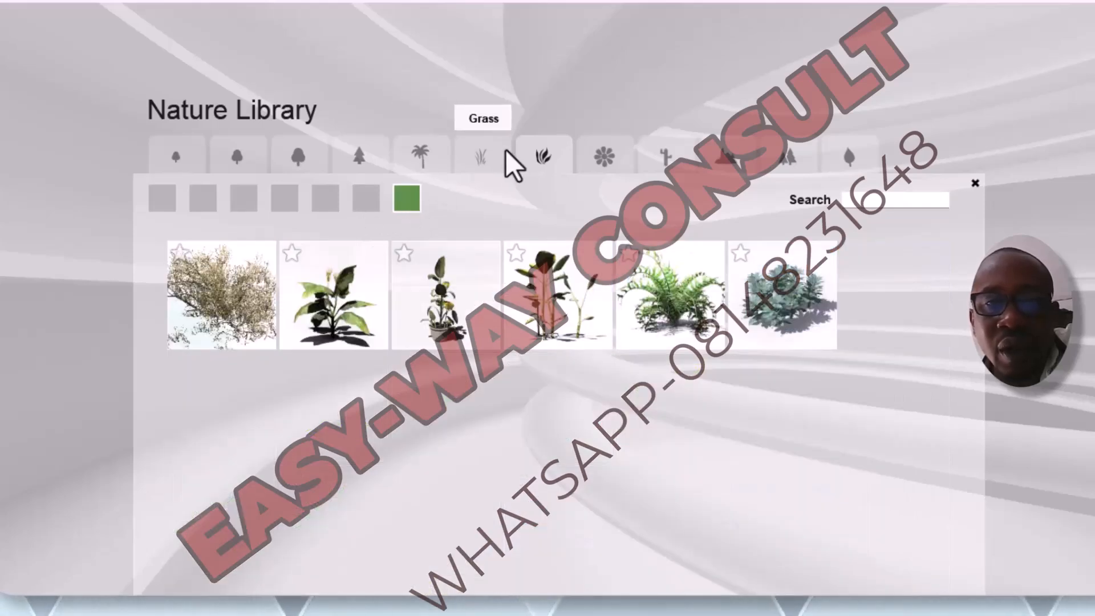
Step: Look through the first pages of the Flower and conifer categories, and close the Nature Library
{"action": "left_click", "coordinate": [569, 164]}
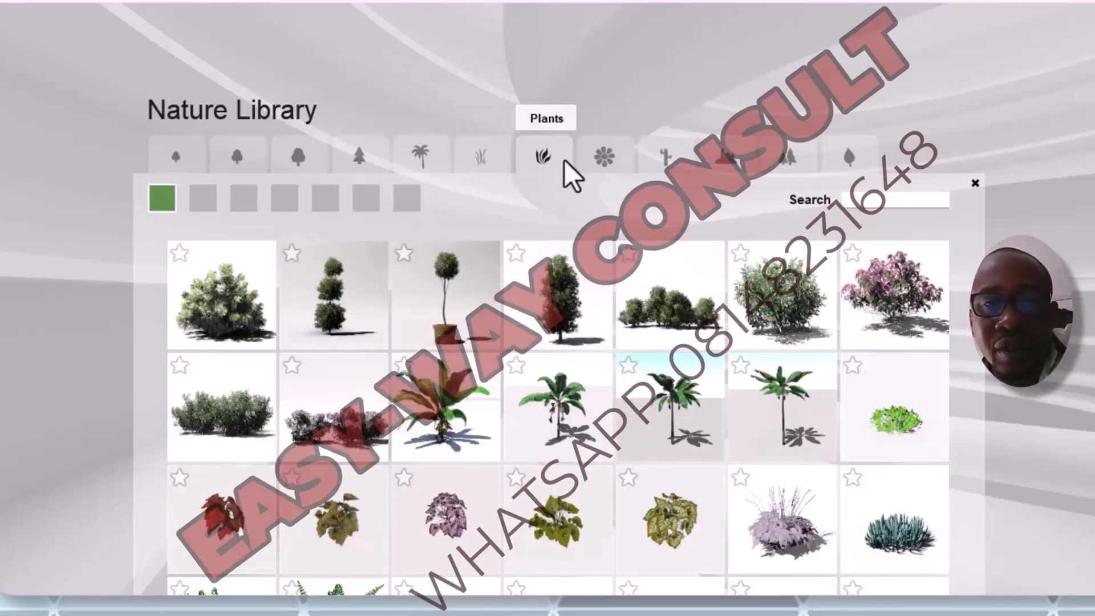
{"action": "left_click", "coordinate": [603, 163]}
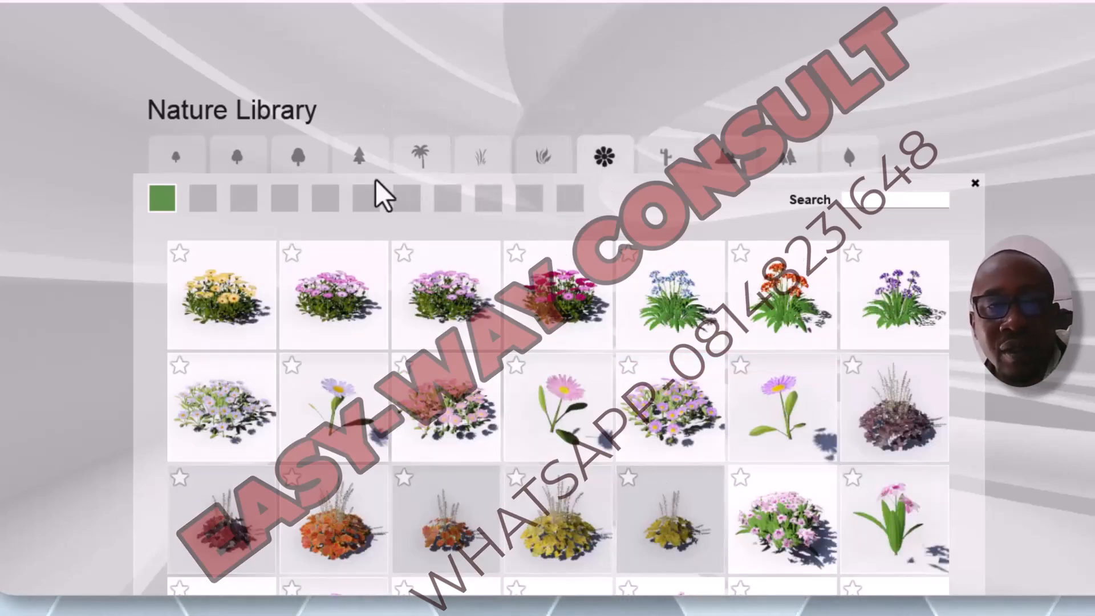
{"action": "left_click", "coordinate": [361, 166]}
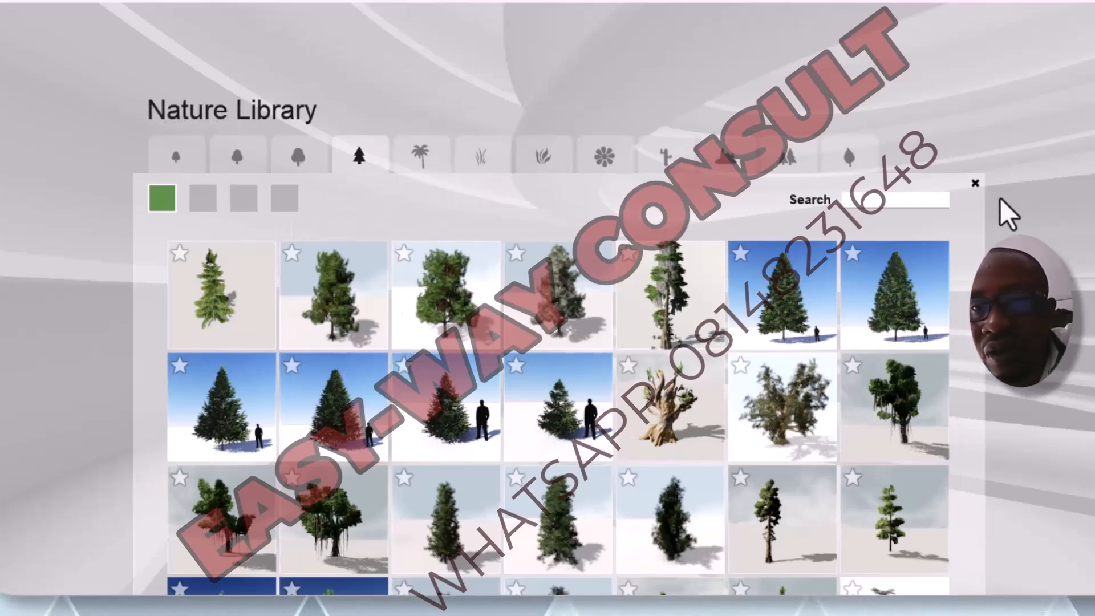
{"action": "left_click", "coordinate": [979, 190]}
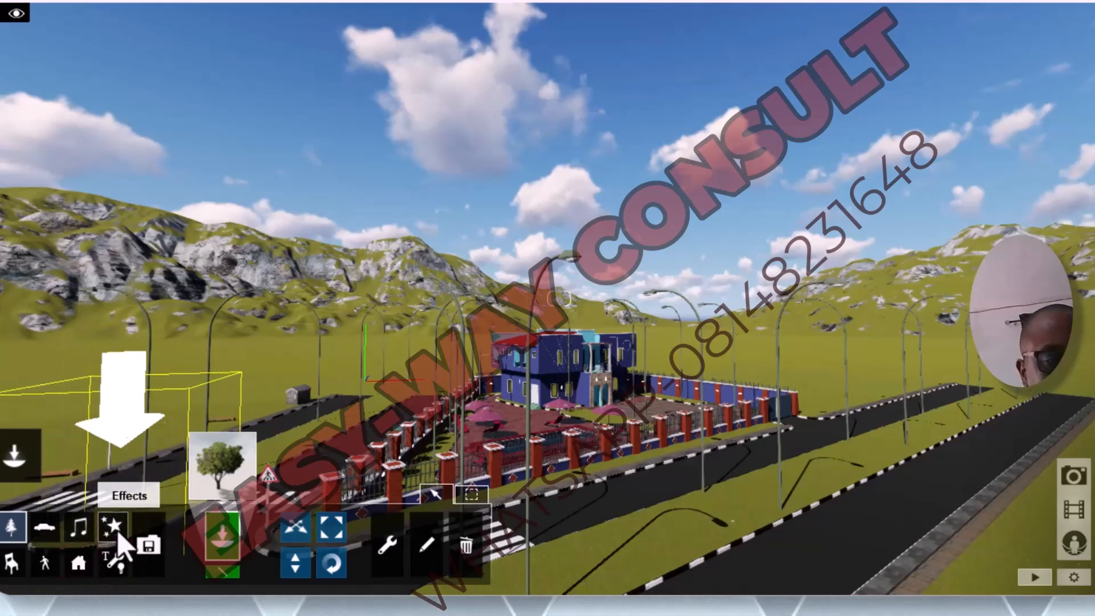
Step: Check the landscape terrain-shaping tools and return to object placement
{"action": "mouse_move", "coordinate": [17, 342]}
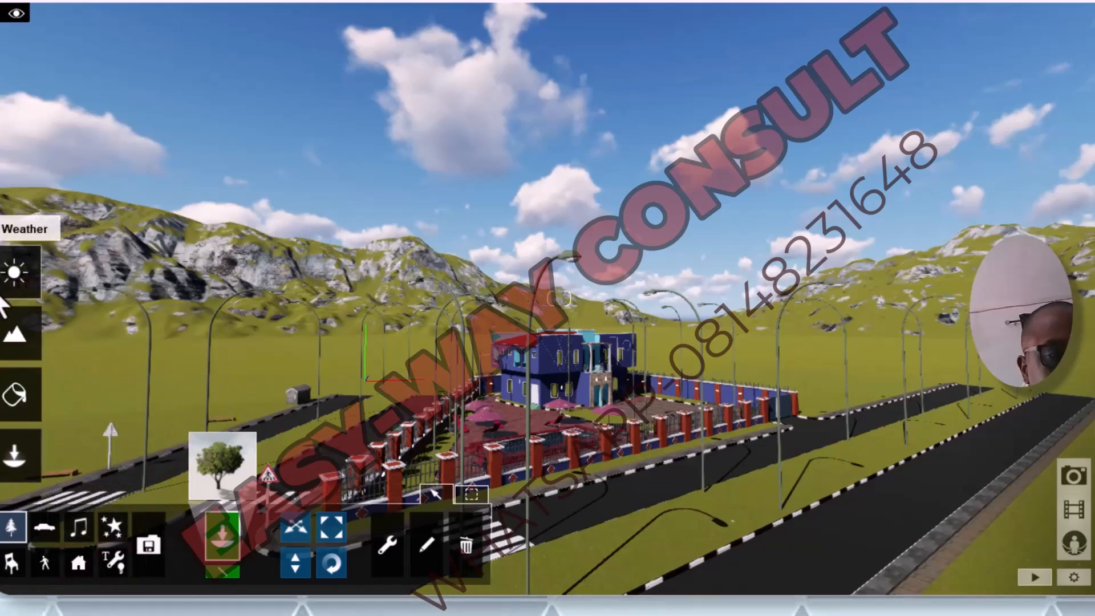
{"action": "left_click", "coordinate": [14, 349]}
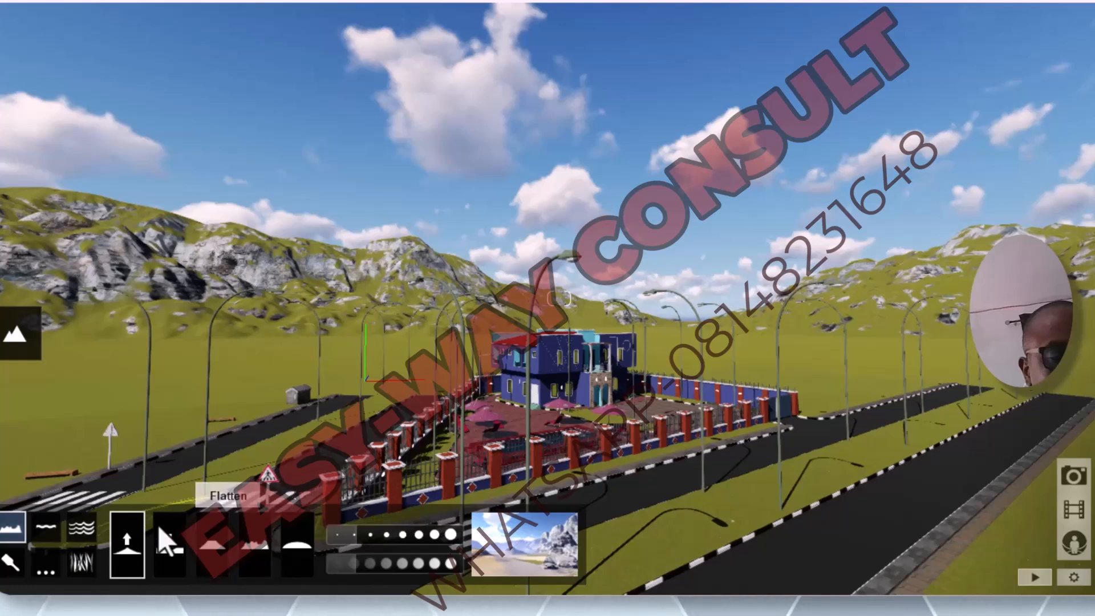
{"action": "mouse_move", "coordinate": [16, 336]}
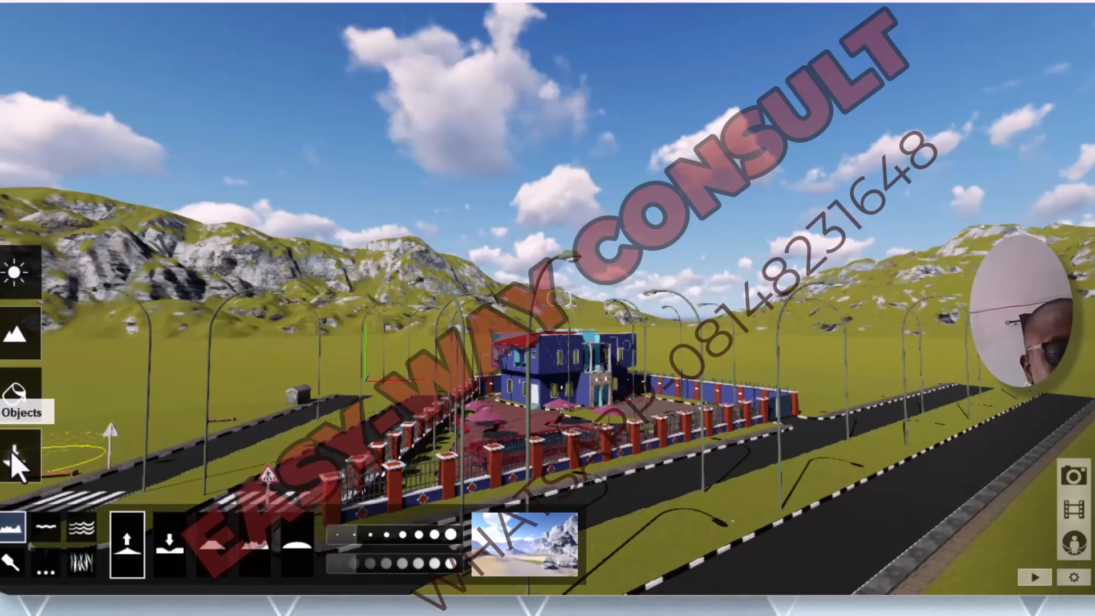
{"action": "left_click", "coordinate": [34, 459]}
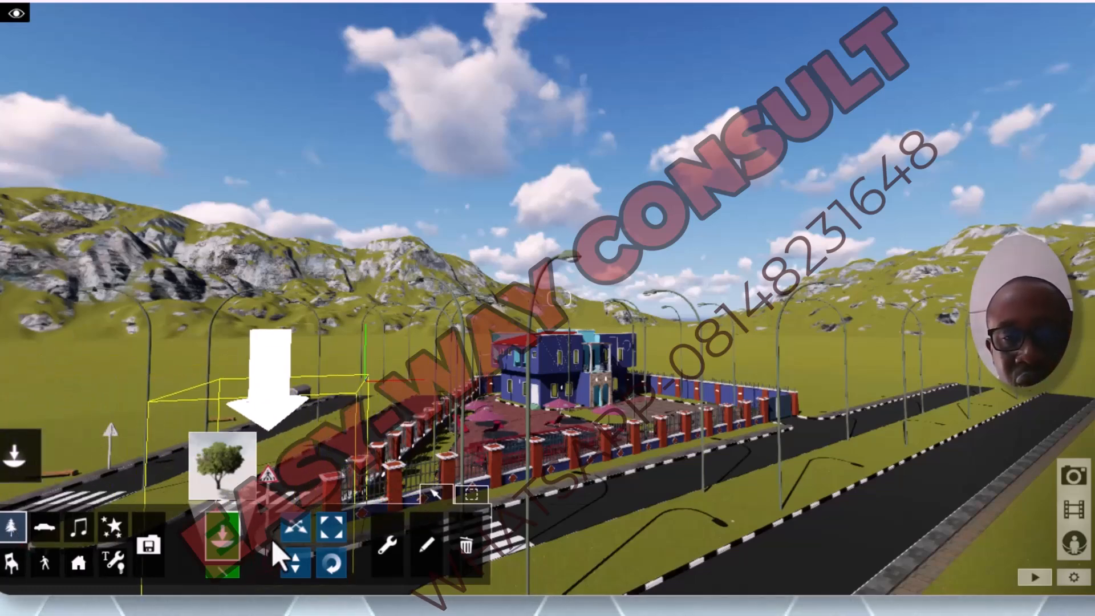
Step: Inspect the roundabout, the roads and the front fence, ending with a view over the driveway towards the house front
{"action": "key", "text": "s"}
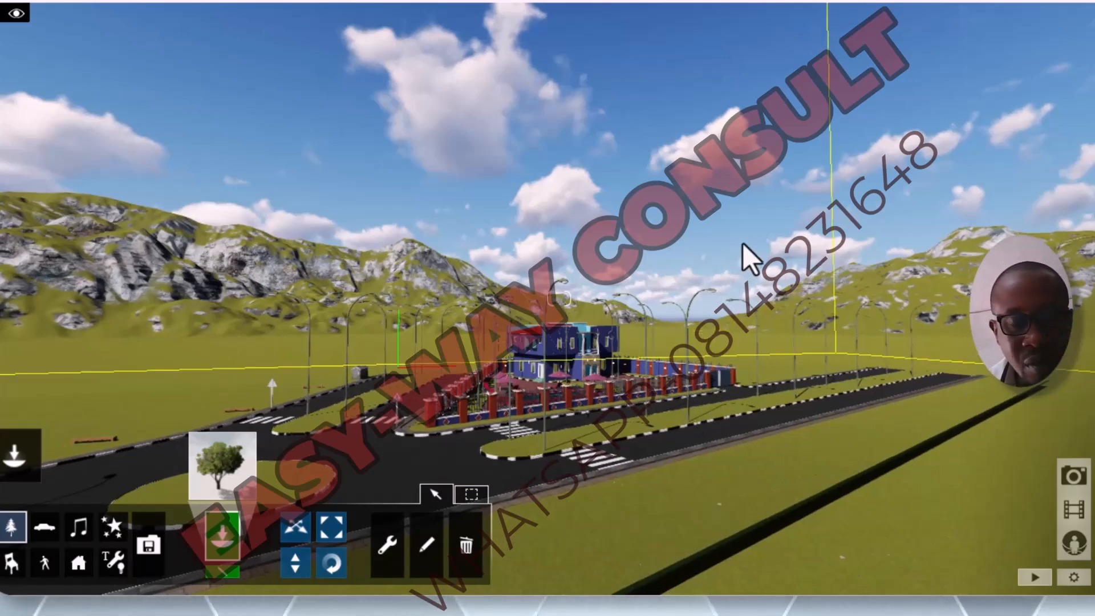
{"action": "right_click_drag", "start_coordinate": [743, 243], "coordinate": [533, 262]}
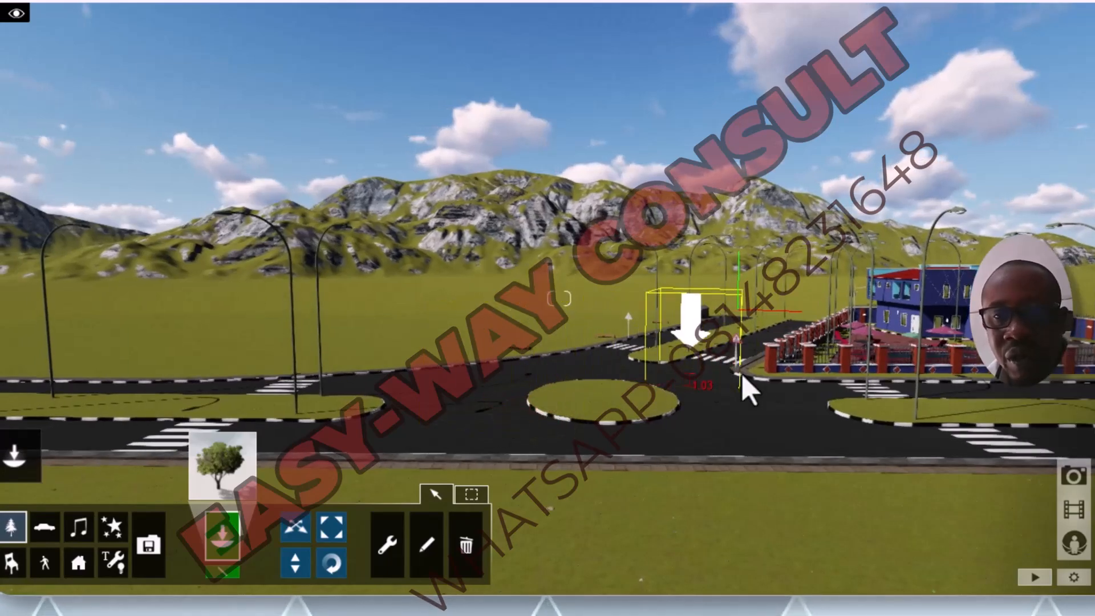
{"action": "scroll", "coordinate": [949, 349], "scroll_direction": "up", "scroll_amount": 4}
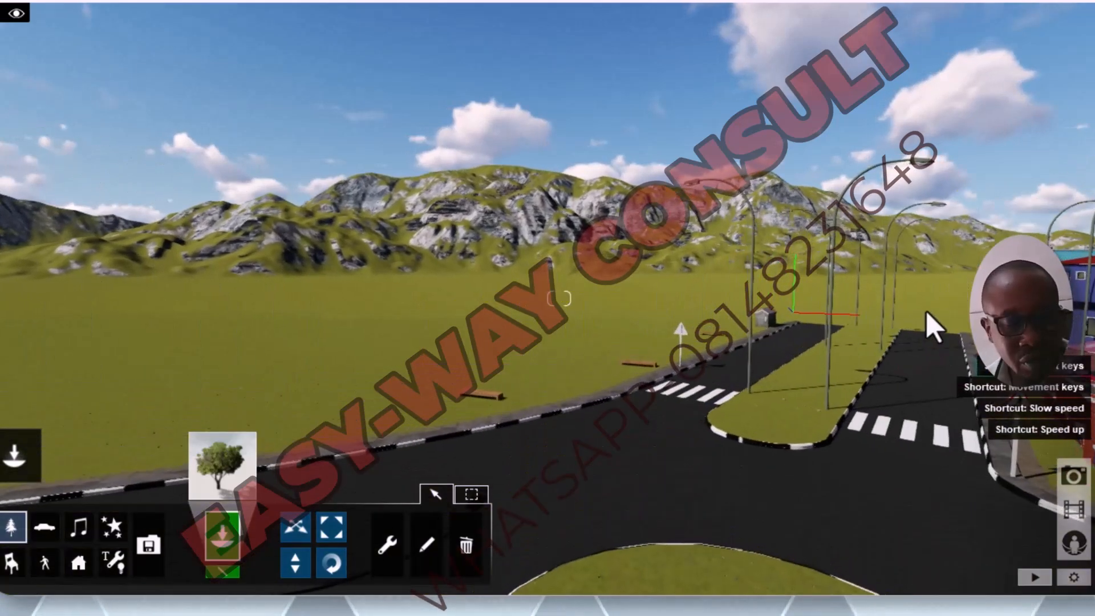
{"action": "key", "text": "a"}
{"action": "key", "text": "d"}
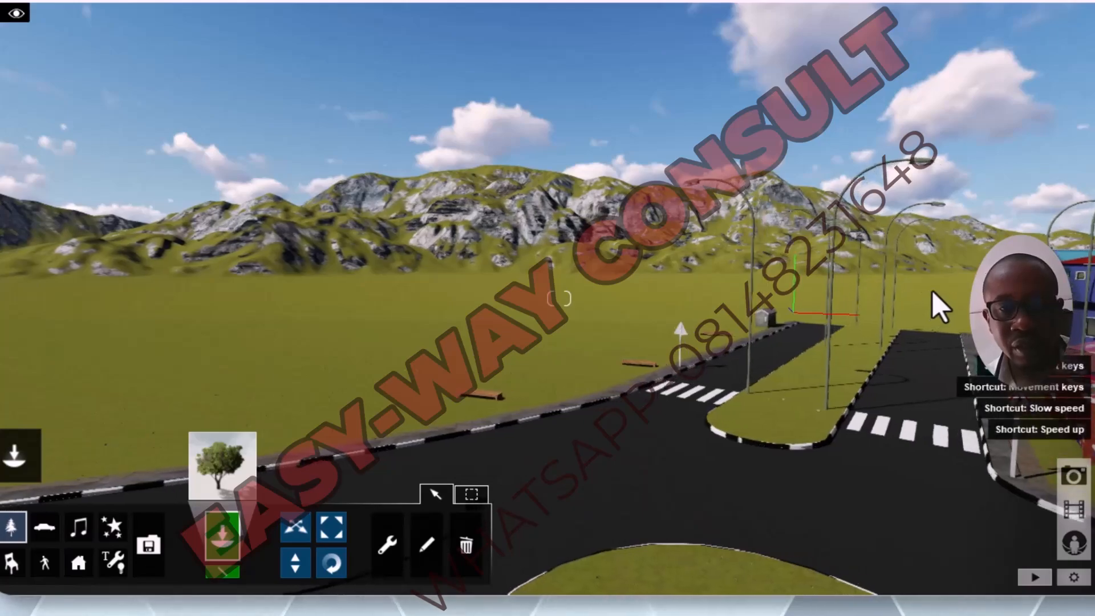
{"action": "key", "text": "d"}
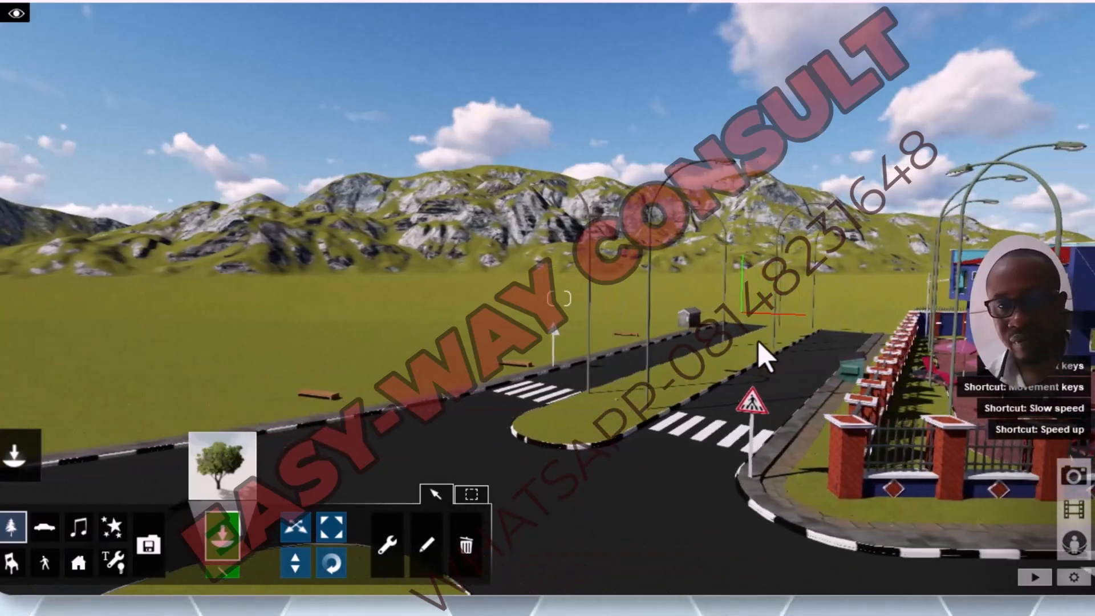
{"action": "key", "text": "d"}
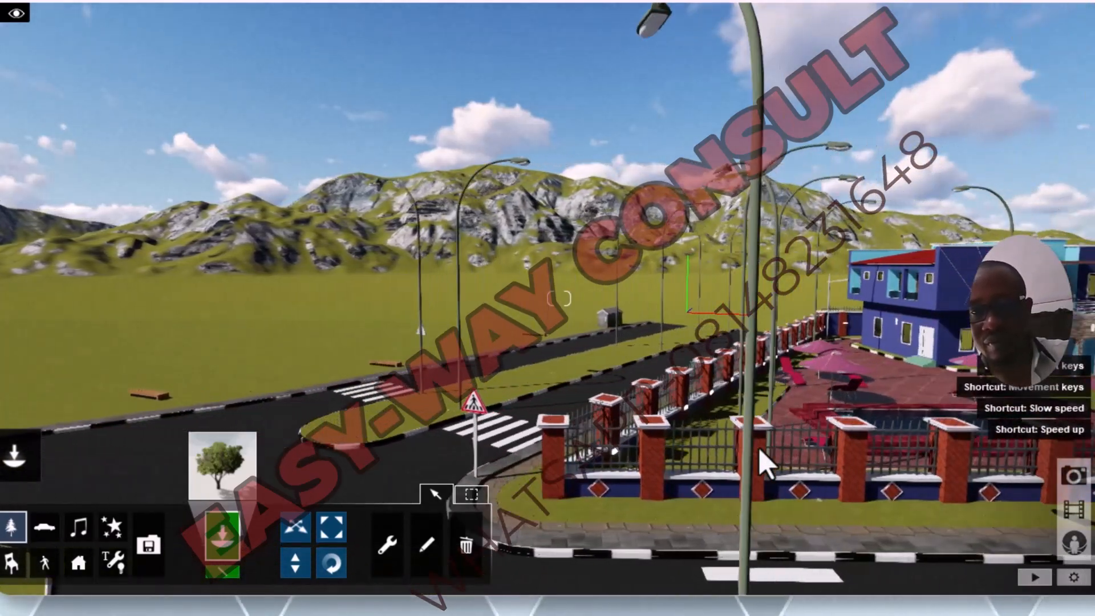
{"action": "key", "text": "d"}
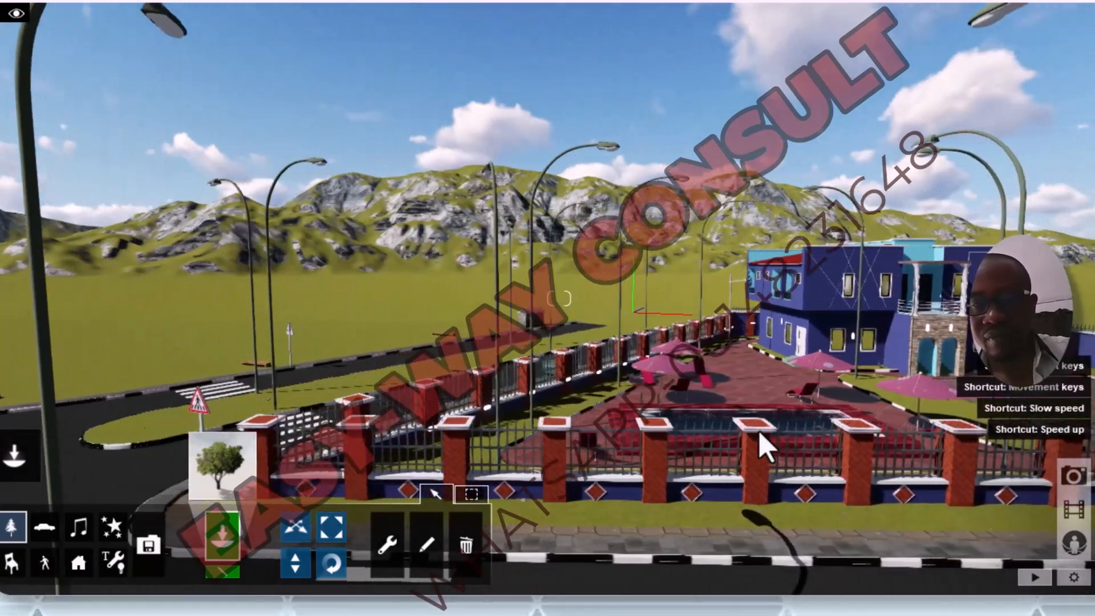
{"action": "key", "text": "d"}
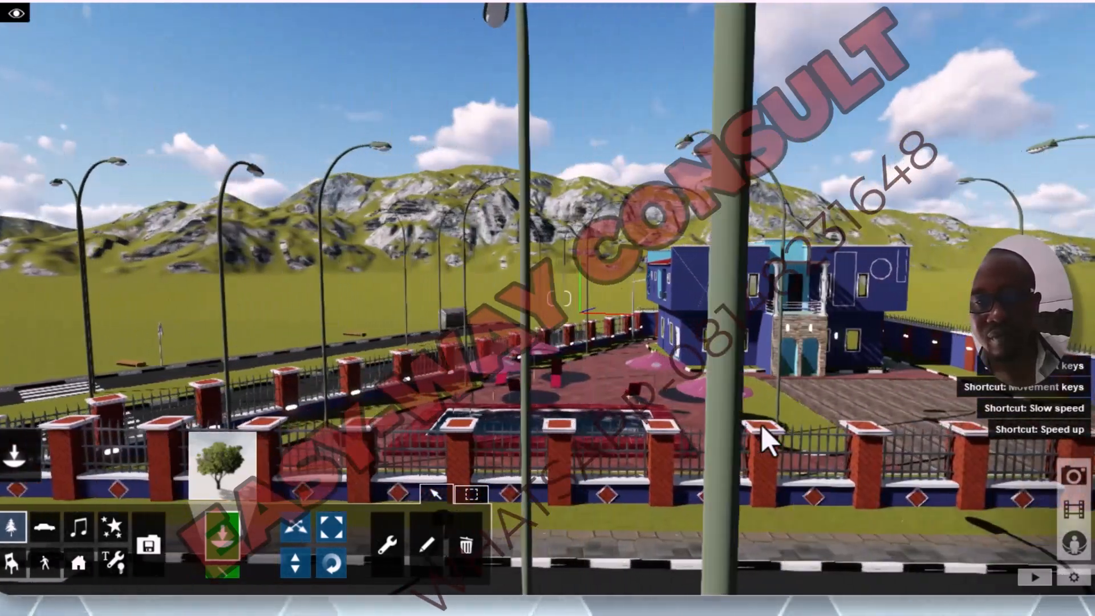
{"action": "key", "text": "d"}
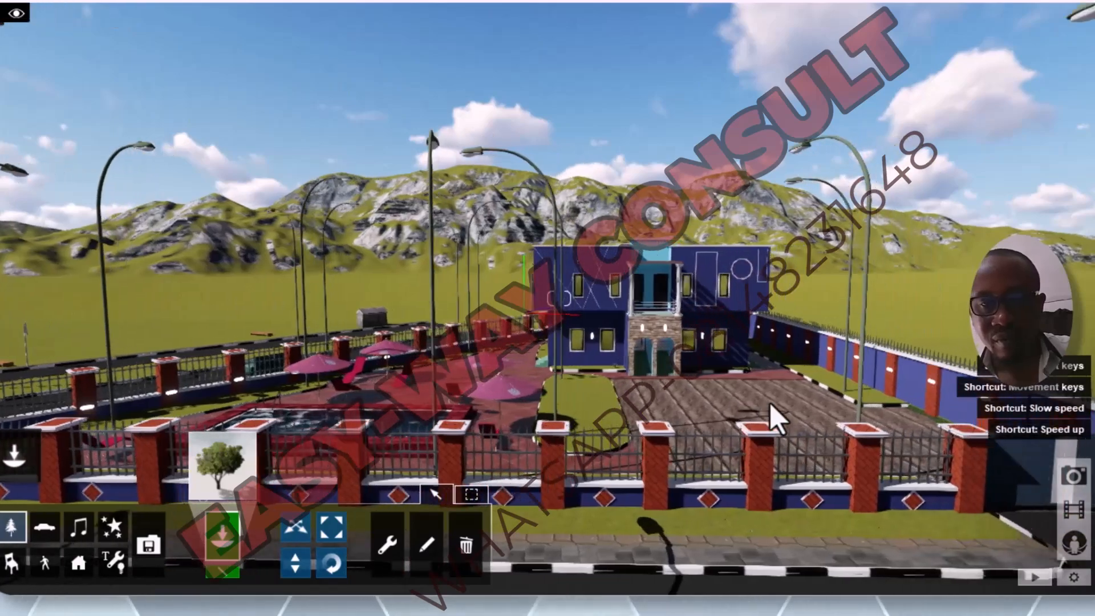
{"action": "key", "text": "w"}
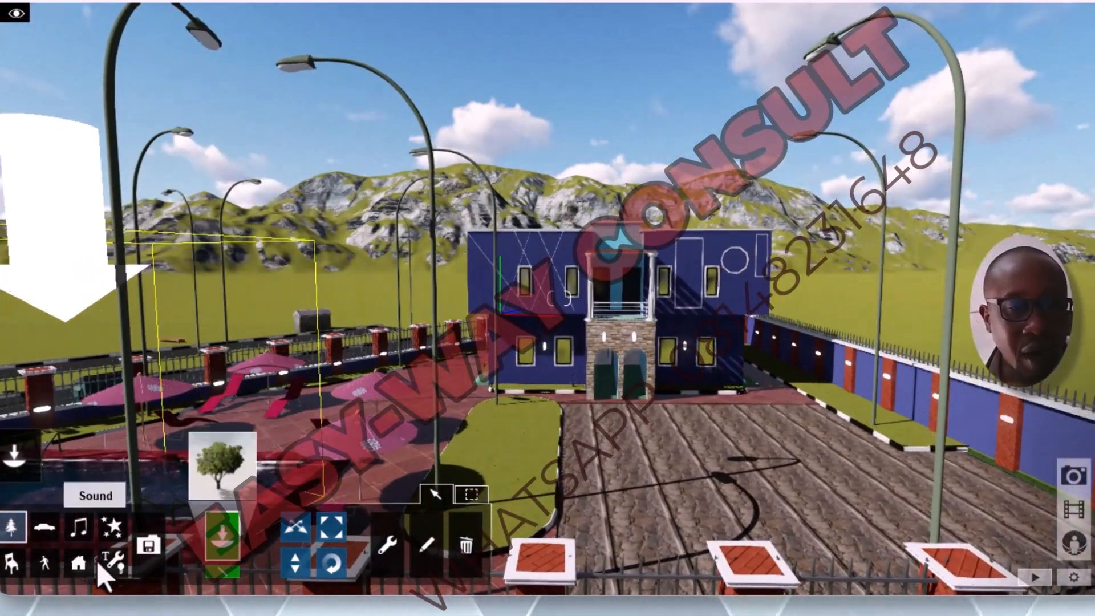
Step: Choose the CanaryIslandDatePalm_003 palm from the Nature Library and place one in front of the house entrance
{"action": "left_click", "coordinate": [11, 530]}
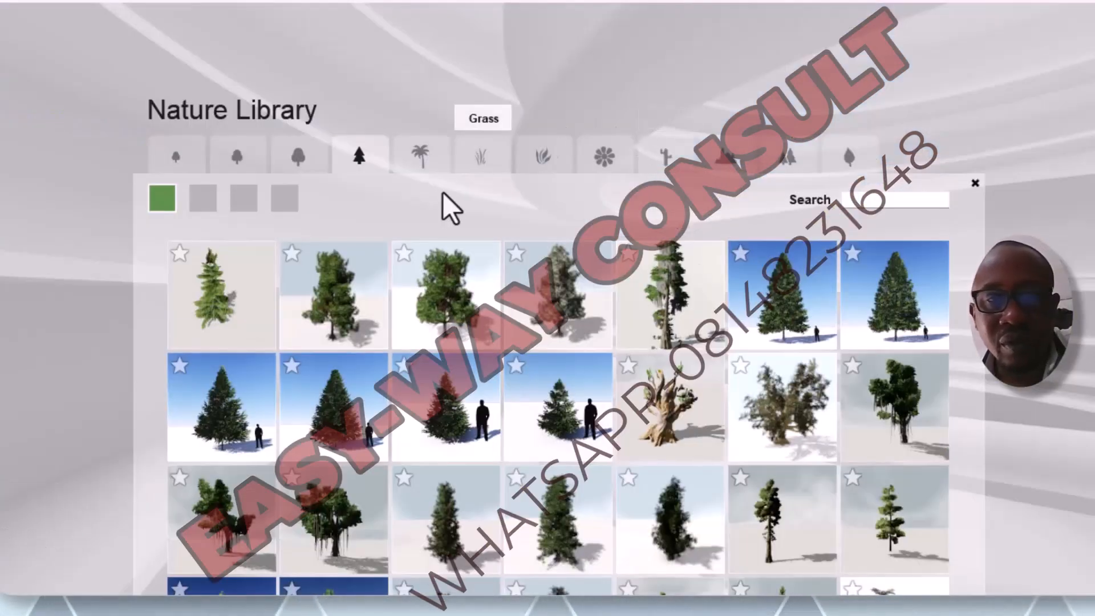
{"action": "left_click", "coordinate": [414, 170]}
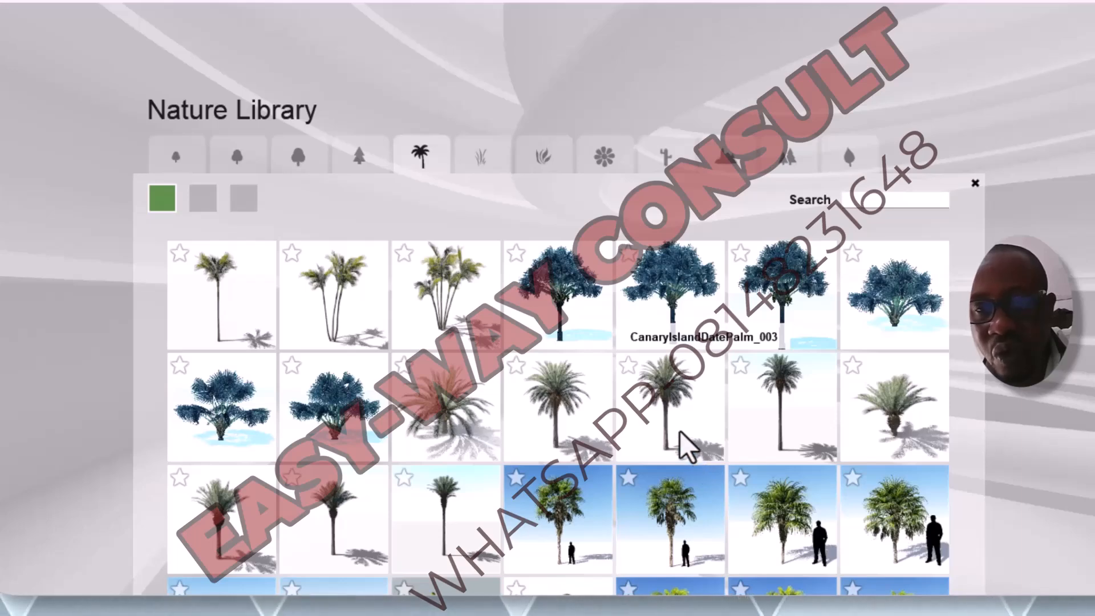
{"action": "left_click", "coordinate": [659, 406]}
{"action": "left_click", "coordinate": [661, 406]}
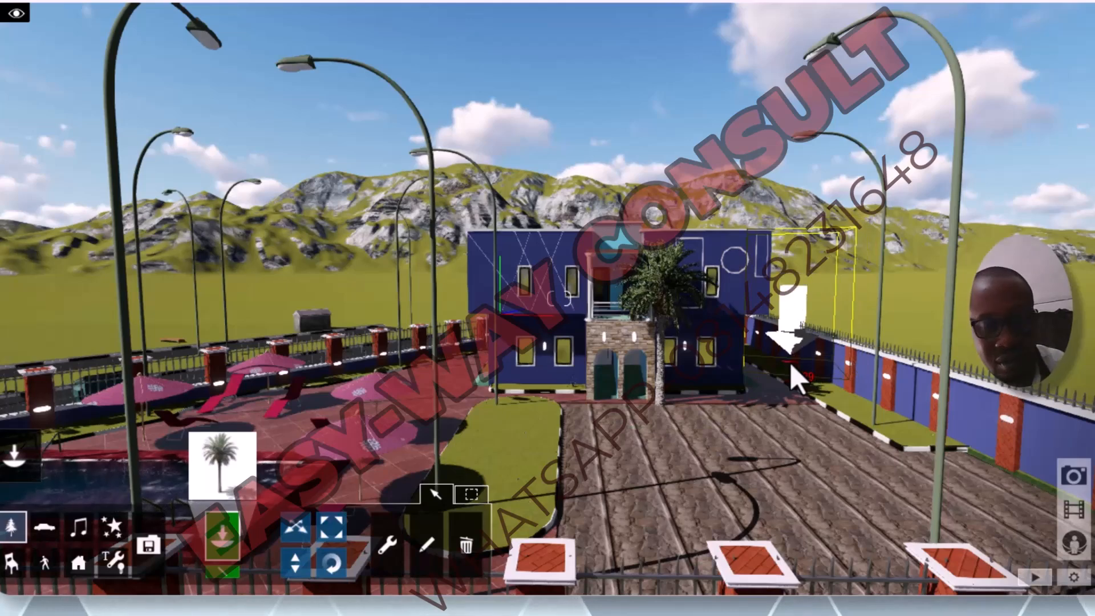
{"action": "left_click", "coordinate": [791, 365]}
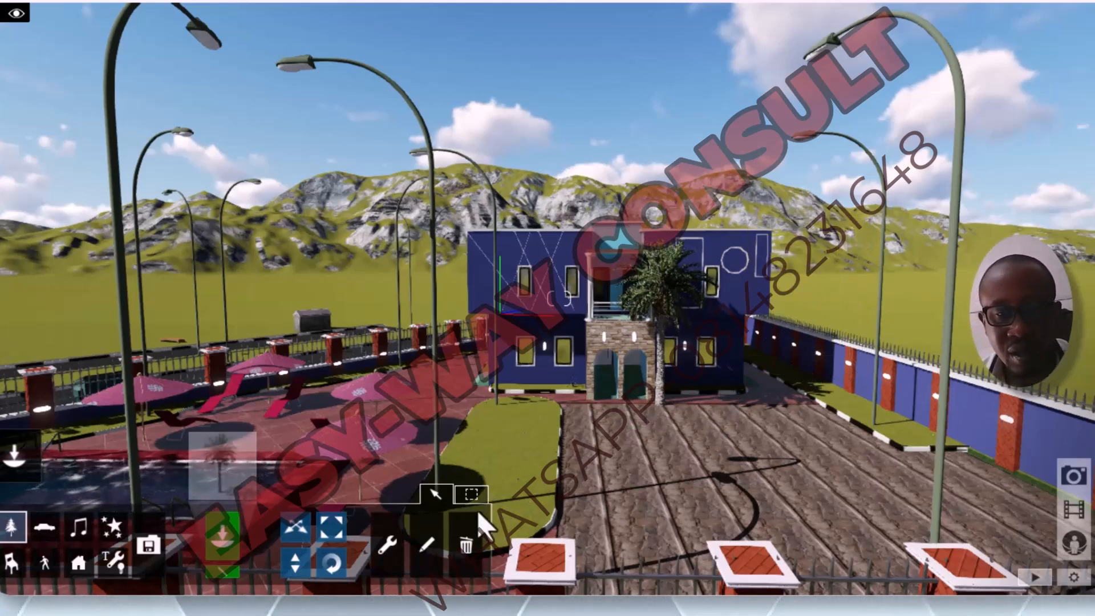
Step: Delete the date palm in front of the house entrance and return to placing objects
{"action": "left_click", "coordinate": [465, 570]}
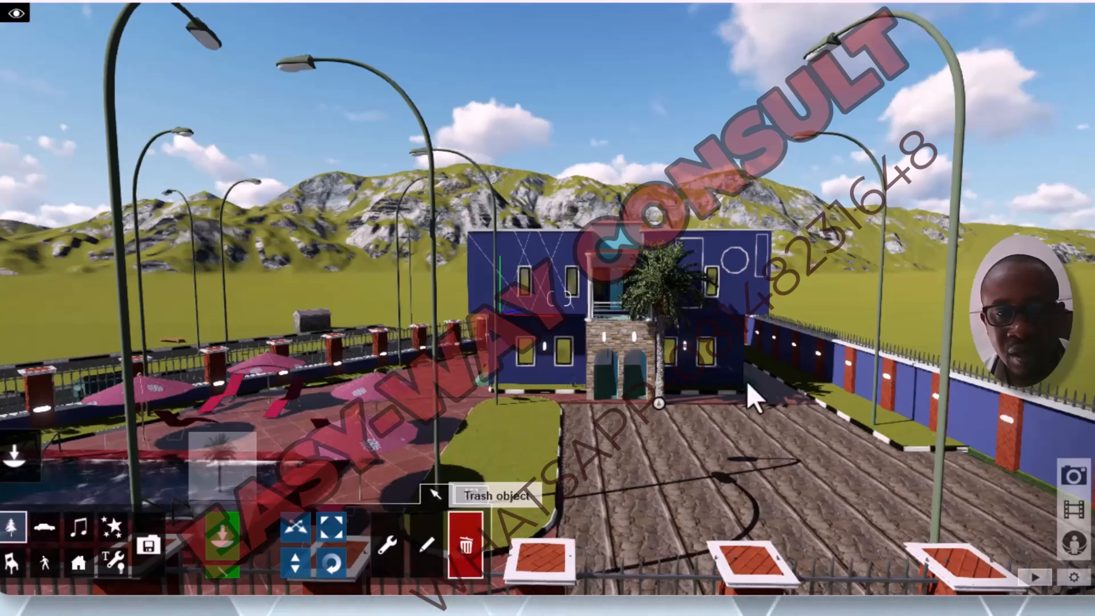
{"action": "left_click", "coordinate": [659, 407]}
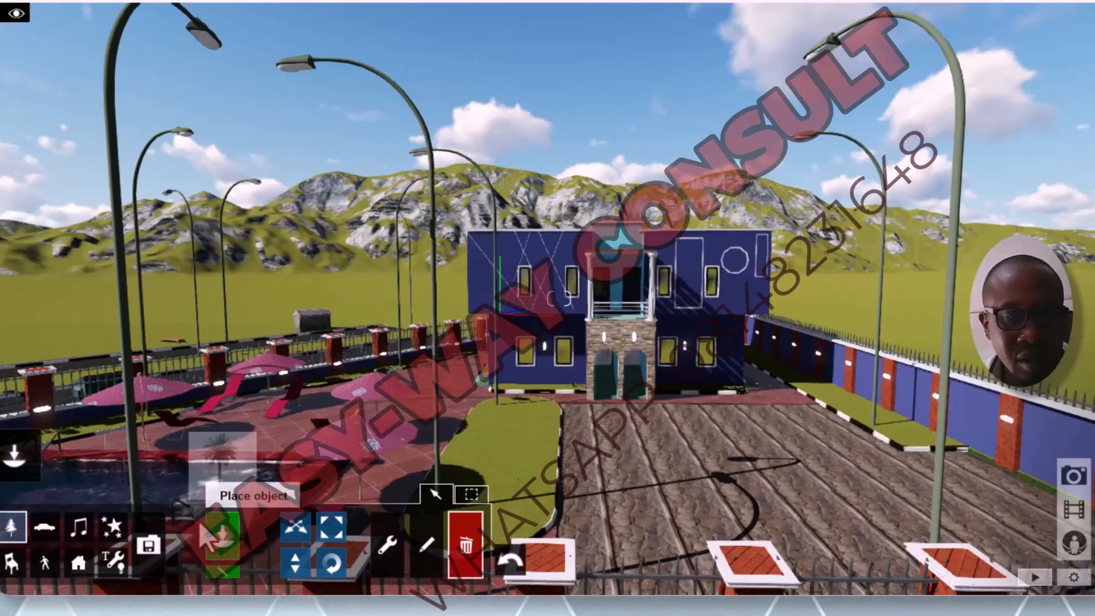
{"action": "left_click", "coordinate": [224, 548]}
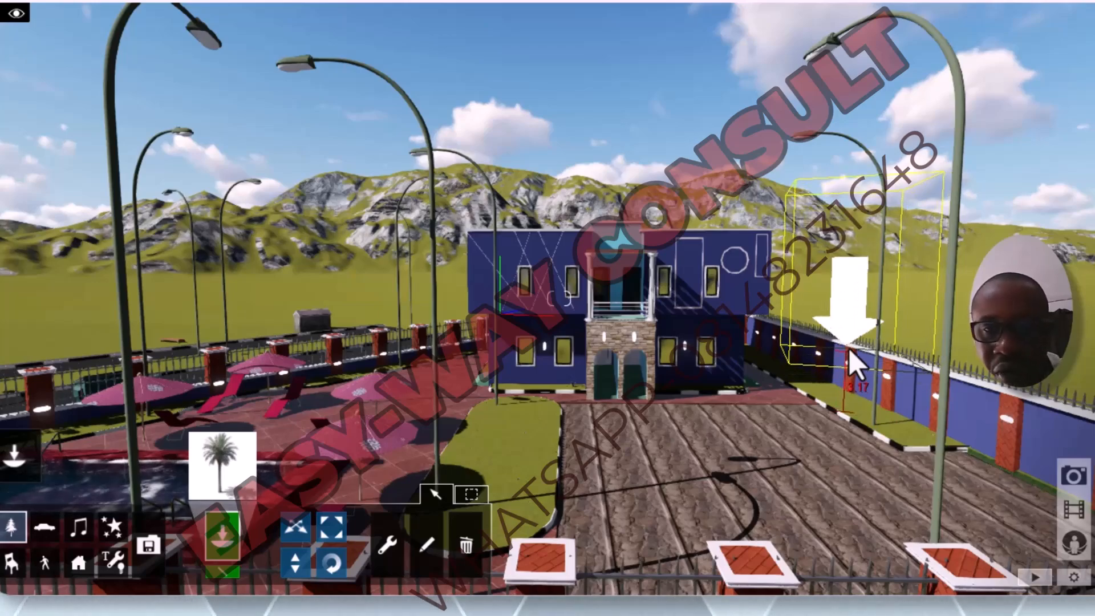
Step: Place a Canary Island date palm on the lawn strip between the pool terrace and the driveway, at the end near the house
{"action": "right_click_drag", "start_coordinate": [854, 363], "coordinate": [638, 322]}
{"action": "key", "text": "s"}
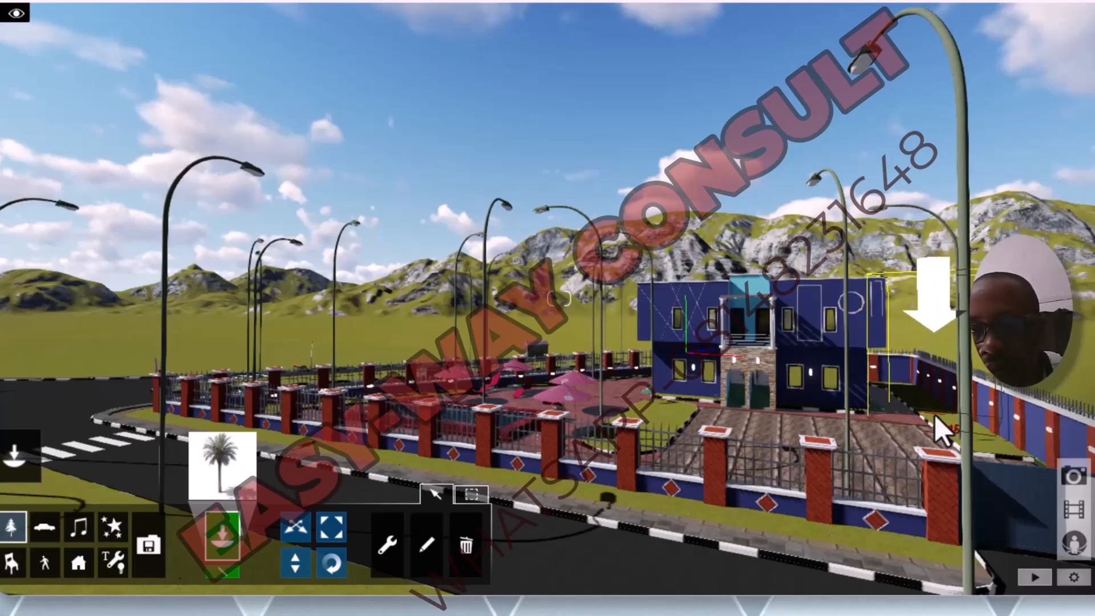
{"action": "key", "text": "w"}
{"action": "key", "text": "s"}
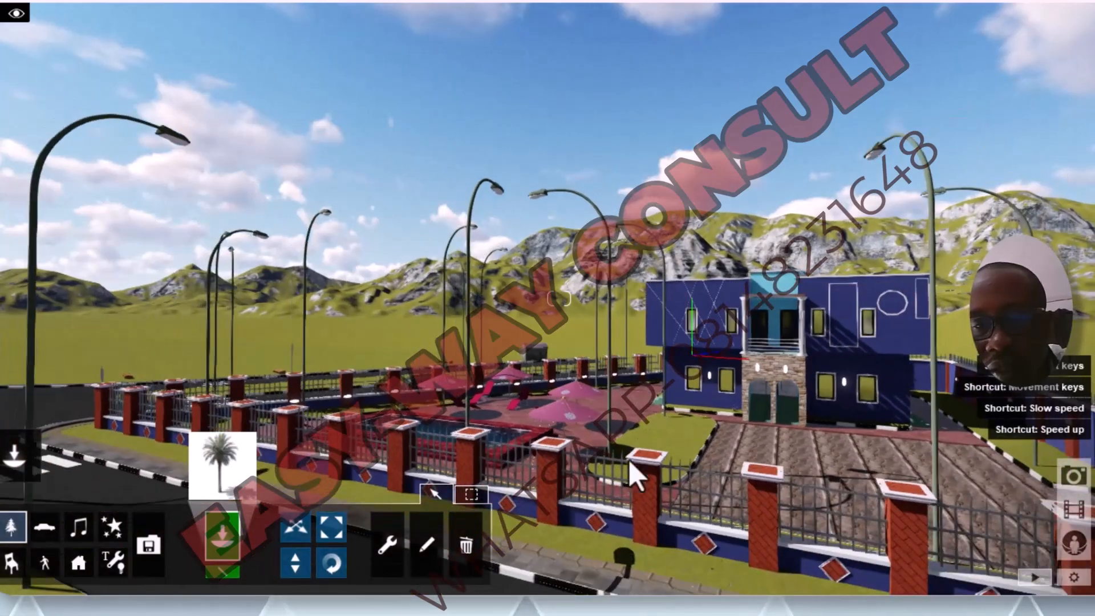
{"action": "key", "text": "w"}
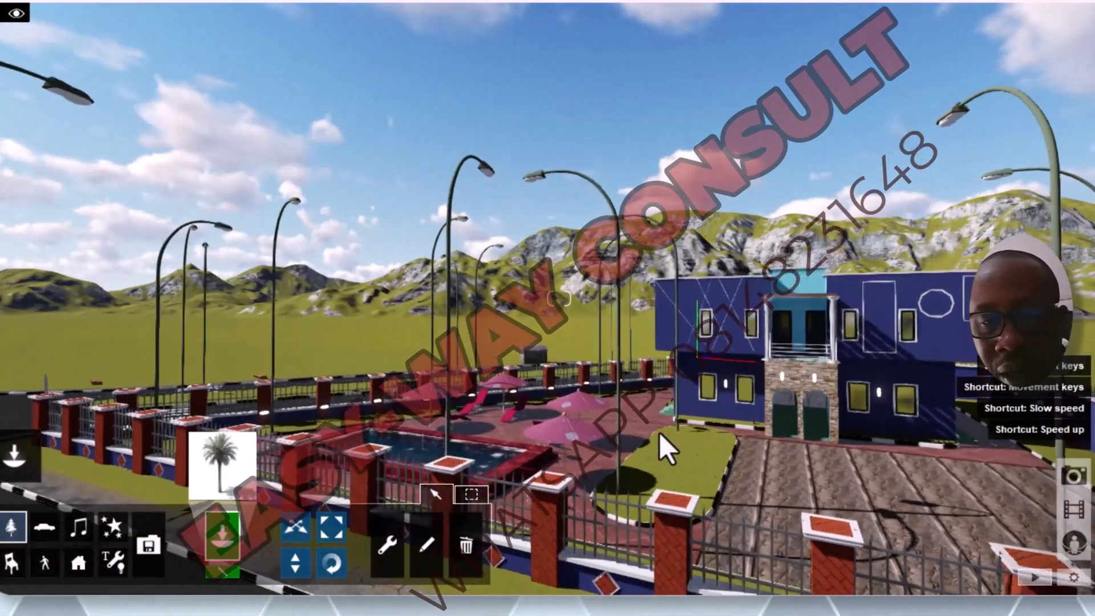
{"action": "key", "text": "w"}
{"action": "key", "text": "s"}
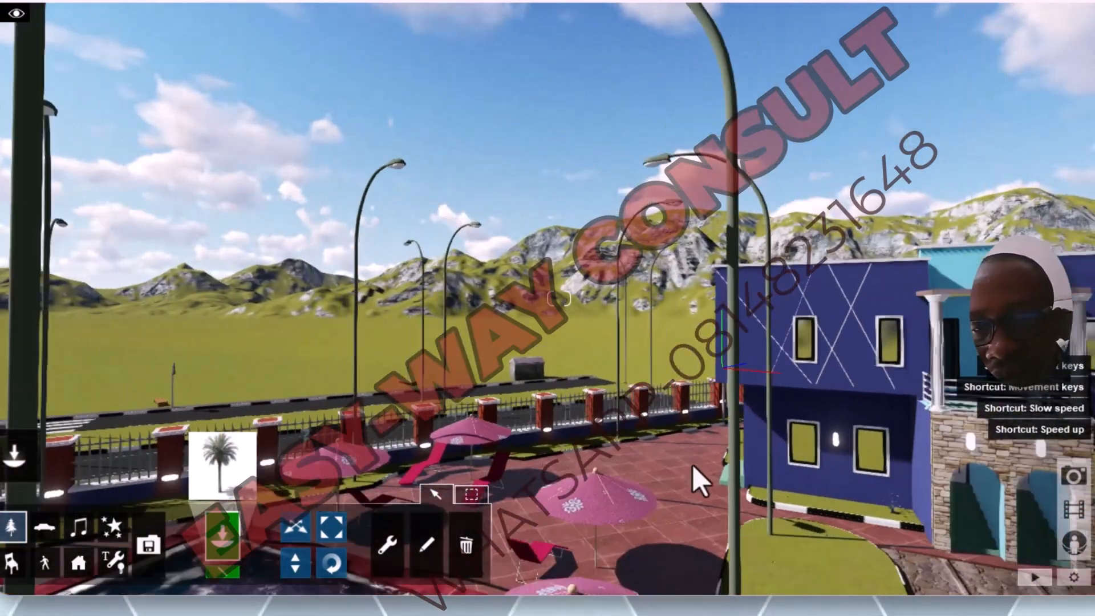
{"action": "key", "text": "s"}
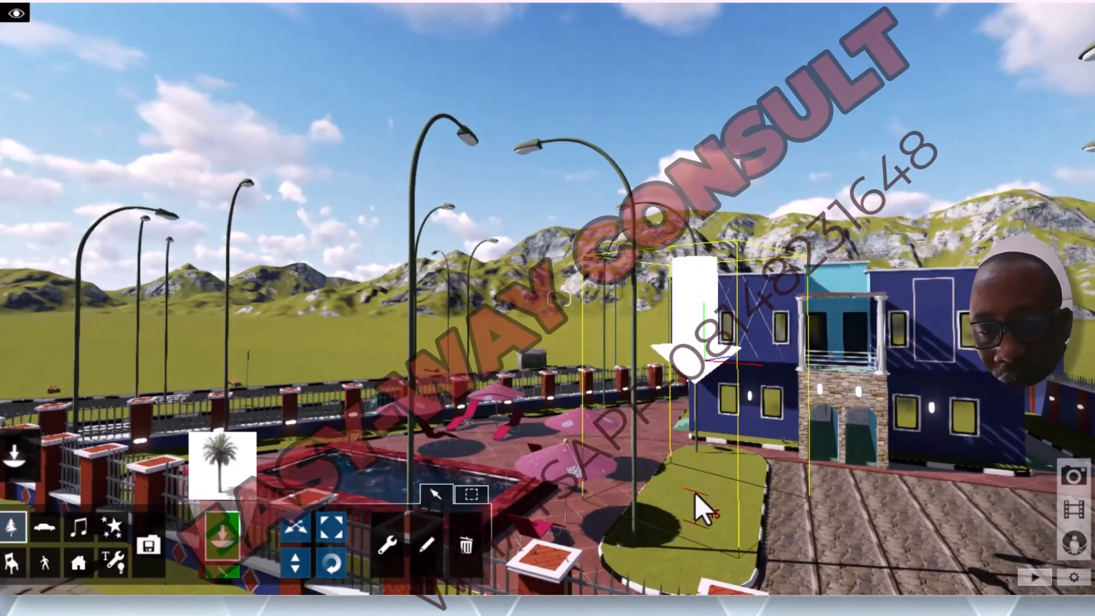
{"action": "left_click", "coordinate": [696, 493]}
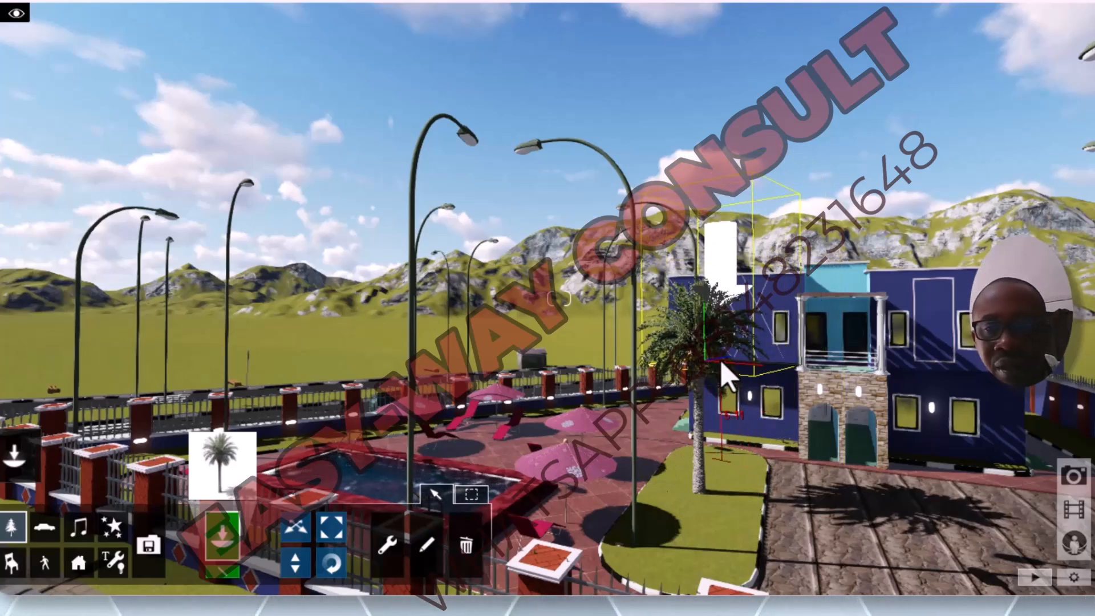
{"action": "key", "text": "Escape"}
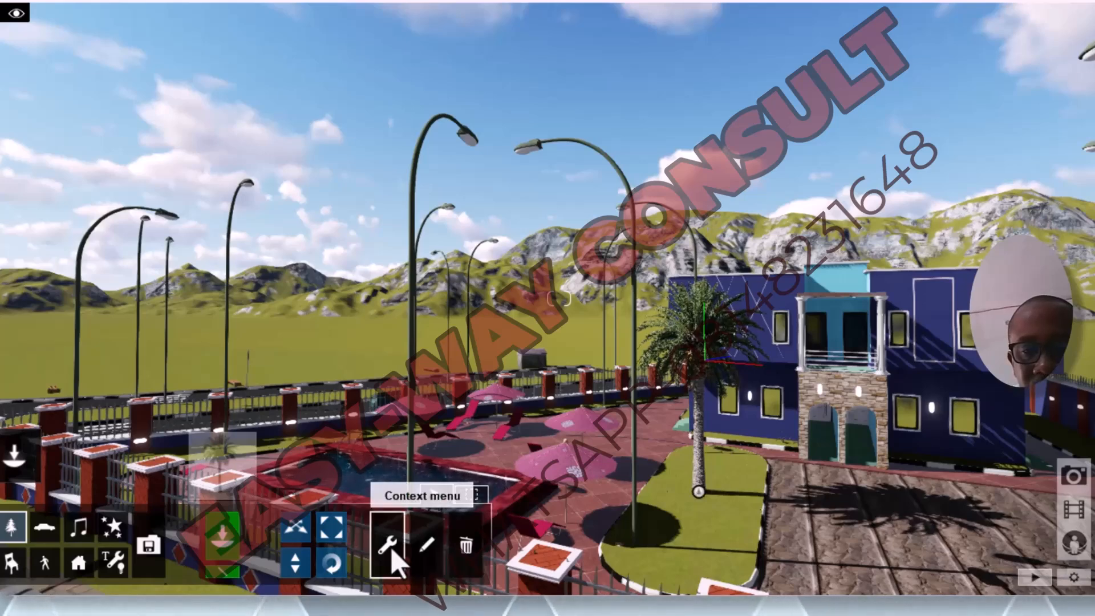
Step: Enlarge the lawn palm slightly and arrange two copies of it, one near the house and one at the lawn's front end
{"action": "left_click", "coordinate": [698, 491]}
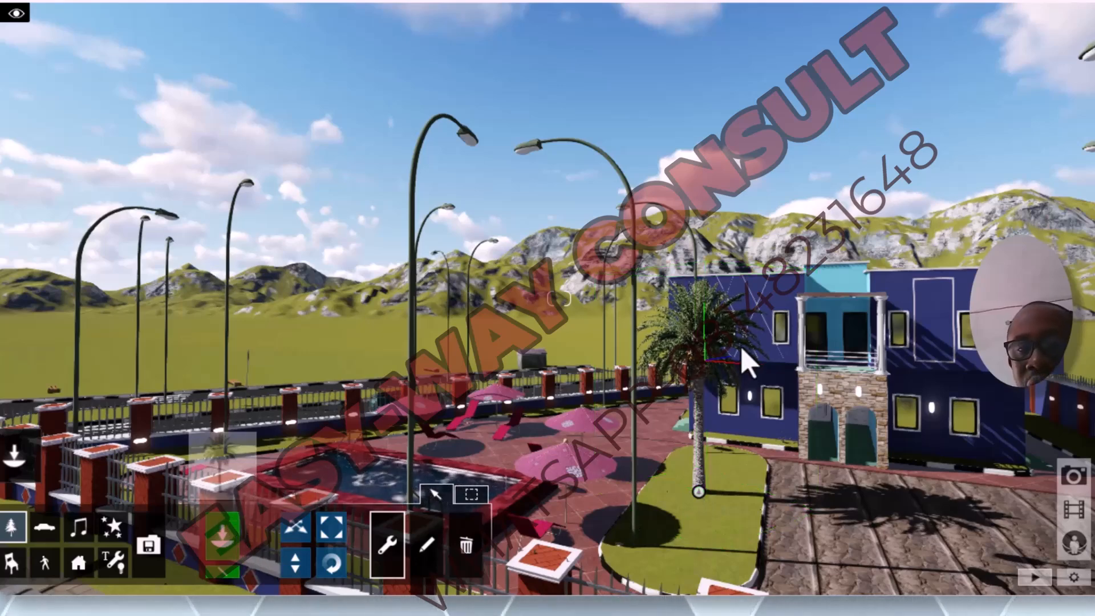
{"action": "left_click", "coordinate": [331, 531]}
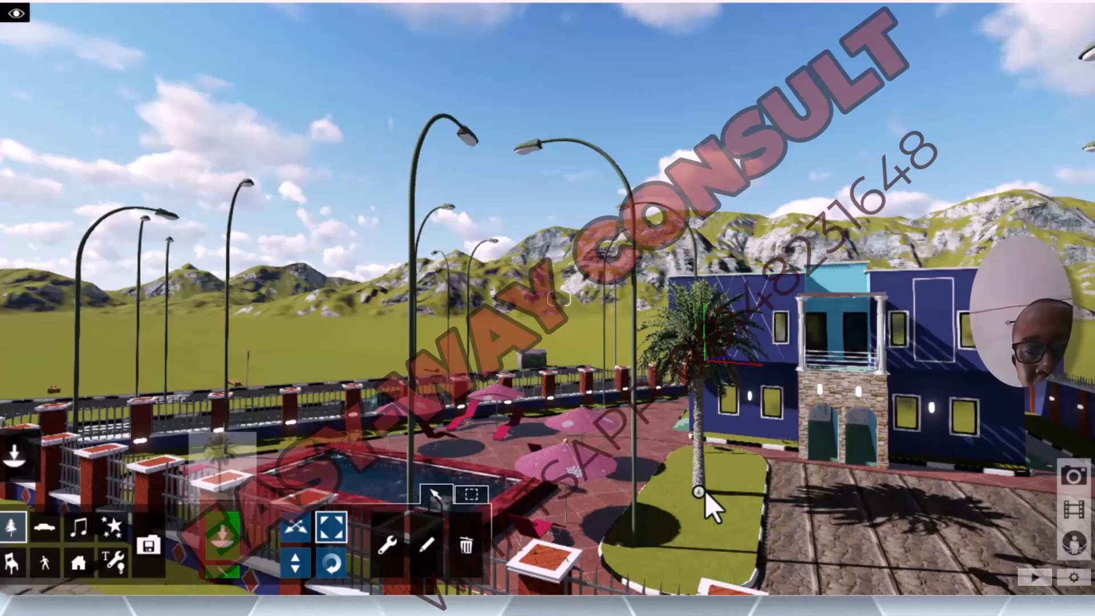
{"action": "mouse_move", "coordinate": [696, 494]}
{"action": "left_mouse_down"}
{"action": "mouse_move", "coordinate": [702, 429]}
{"action": "mouse_move", "coordinate": [693, 485]}
{"action": "left_mouse_up"}
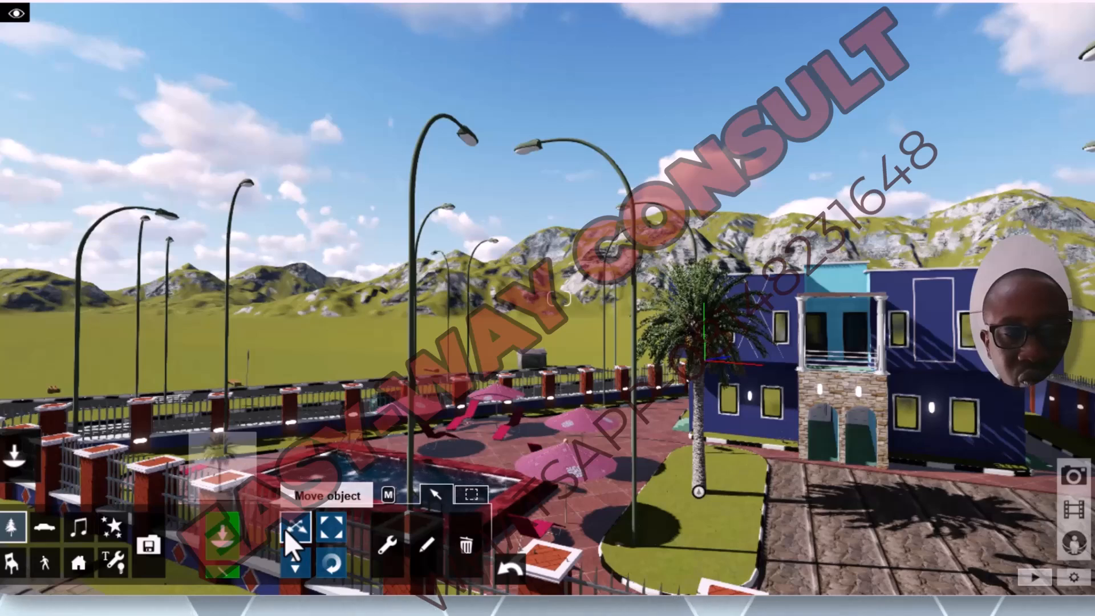
{"action": "left_click_drag", "start_coordinate": [703, 486], "coordinate": [714, 460]}
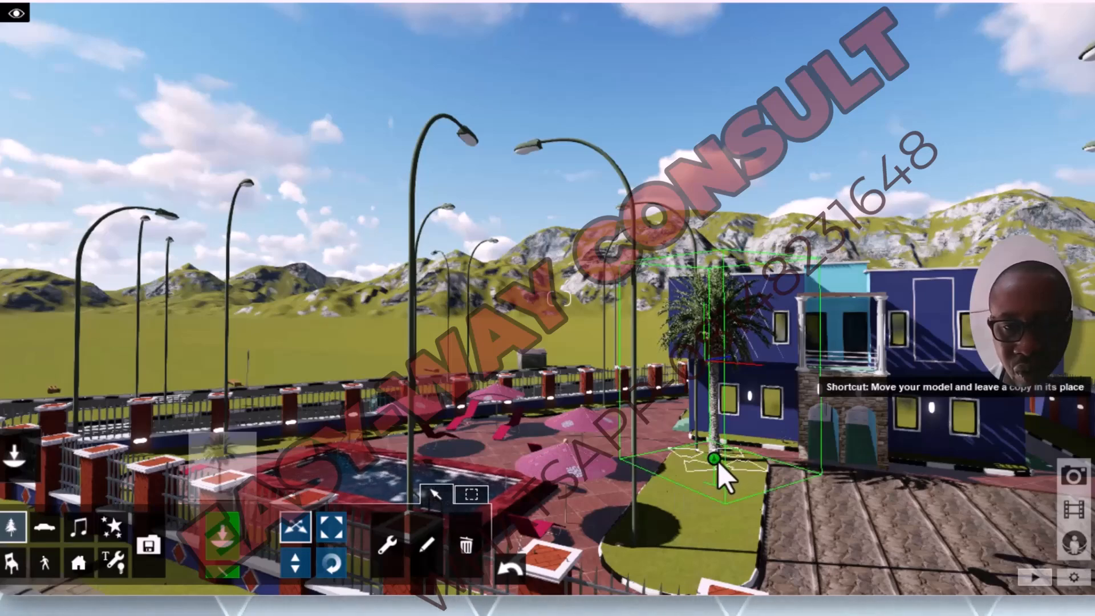
{"action": "left_click_drag", "start_coordinate": [711, 487], "coordinate": [684, 556], "text": "alt"}
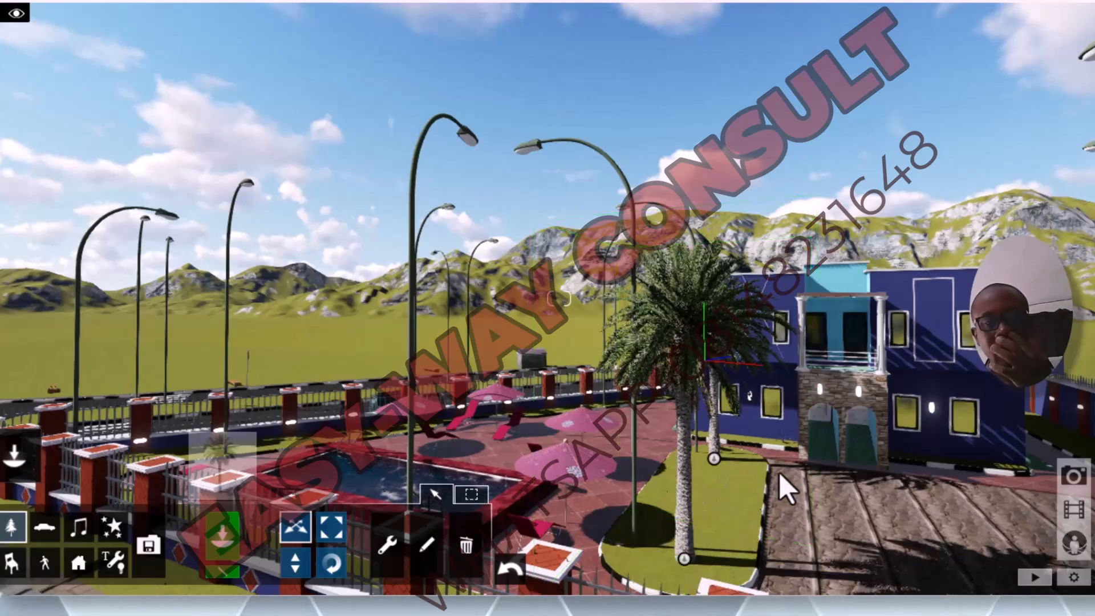
Step: Choose the tall slender date palm next to CanaryIslandDatePalm_003 in the Nature Library and place one beside the house entrance
{"action": "key", "text": "s"}
{"action": "scroll", "coordinate": [751, 456], "scroll_direction": "down", "scroll_amount": 5}
{"action": "scroll", "coordinate": [718, 331], "scroll_direction": "up", "scroll_amount": 4}
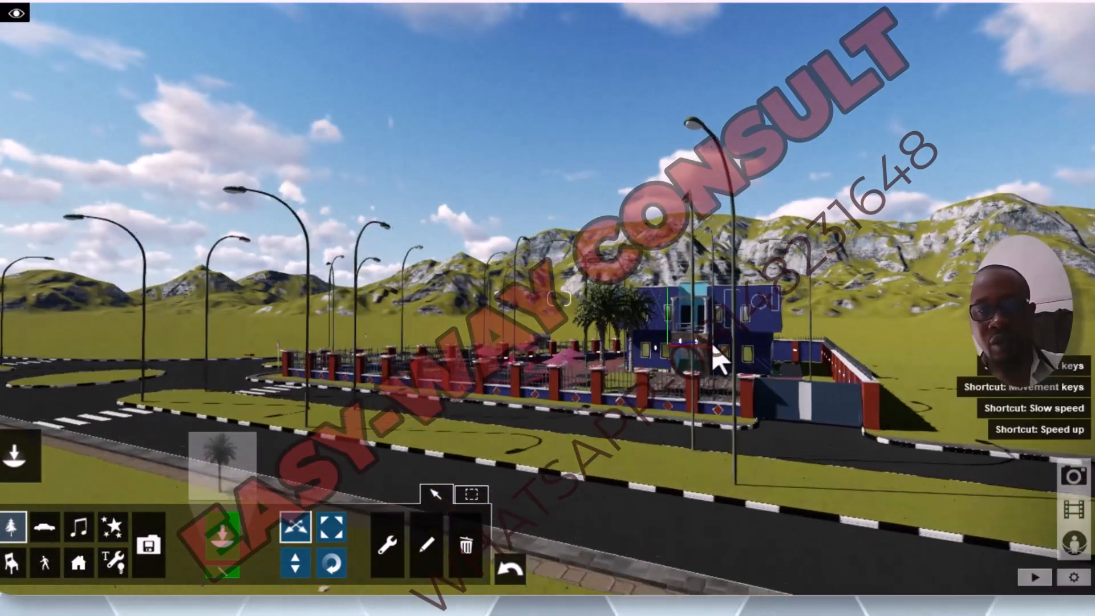
{"action": "scroll", "coordinate": [703, 365], "scroll_direction": "up", "scroll_amount": 5}
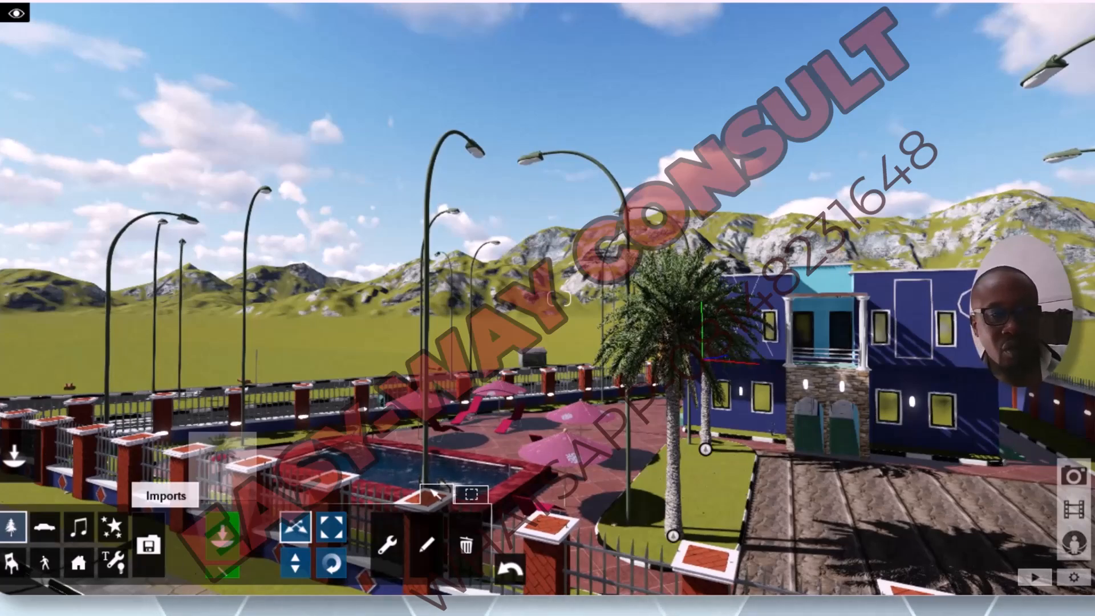
{"action": "left_click", "coordinate": [13, 527]}
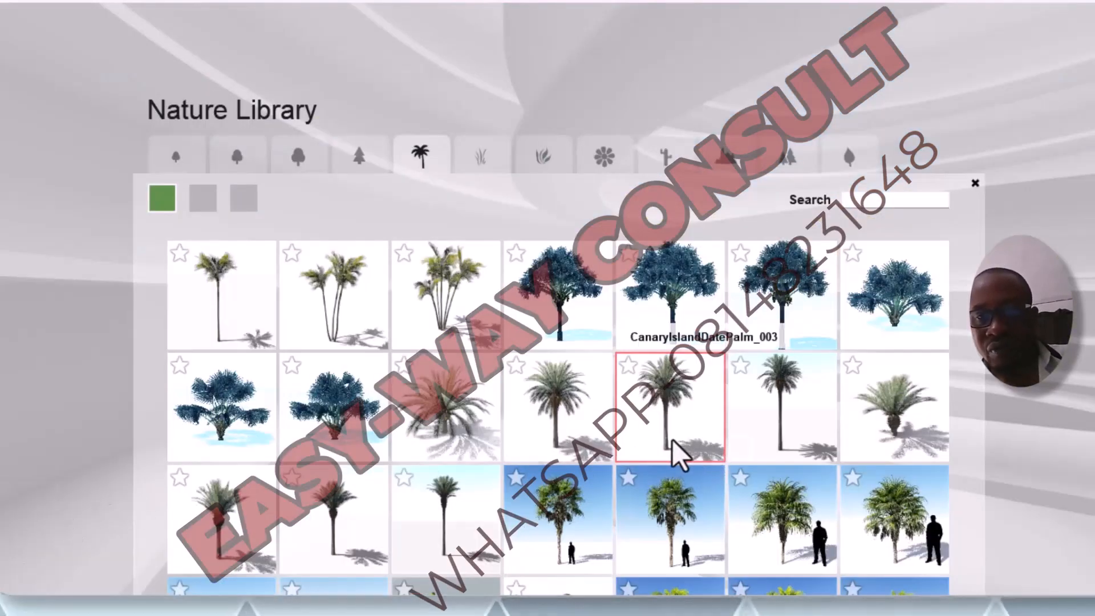
{"action": "left_click", "coordinate": [785, 420]}
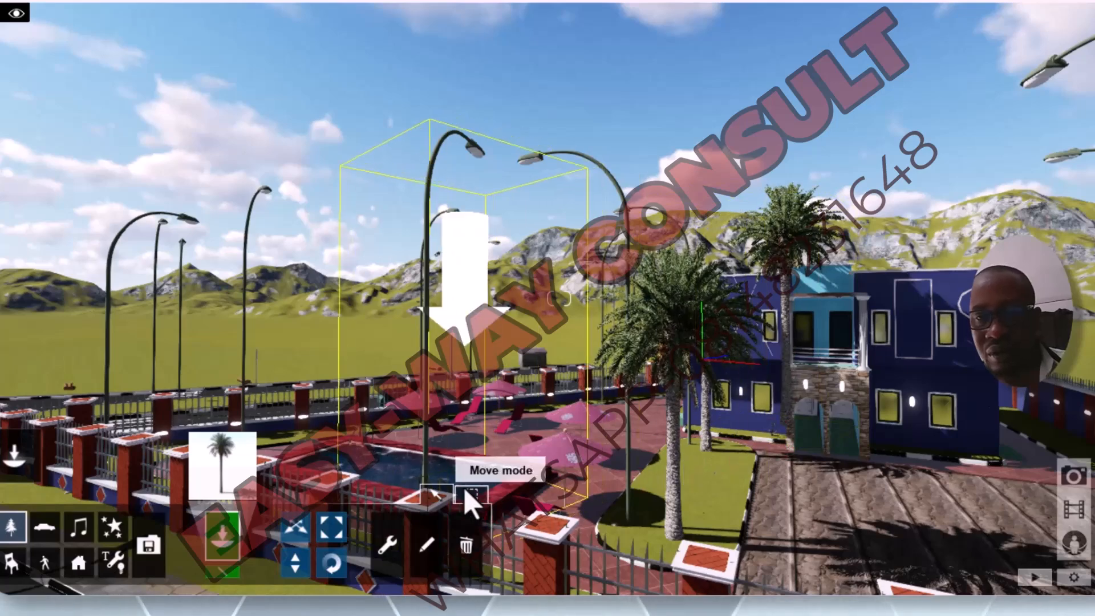
Step: Delete the tall palm beside the house entrance and return to placing objects
{"action": "left_click", "coordinate": [468, 485]}
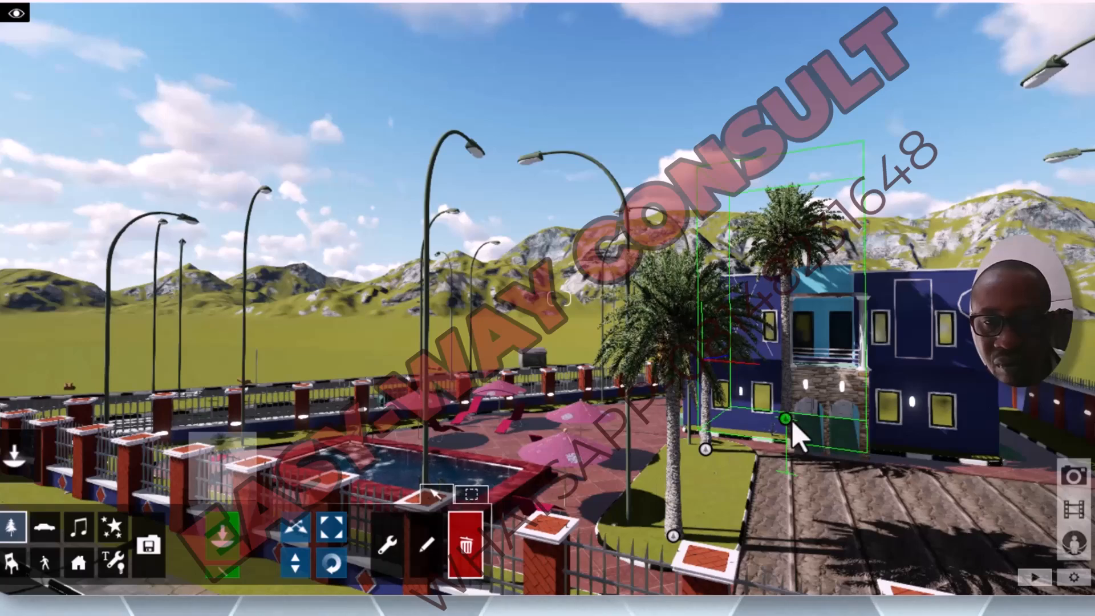
{"action": "left_click", "coordinate": [788, 429]}
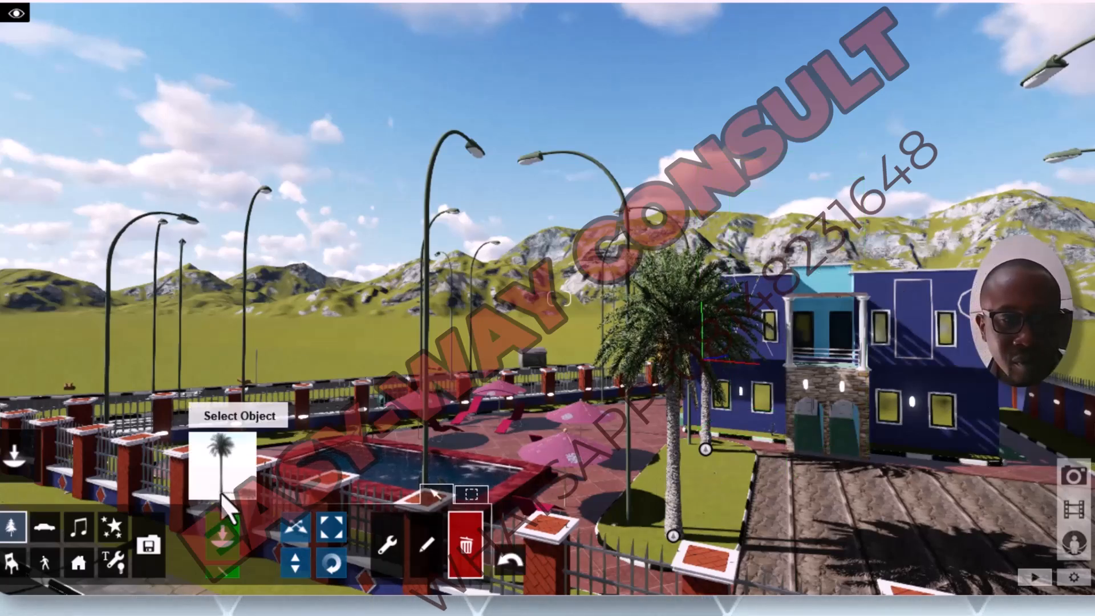
{"action": "left_click", "coordinate": [231, 539]}
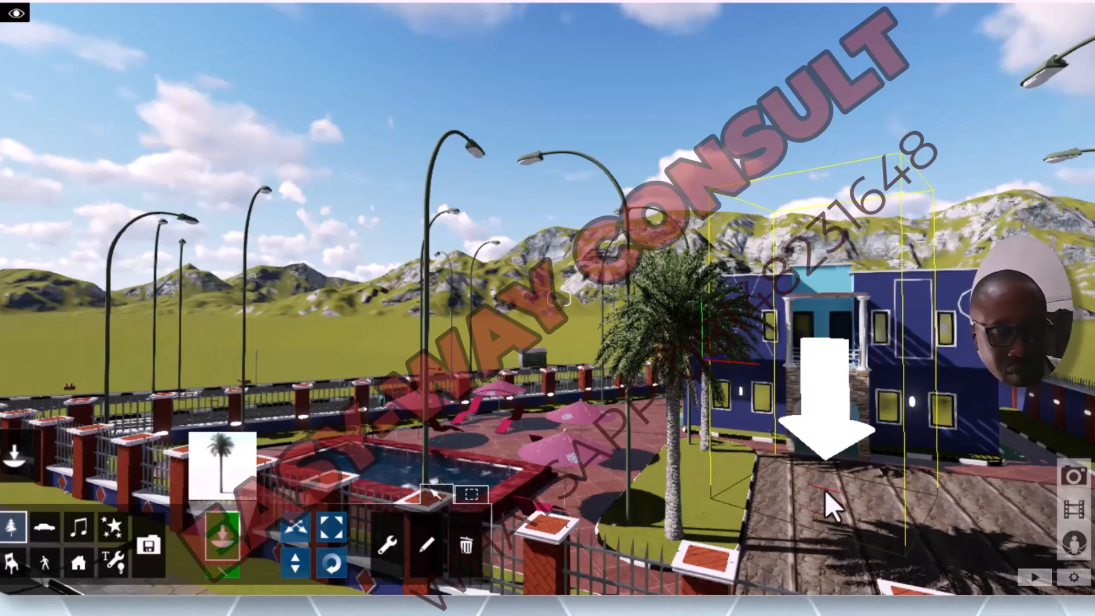
Step: Place the tall slender palm on the grass strip between the driveway and the side boundary wall, and scale it down
{"action": "key", "text": "q"}
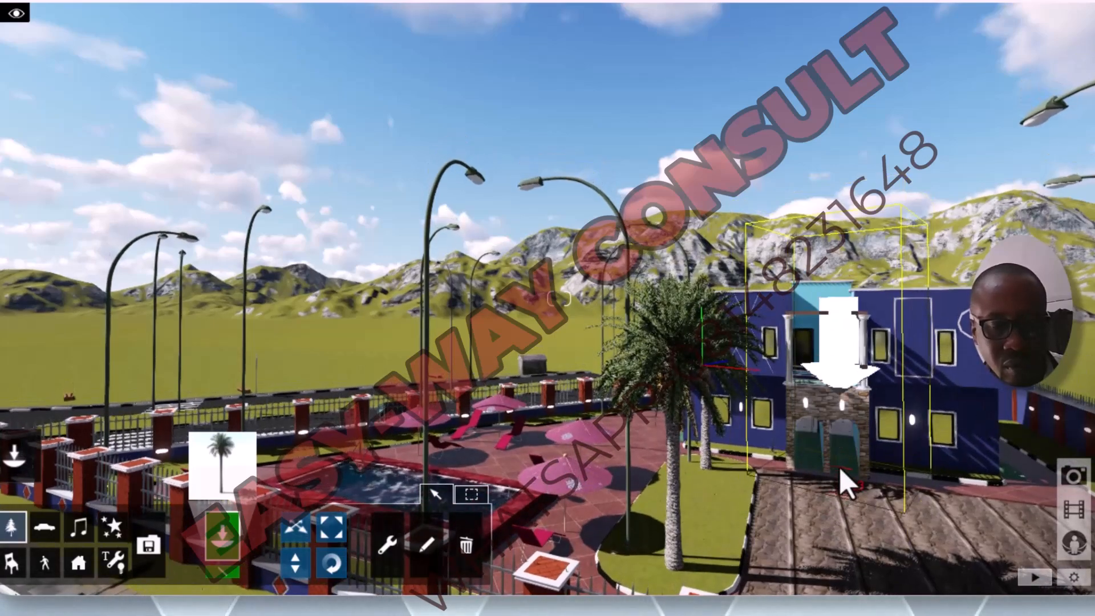
{"action": "key", "text": "a"}
{"action": "key", "text": "d"}
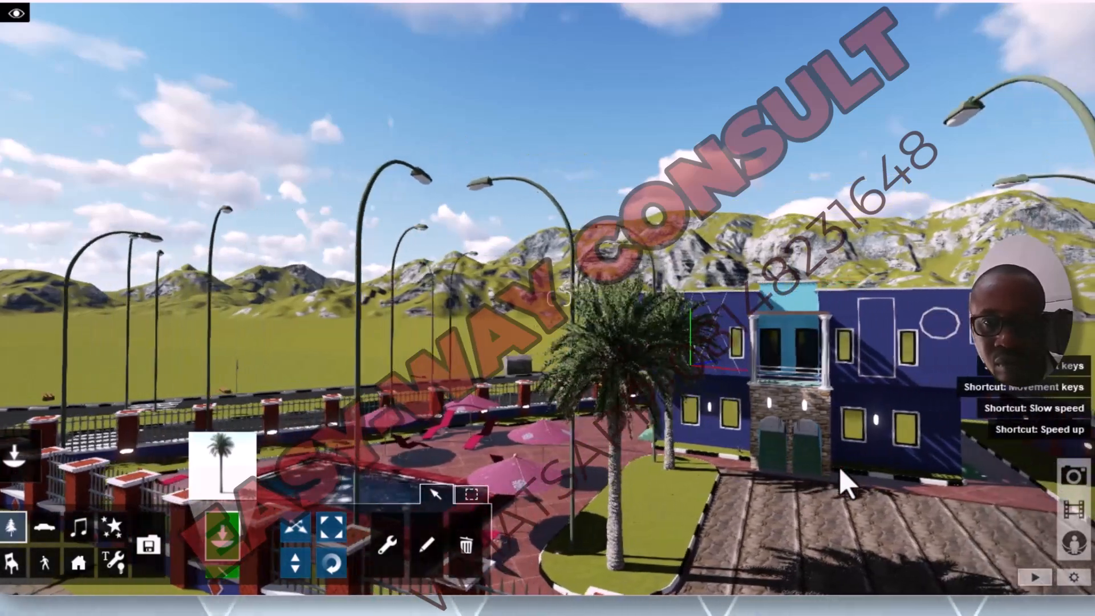
{"action": "key", "text": "d"}
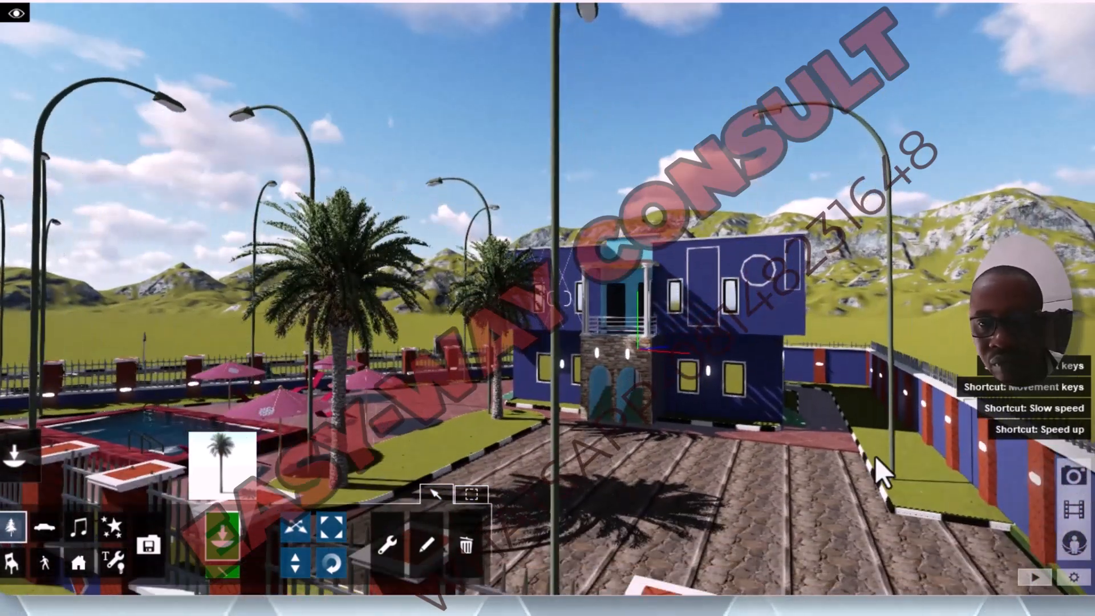
{"action": "left_click", "coordinate": [926, 488]}
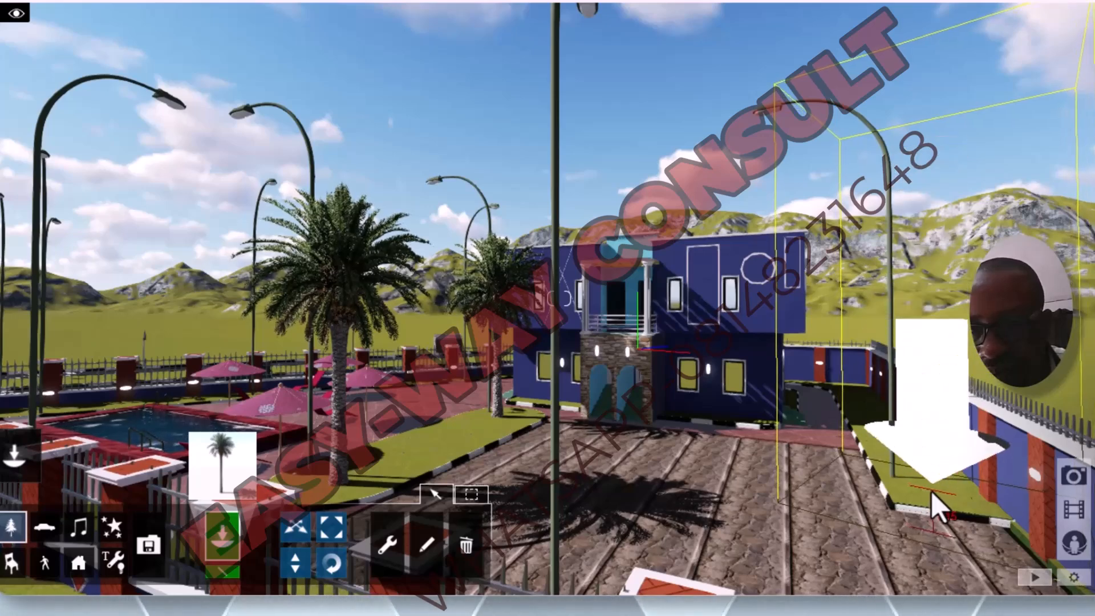
{"action": "left_click", "coordinate": [931, 490]}
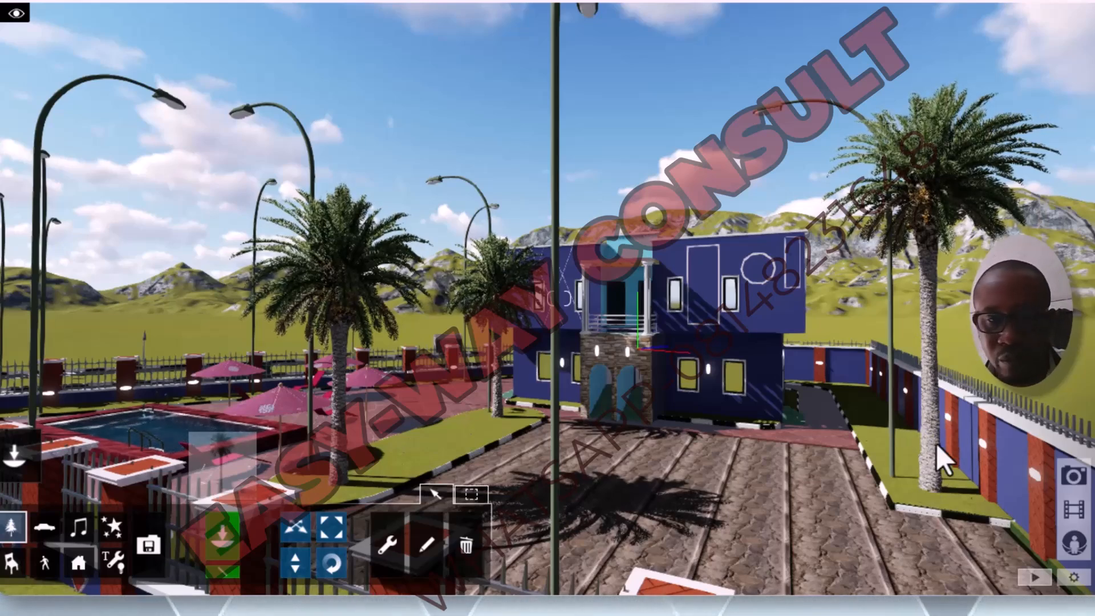
{"action": "left_click", "coordinate": [330, 536]}
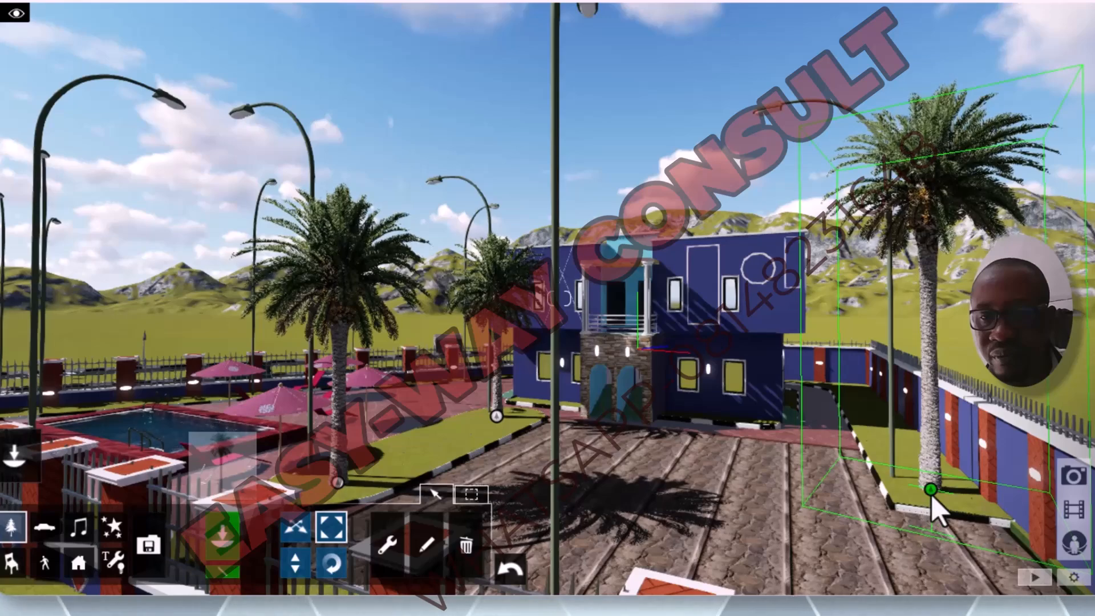
{"action": "left_click_drag", "start_coordinate": [932, 493], "coordinate": [929, 502]}
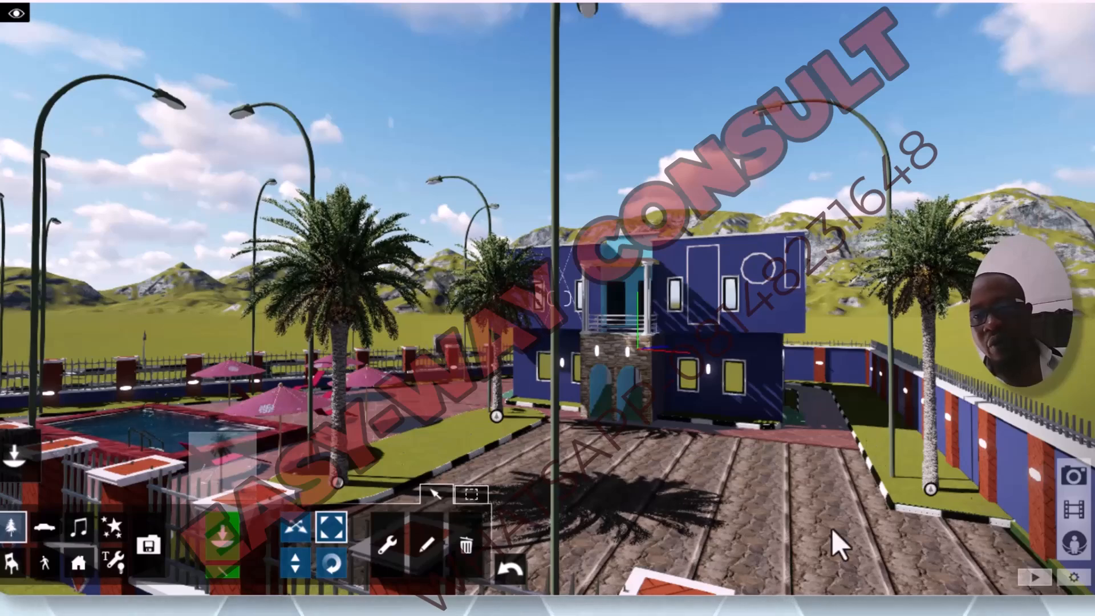
Step: Choose the short thick-trunked palm from the Nature Library and place four in a row on the verge outside the front fence
{"action": "scroll", "coordinate": [871, 475], "scroll_direction": "down", "scroll_amount": 5}
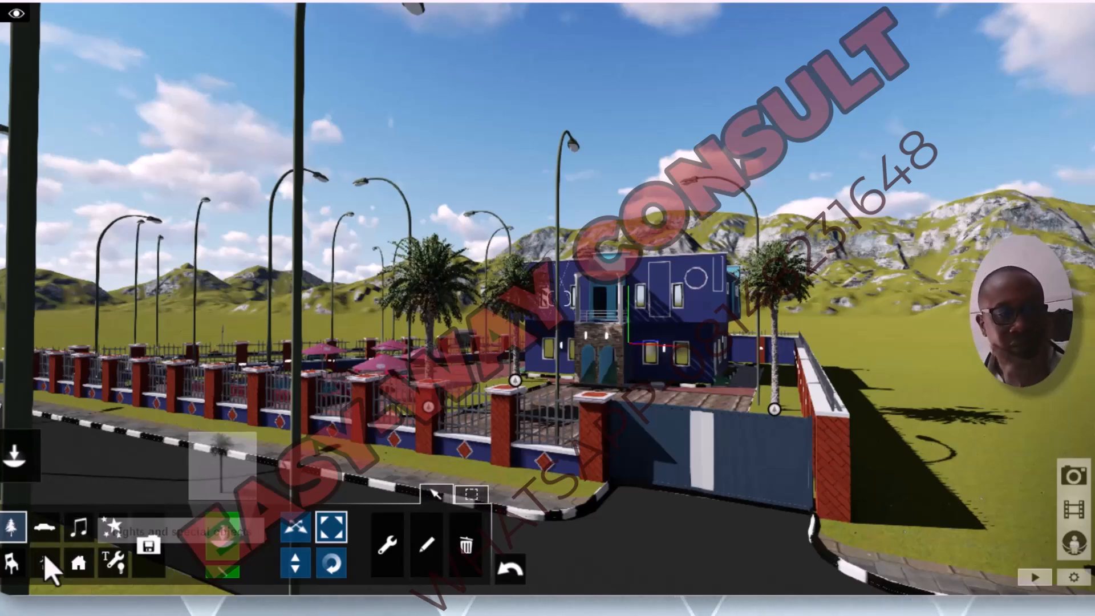
{"action": "left_click", "coordinate": [13, 526]}
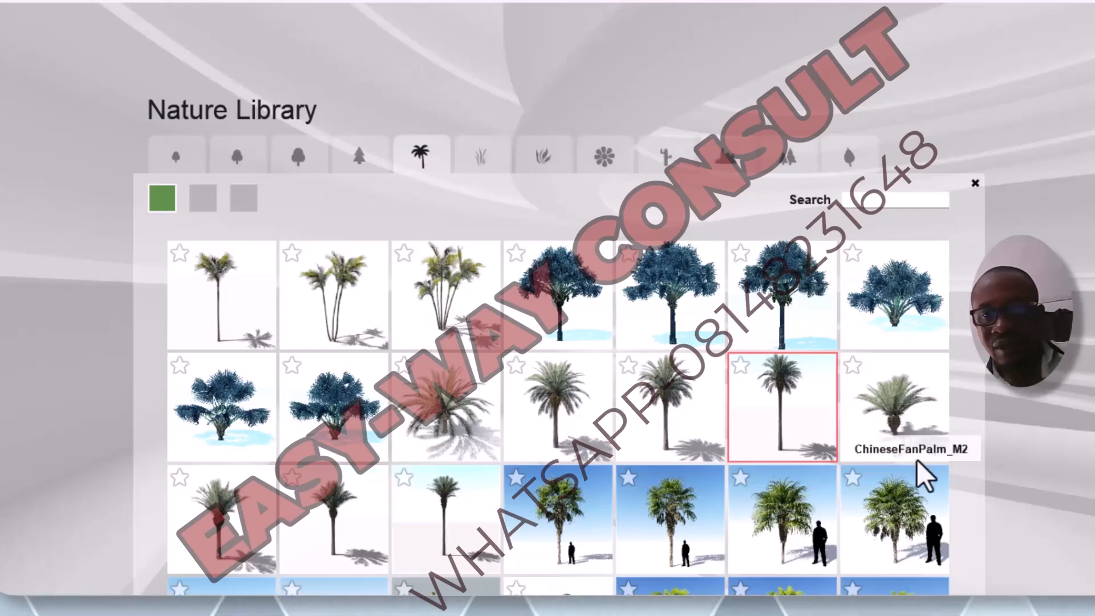
{"action": "left_click", "coordinate": [904, 429]}
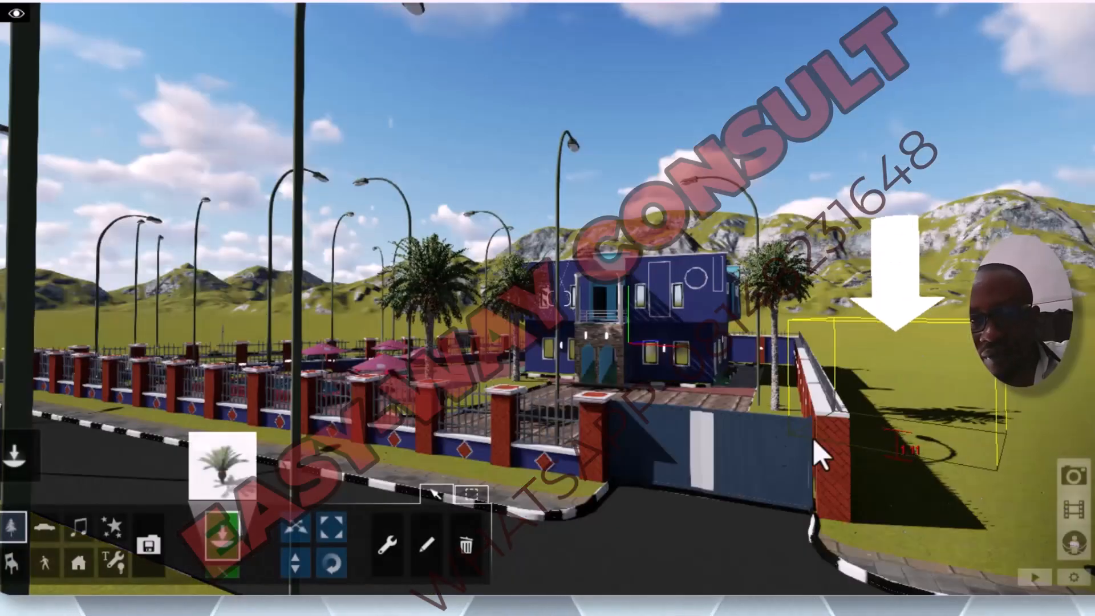
{"action": "left_click", "coordinate": [508, 473]}
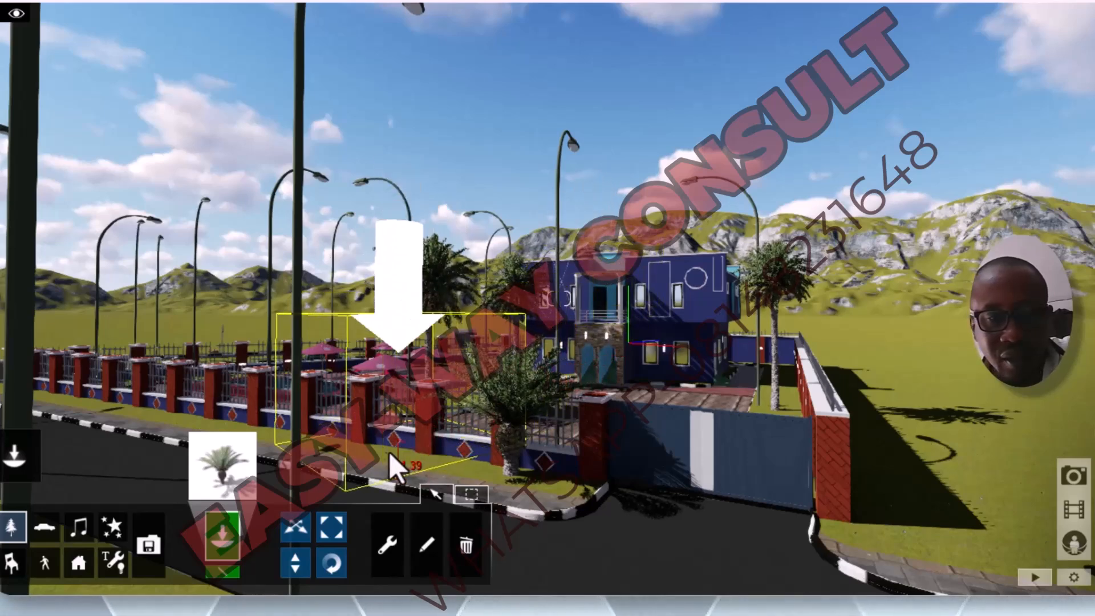
{"action": "left_click", "coordinate": [349, 463]}
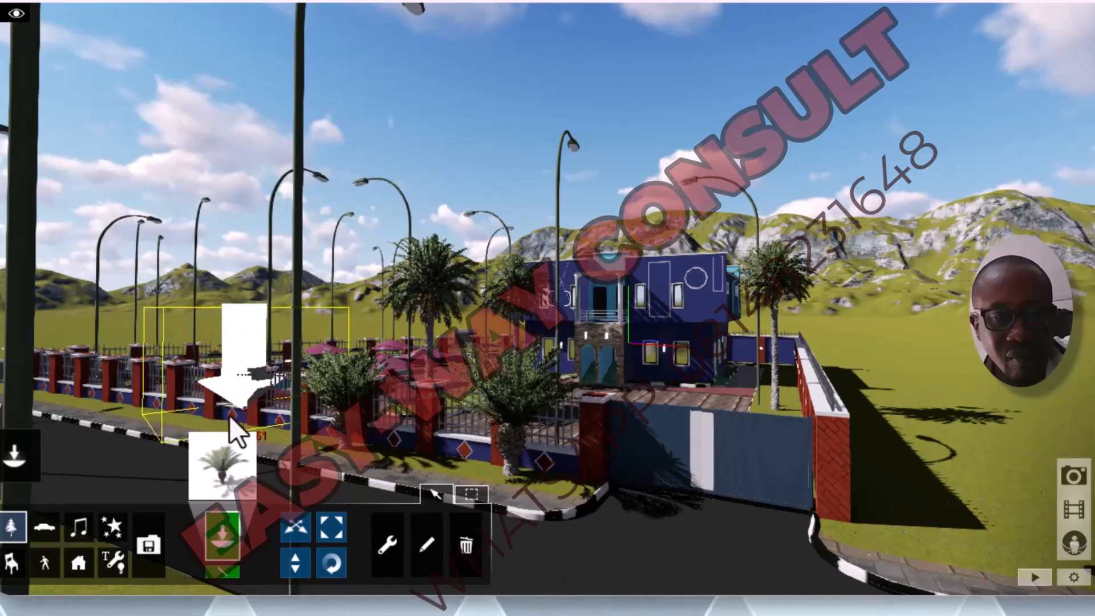
{"action": "left_click", "coordinate": [187, 420]}
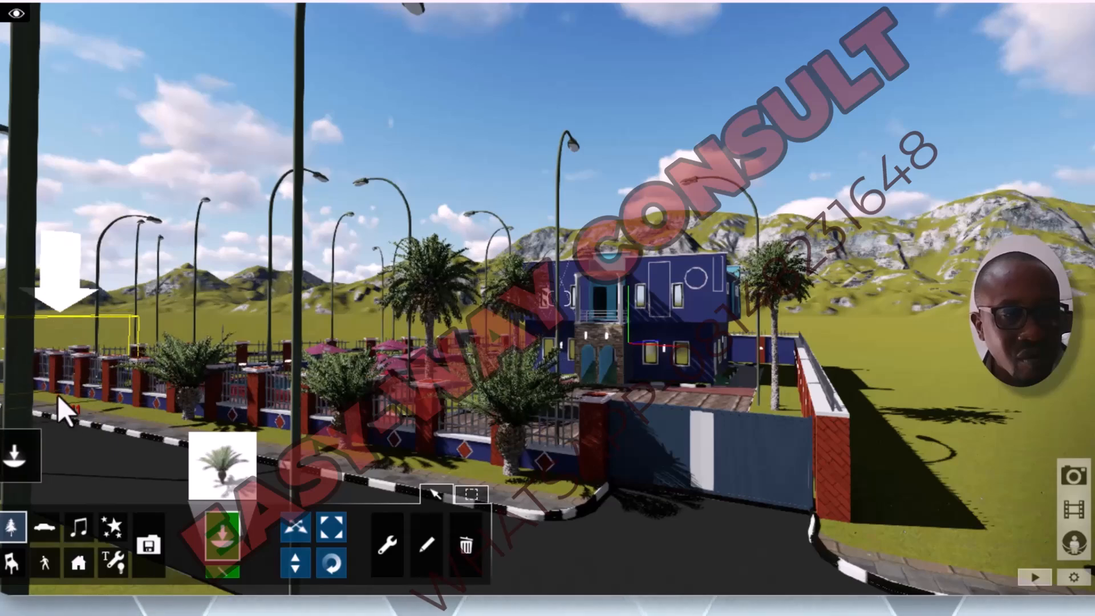
{"action": "left_click", "coordinate": [64, 410]}
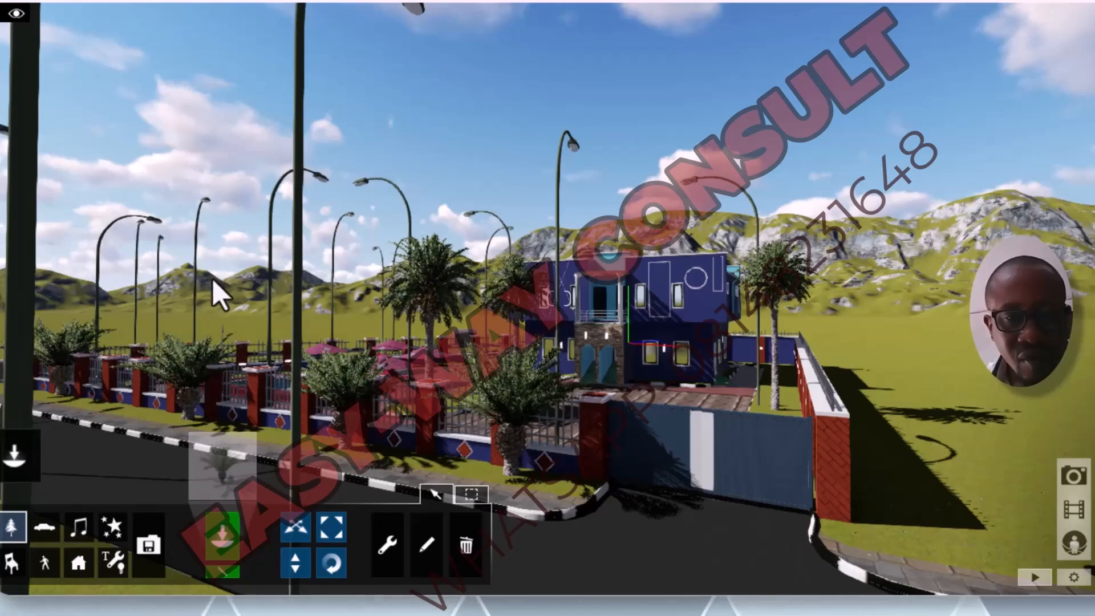
{"action": "scroll", "coordinate": [402, 412], "scroll_direction": "down", "scroll_amount": 3}
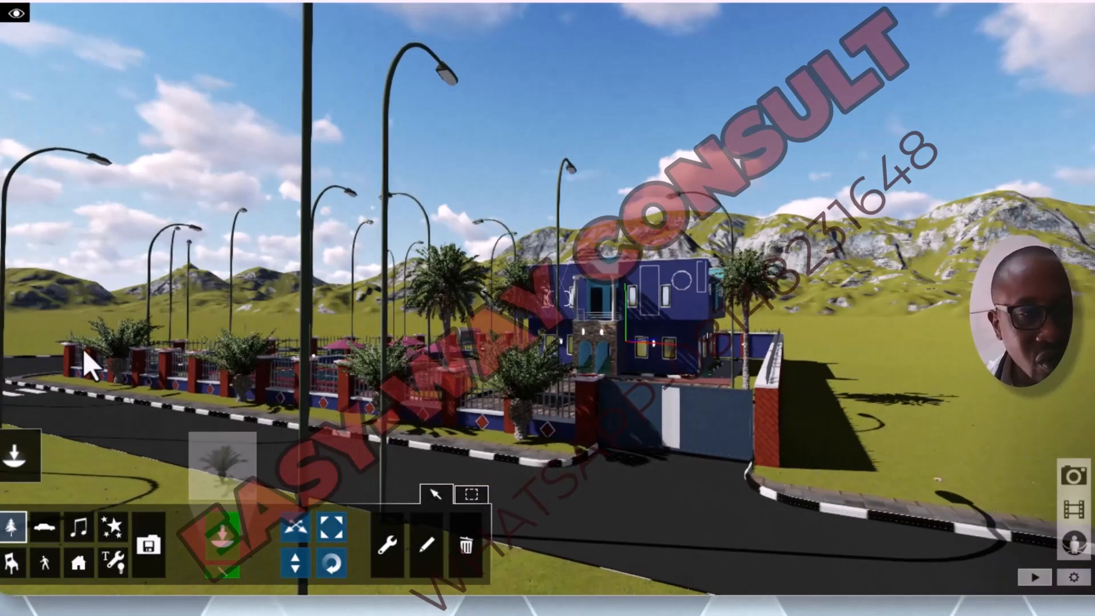
{"action": "scroll", "coordinate": [87, 350], "scroll_direction": "up", "scroll_amount": 5}
{"action": "scroll", "coordinate": [162, 337], "scroll_direction": "down", "scroll_amount": 4}
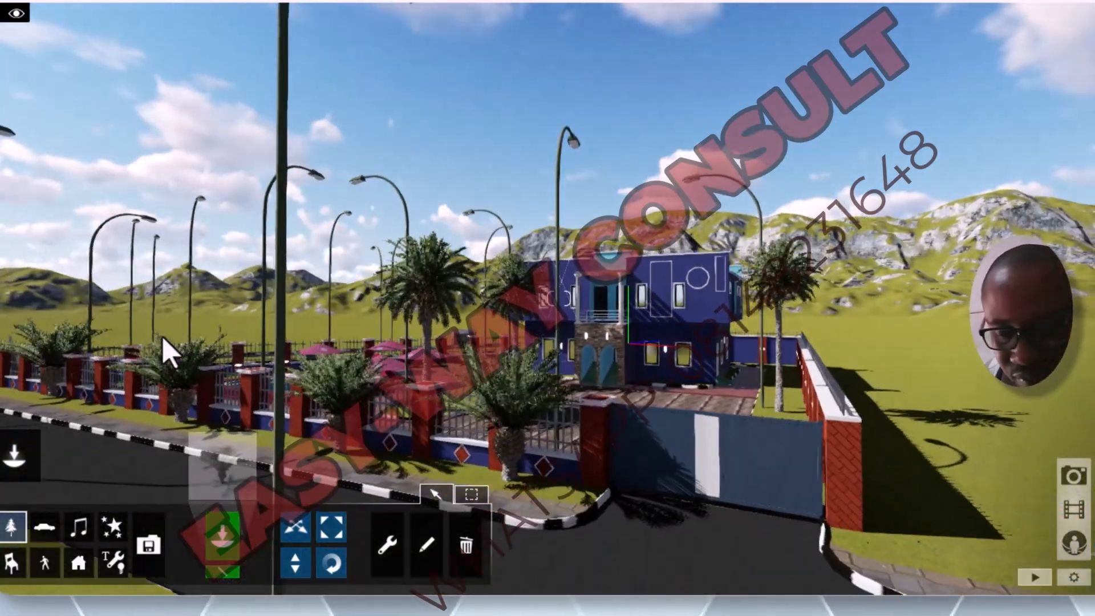
Step: Move the short thick-trunked palm nearest the road corner a little farther out from the front fence
{"action": "key", "text": "d"}
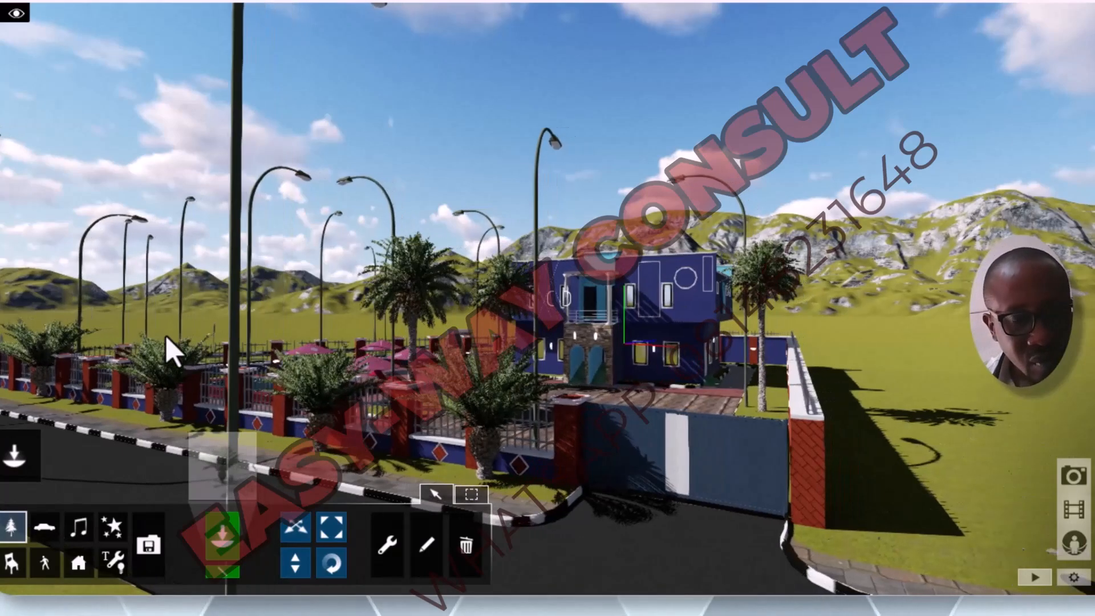
{"action": "key", "text": "a"}
{"action": "key", "text": "a"}
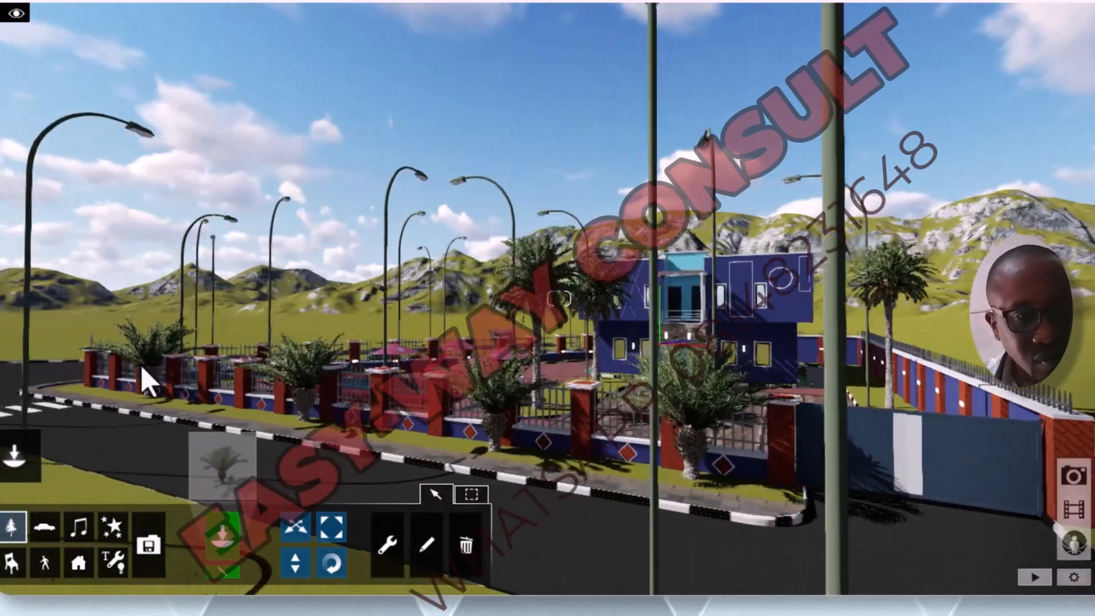
{"action": "key", "text": "a"}
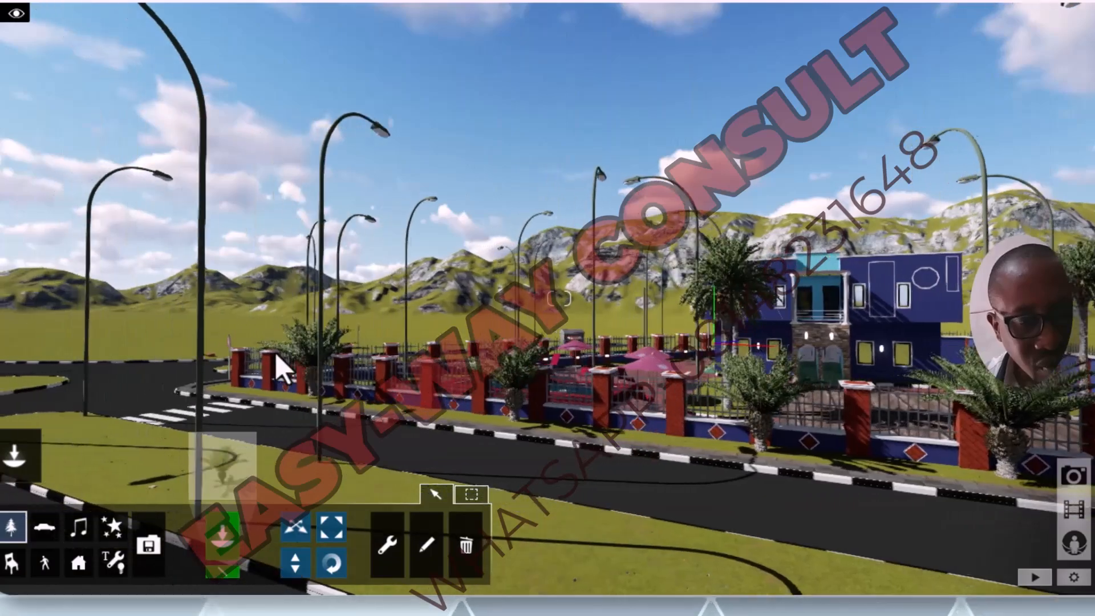
{"action": "key", "text": "q"}
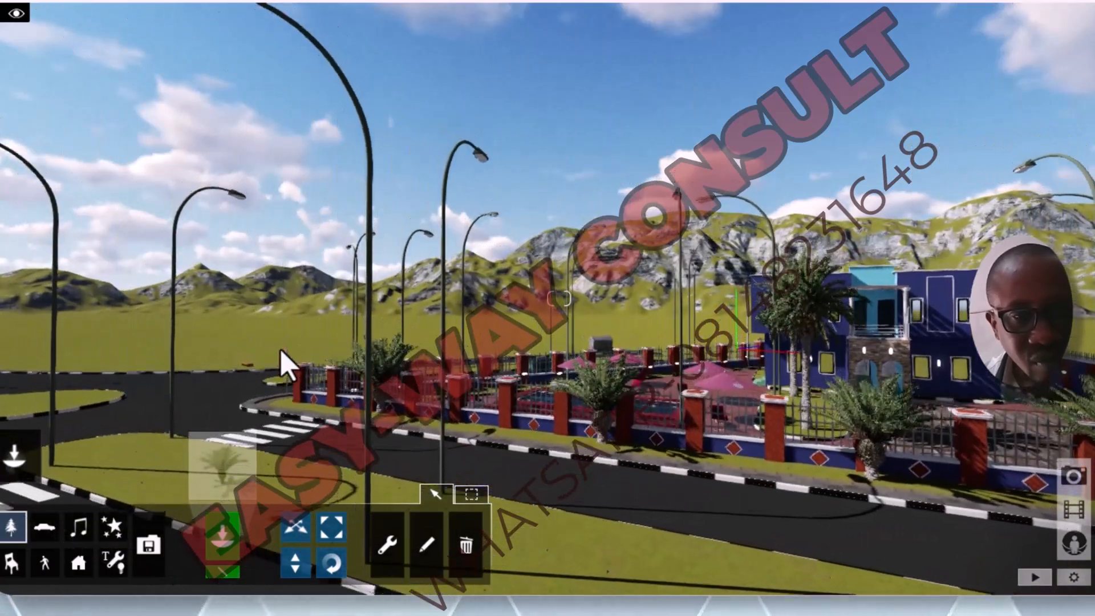
{"action": "key", "text": "w"}
{"action": "key", "text": "w"}
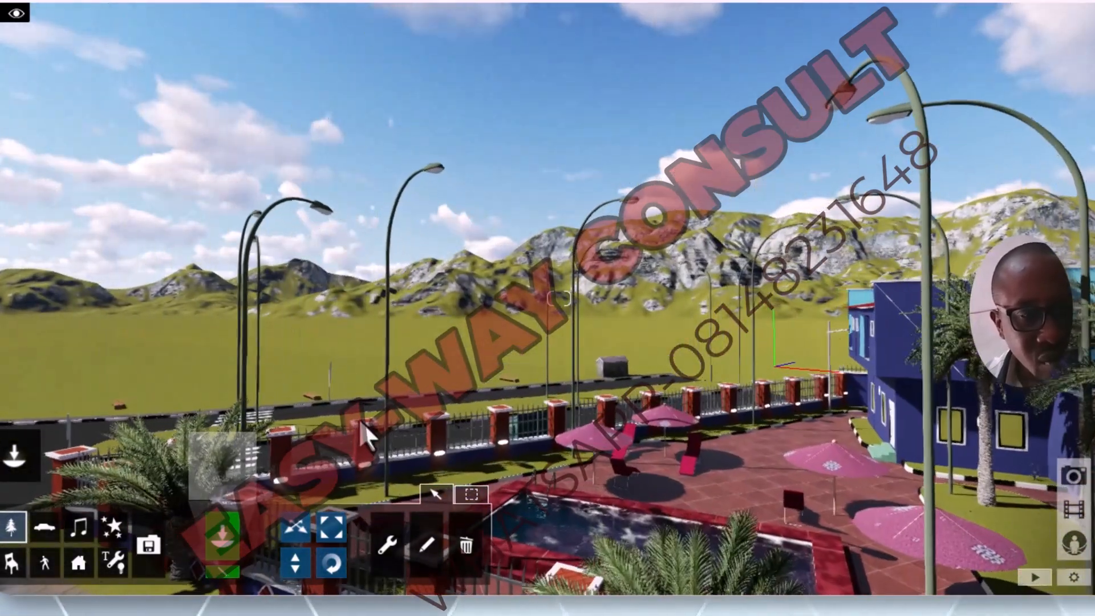
{"action": "key", "text": "s"}
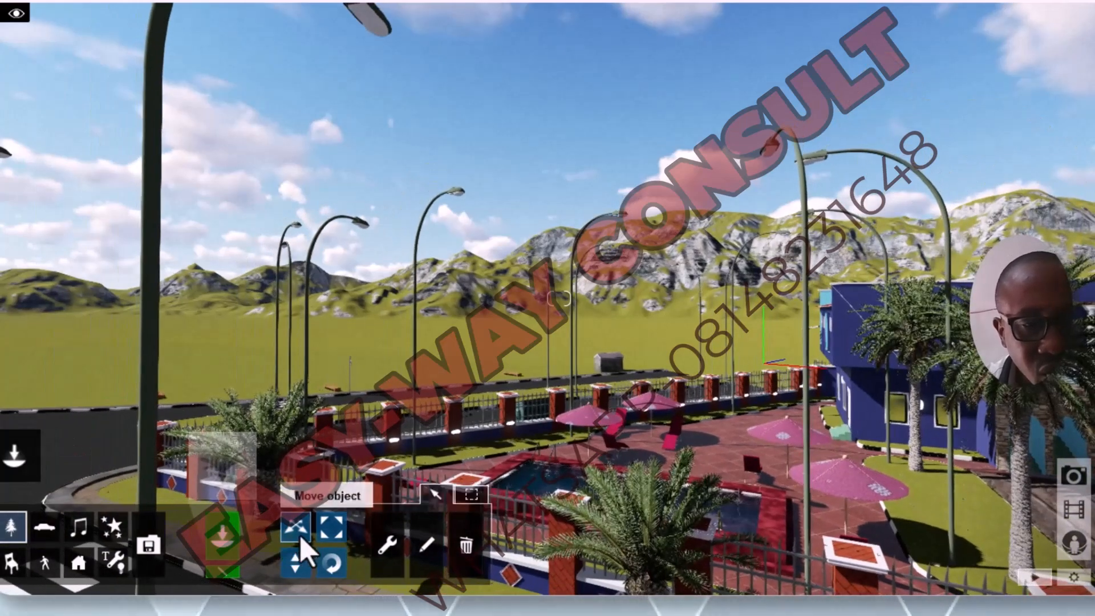
{"action": "left_click", "coordinate": [280, 529]}
{"action": "left_click_drag", "start_coordinate": [272, 527], "coordinate": [252, 555]}
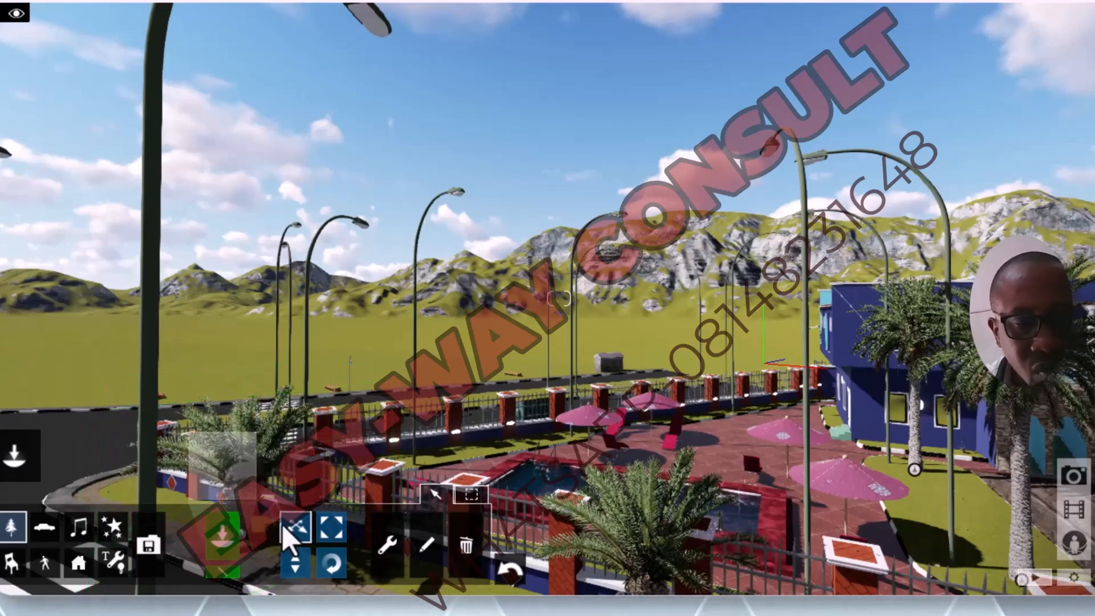
Step: Move the two middle short palms on the front verge slightly away from the fence toward the kerb
{"action": "key", "text": "s"}
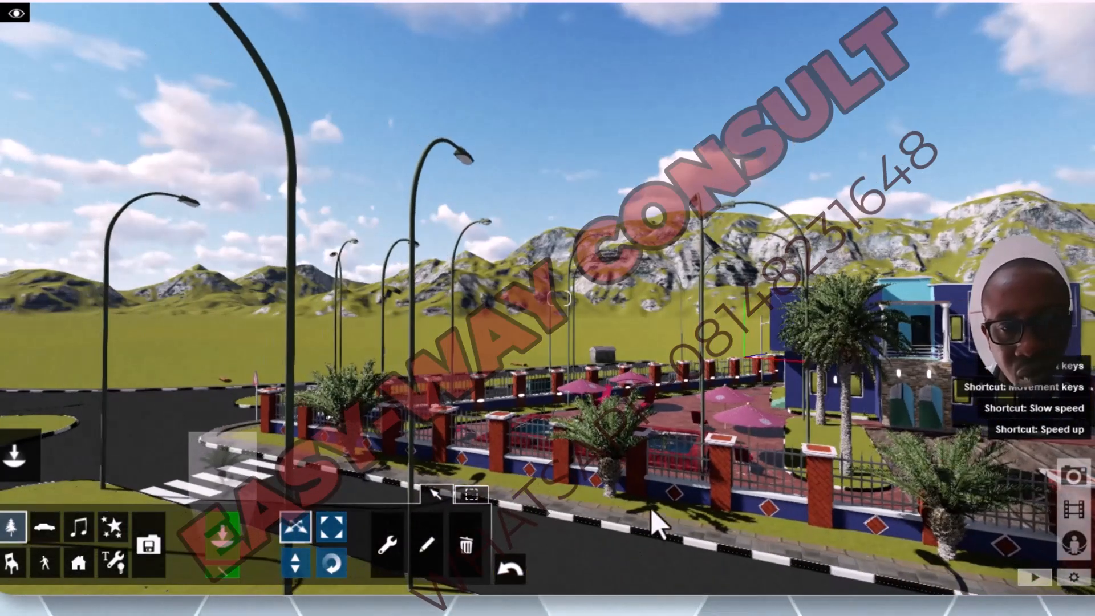
{"action": "left_click", "coordinate": [609, 492]}
{"action": "left_click_drag", "start_coordinate": [611, 494], "coordinate": [600, 502]}
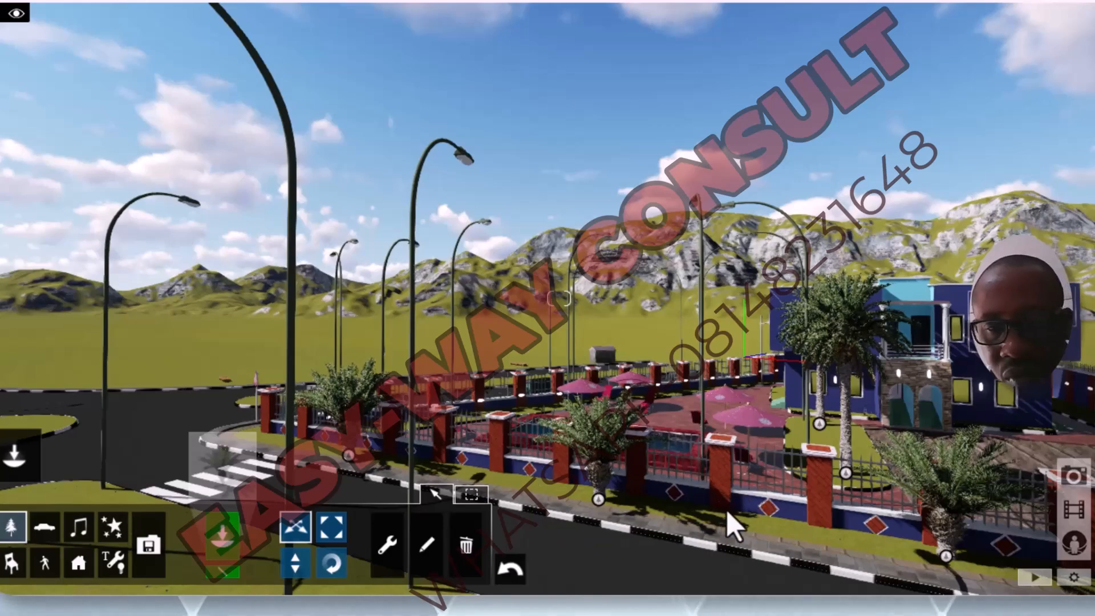
{"action": "key", "text": "s"}
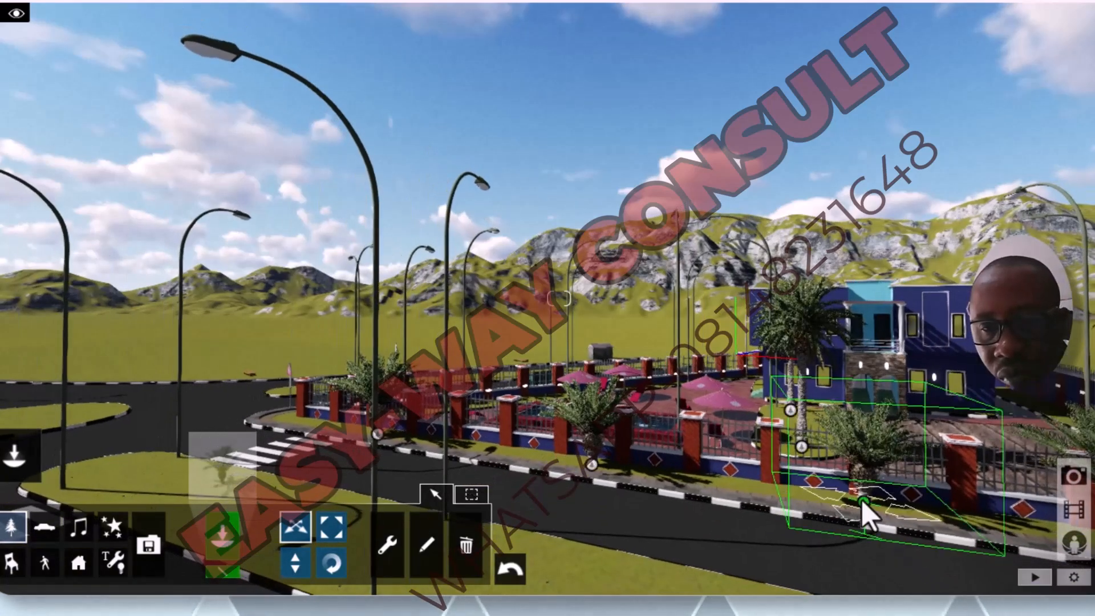
{"action": "left_click_drag", "start_coordinate": [860, 501], "coordinate": [850, 505]}
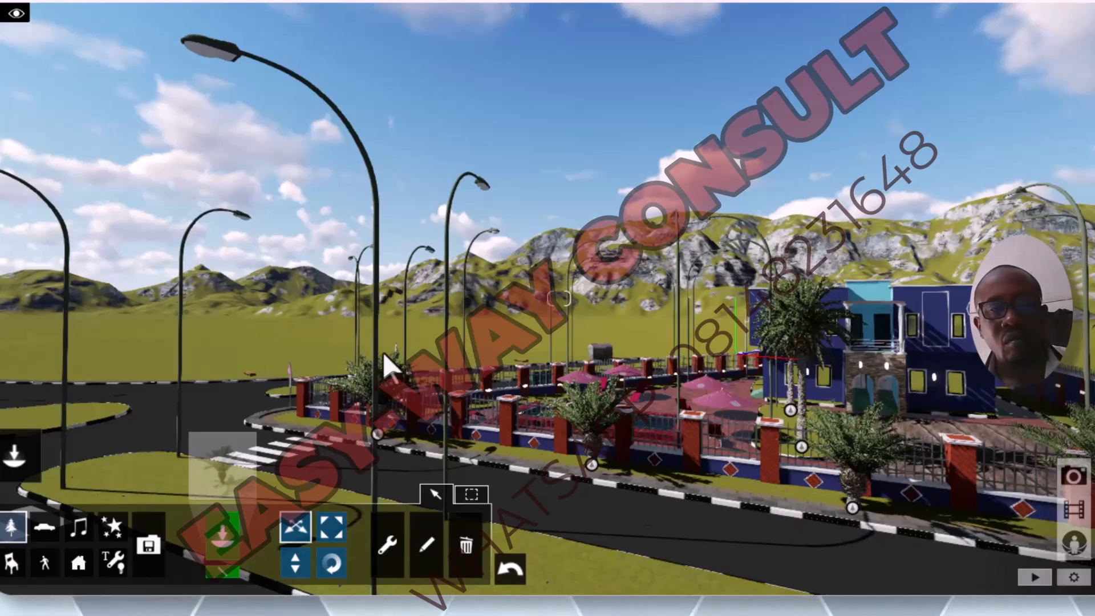
Step: Choose the African_Daisy_Red flower from the Nature Library for placement
{"action": "key", "text": "s"}
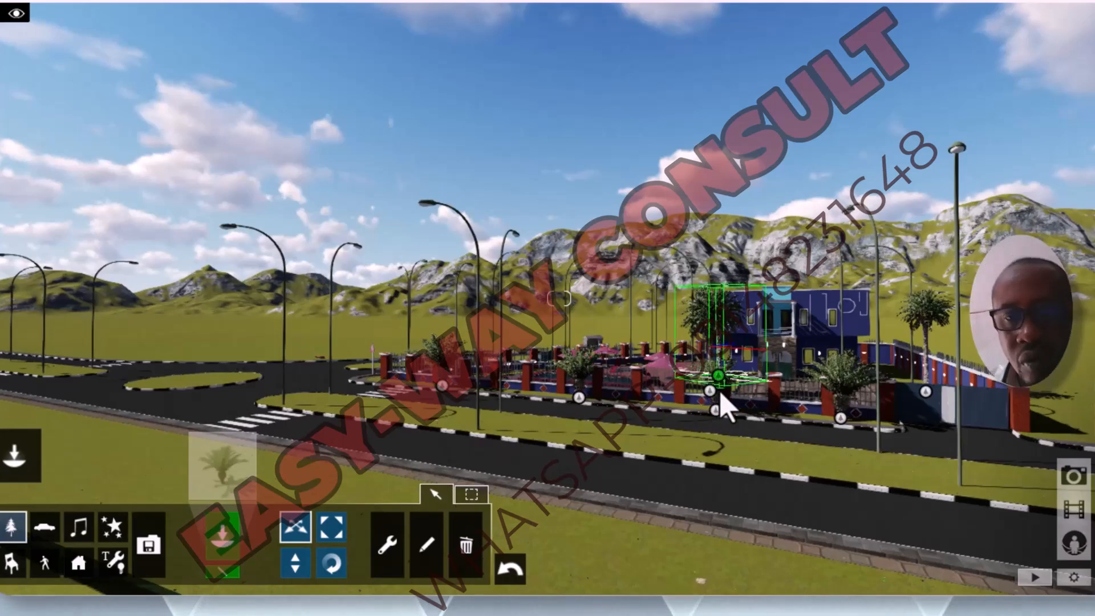
{"action": "left_click", "coordinate": [13, 535]}
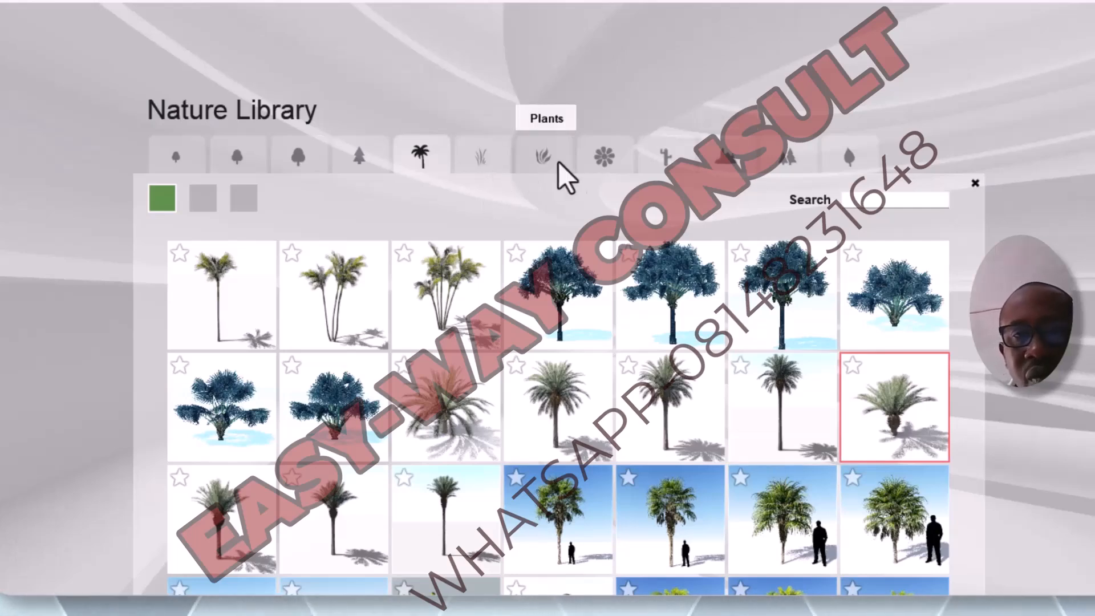
{"action": "left_click", "coordinate": [603, 164]}
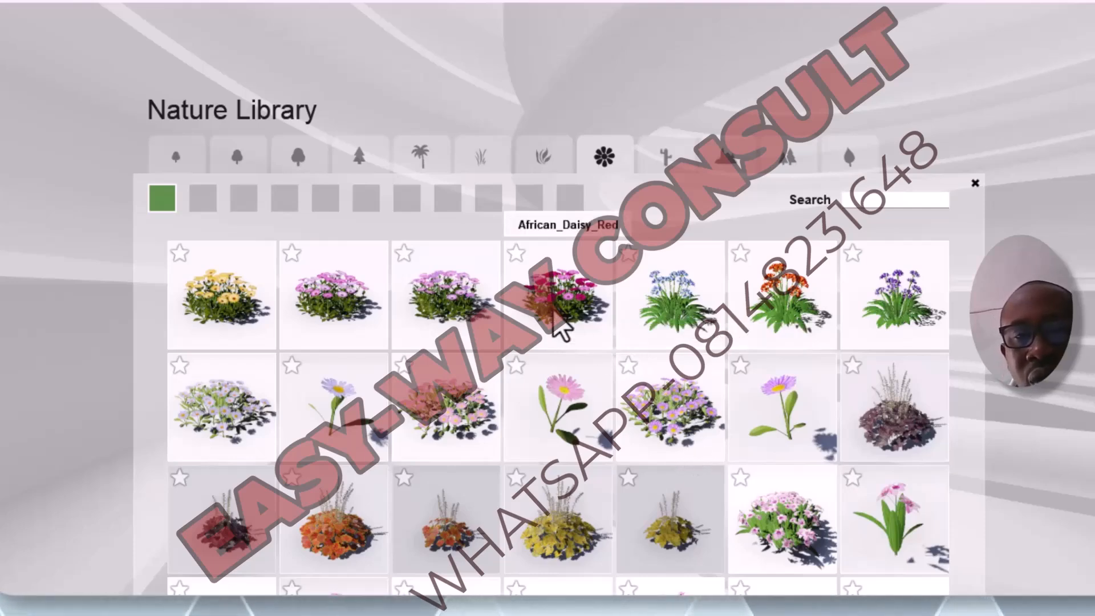
{"action": "left_click", "coordinate": [562, 330]}
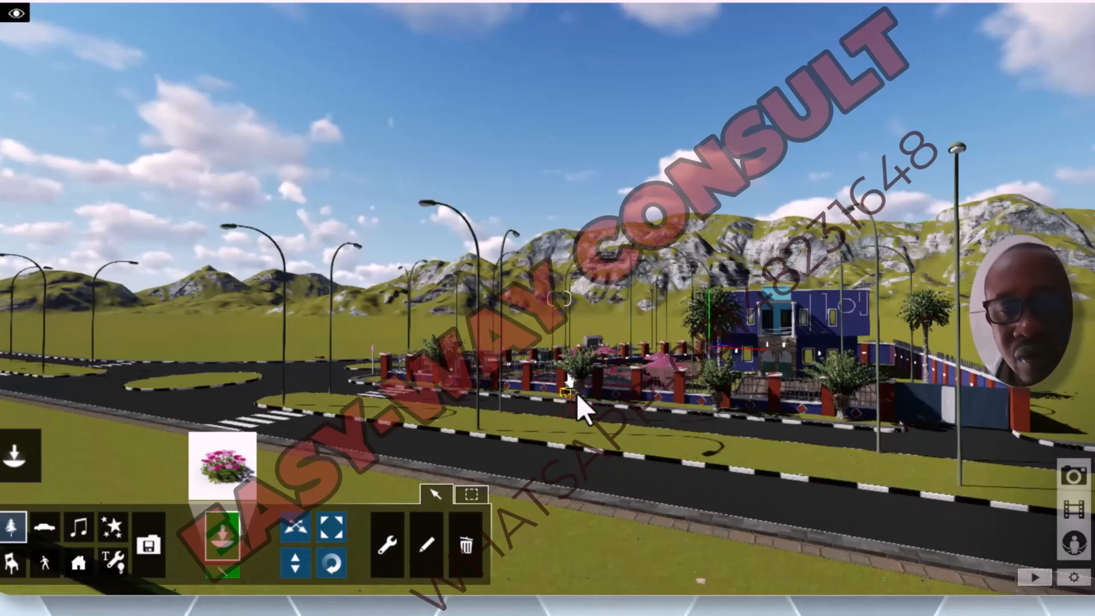
Step: Place a red African daisy clump on the verge beside the trunk of the second short palm from the road corner
{"action": "key", "text": "w"}
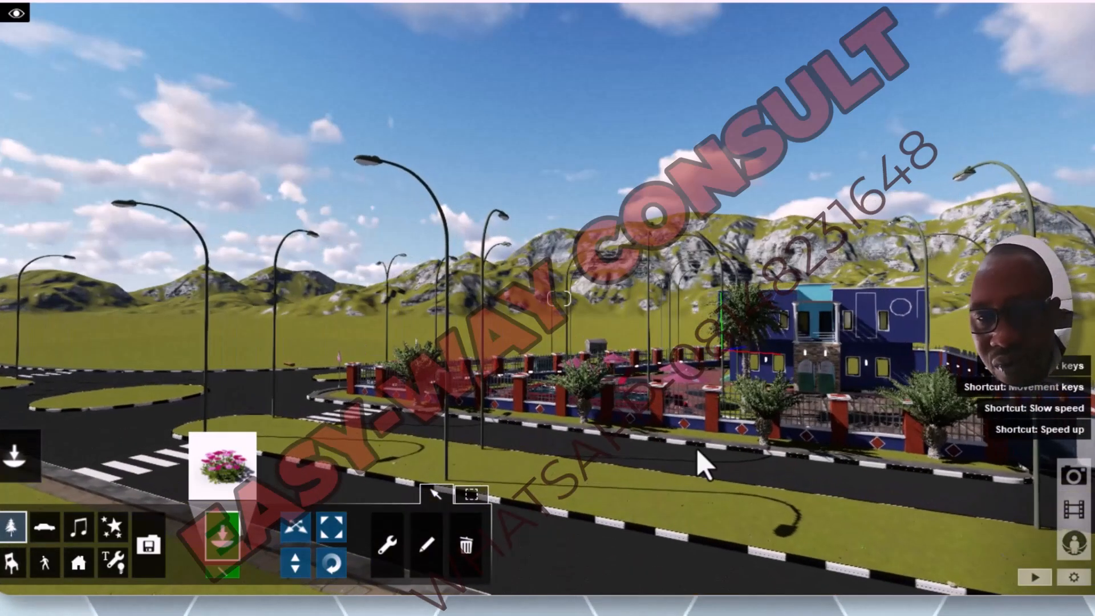
{"action": "key", "text": "w"}
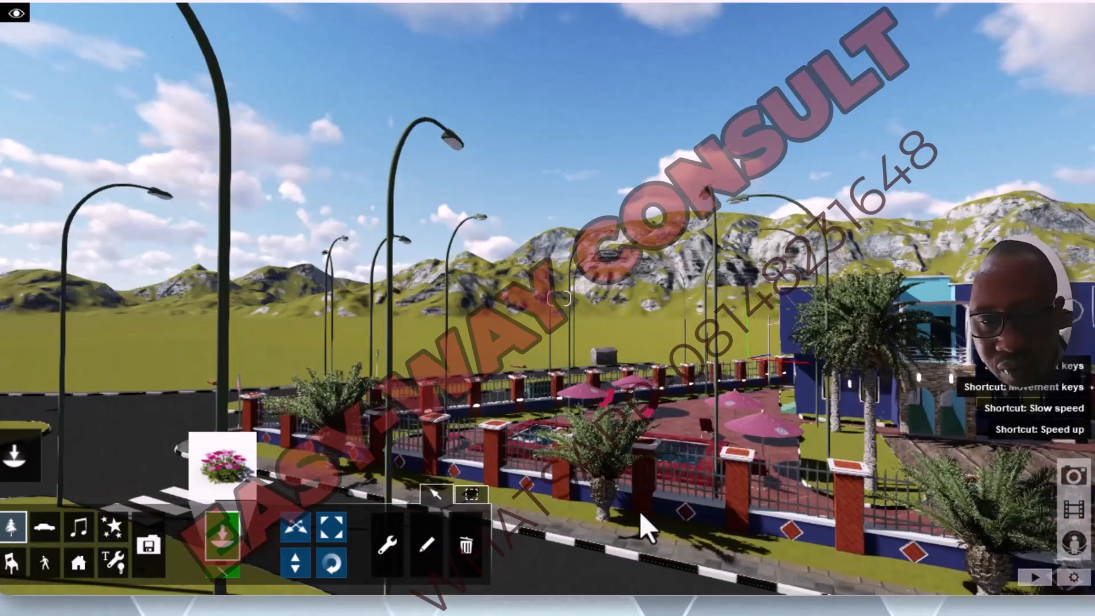
{"action": "key", "text": "s"}
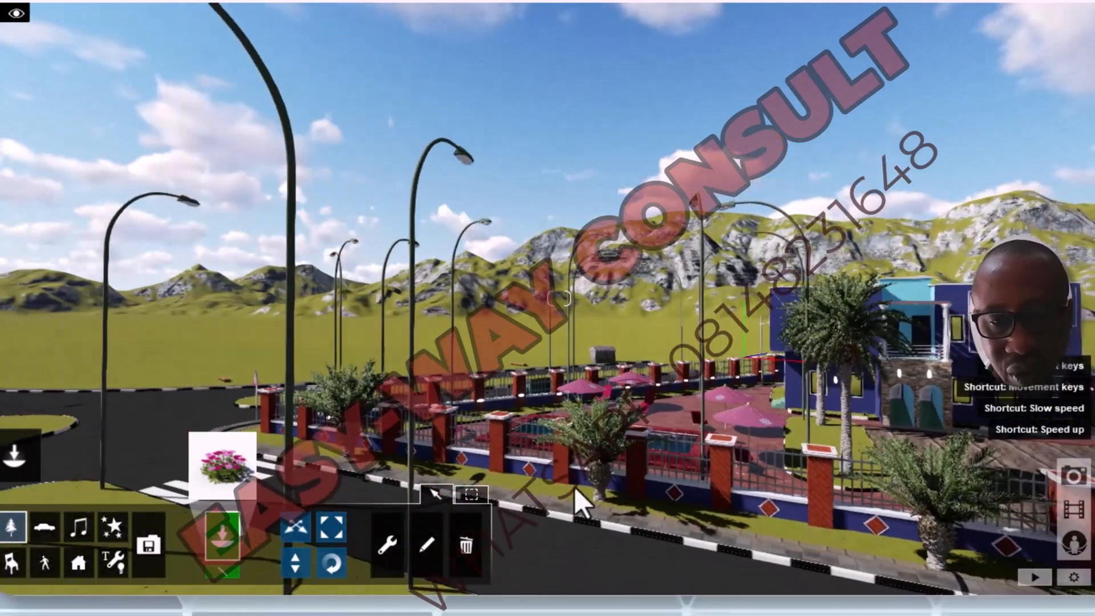
{"action": "key", "text": "w"}
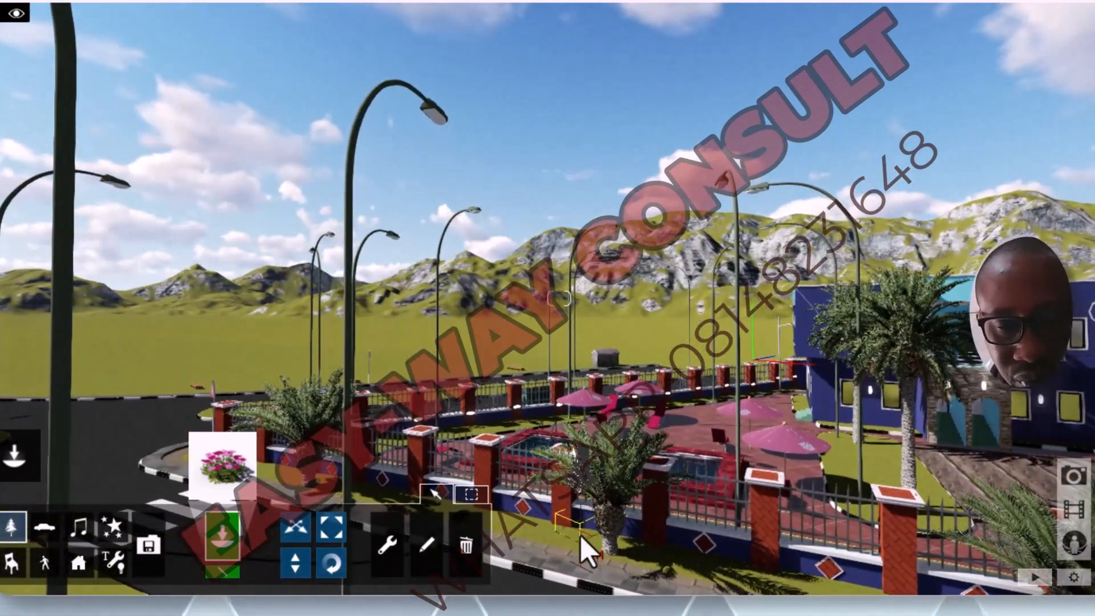
{"action": "left_click", "coordinate": [581, 539]}
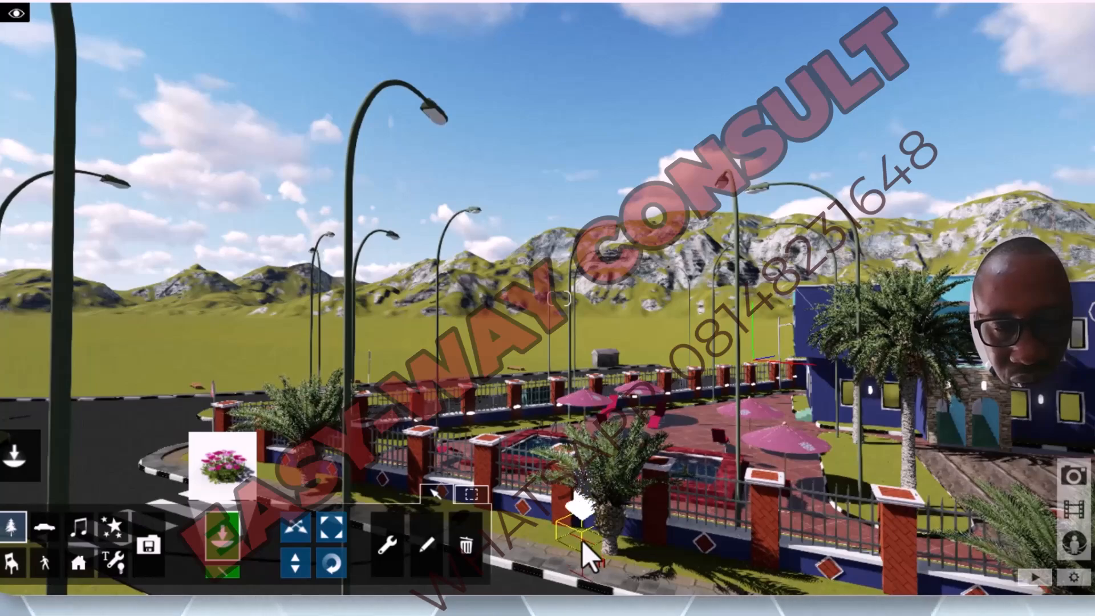
{"action": "key", "text": "s"}
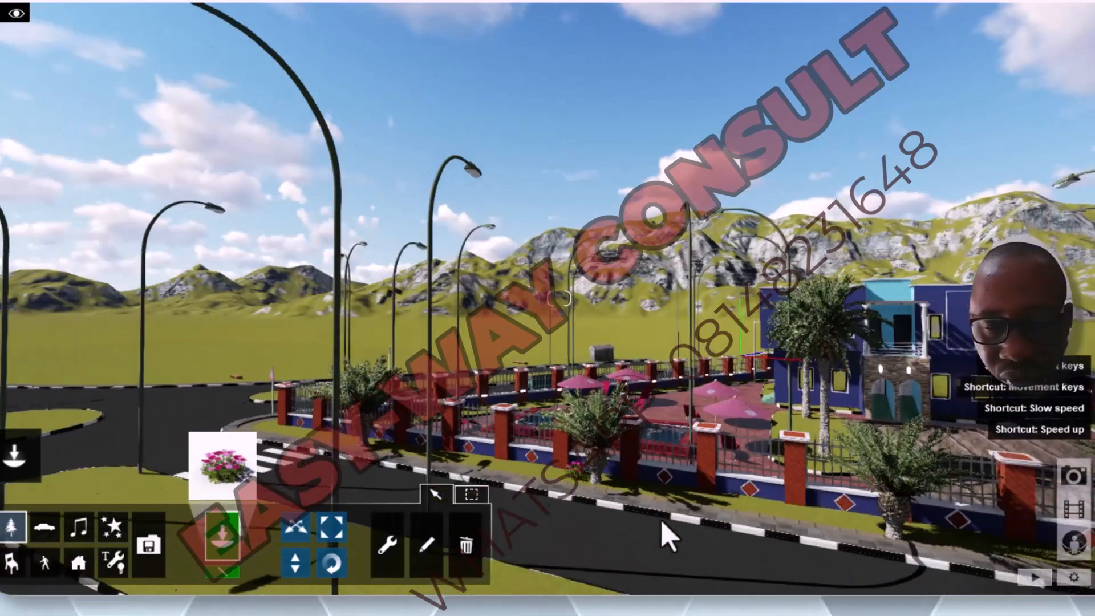
{"action": "key", "text": "w"}
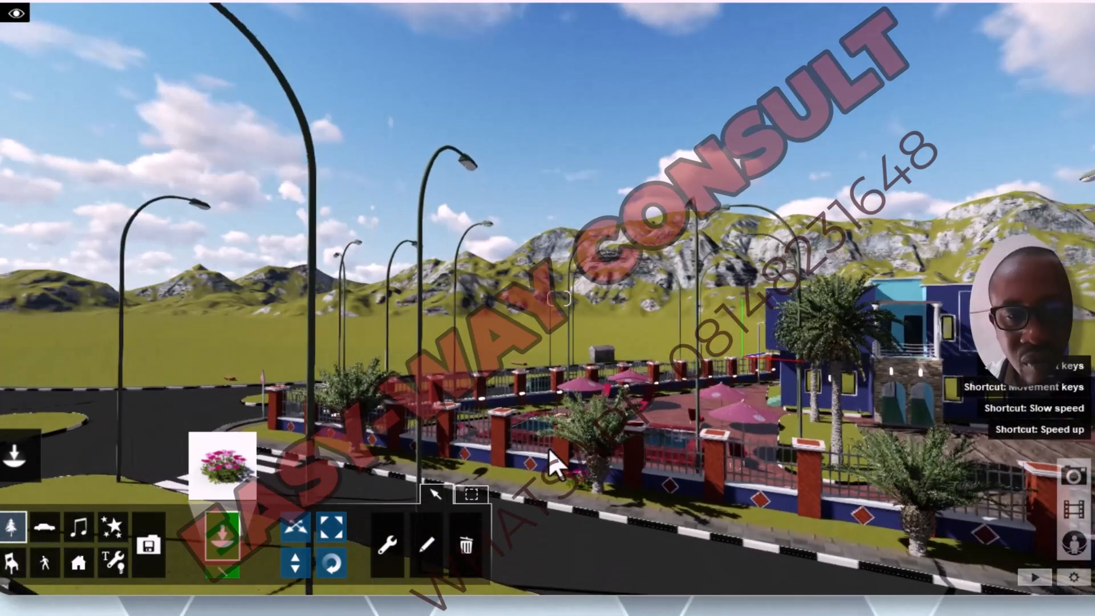
Step: Place a row of red African daisies along the foot of the front fence, from the second palm toward the corner palm
{"action": "key", "text": "q"}
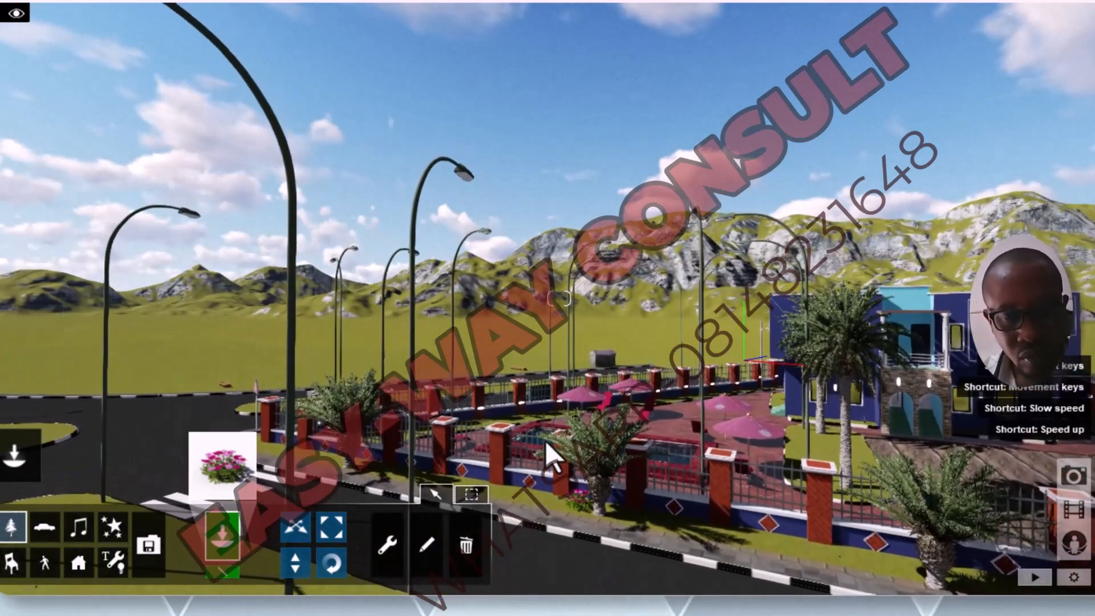
{"action": "key", "text": "e"}
{"action": "key", "text": "d"}
{"action": "key", "text": "a"}
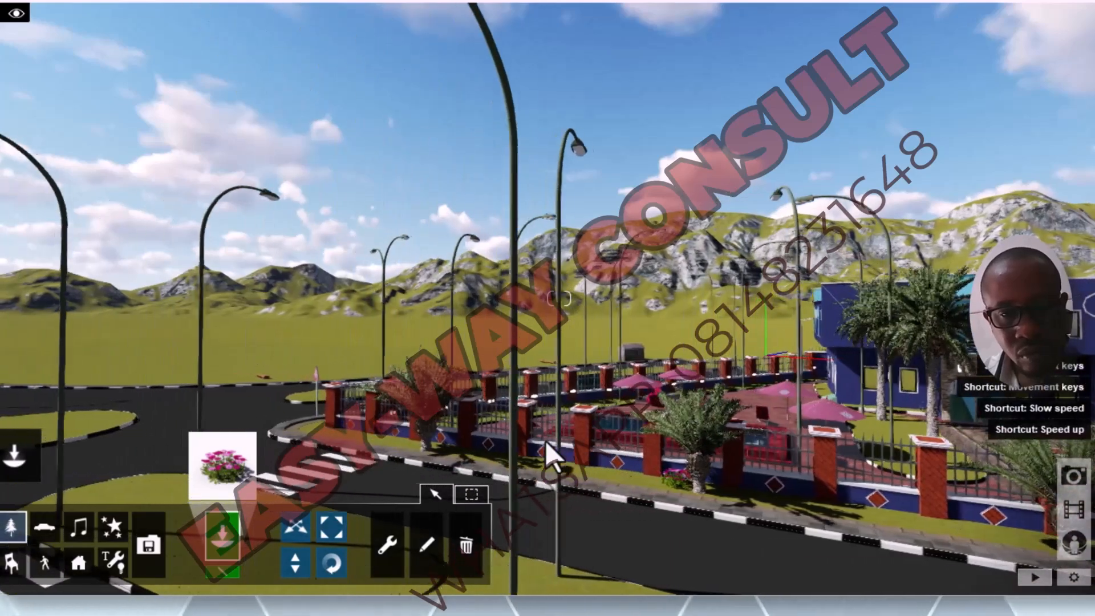
{"action": "key", "text": "q"}
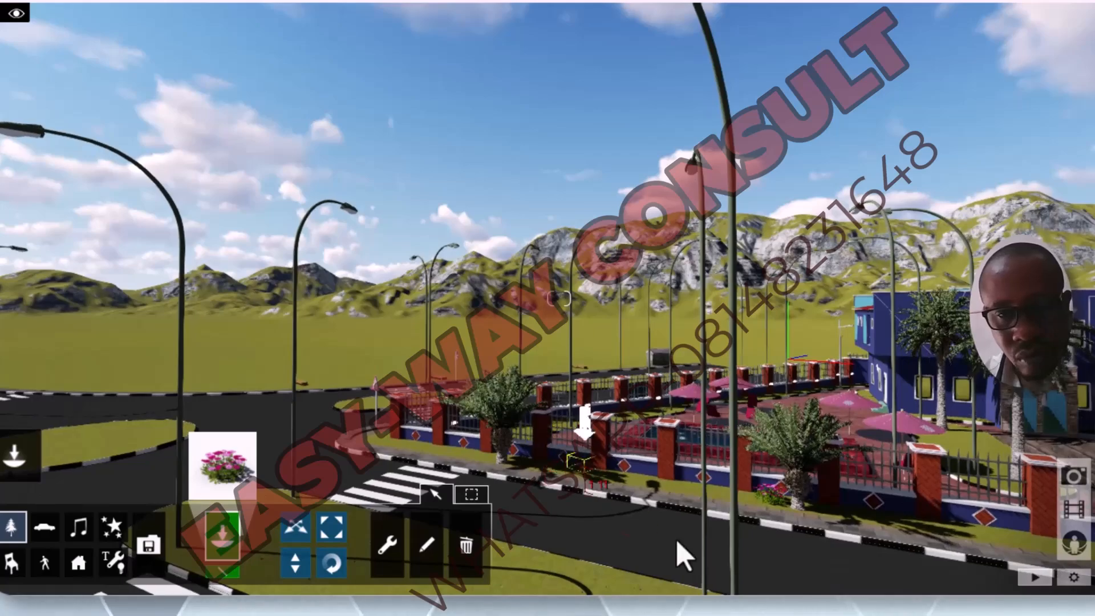
{"action": "key", "text": "w"}
{"action": "key", "text": "s"}
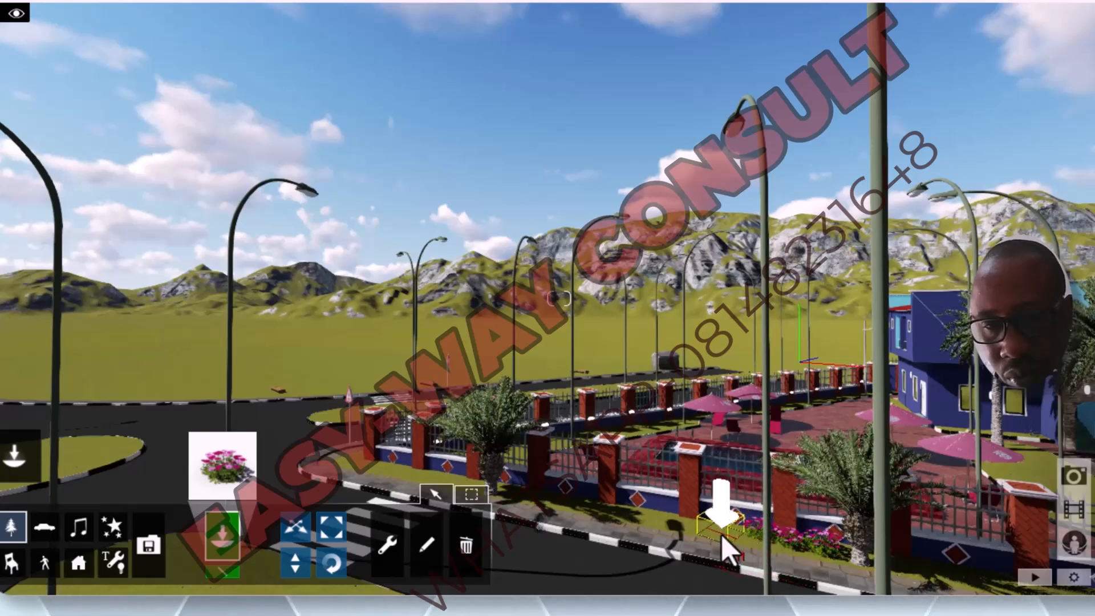
{"action": "left_click", "coordinate": [723, 528]}
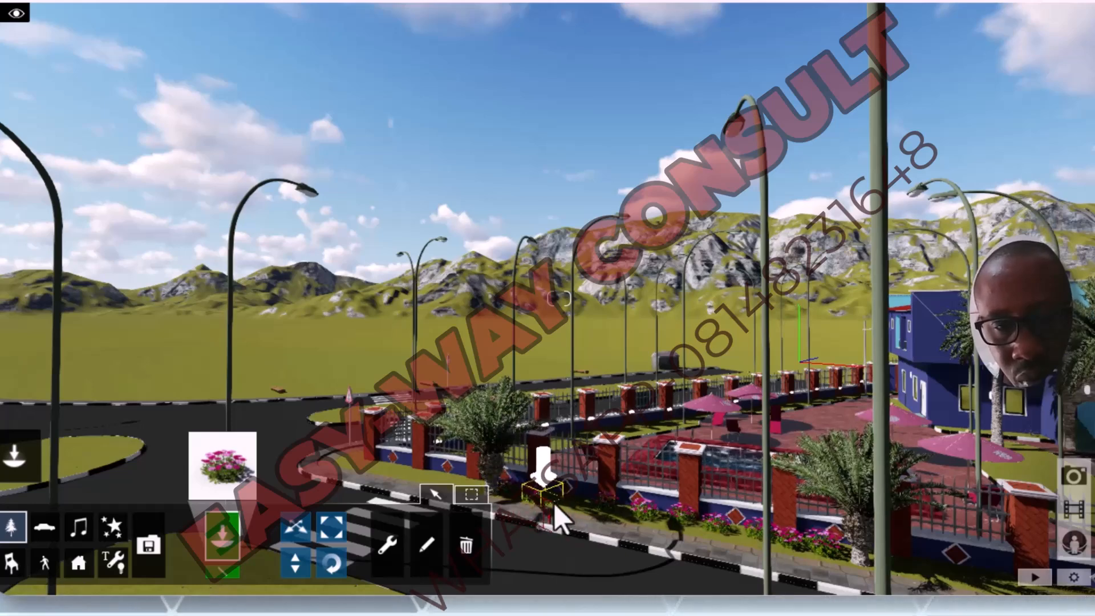
Step: Extend the red African daisy row along the fence to the base of the corner palm and fill in the gaps between clumps
{"action": "key", "text": "s"}
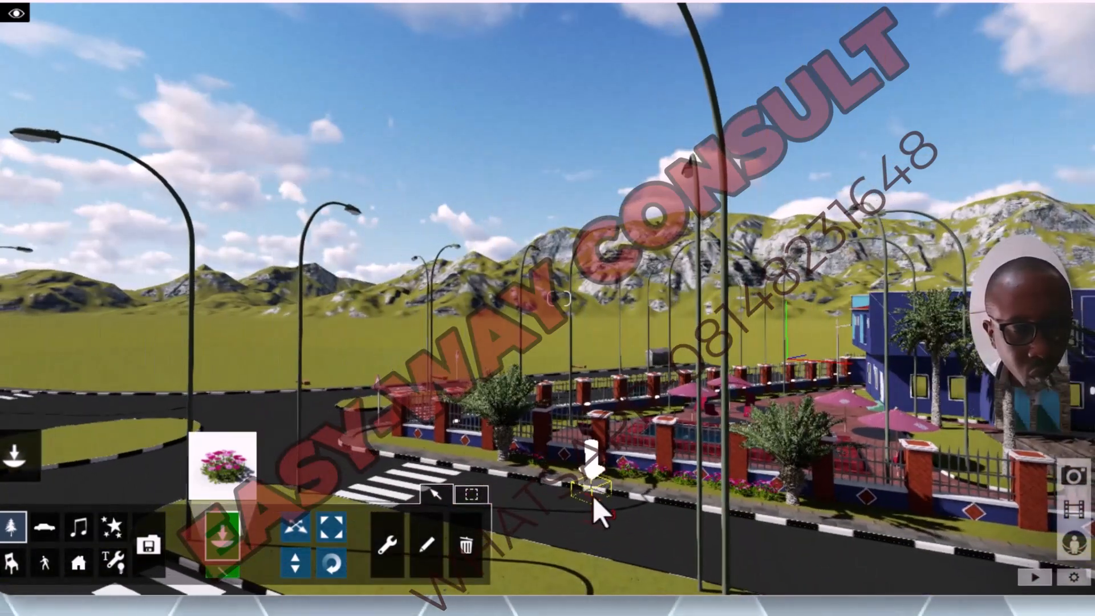
{"action": "key", "text": "s"}
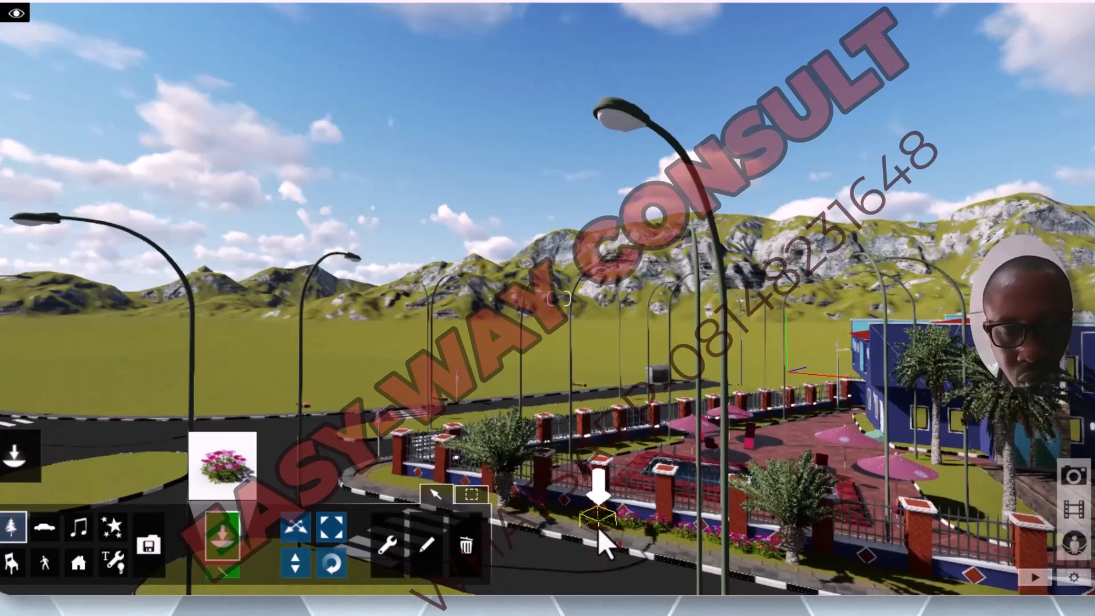
{"action": "key", "text": "w"}
{"action": "key", "text": "s"}
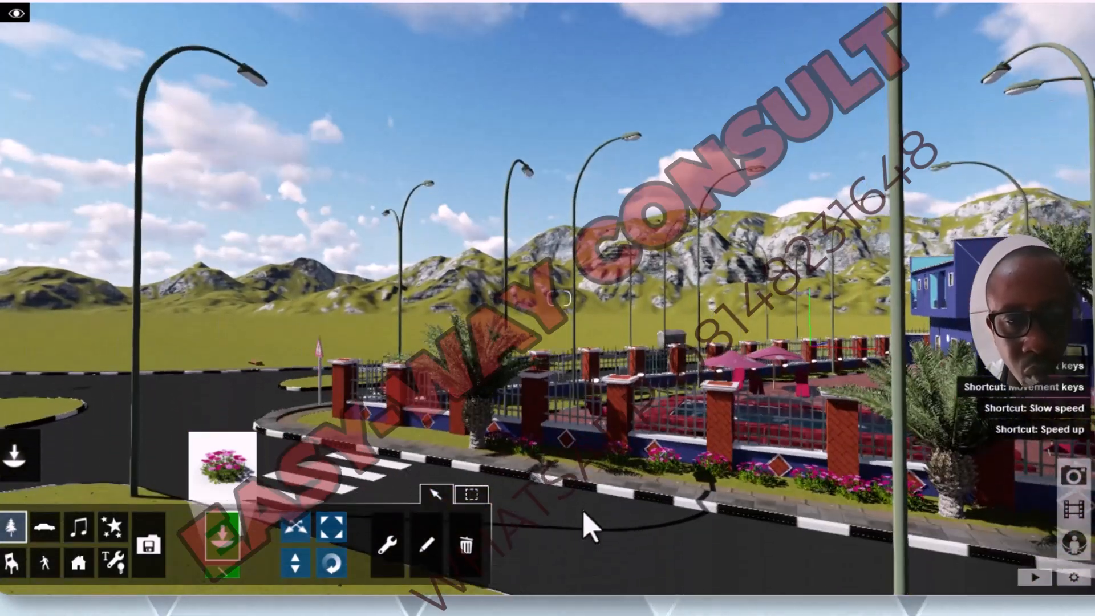
{"action": "key", "text": "w"}
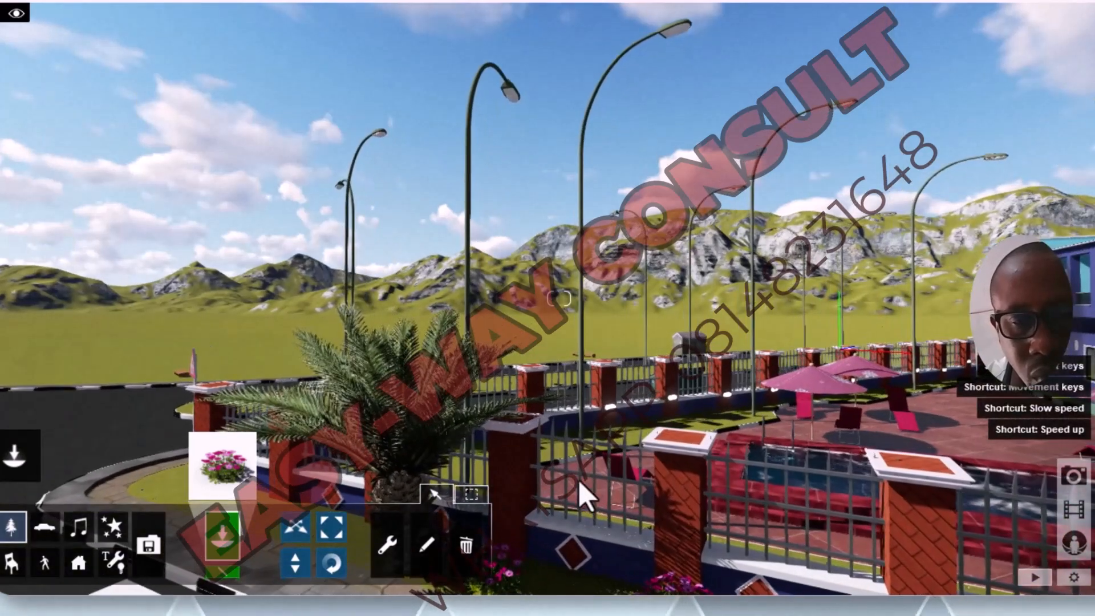
{"action": "key", "text": "s"}
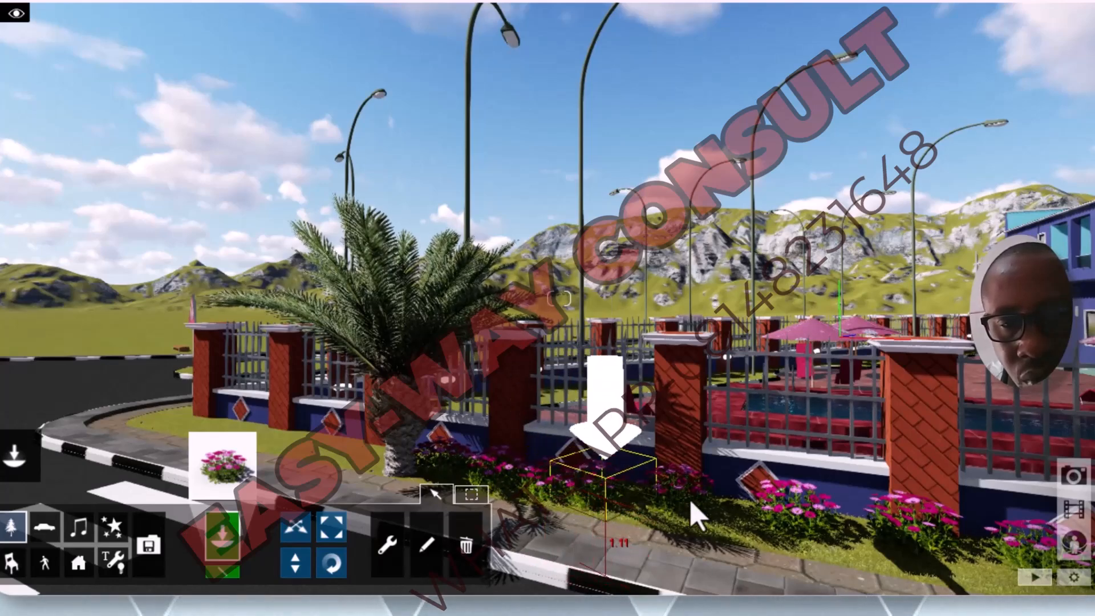
{"action": "left_click", "coordinate": [860, 549]}
{"action": "key", "text": "s"}
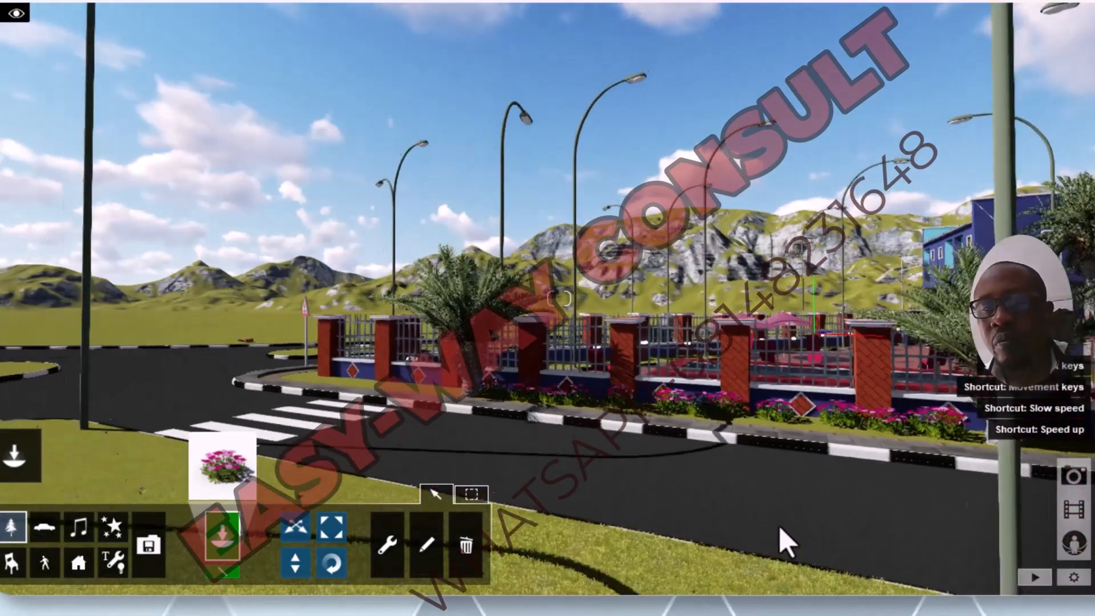
{"action": "key", "text": "w"}
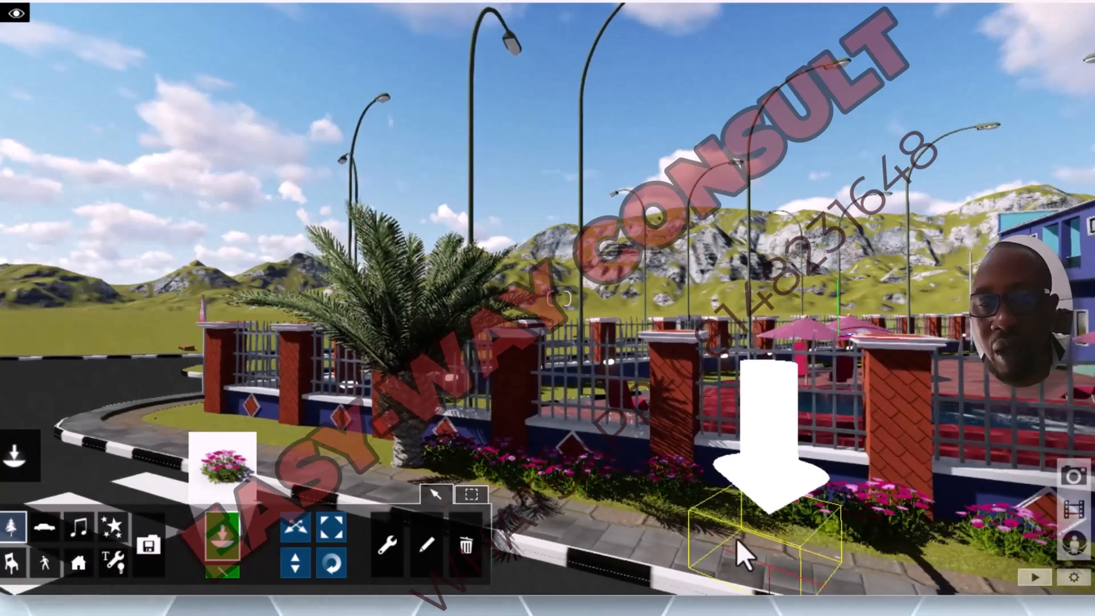
{"action": "key", "text": "w"}
{"action": "key", "text": "s"}
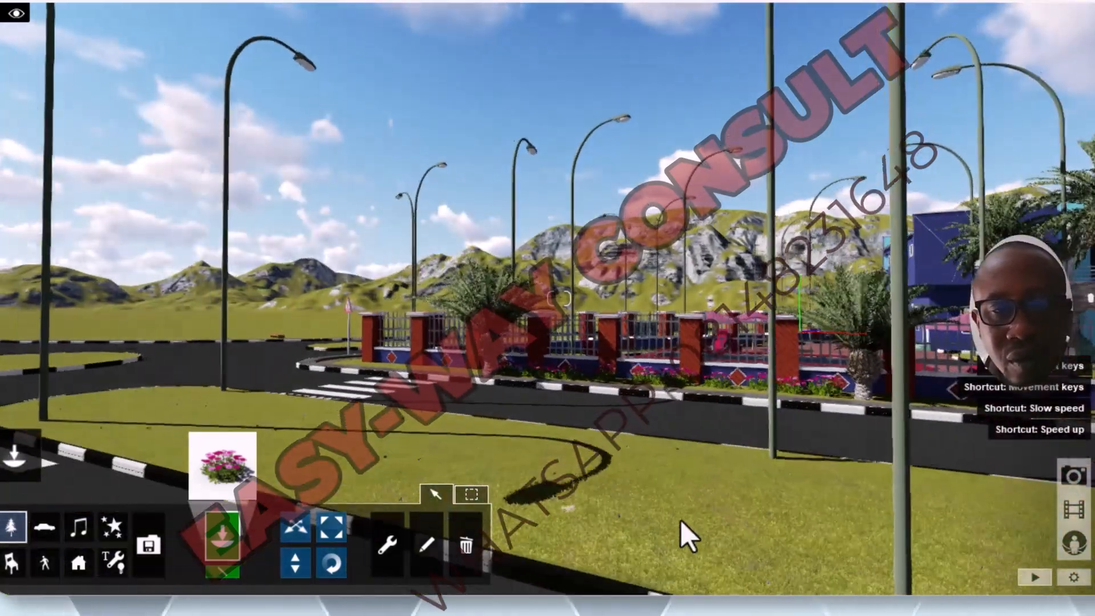
Step: Fill the gaps in the red African daisy row along the front fence between the corner palm and the second palm
{"action": "key", "text": "q"}
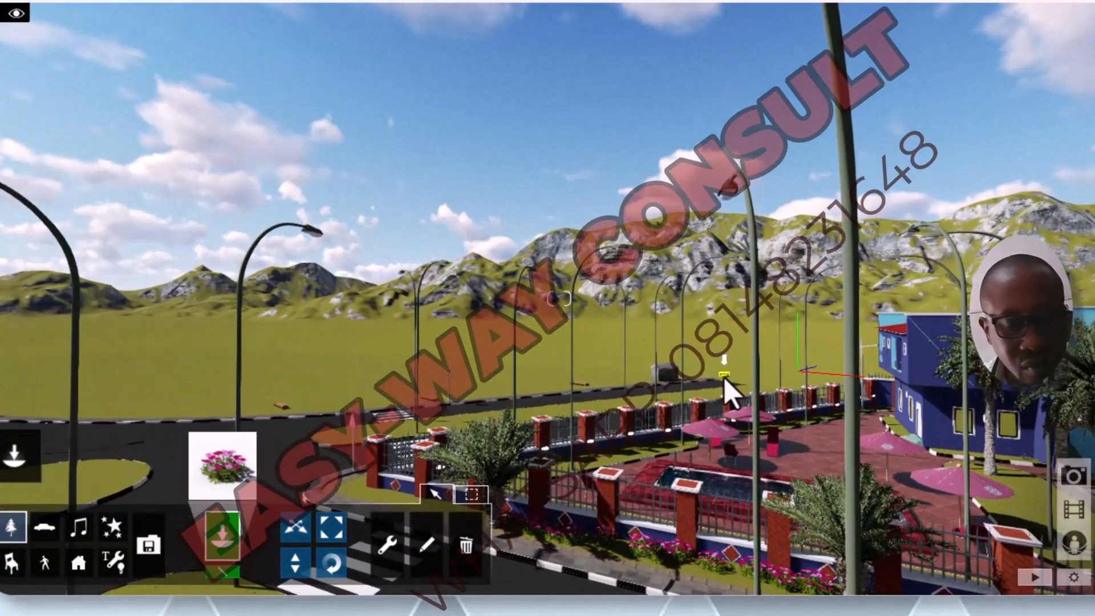
{"action": "mouse_move", "coordinate": [725, 376]}
{"action": "right_mouse_down"}
{"action": "mouse_move", "coordinate": [712, 514]}
{"action": "mouse_move", "coordinate": [726, 596]}
{"action": "right_mouse_up"}
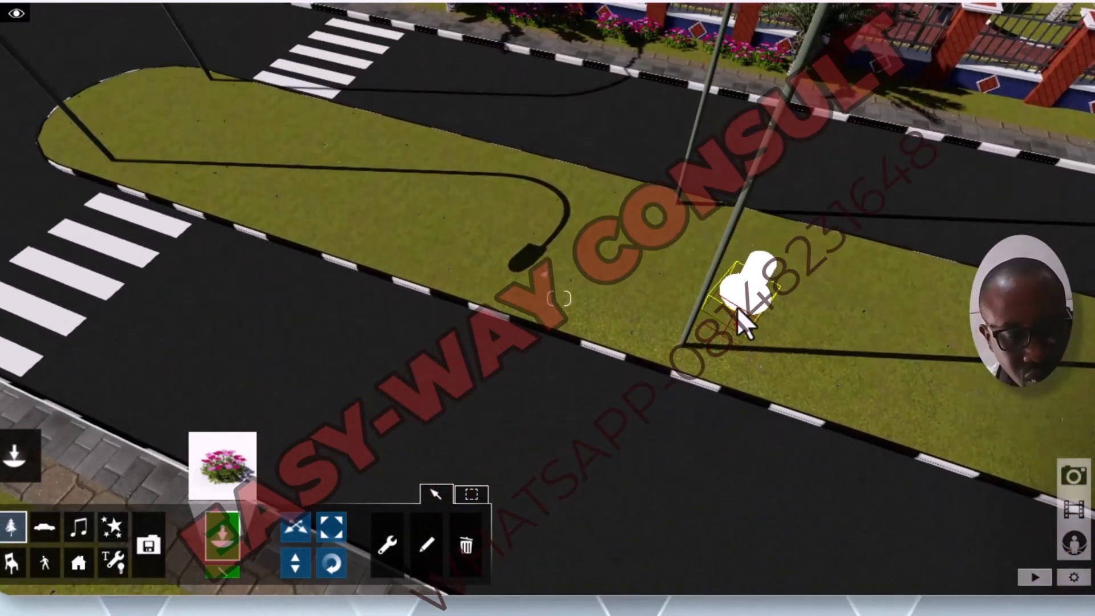
{"action": "key", "text": "s"}
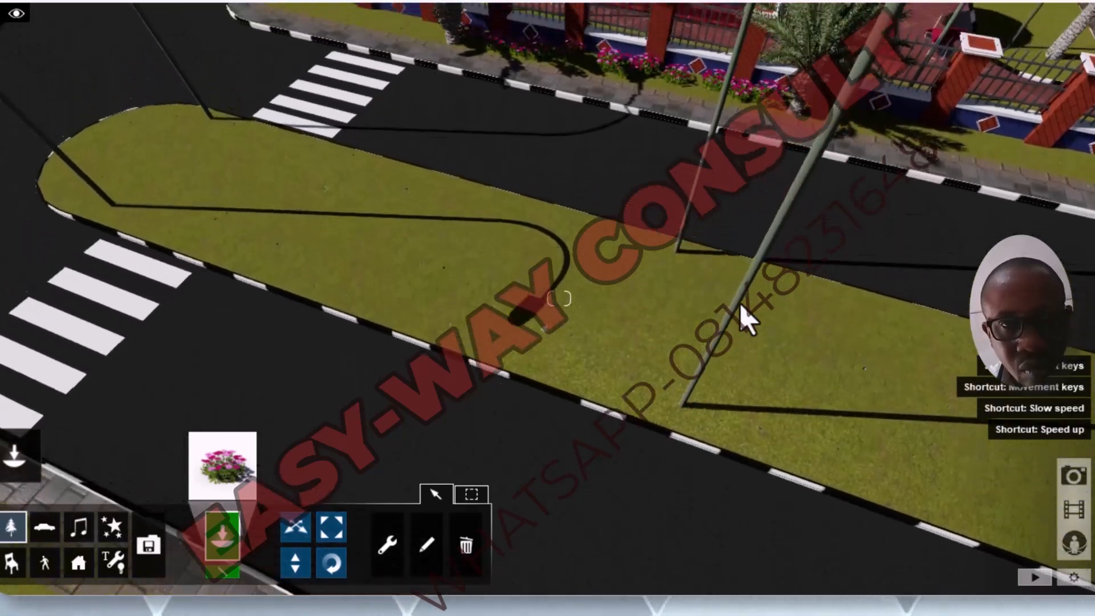
{"action": "key", "text": "q"}
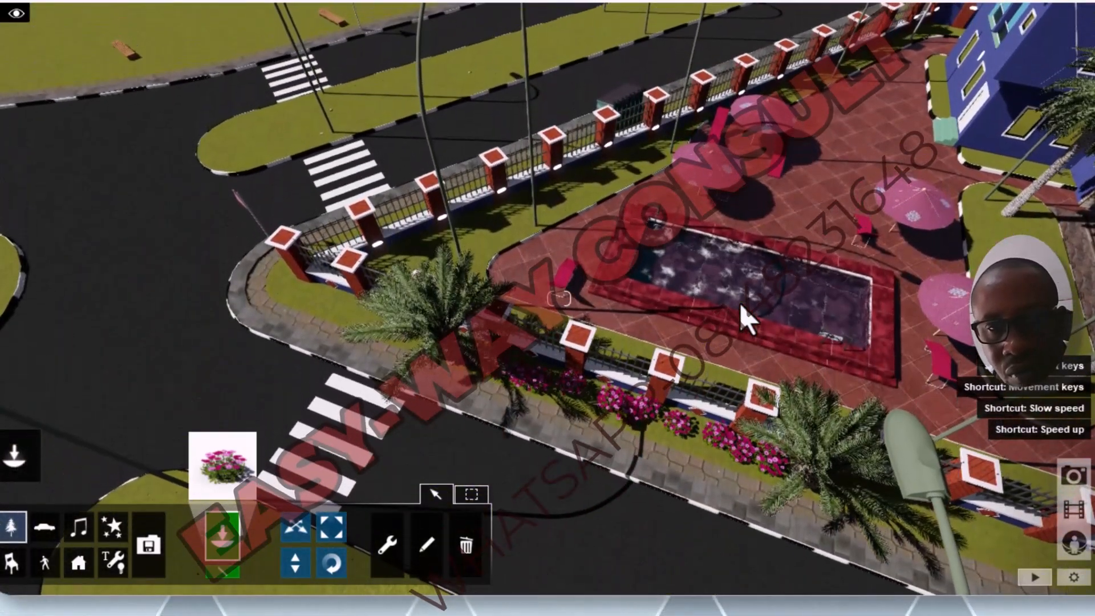
{"action": "right_click_drag", "start_coordinate": [740, 305], "coordinate": [741, 491]}
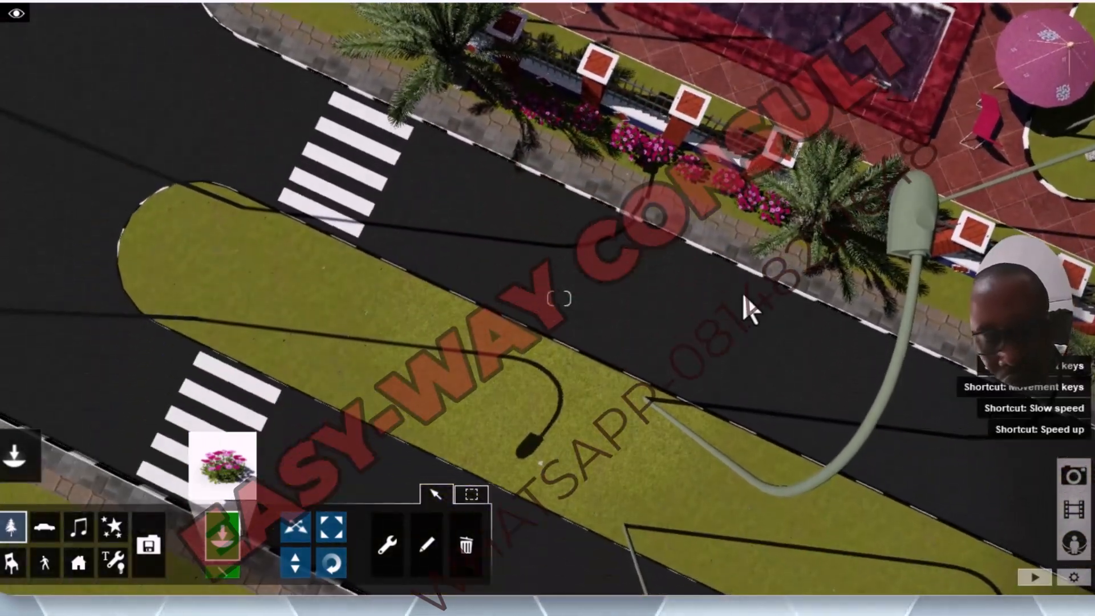
{"action": "key", "text": "w"}
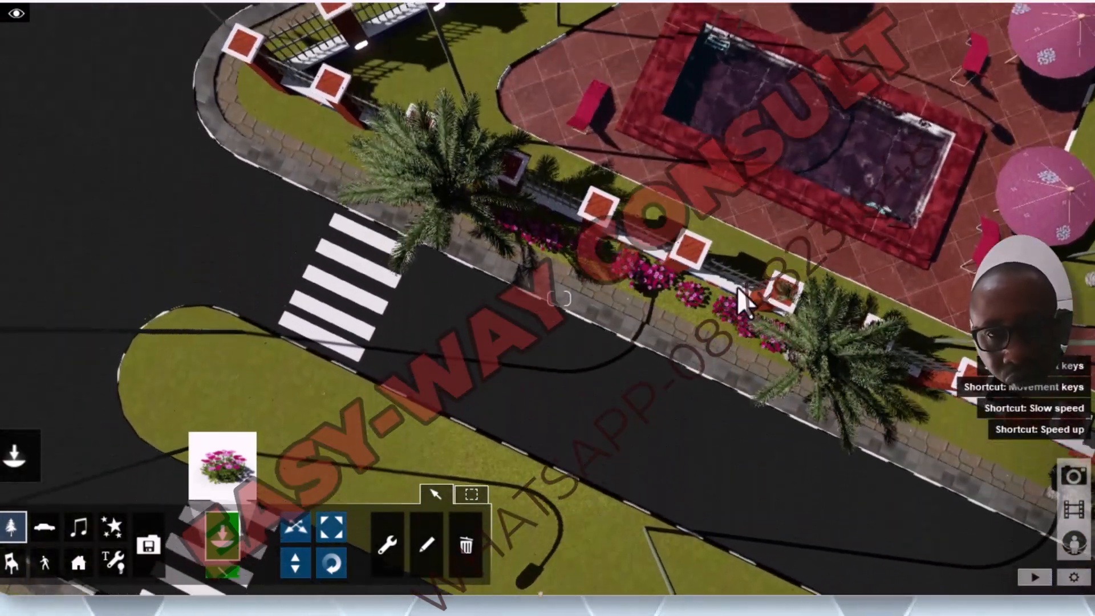
{"action": "scroll", "coordinate": [678, 343], "scroll_direction": "up", "scroll_amount": 2}
{"action": "scroll", "coordinate": [676, 343], "scroll_direction": "up", "scroll_amount": 5}
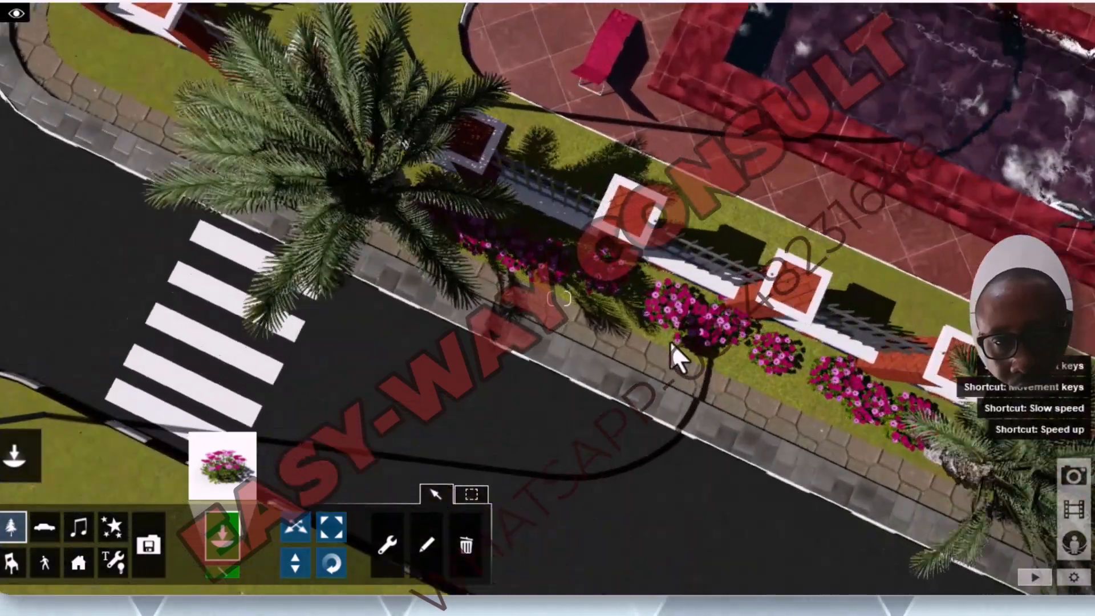
{"action": "scroll", "coordinate": [660, 340], "scroll_direction": "up", "scroll_amount": 3}
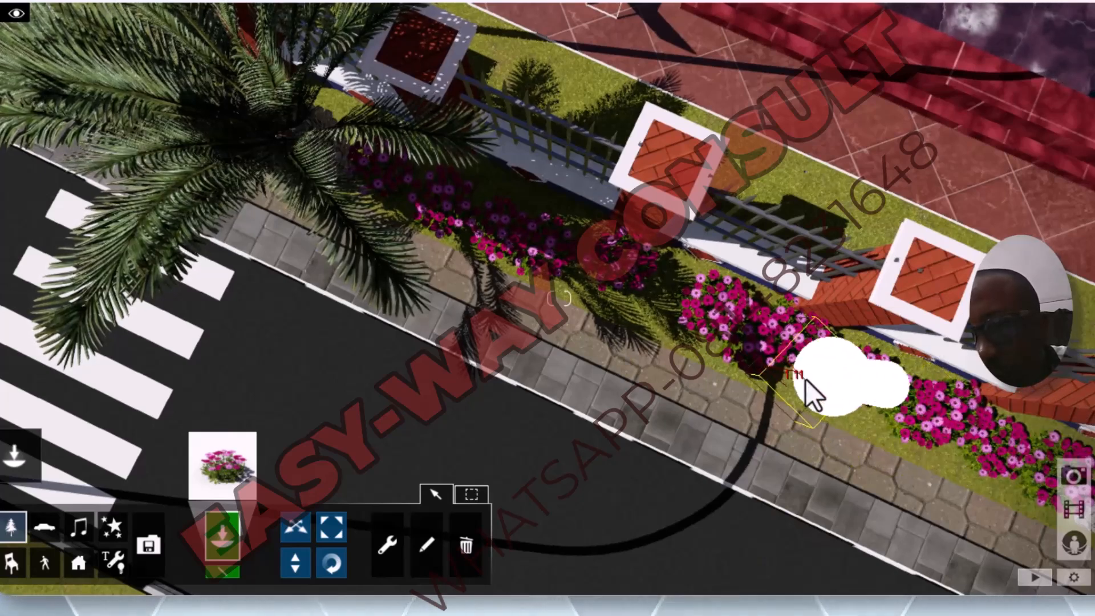
{"action": "left_click", "coordinate": [806, 378]}
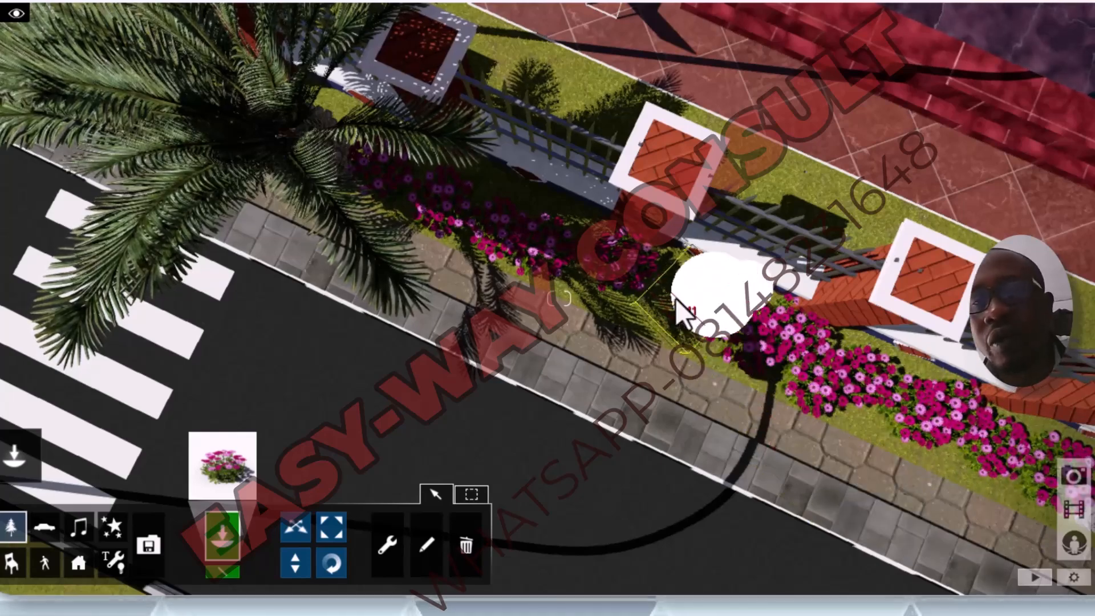
{"action": "left_click", "coordinate": [716, 314]}
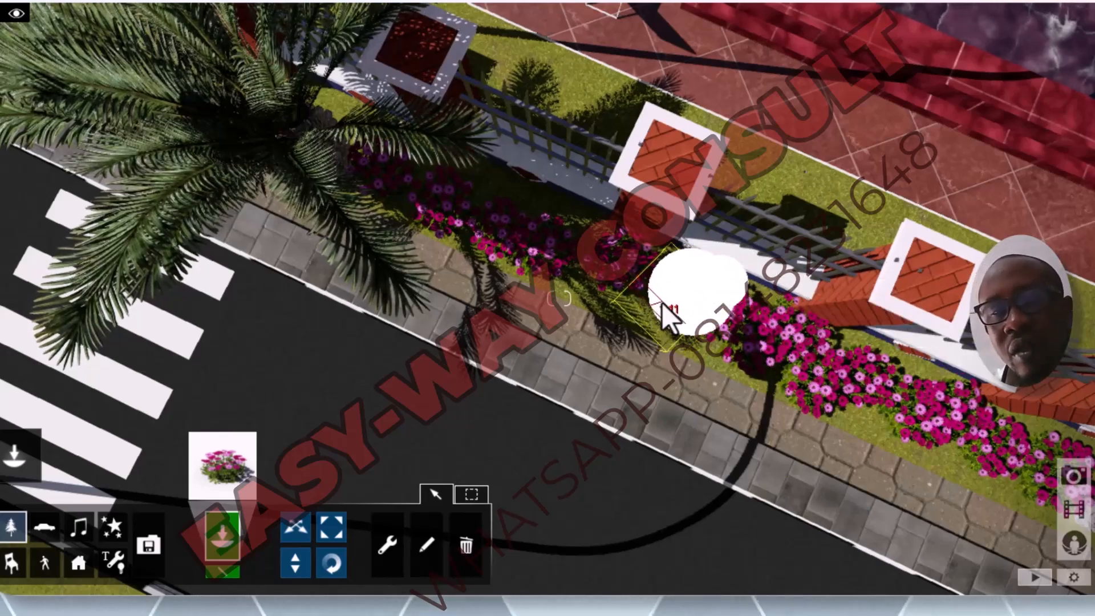
{"action": "left_click", "coordinate": [663, 303]}
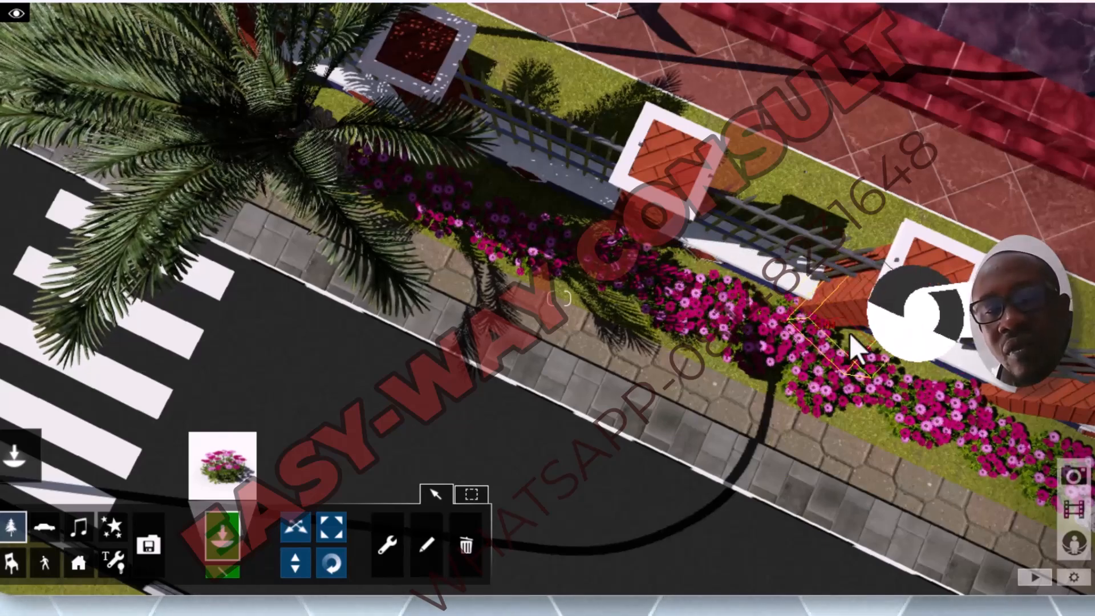
Step: Choose the Alpine_Aster_Purple_Grouped flower from the Nature Library for placement
{"action": "scroll", "coordinate": [594, 333], "scroll_direction": "down", "scroll_amount": 3}
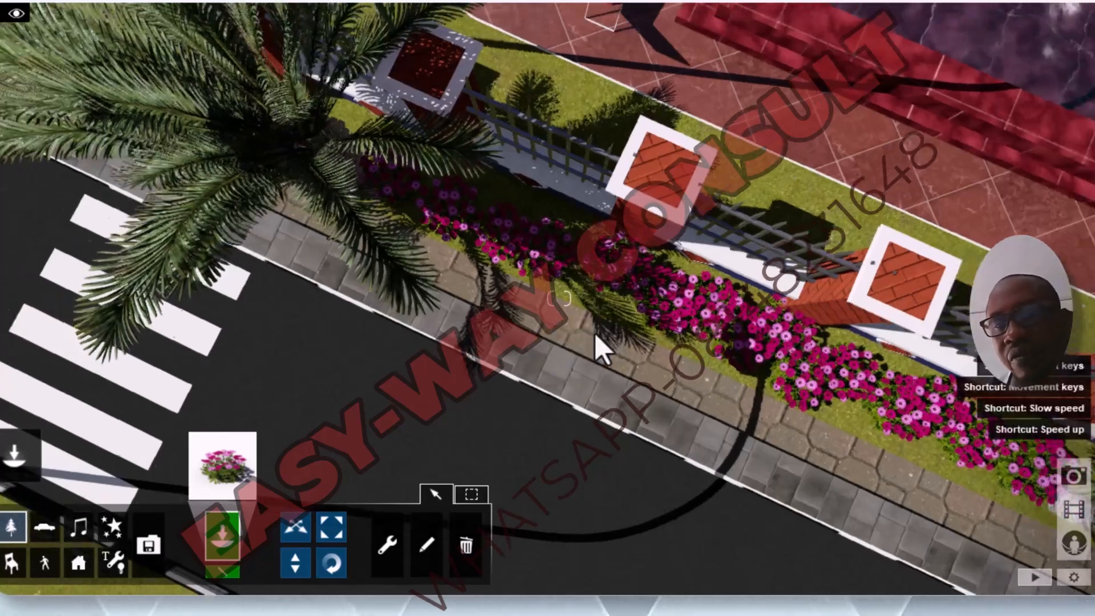
{"action": "scroll", "coordinate": [790, 368], "scroll_direction": "down", "scroll_amount": 3}
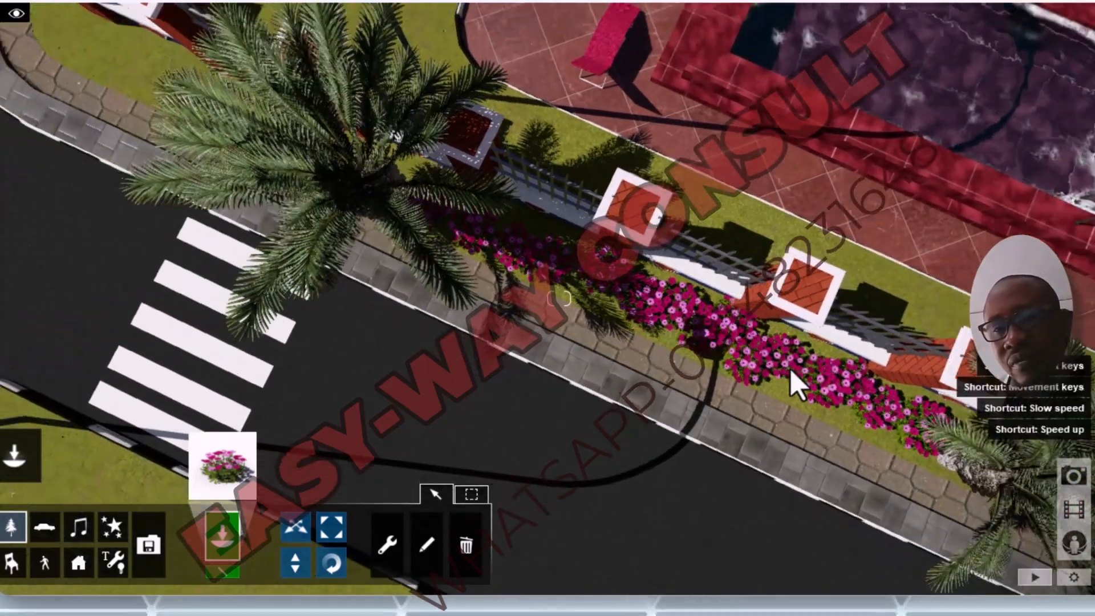
{"action": "scroll", "coordinate": [789, 368], "scroll_direction": "down", "scroll_amount": 5}
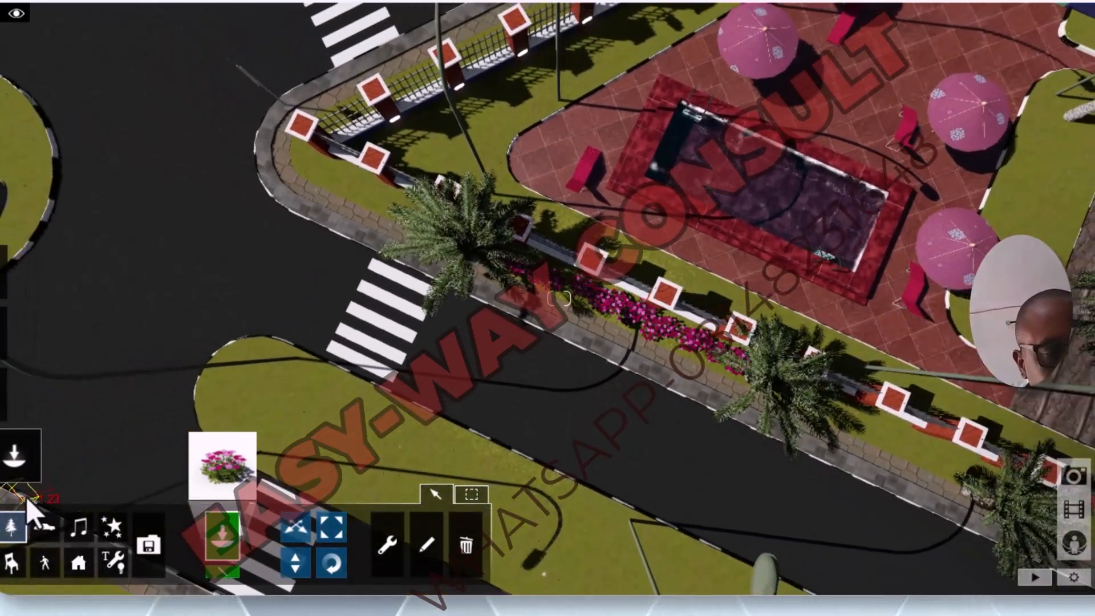
{"action": "left_click", "coordinate": [22, 537]}
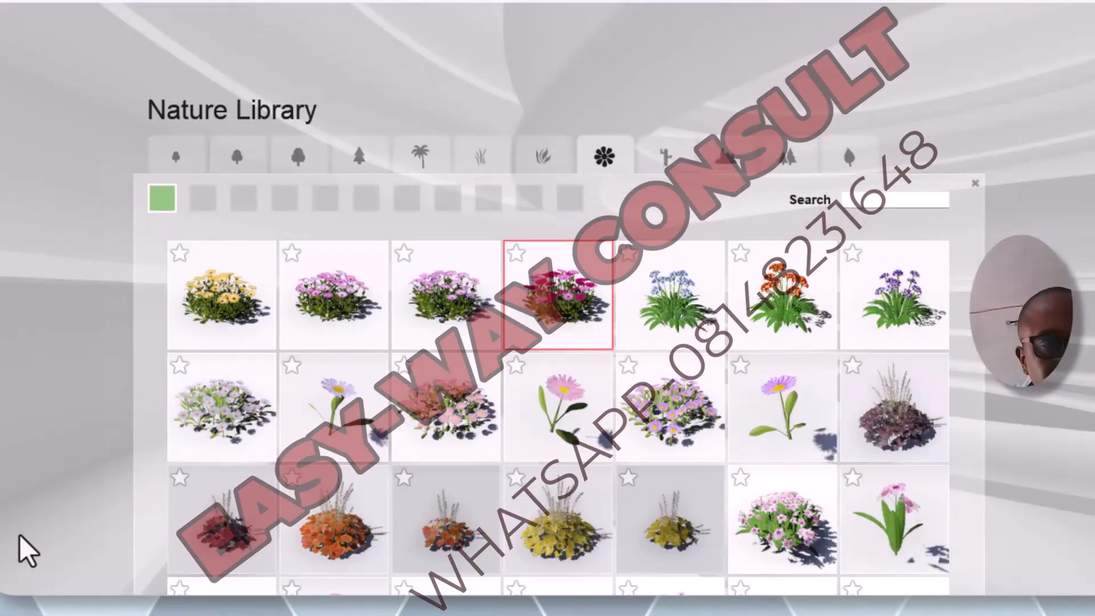
{"action": "left_click", "coordinate": [682, 431]}
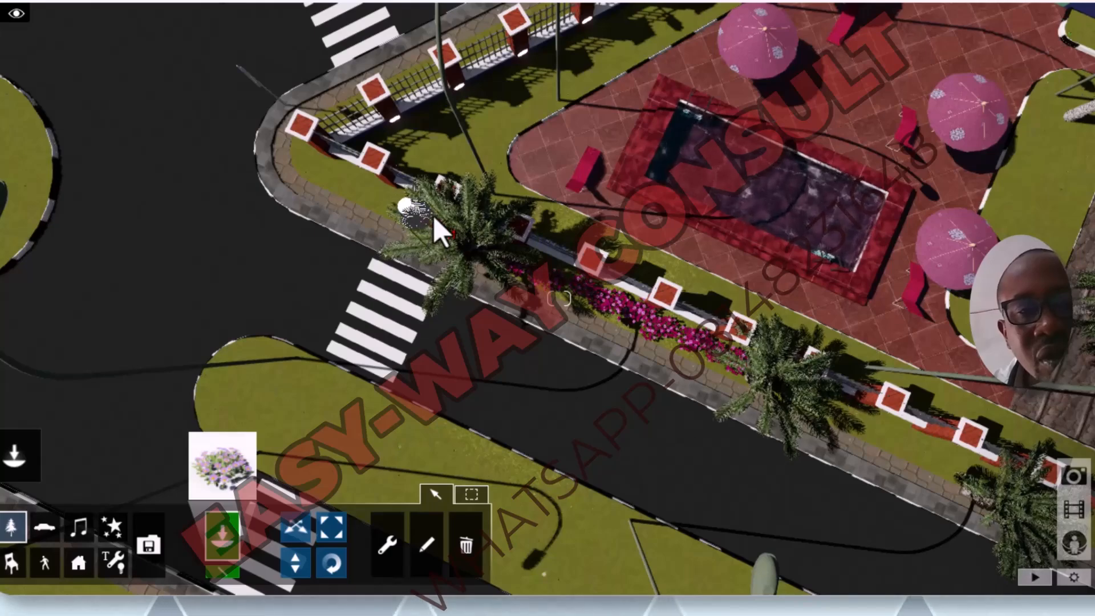
Step: Place a row of purple alpine asters along the foot of the fence, from the road-corner pillar to the corner palm
{"action": "scroll", "coordinate": [434, 217], "scroll_direction": "up", "scroll_amount": 3}
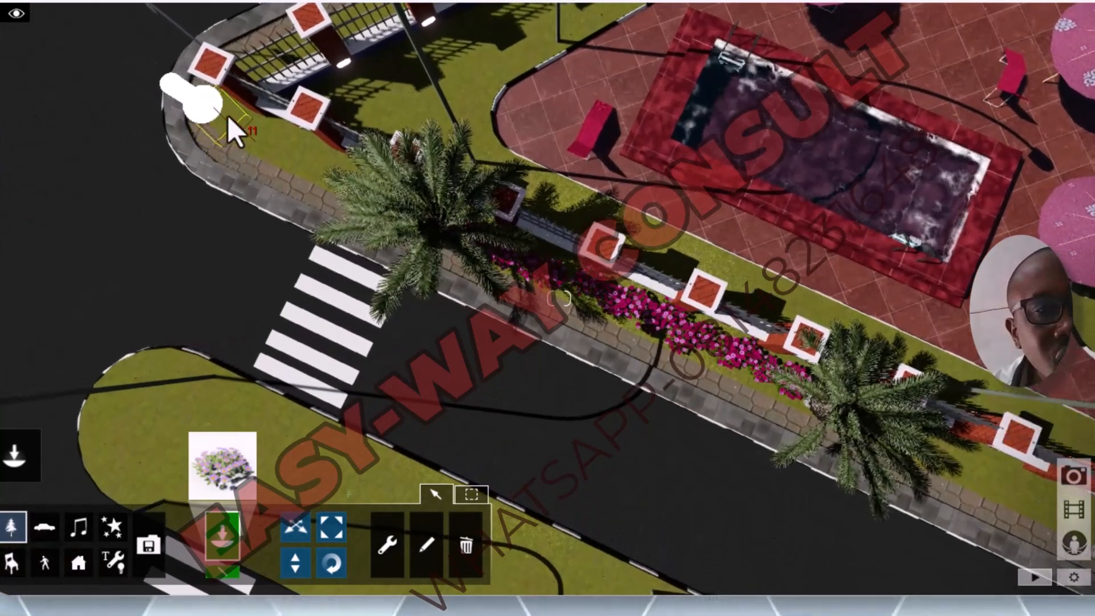
{"action": "left_click", "coordinate": [229, 117]}
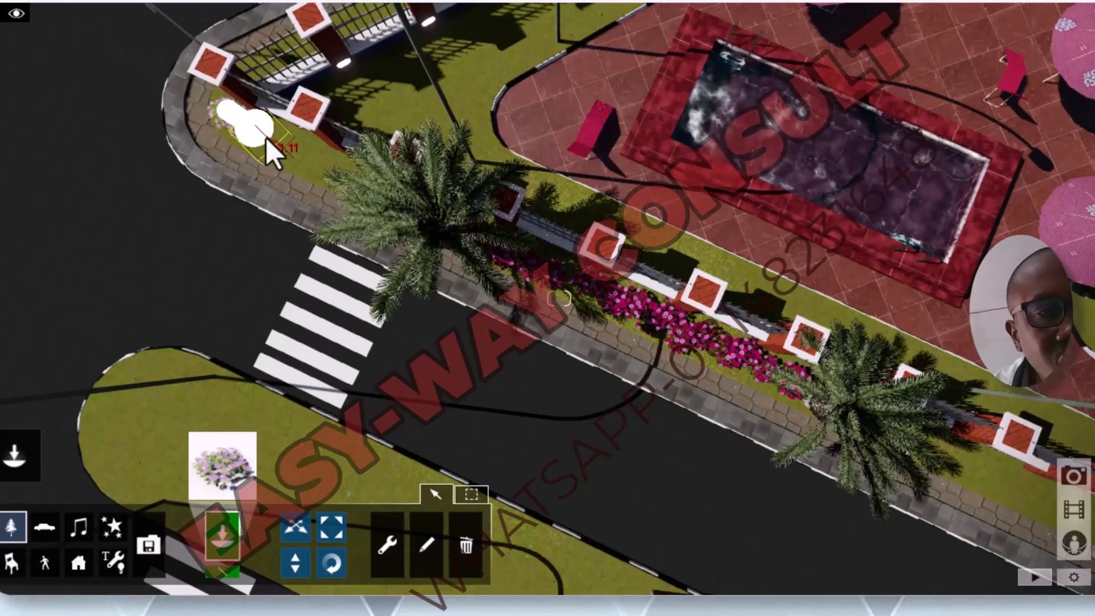
{"action": "left_click", "coordinate": [272, 138]}
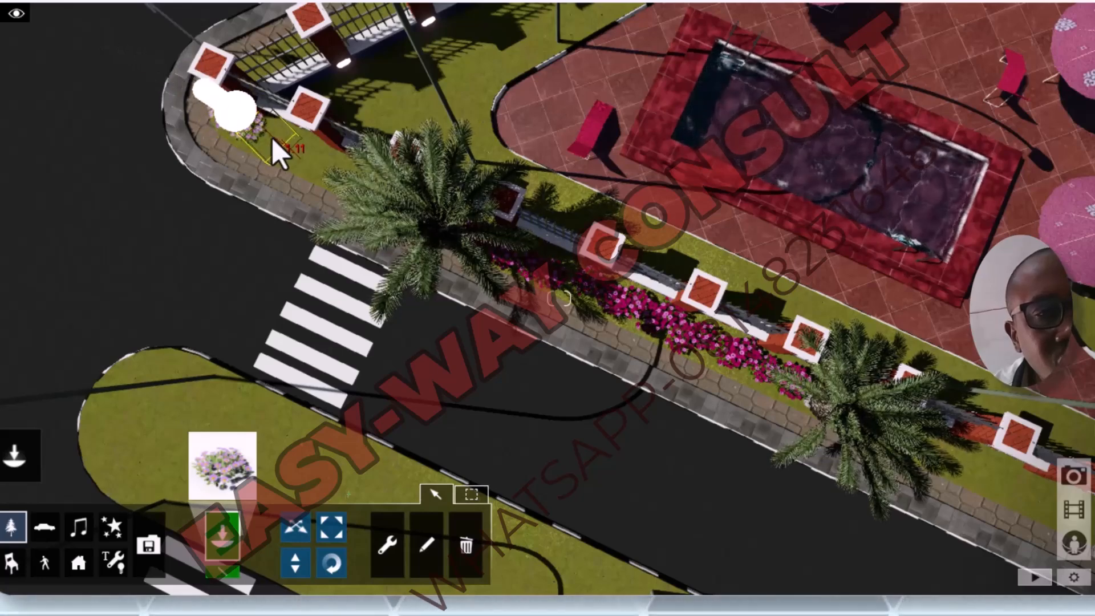
{"action": "left_click", "coordinate": [299, 153]}
{"action": "left_click", "coordinate": [327, 165]}
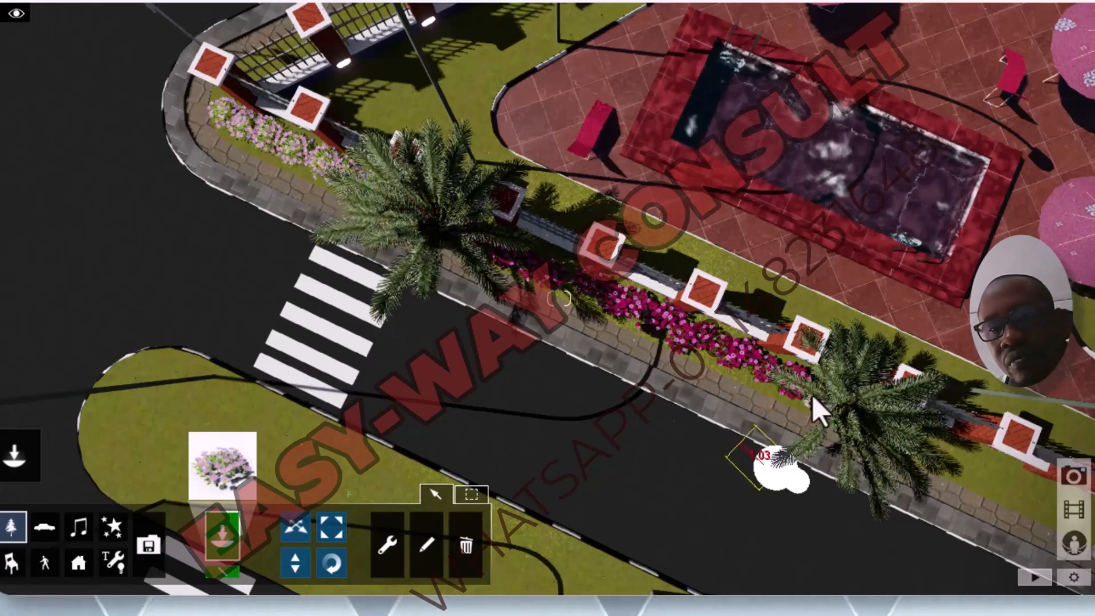
Step: Place a row of purple alpine asters along the foot of the front fence between the second and third palms
{"action": "scroll", "coordinate": [604, 370], "scroll_direction": "down", "scroll_amount": 3}
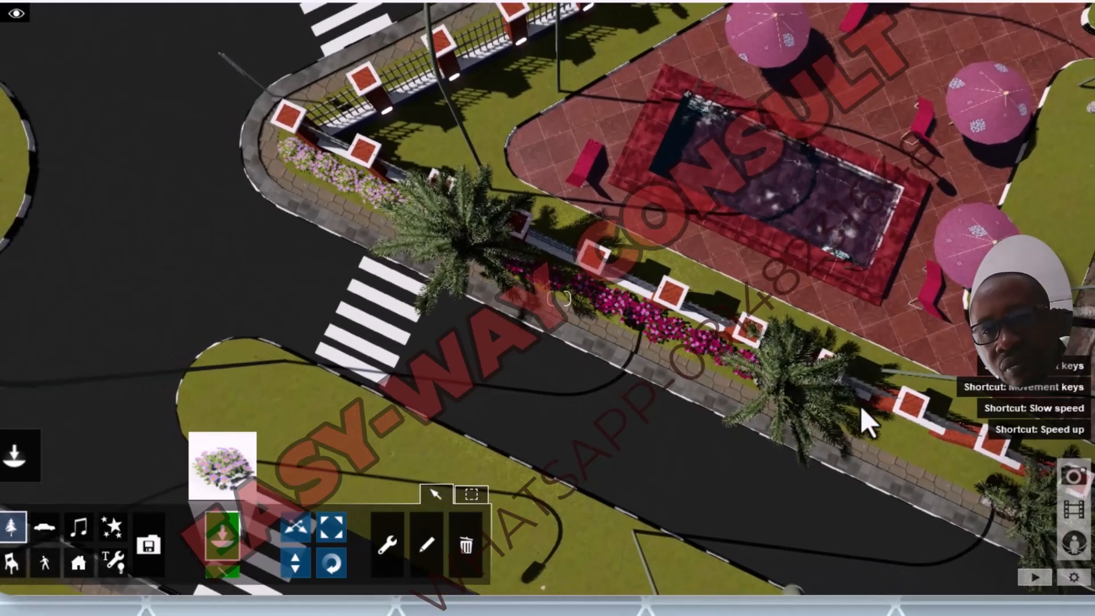
{"action": "scroll", "coordinate": [912, 451], "scroll_direction": "up", "scroll_amount": 3}
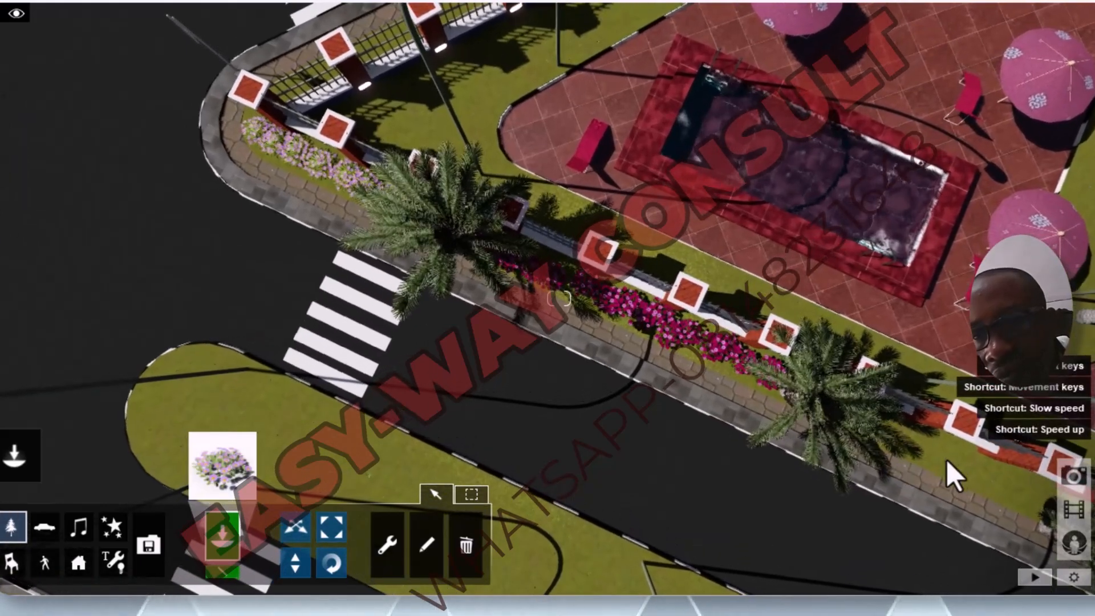
{"action": "left_click", "coordinate": [933, 454]}
{"action": "left_click", "coordinate": [965, 464]}
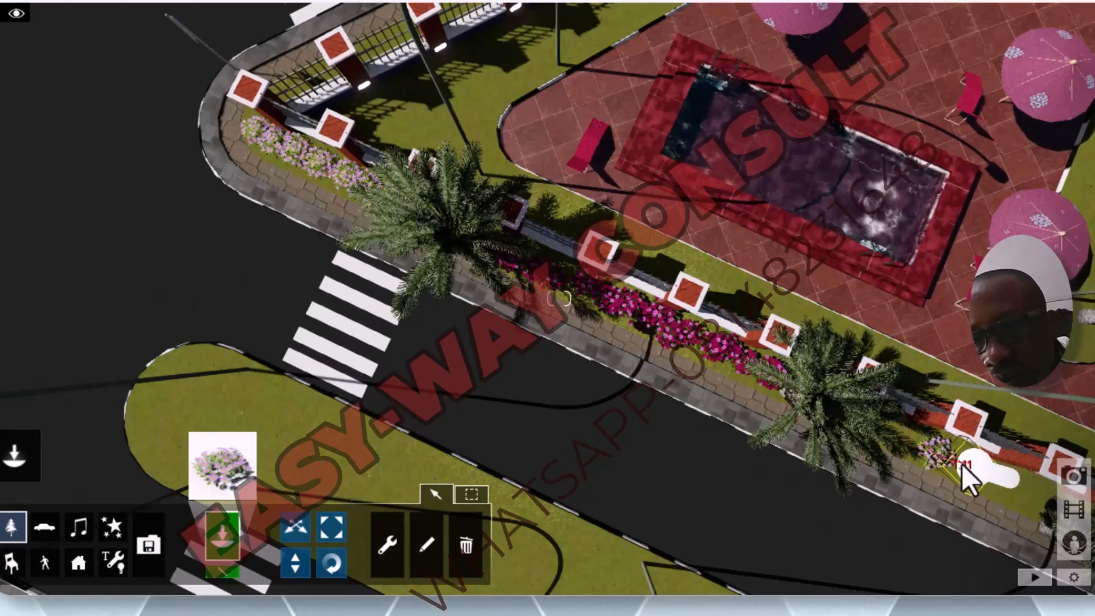
{"action": "left_click", "coordinate": [996, 473]}
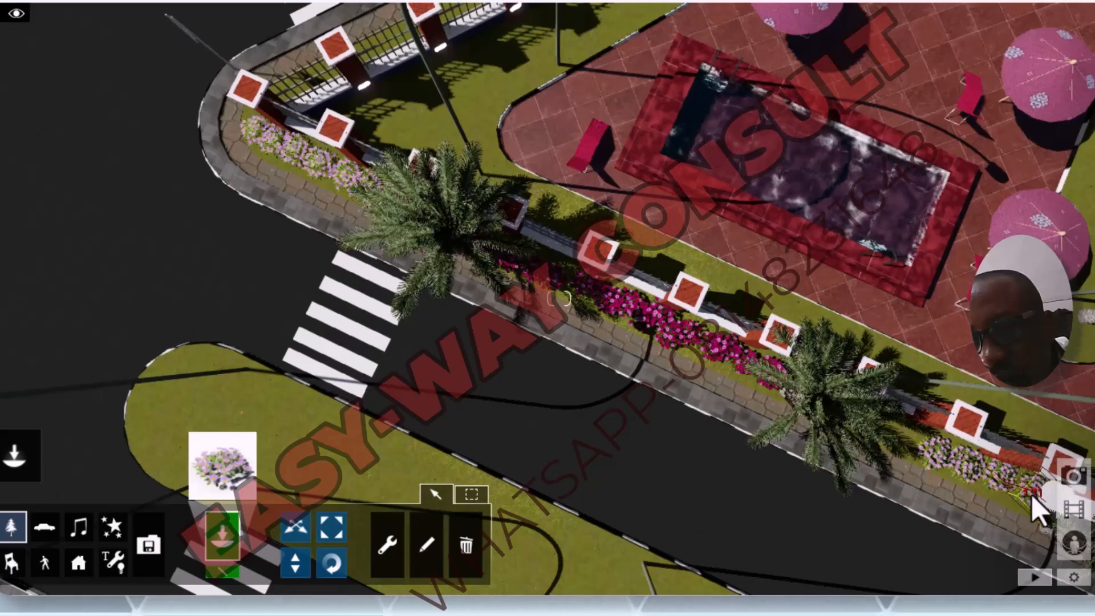
{"action": "left_click", "coordinate": [1035, 493]}
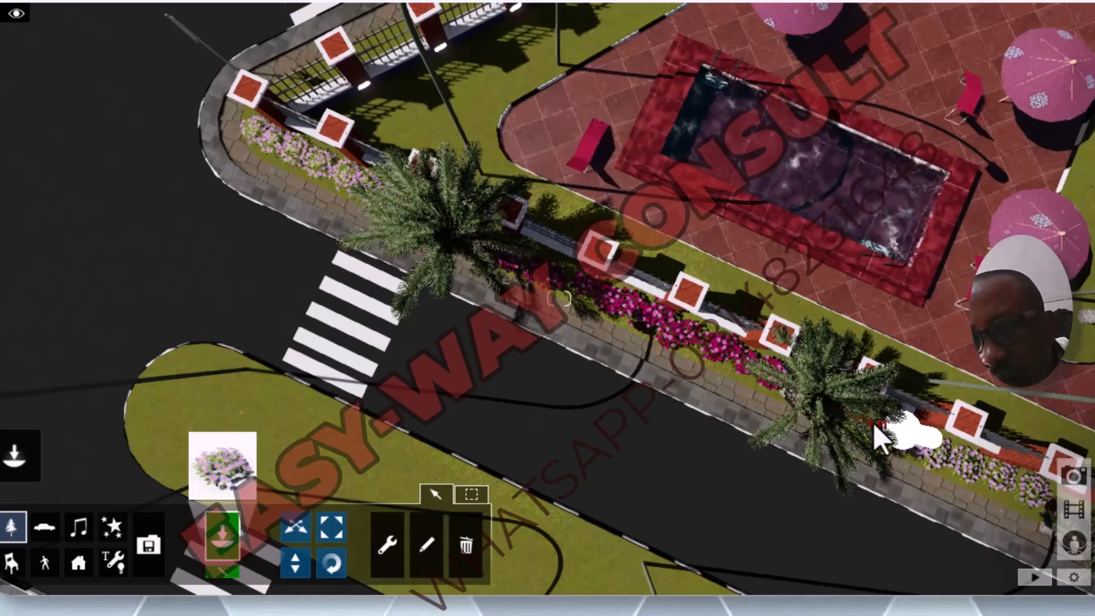
Step: Check the flower rows along the front fence from above, continuing to the verge between the third and fourth palms
{"action": "scroll", "coordinate": [810, 427], "scroll_direction": "down", "scroll_amount": 3}
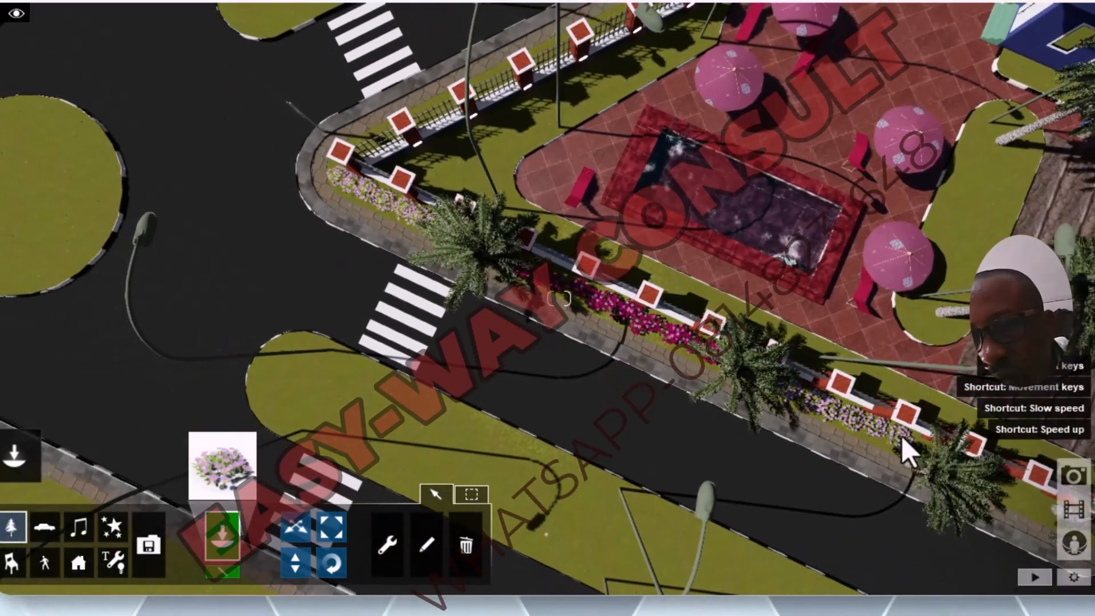
{"action": "scroll", "coordinate": [915, 437], "scroll_direction": "down", "scroll_amount": 1}
{"action": "scroll", "coordinate": [914, 437], "scroll_direction": "up", "scroll_amount": 4}
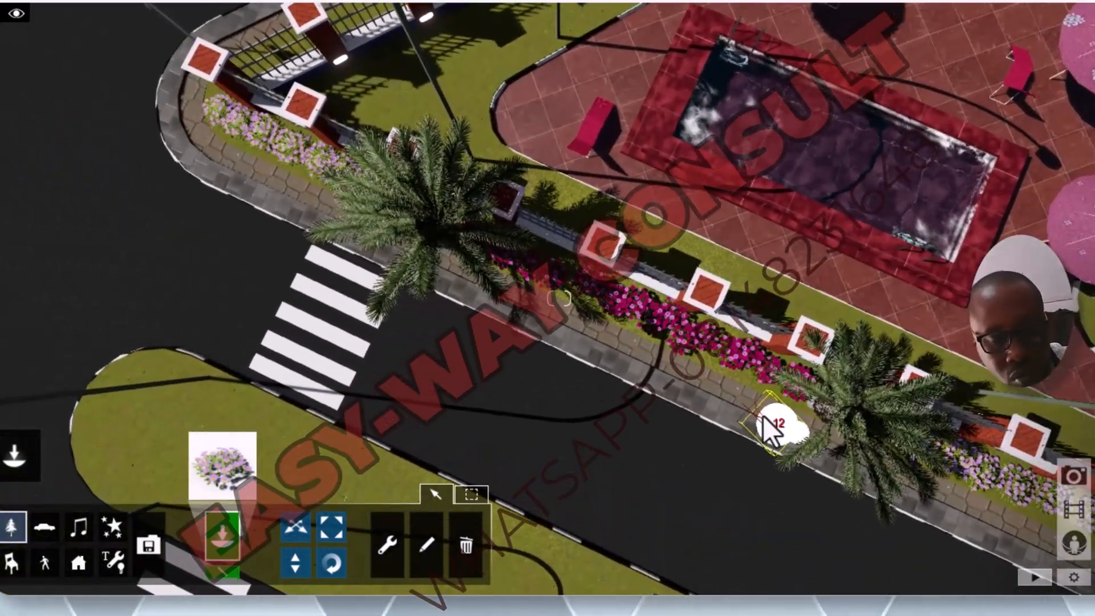
{"action": "key", "text": "a"}
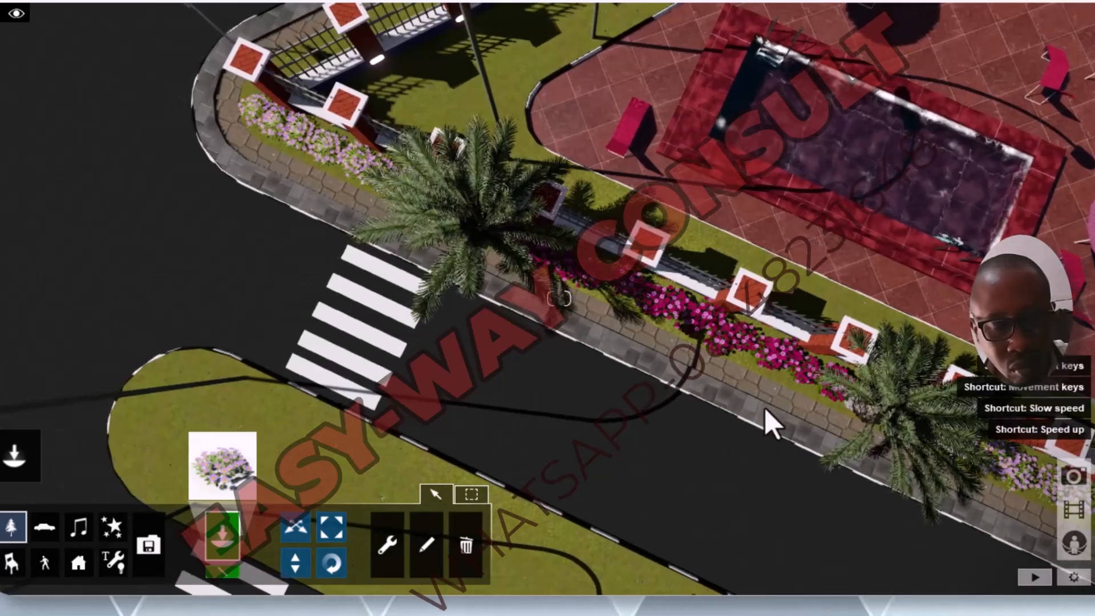
{"action": "key", "text": "d"}
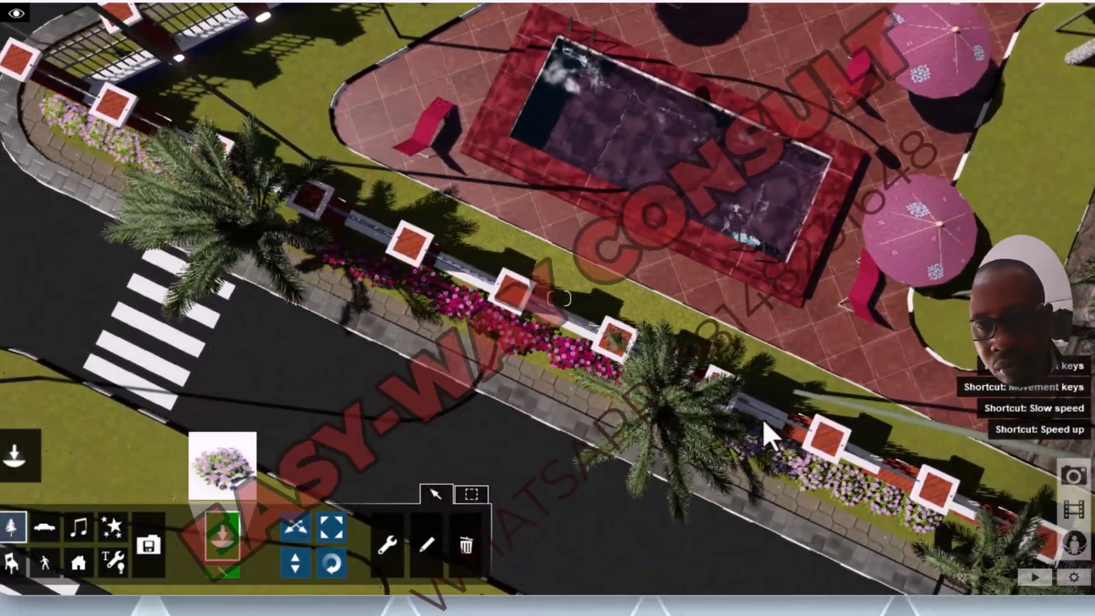
{"action": "key", "text": "w"}
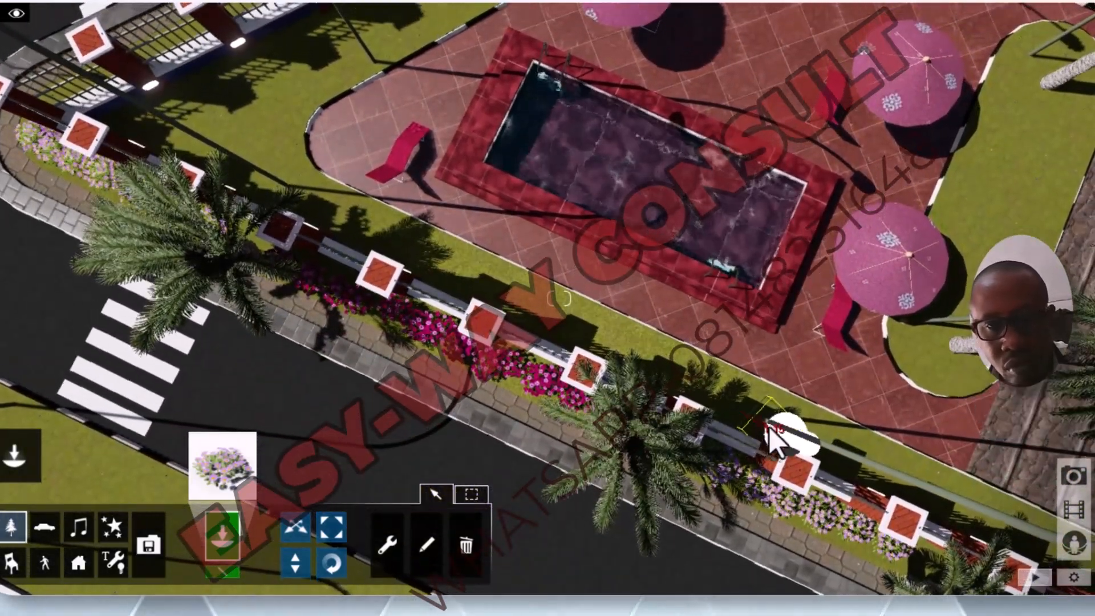
{"action": "key", "text": "s"}
{"action": "key", "text": "s"}
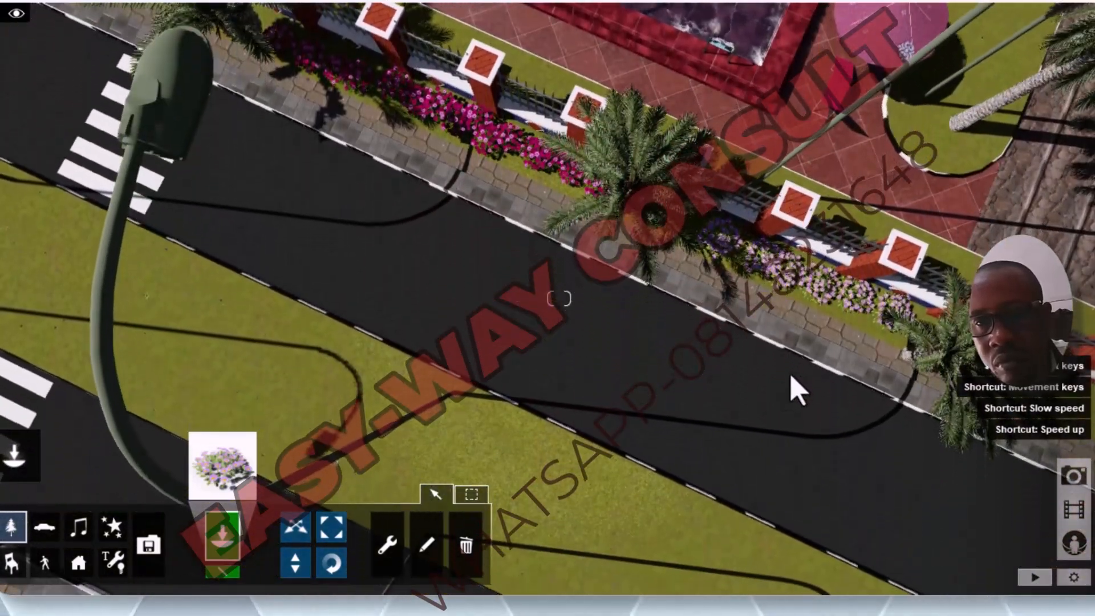
{"action": "key", "text": "a"}
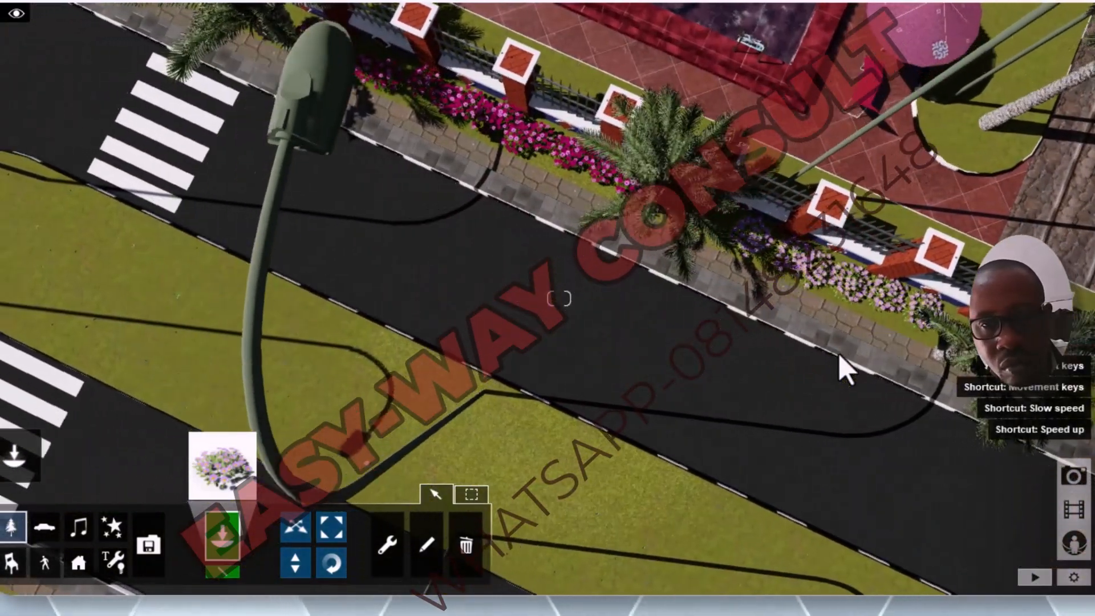
{"action": "key", "text": "w"}
{"action": "key", "text": "s"}
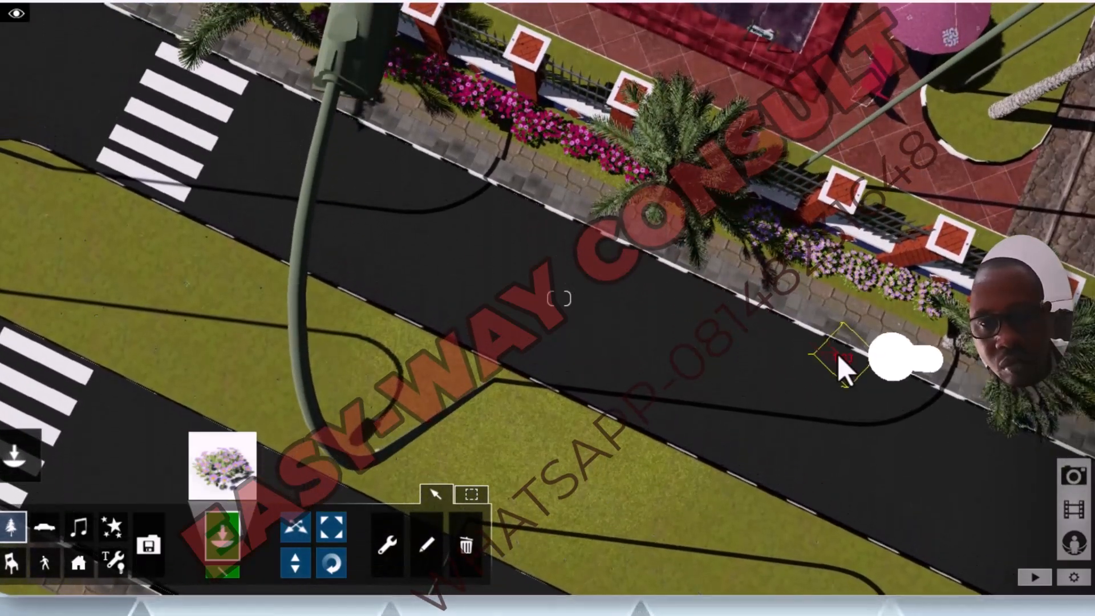
{"action": "key", "text": "a"}
{"action": "key", "text": "d"}
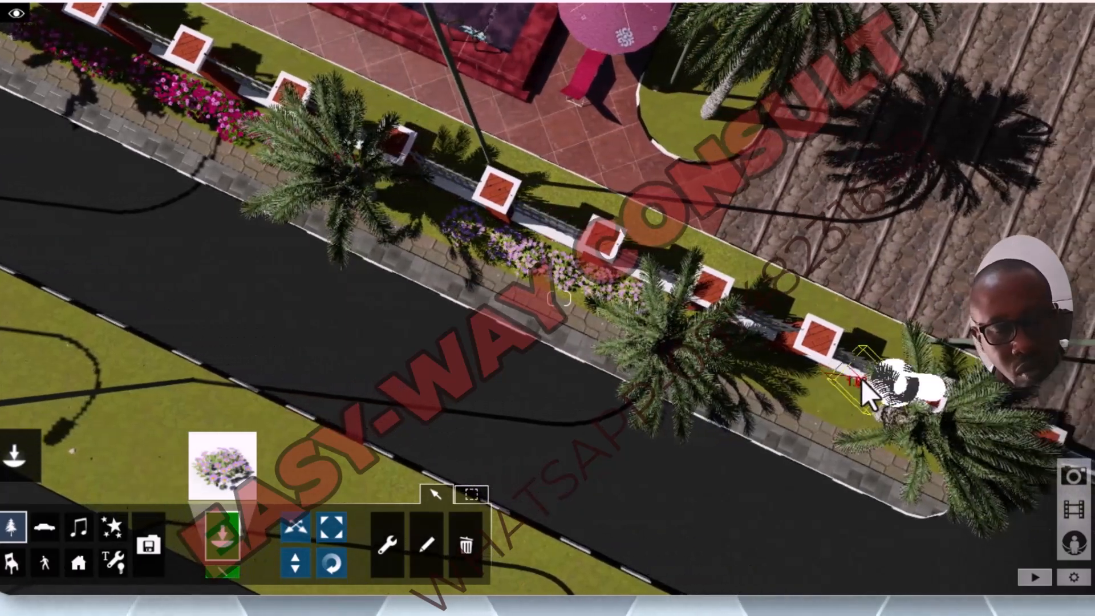
{"action": "key", "text": "w"}
{"action": "key", "text": "s"}
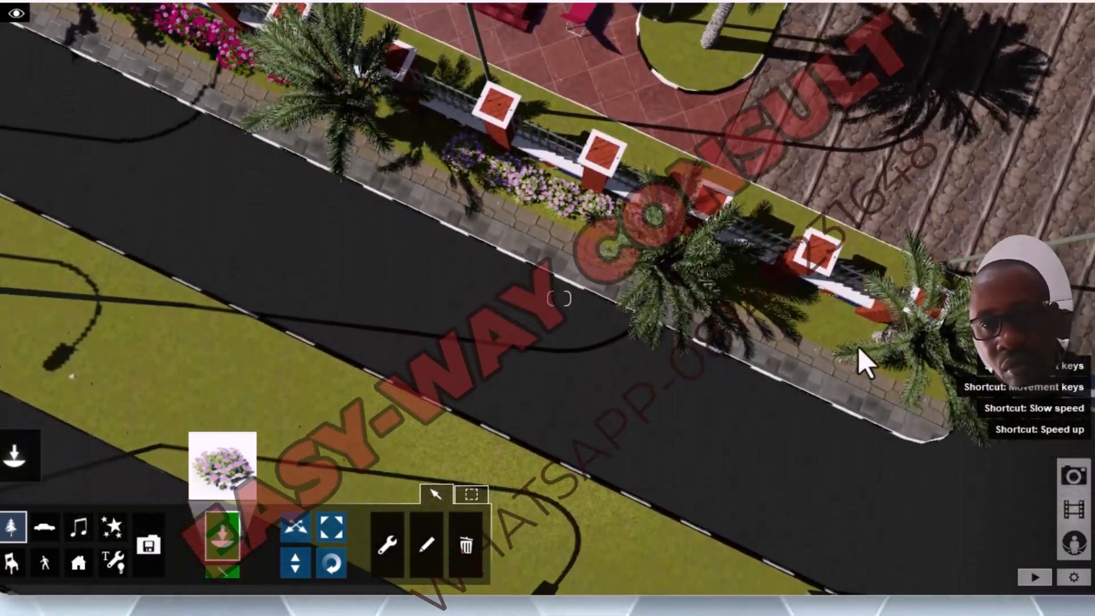
Step: Place purple alpine asters along the fence foot between the third and fourth palms, and fill out the row between the second and third palms
{"action": "scroll", "coordinate": [856, 343], "scroll_direction": "up", "scroll_amount": 2}
{"action": "scroll", "coordinate": [855, 342], "scroll_direction": "up", "scroll_amount": 2}
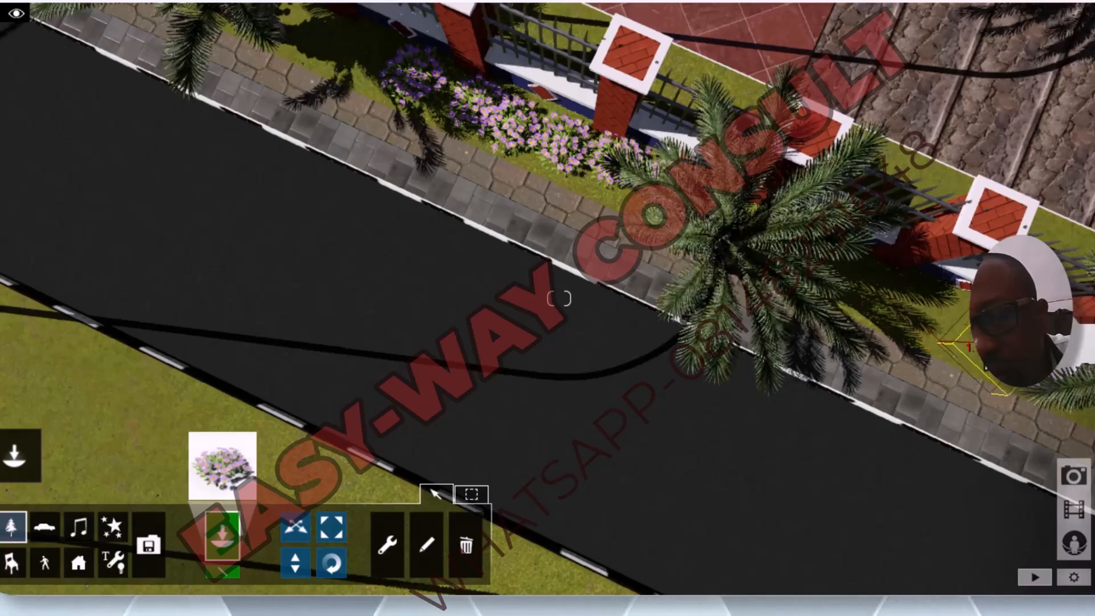
{"action": "left_click", "coordinate": [939, 319]}
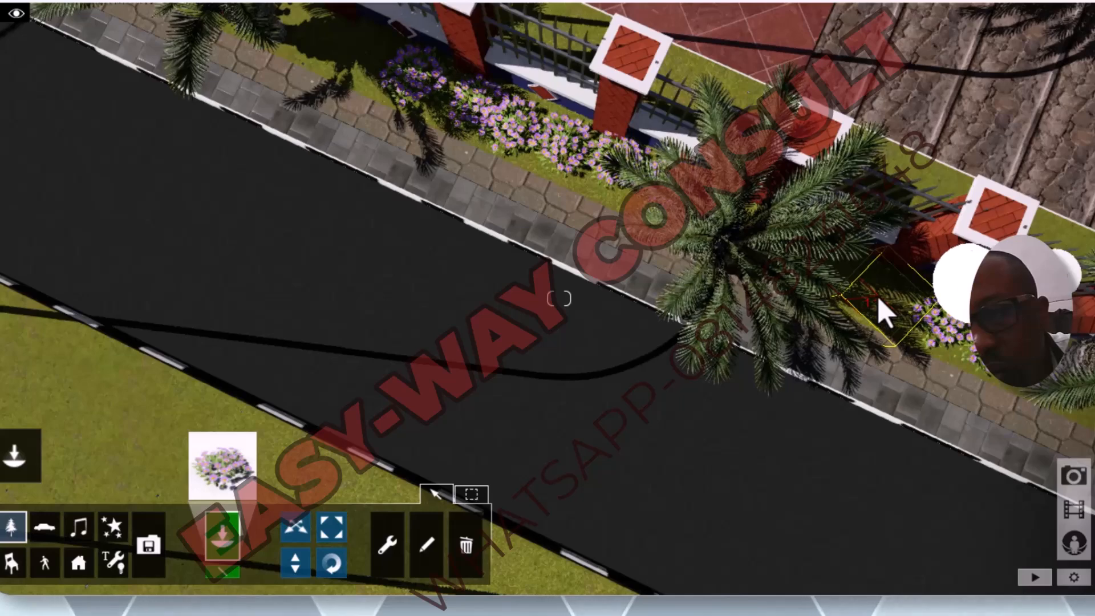
{"action": "left_click", "coordinate": [856, 288]}
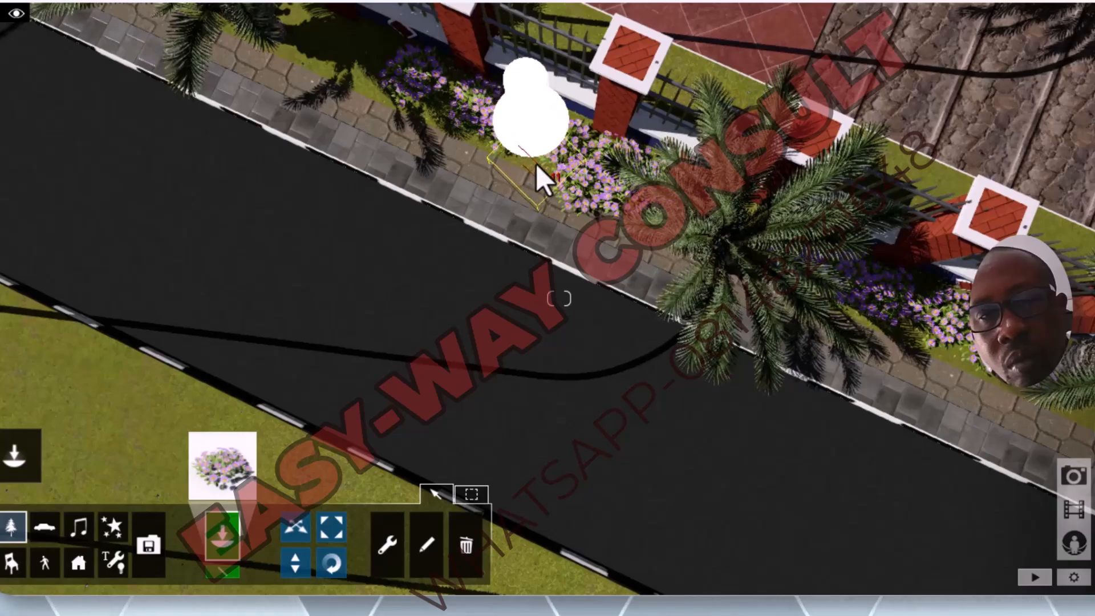
{"action": "left_click", "coordinate": [538, 166]}
{"action": "scroll", "coordinate": [555, 175], "scroll_direction": "down", "scroll_amount": 5}
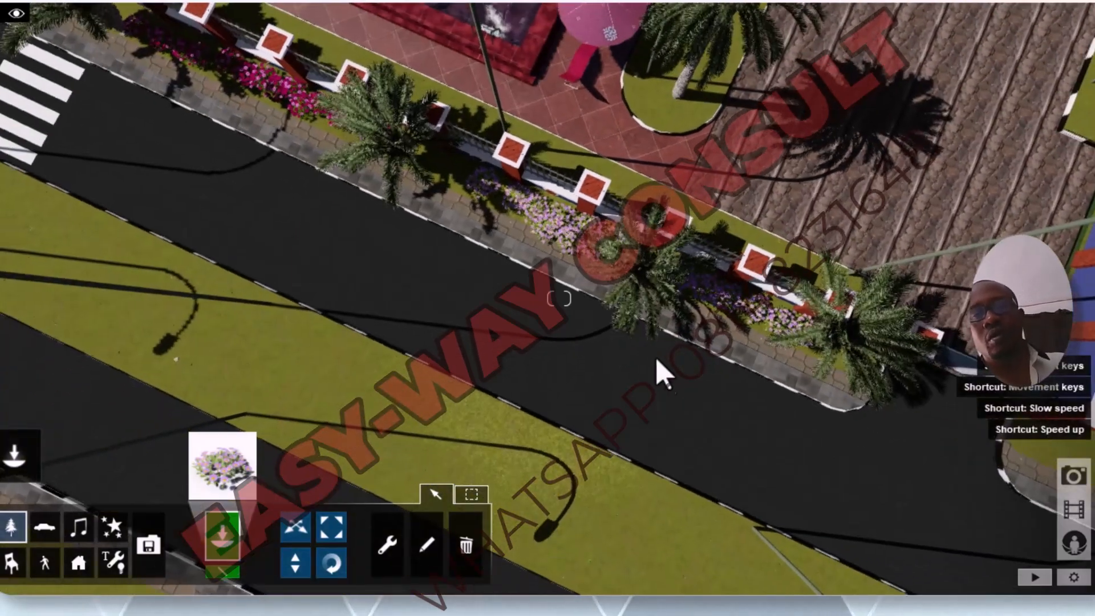
Step: Thicken the aster row between the third and fourth palms with more plants, extending it to the palm nearest the gate
{"action": "scroll", "coordinate": [806, 348], "scroll_direction": "up", "scroll_amount": 5}
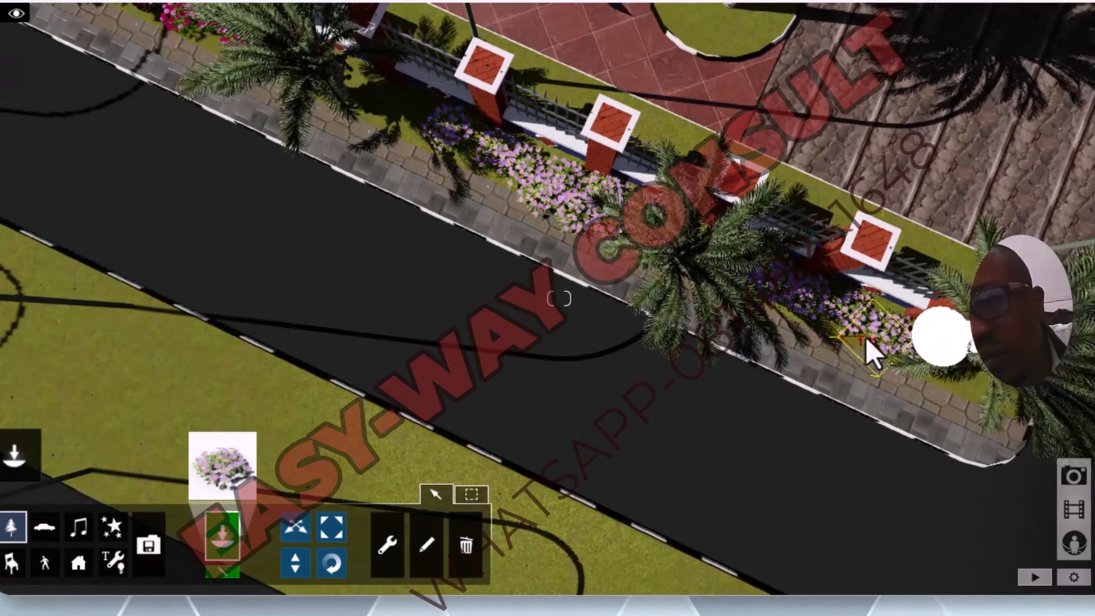
{"action": "left_click", "coordinate": [862, 341]}
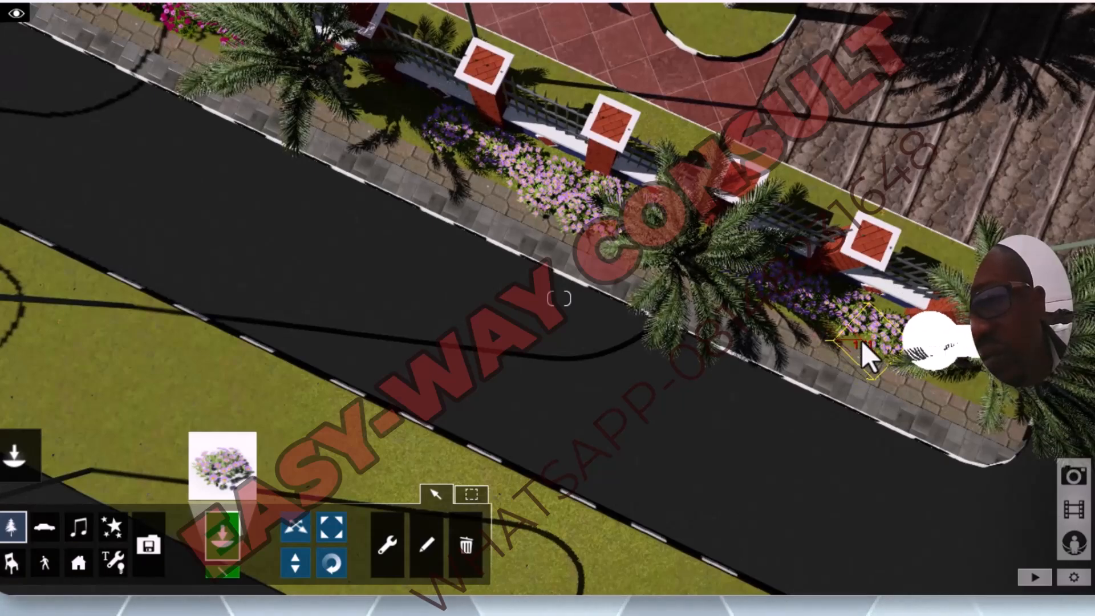
{"action": "left_click", "coordinate": [815, 340]}
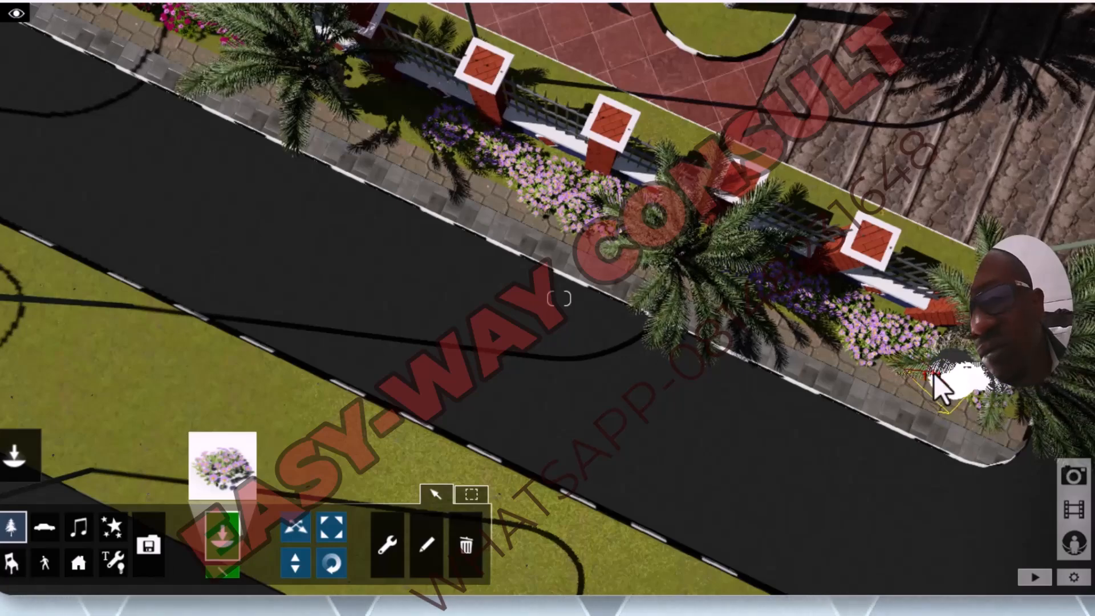
{"action": "scroll", "coordinate": [576, 379], "scroll_direction": "down", "scroll_amount": 5}
{"action": "scroll", "coordinate": [576, 444], "scroll_direction": "down", "scroll_amount": 6}
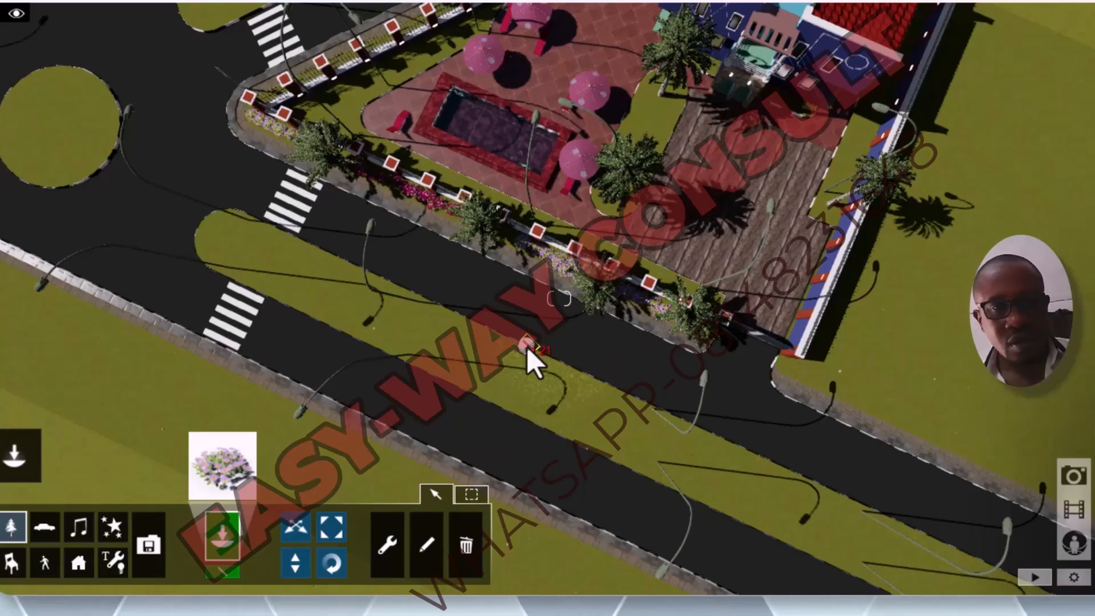
Step: Review the whole compound, the planted front fence and the surrounding roads from an elevated overview
{"action": "right_click_drag", "start_coordinate": [591, 329], "coordinate": [602, 197]}
{"action": "scroll", "coordinate": [611, 322], "scroll_direction": "down", "scroll_amount": 4}
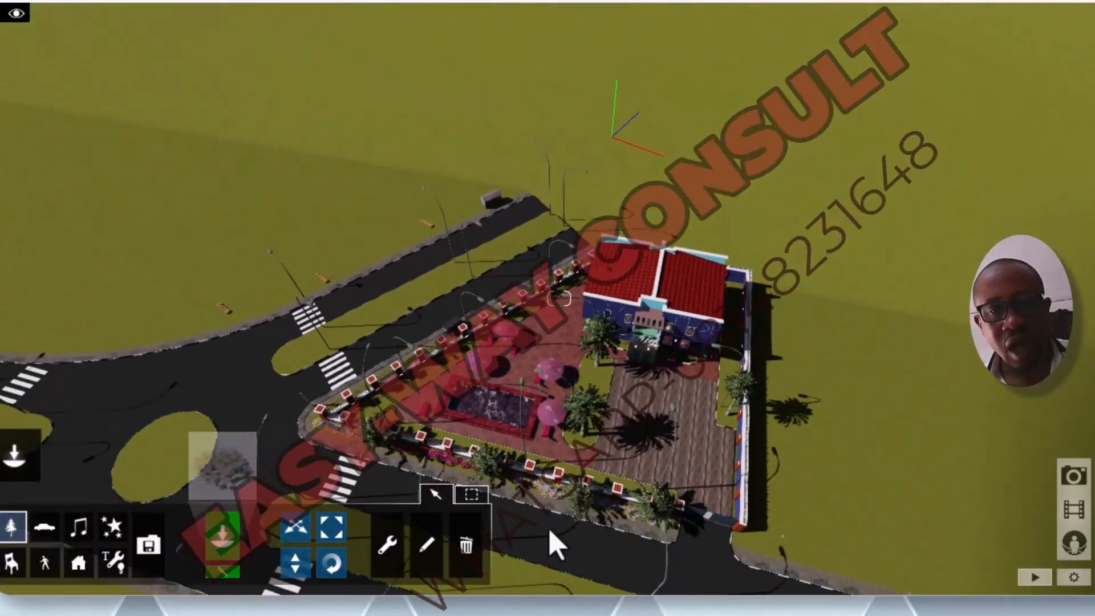
{"action": "scroll", "coordinate": [564, 530], "scroll_direction": "up", "scroll_amount": 3}
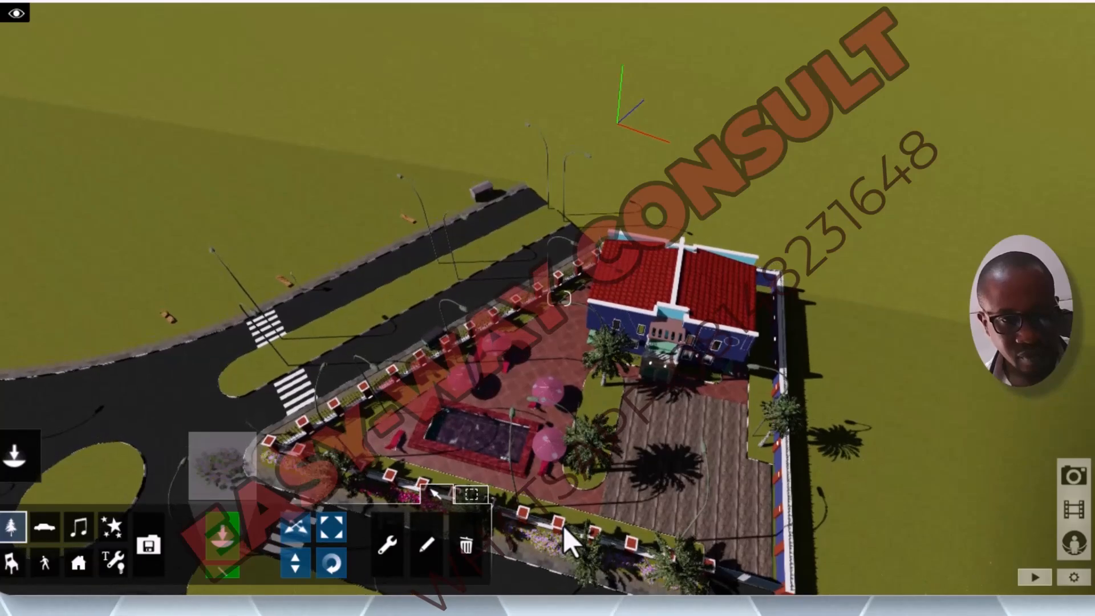
{"action": "key", "text": "e"}
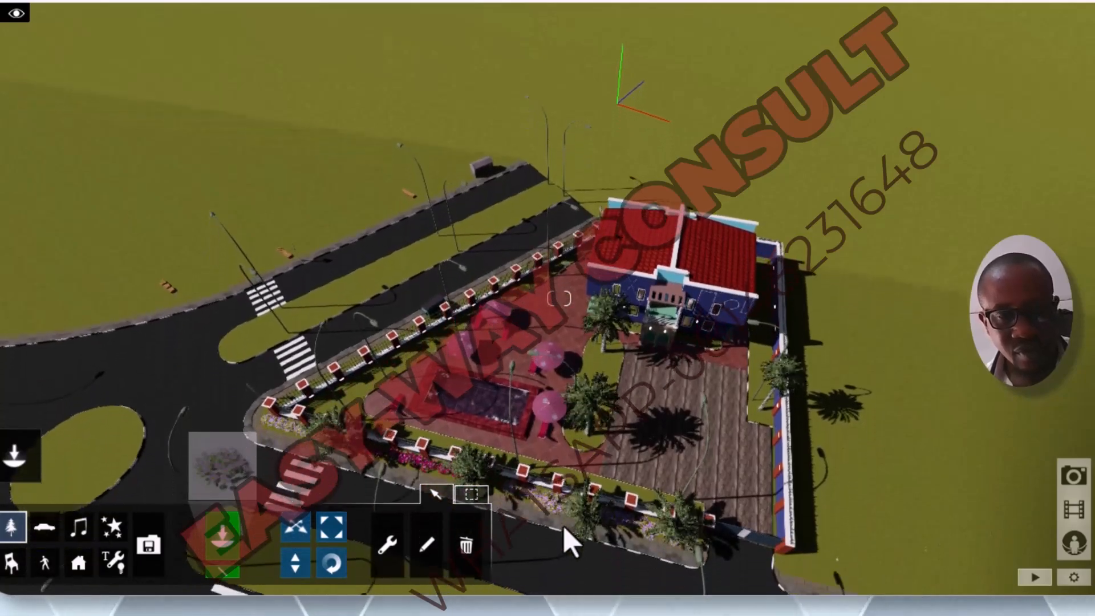
{"action": "key", "text": "e"}
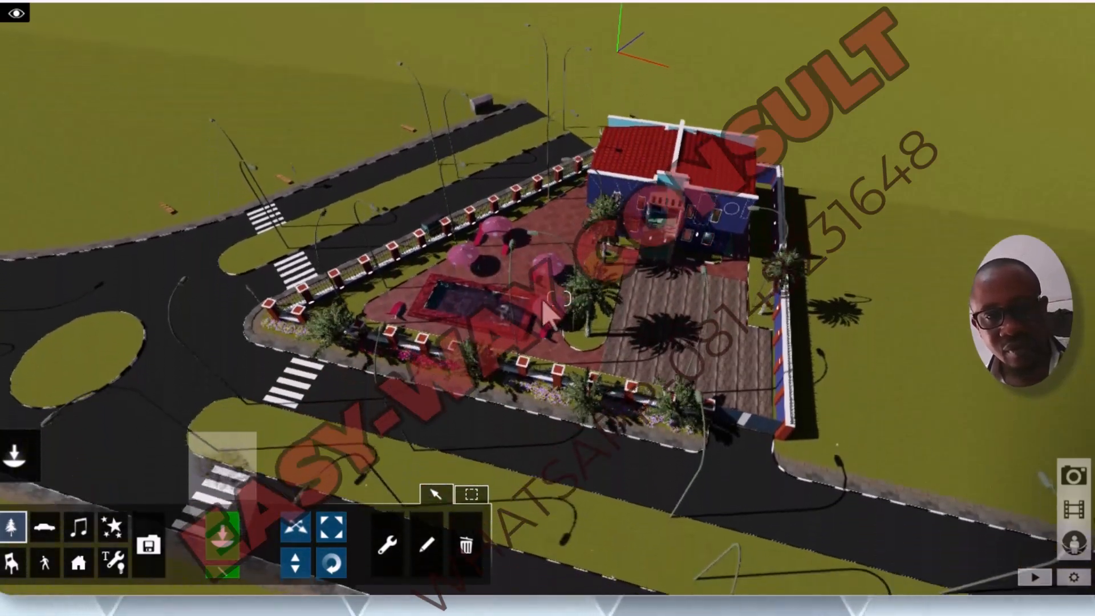
{"action": "key", "text": "e"}
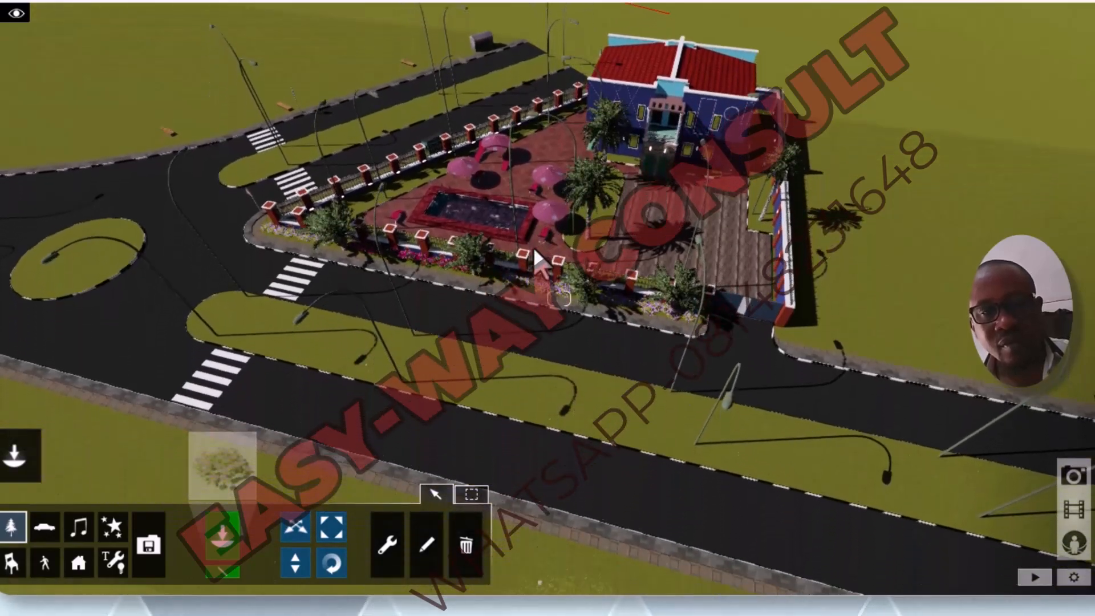
{"action": "key", "text": "e"}
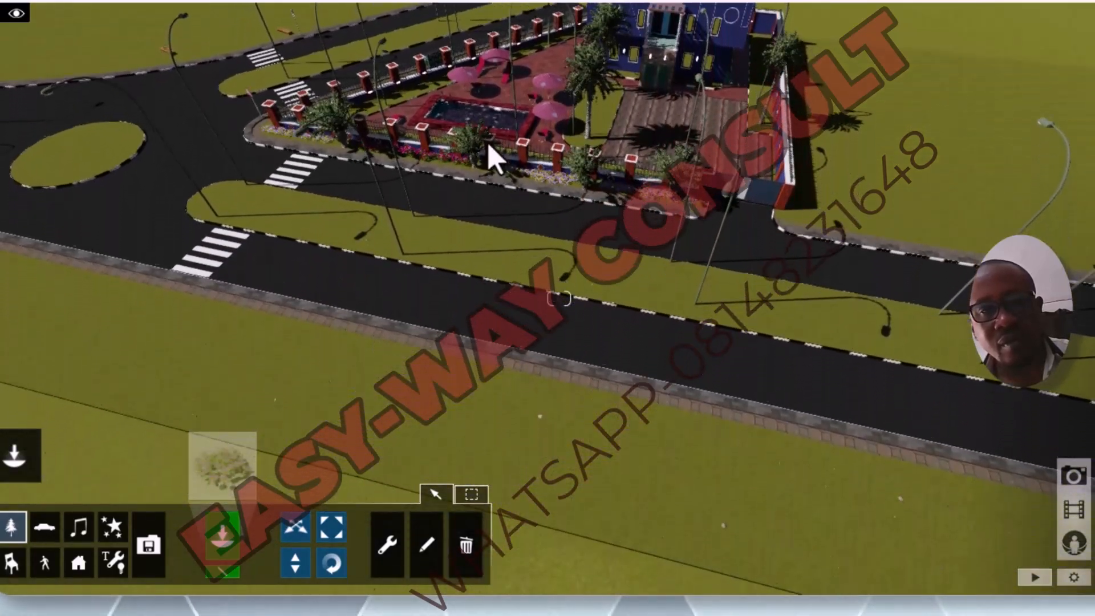
{"action": "key", "text": "e"}
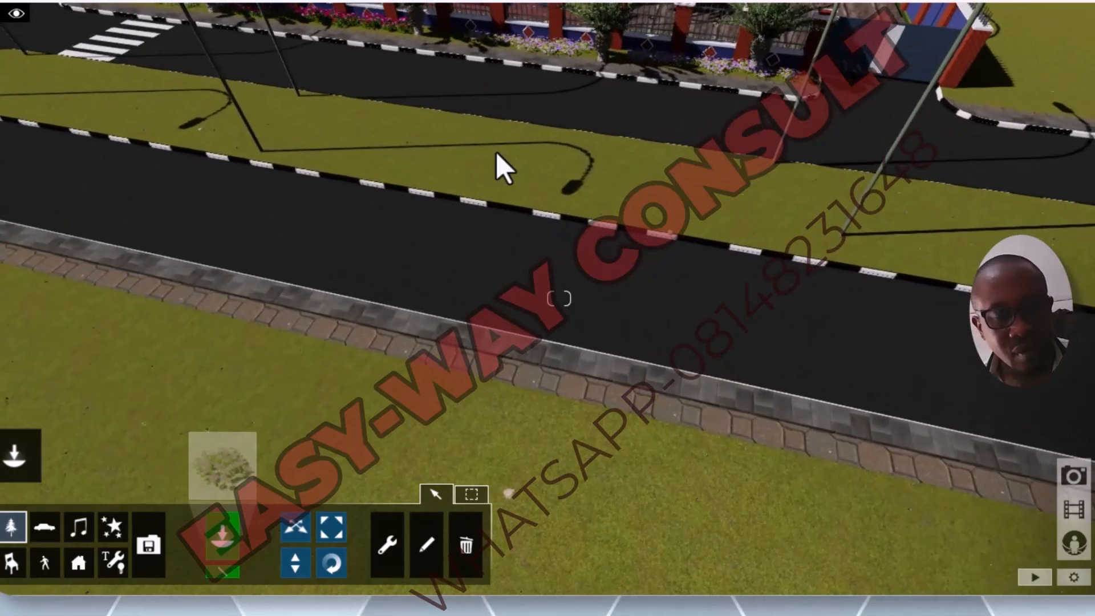
{"action": "key", "text": "e"}
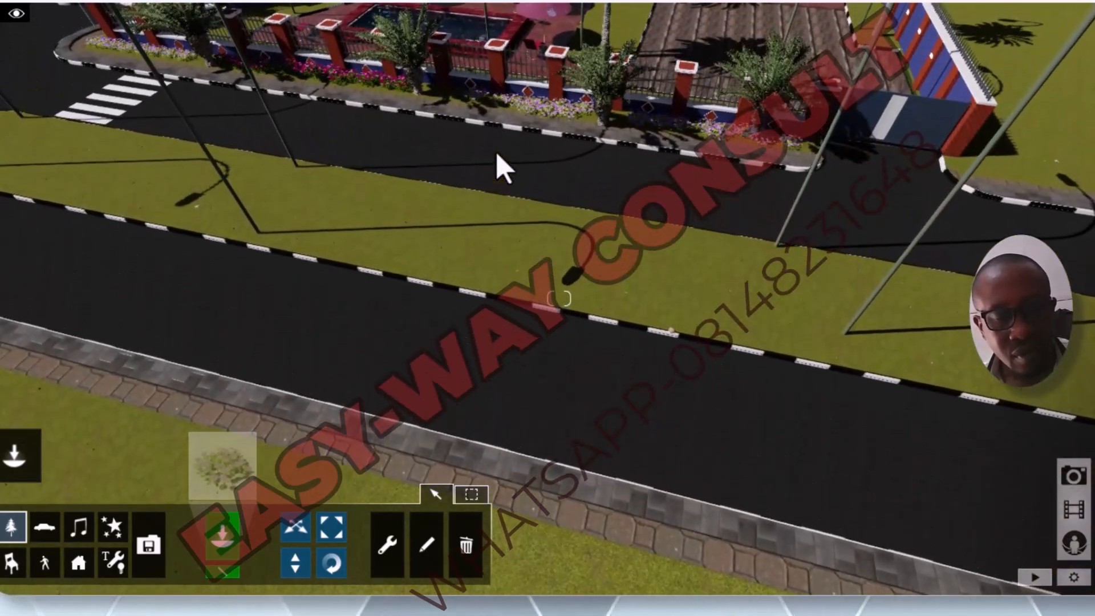
Step: Inspect the flower rows and palms along the front fence up close from the road side
{"action": "key", "text": "q"}
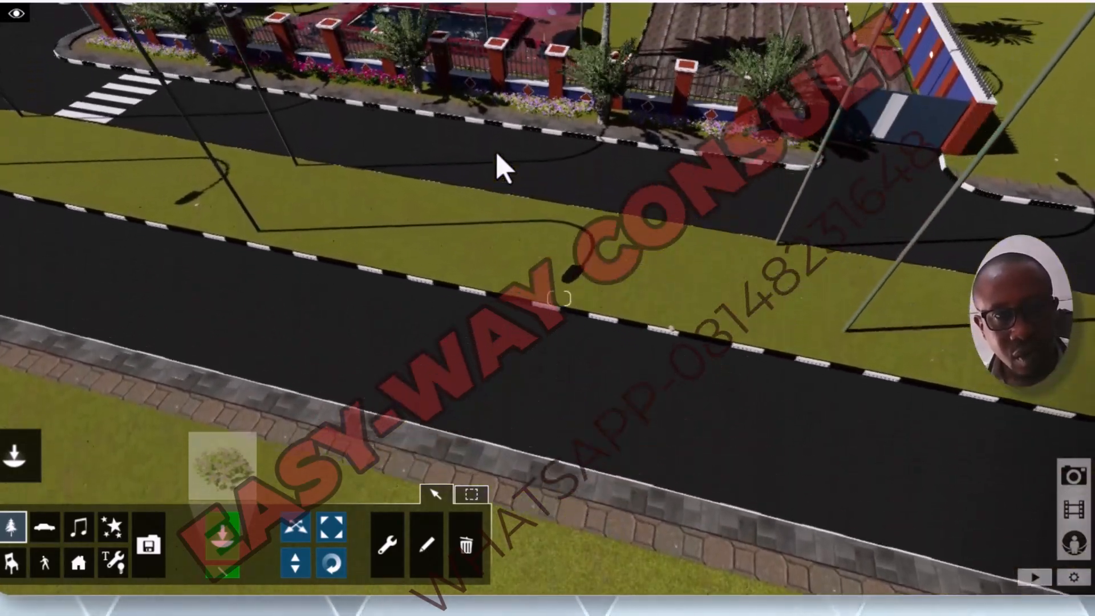
{"action": "key", "text": "w"}
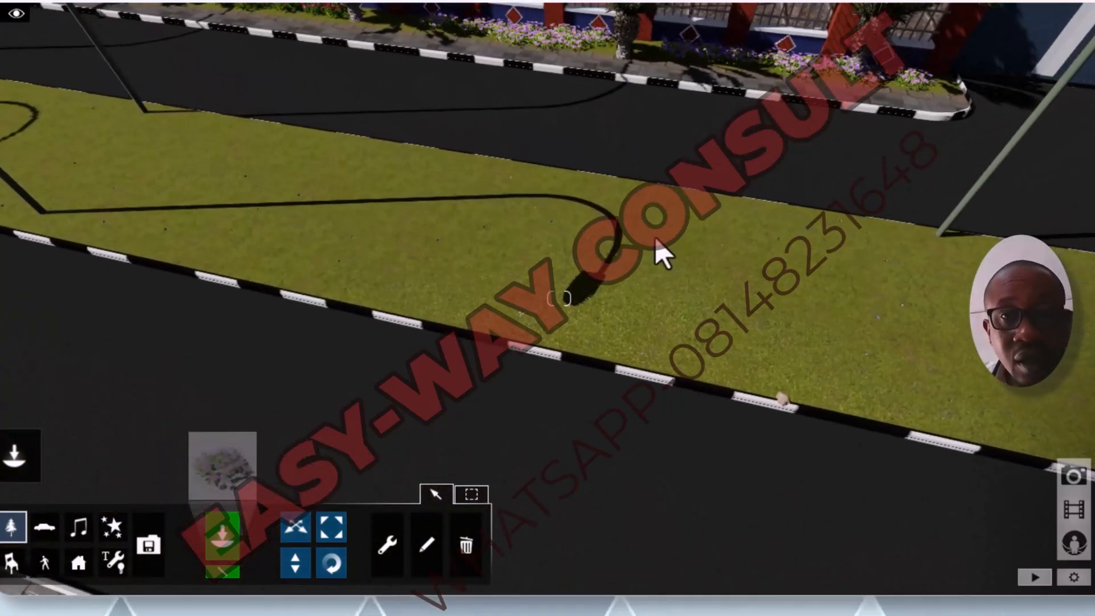
{"action": "key", "text": "w"}
{"action": "key", "text": "w"}
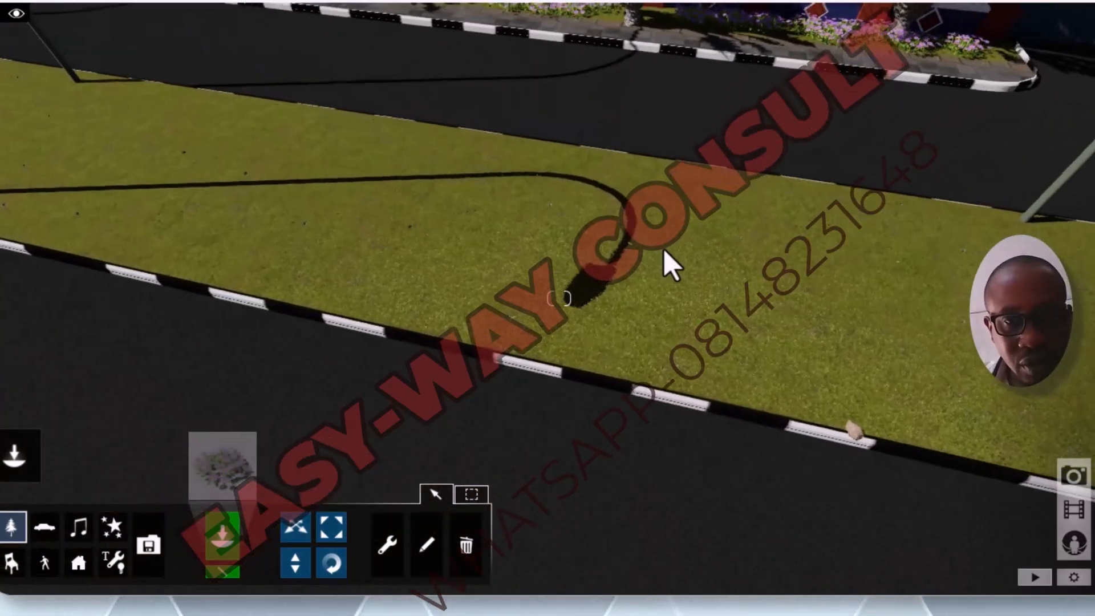
{"action": "key", "text": "e"}
{"action": "key", "text": "q"}
{"action": "key", "text": "q"}
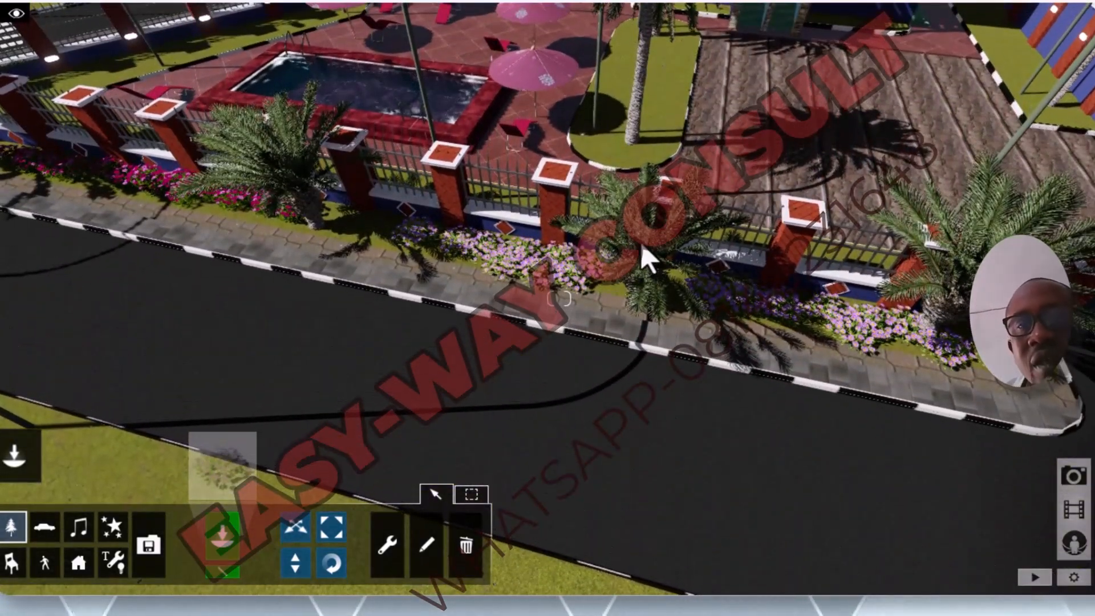
{"action": "key", "text": "w"}
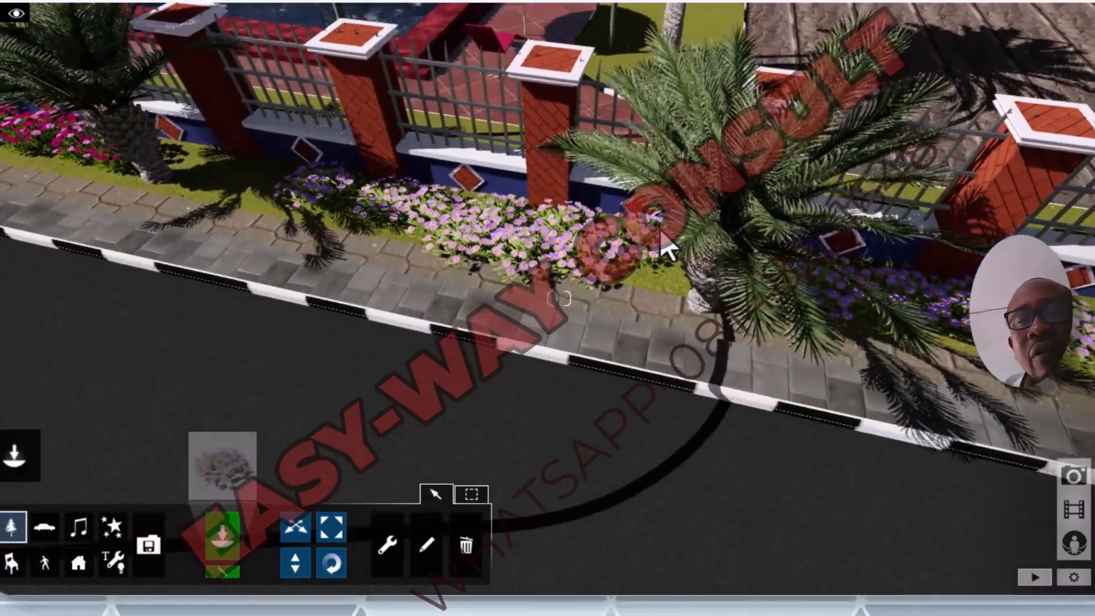
{"action": "key", "text": "w"}
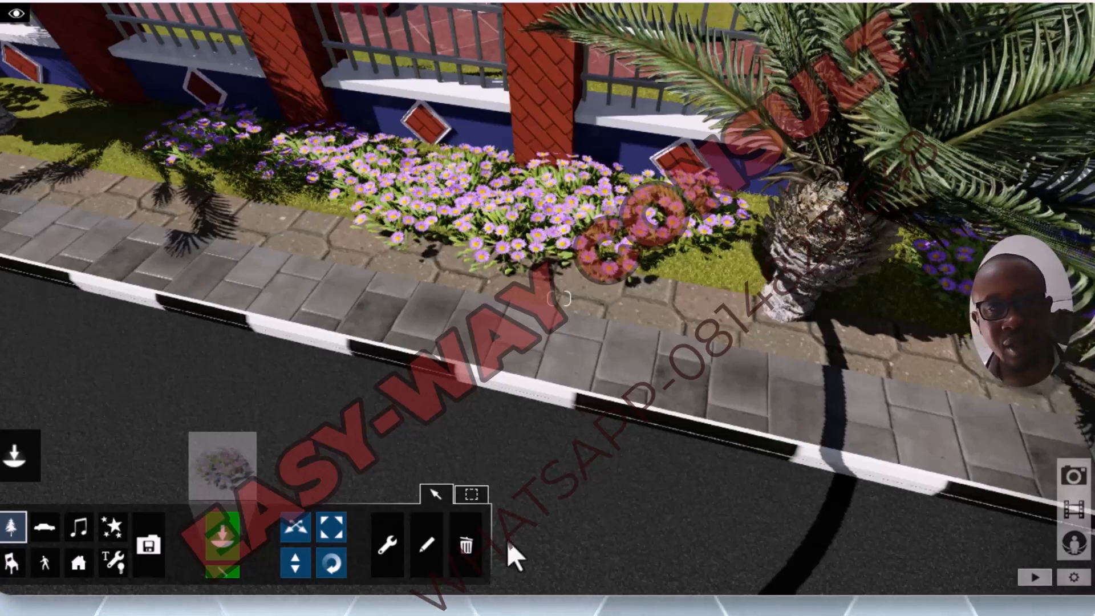
{"action": "scroll", "coordinate": [639, 280], "scroll_direction": "down", "scroll_amount": 10}
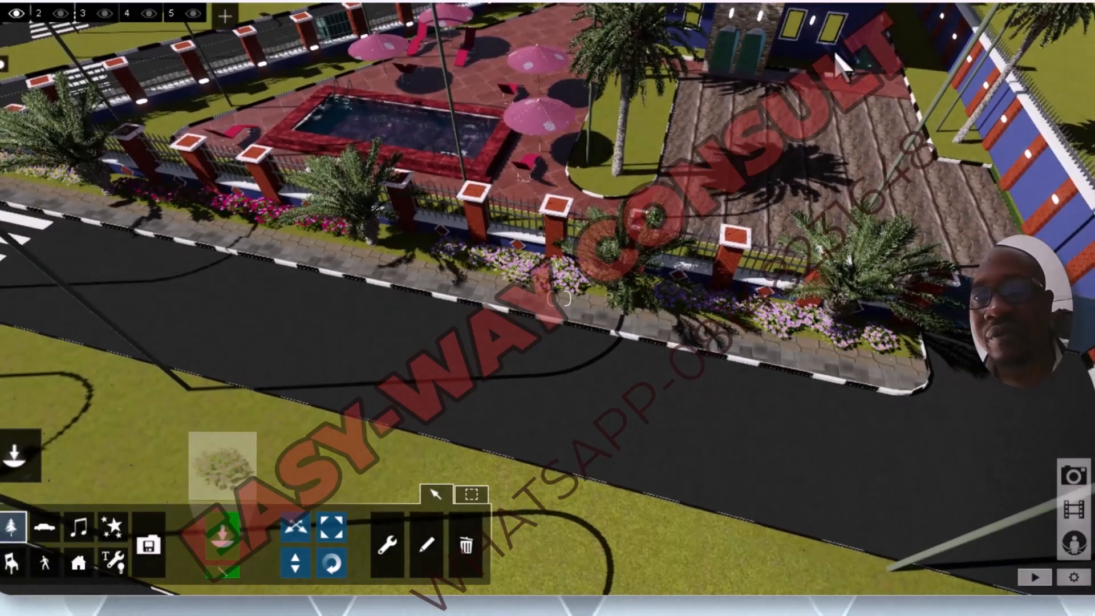
{"action": "scroll", "coordinate": [842, 64], "scroll_direction": "up", "scroll_amount": 5}
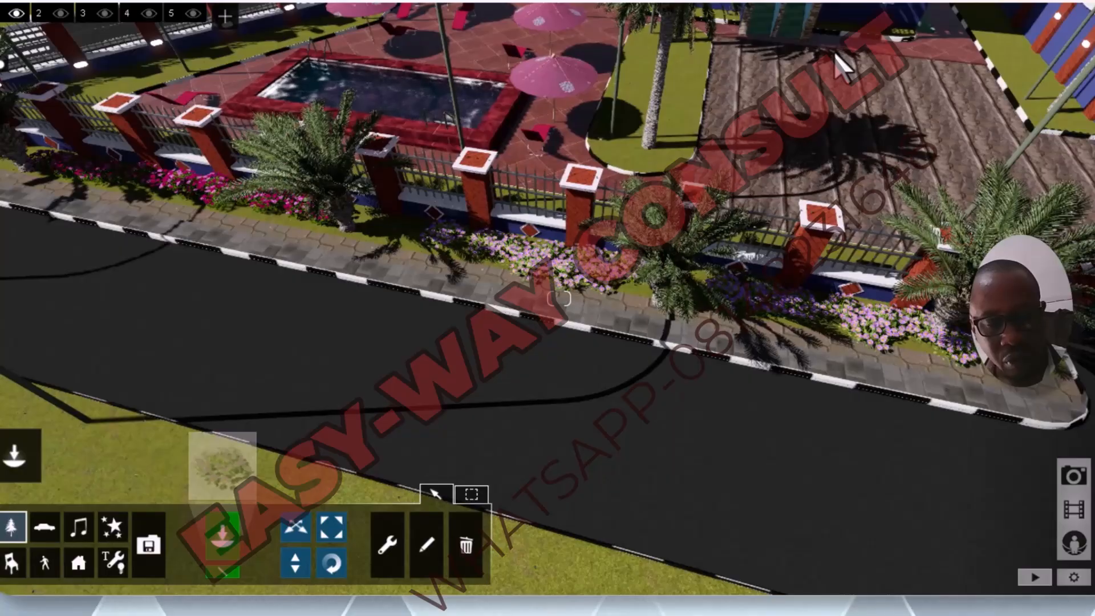
{"action": "scroll", "coordinate": [841, 64], "scroll_direction": "down", "scroll_amount": 3}
{"action": "scroll", "coordinate": [786, 102], "scroll_direction": "down", "scroll_amount": 3}
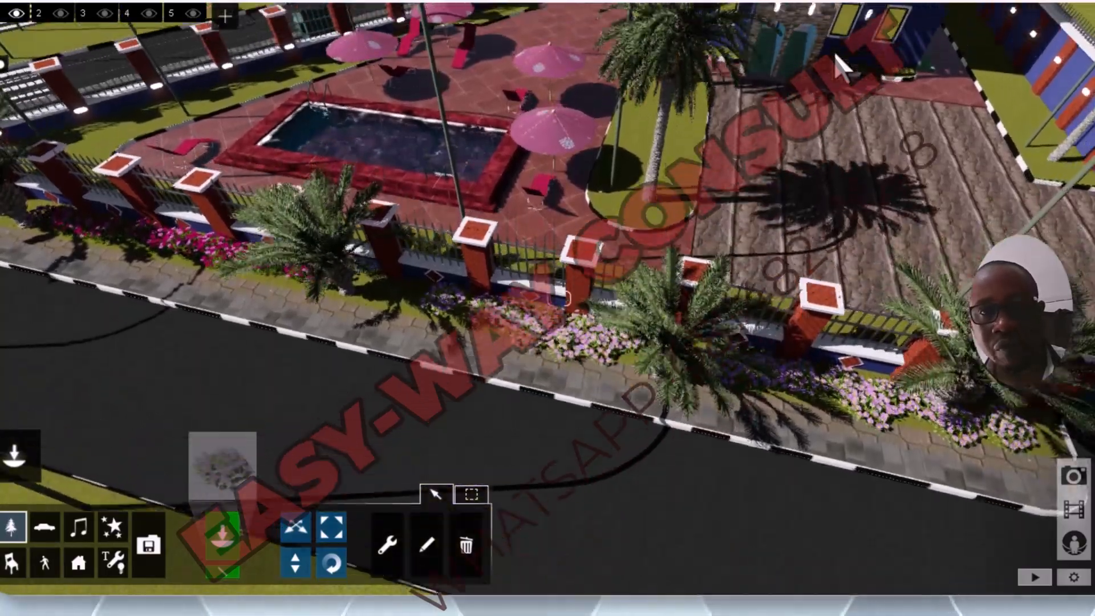
Step: Inspect the pool terrace, the palm island and the grass bed along the house wall up close
{"action": "key", "text": "q"}
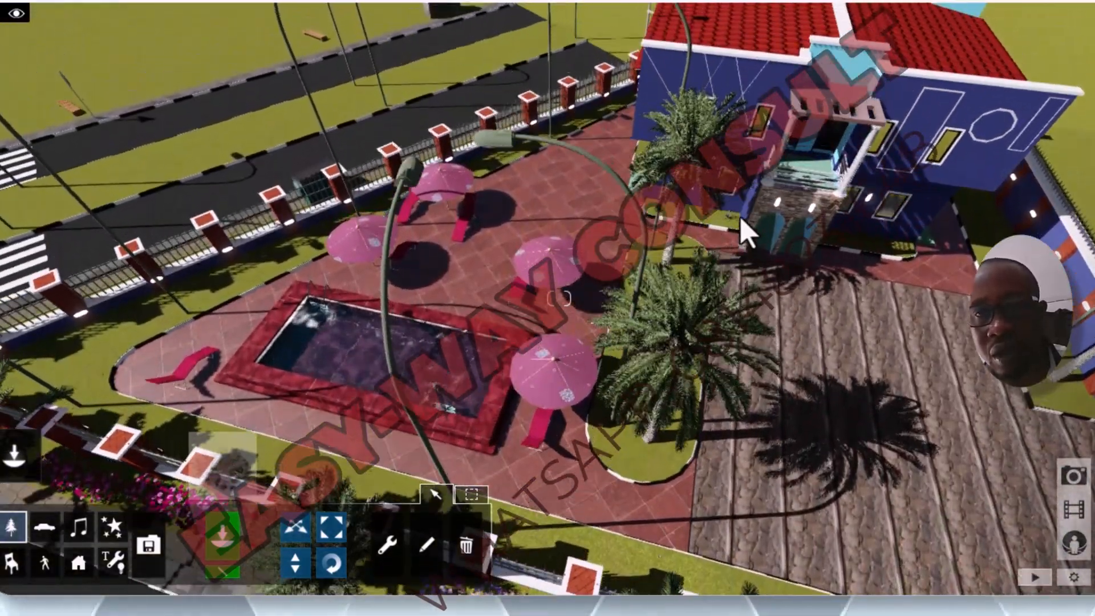
{"action": "scroll", "coordinate": [736, 262], "scroll_direction": "up", "scroll_amount": 4}
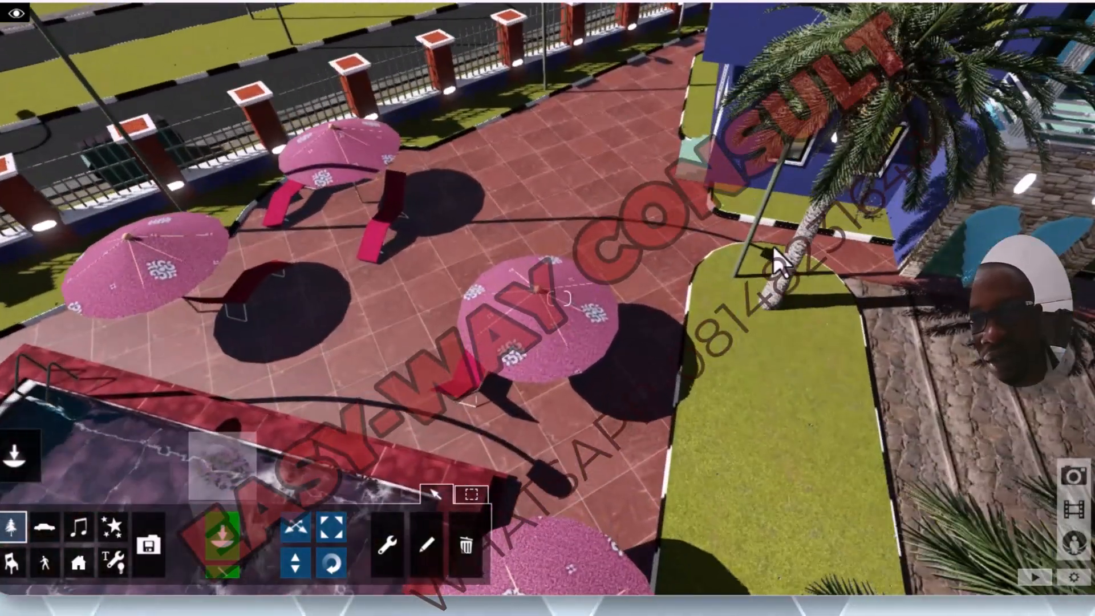
{"action": "scroll", "coordinate": [912, 231], "scroll_direction": "up", "scroll_amount": 5}
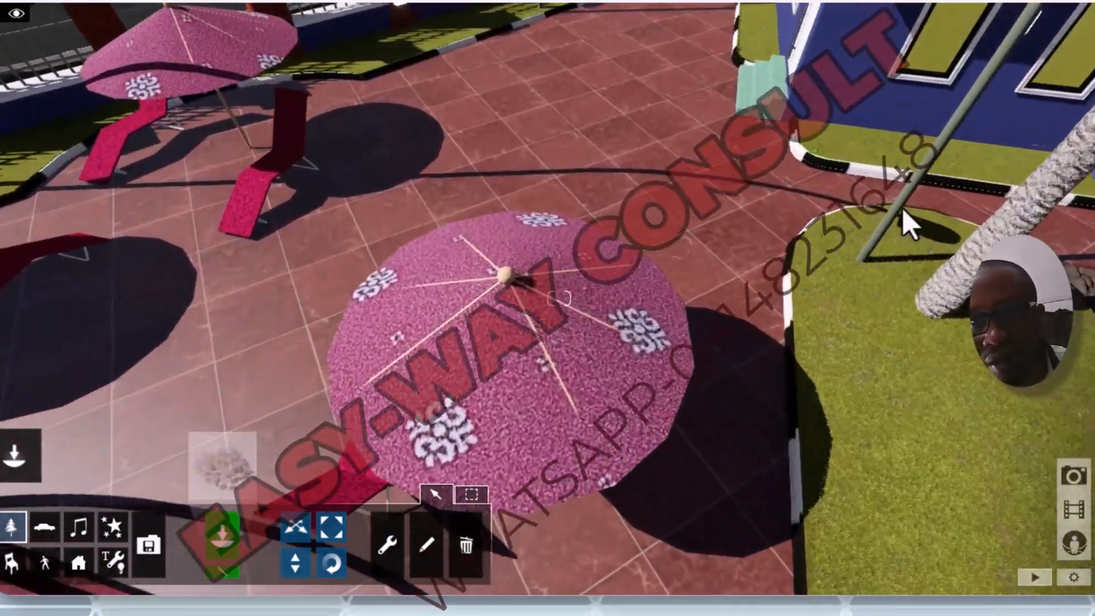
{"action": "key", "text": "a"}
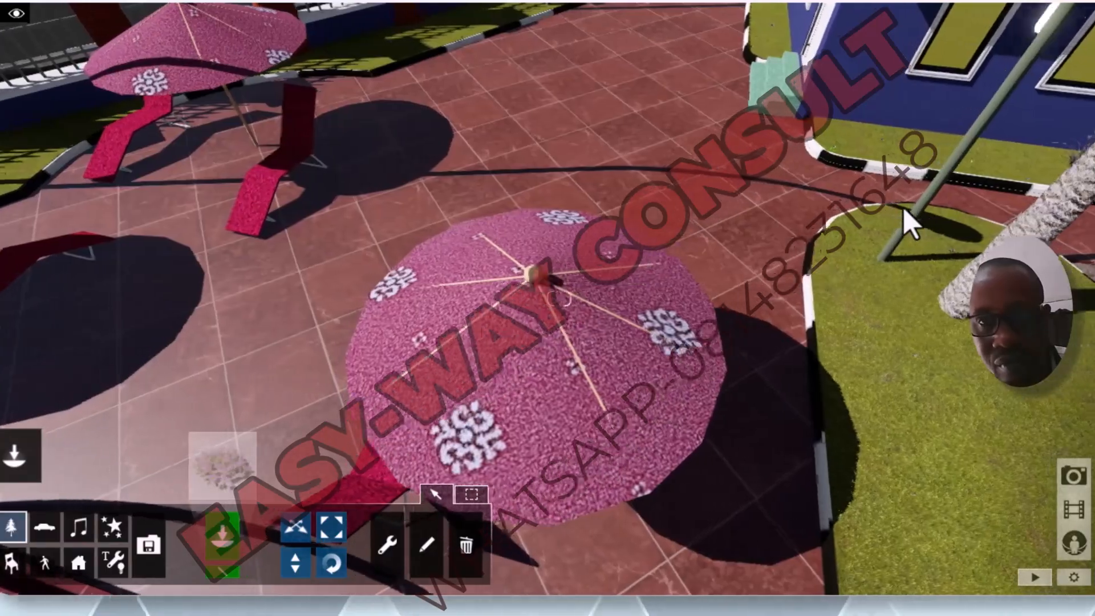
{"action": "key", "text": "d"}
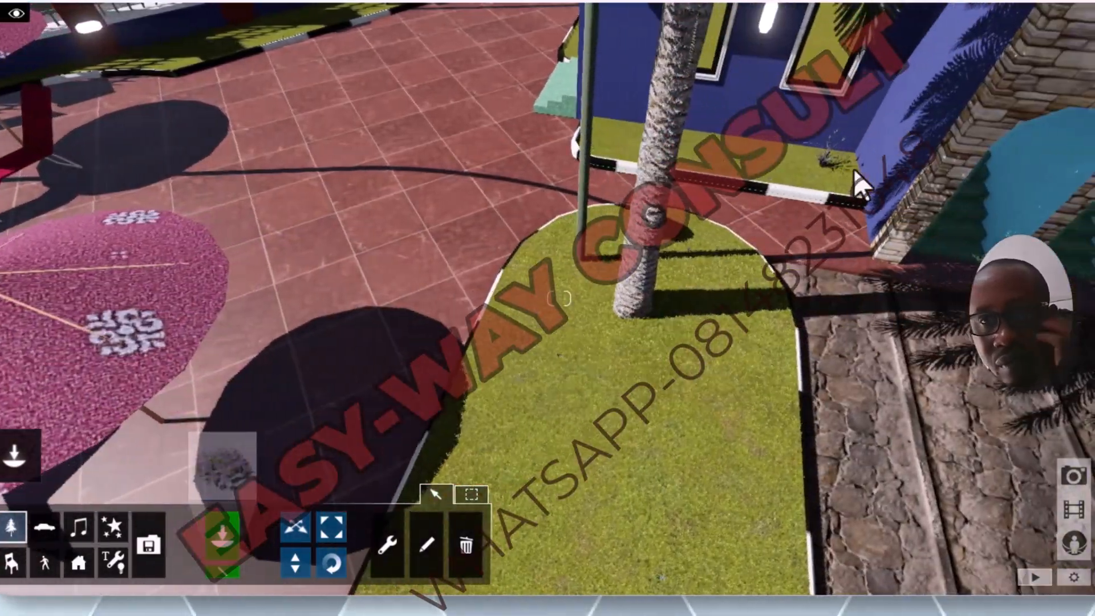
{"action": "key", "text": "w"}
{"action": "key", "text": "a"}
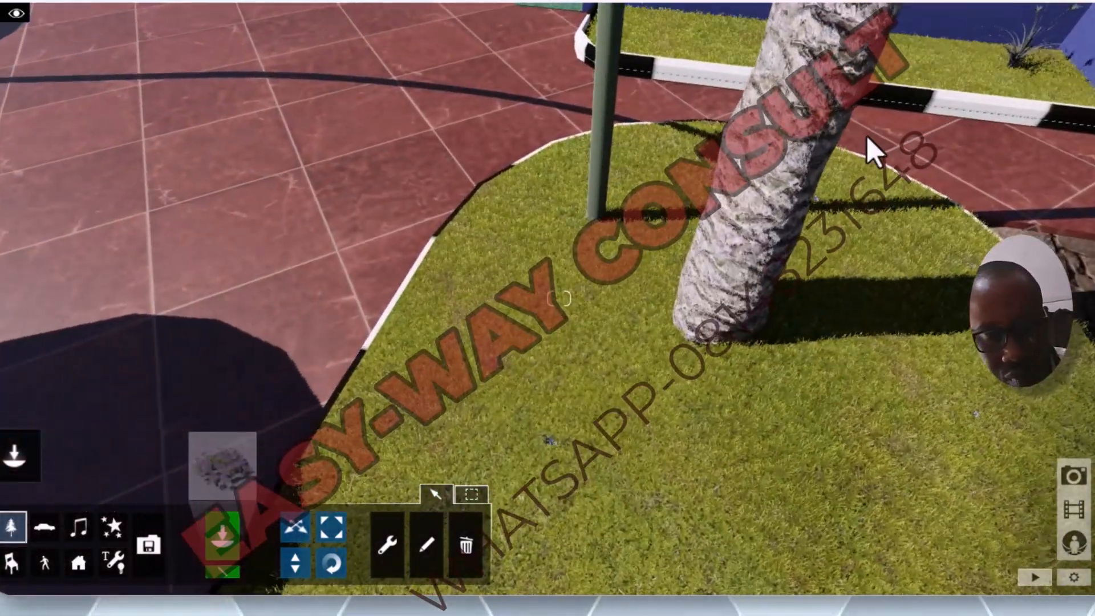
{"action": "key", "text": "d"}
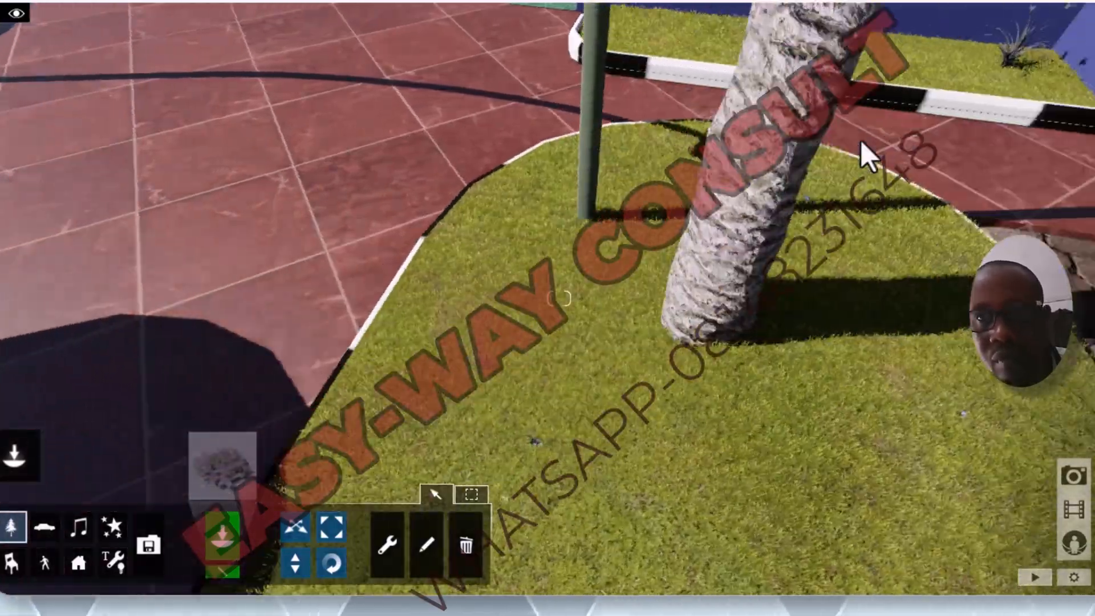
{"action": "key", "text": "q"}
{"action": "key", "text": "w"}
{"action": "key", "text": "w"}
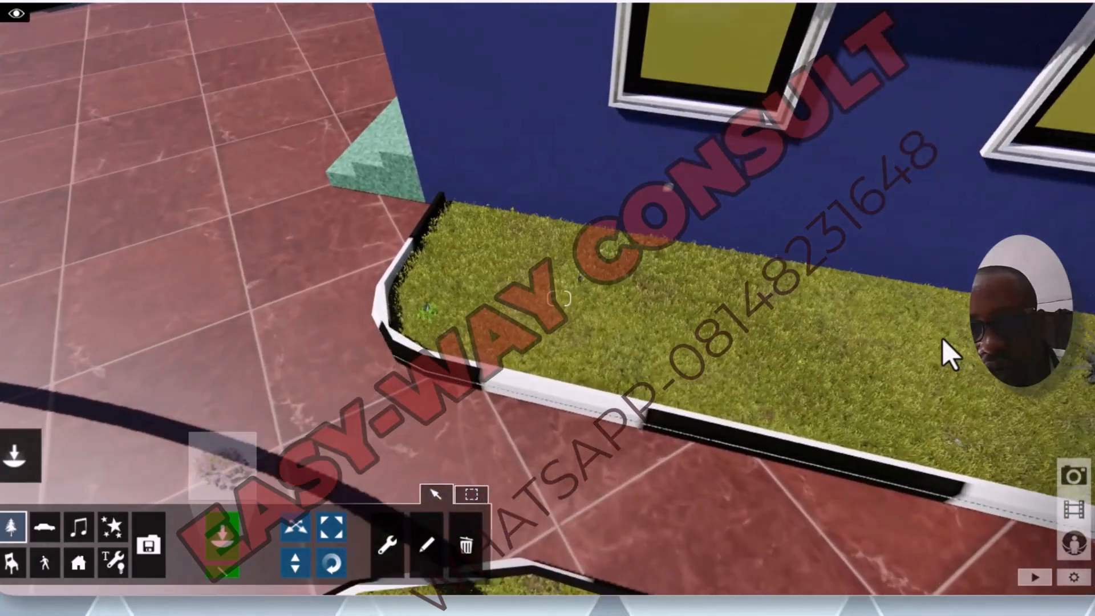
Step: Place a cluster of purple alpine asters along the grass bed under the house windows, starting beside the spiky plant
{"action": "key", "text": "e"}
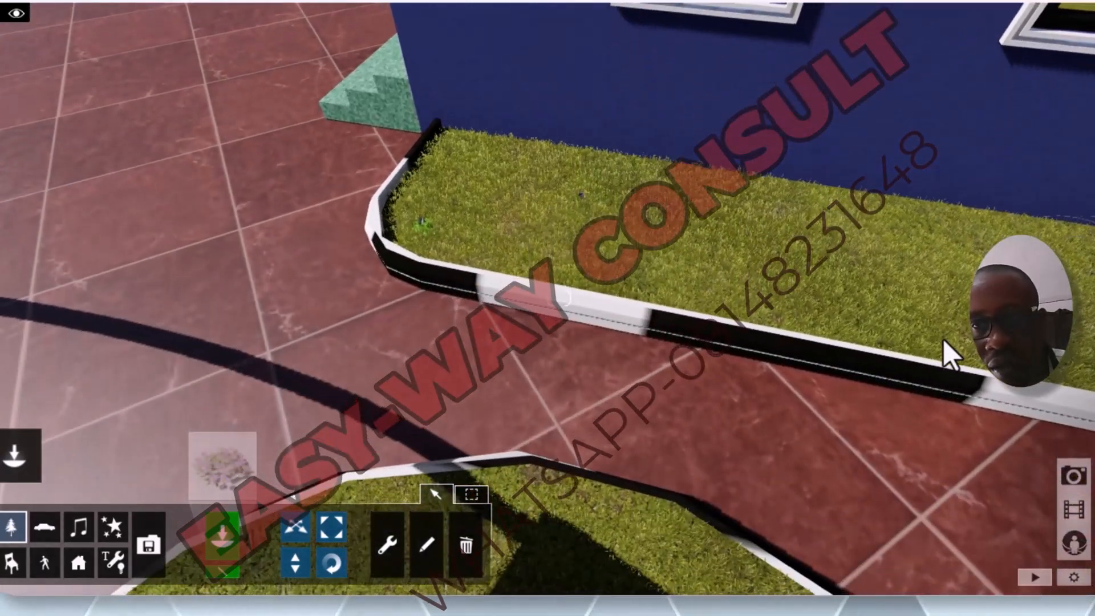
{"action": "key", "text": "q"}
{"action": "key", "text": "a"}
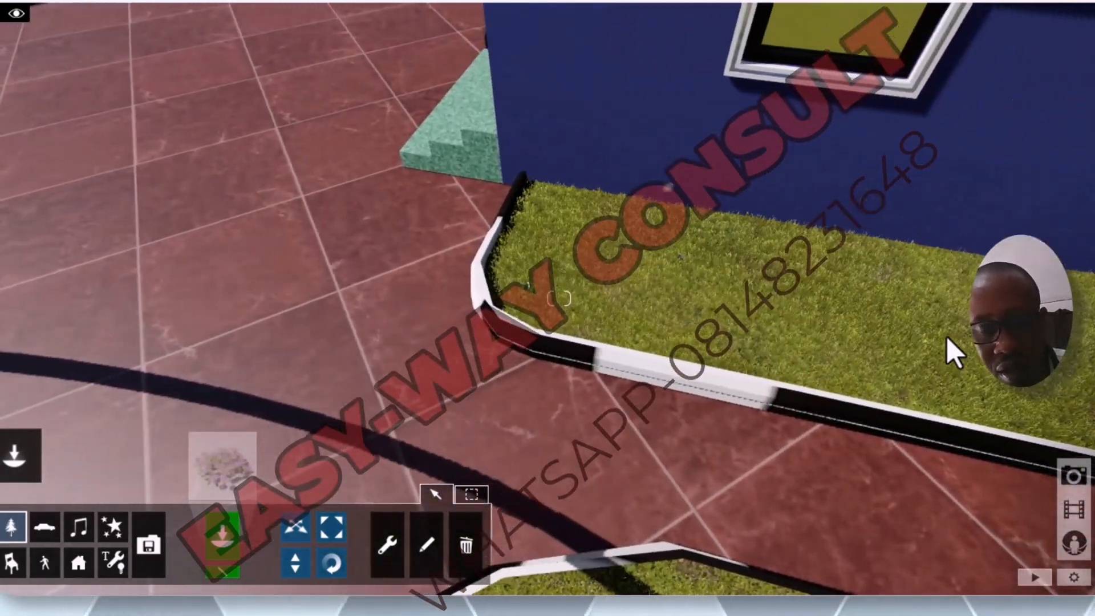
{"action": "key", "text": "d"}
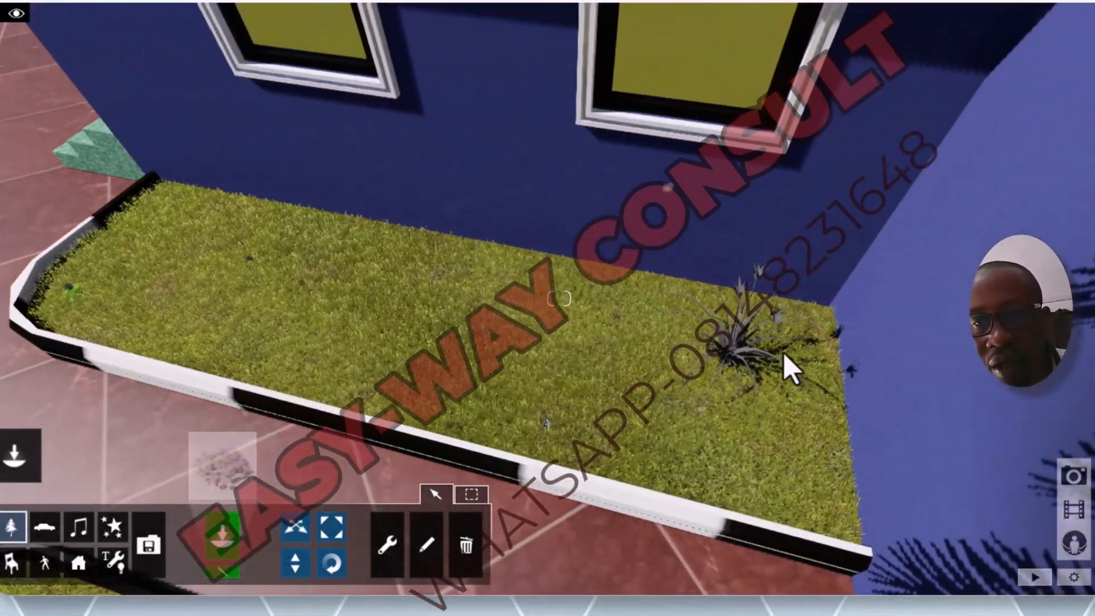
{"action": "key", "text": "w"}
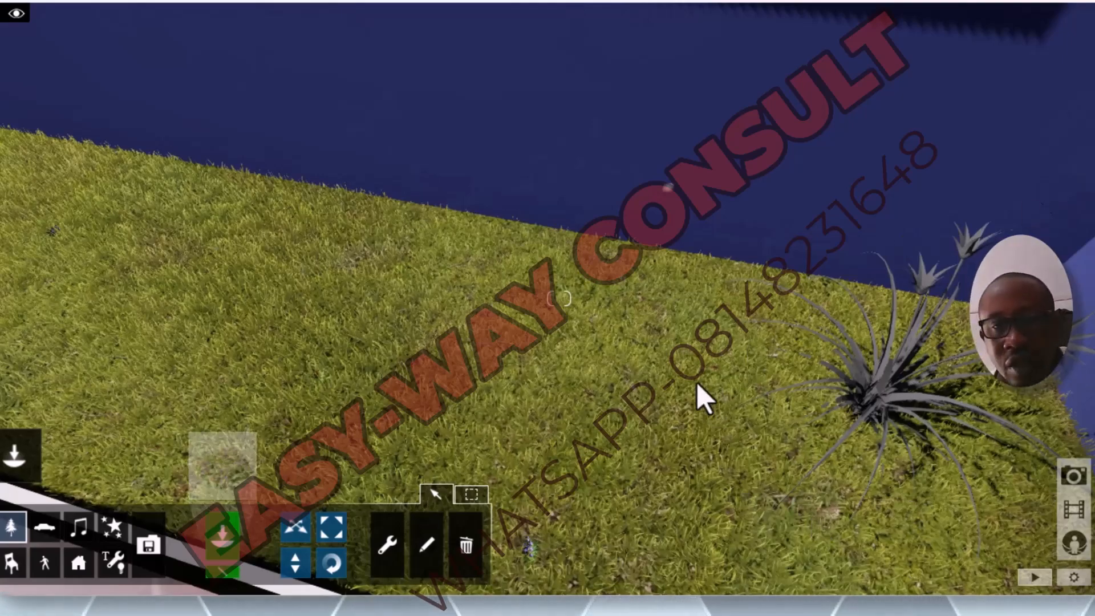
{"action": "scroll", "coordinate": [702, 384], "scroll_direction": "down", "scroll_amount": 3}
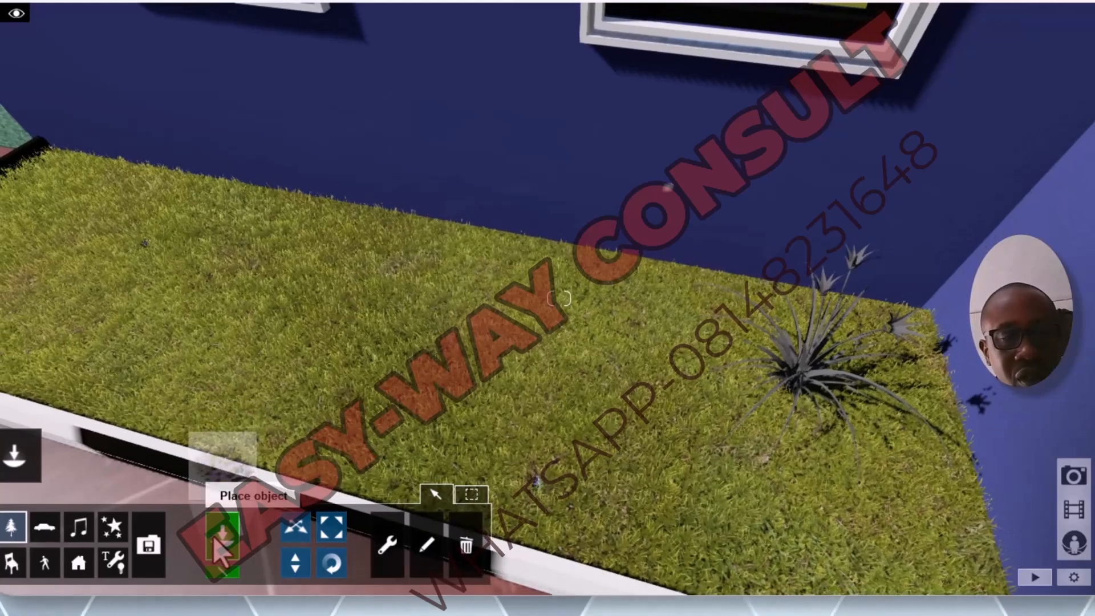
{"action": "left_click", "coordinate": [221, 542]}
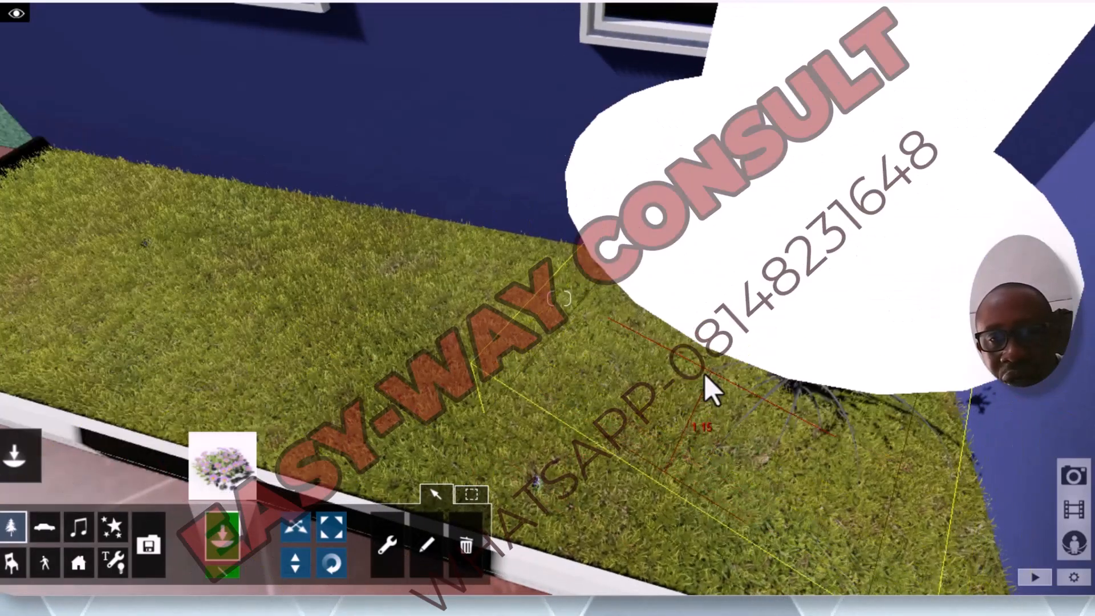
{"action": "left_click", "coordinate": [704, 376]}
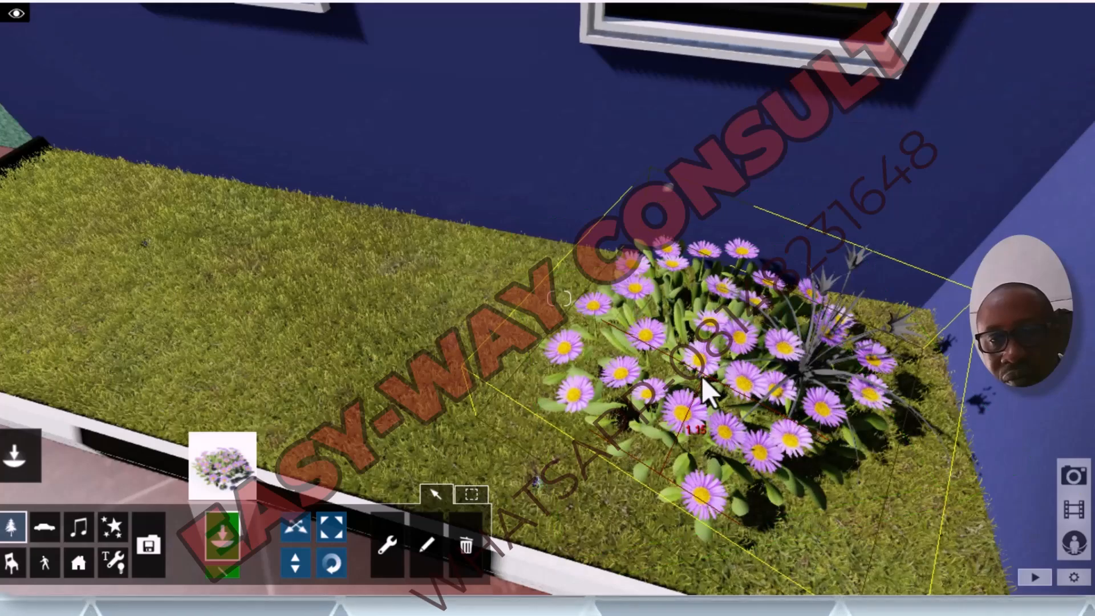
{"action": "left_click", "coordinate": [539, 376]}
{"action": "left_click", "coordinate": [502, 350]}
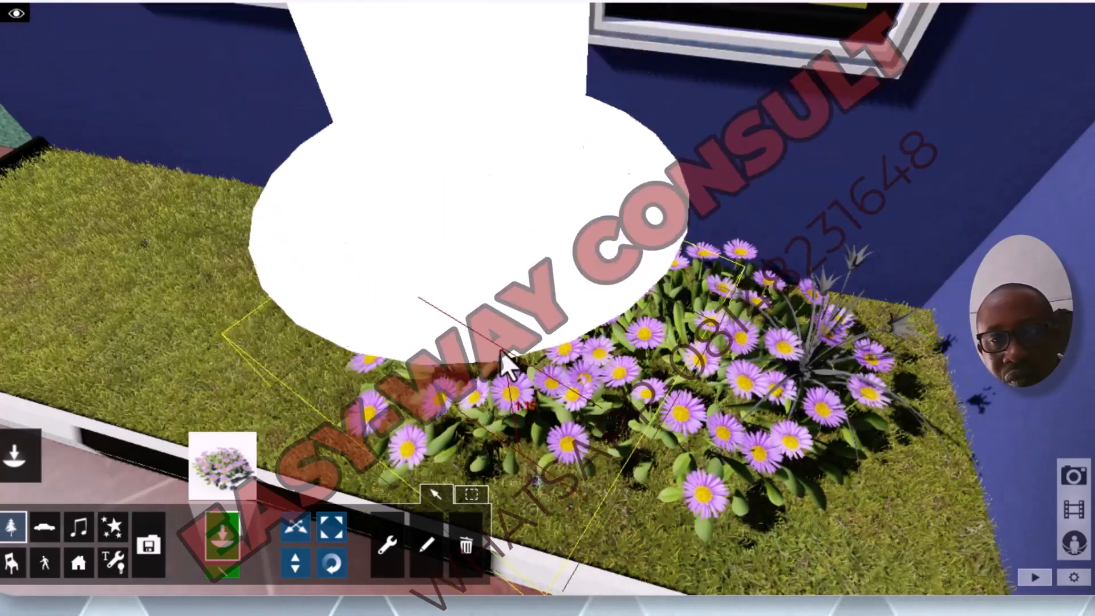
{"action": "left_click", "coordinate": [303, 316]}
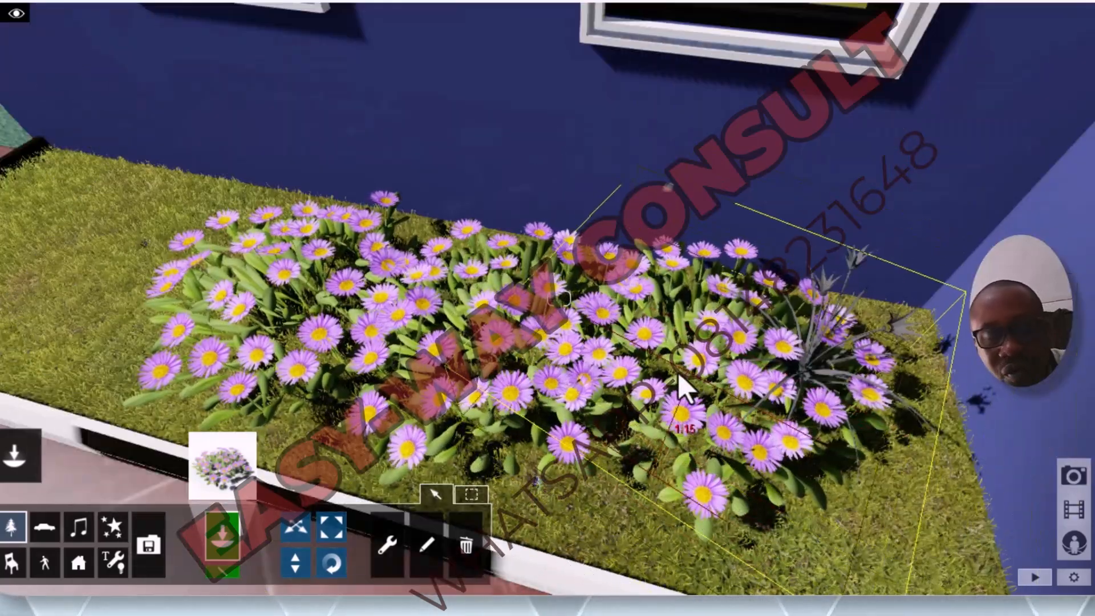
{"action": "left_click", "coordinate": [682, 382]}
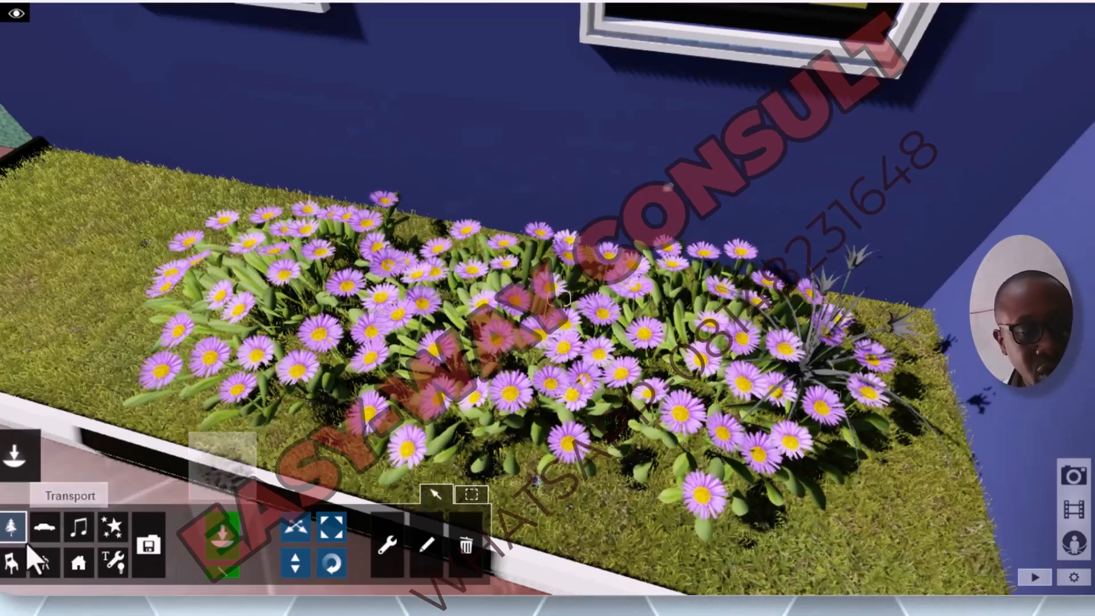
Step: Pick African_Lily_Orange from the Nature Library and place plants among and around the asters in the house bed
{"action": "left_click", "coordinate": [11, 527]}
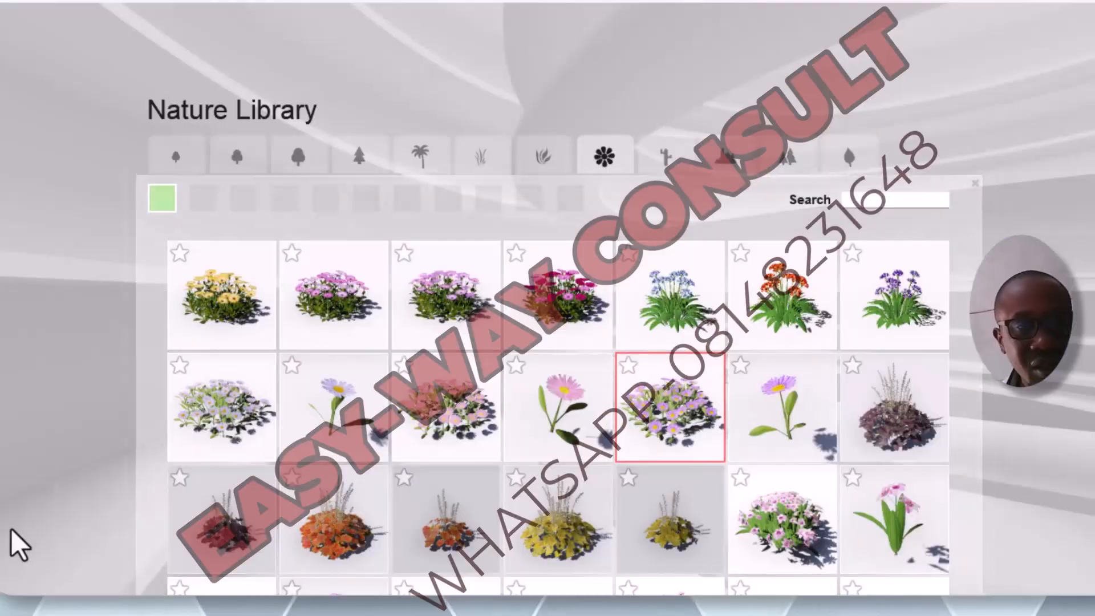
{"action": "left_click", "coordinate": [784, 306]}
{"action": "left_click", "coordinate": [779, 306]}
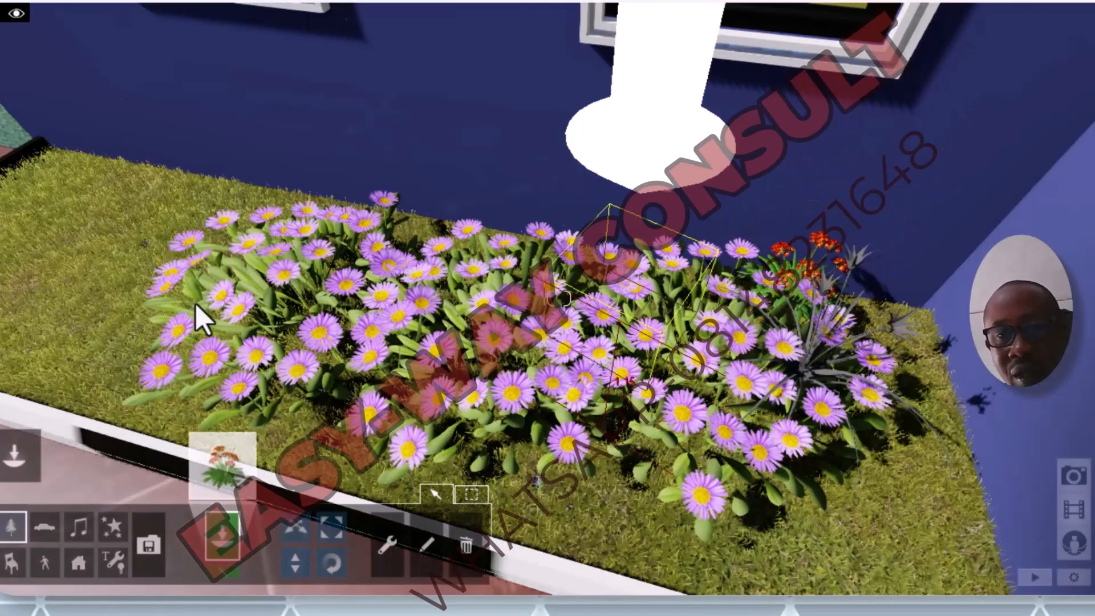
{"action": "left_click", "coordinate": [119, 274]}
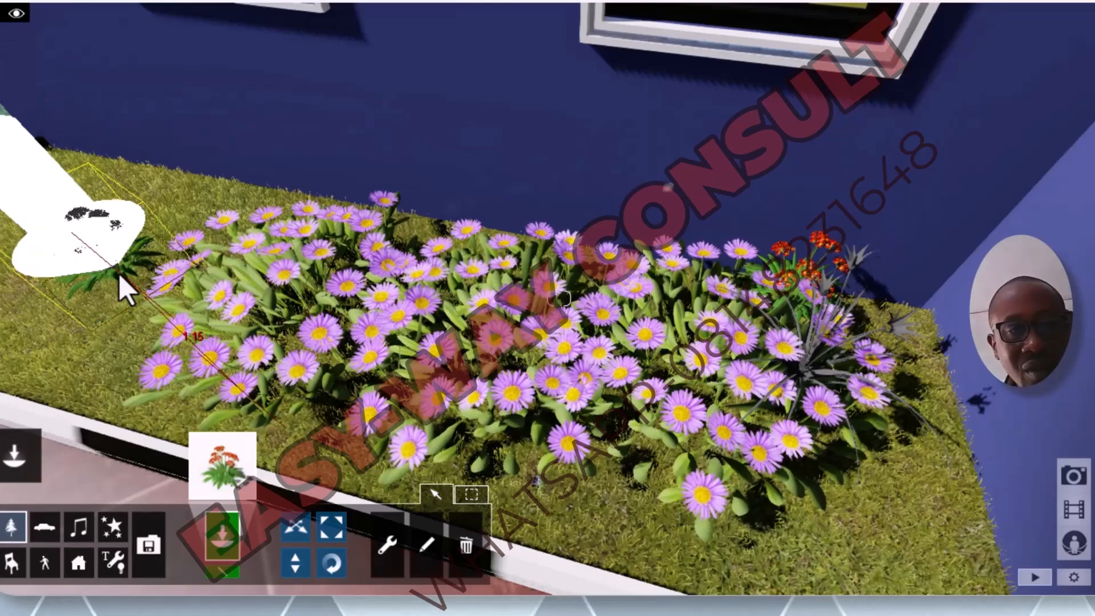
{"action": "left_click", "coordinate": [145, 306]}
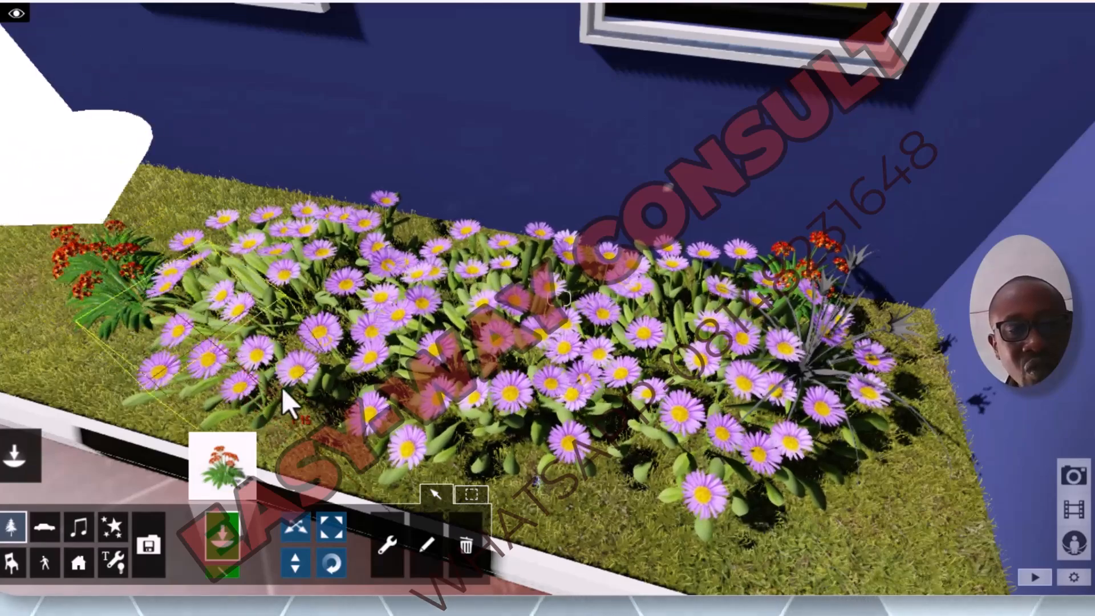
{"action": "left_click", "coordinate": [294, 345]}
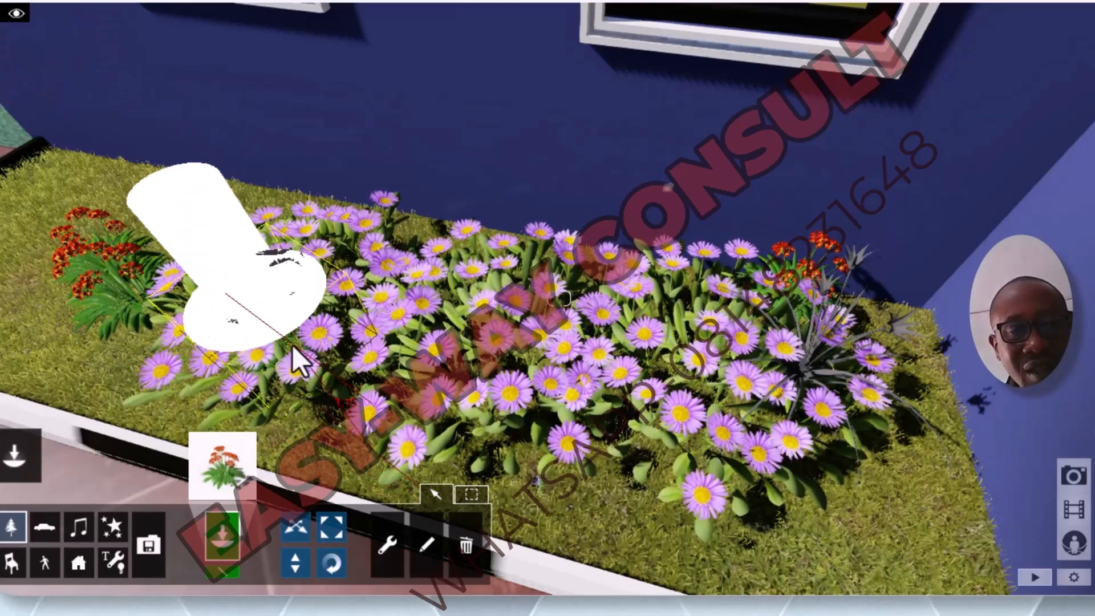
{"action": "left_click", "coordinate": [597, 460]}
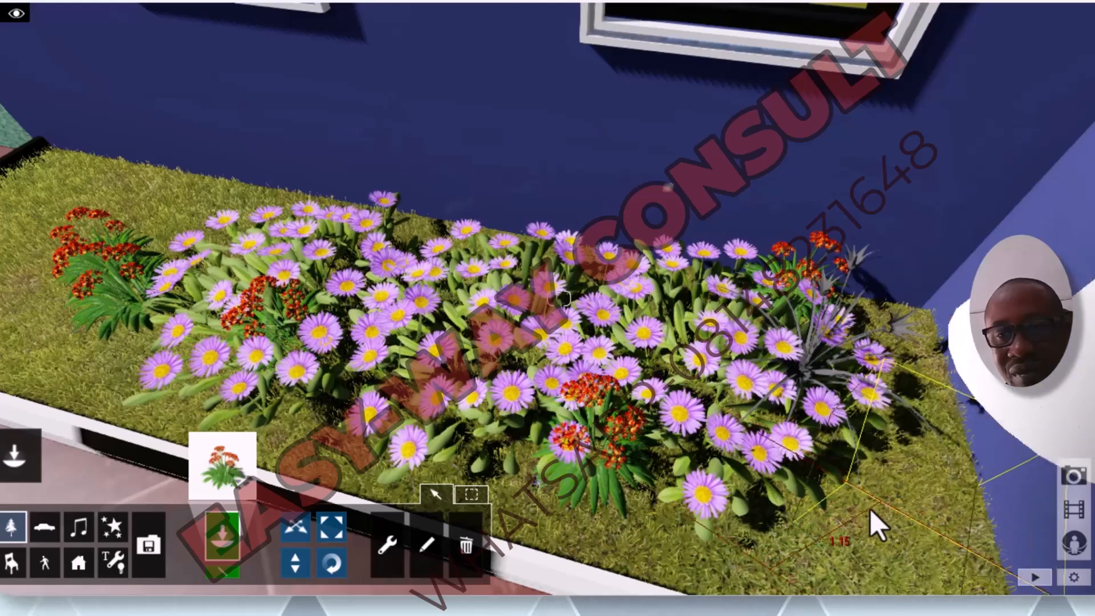
{"action": "left_click", "coordinate": [850, 500]}
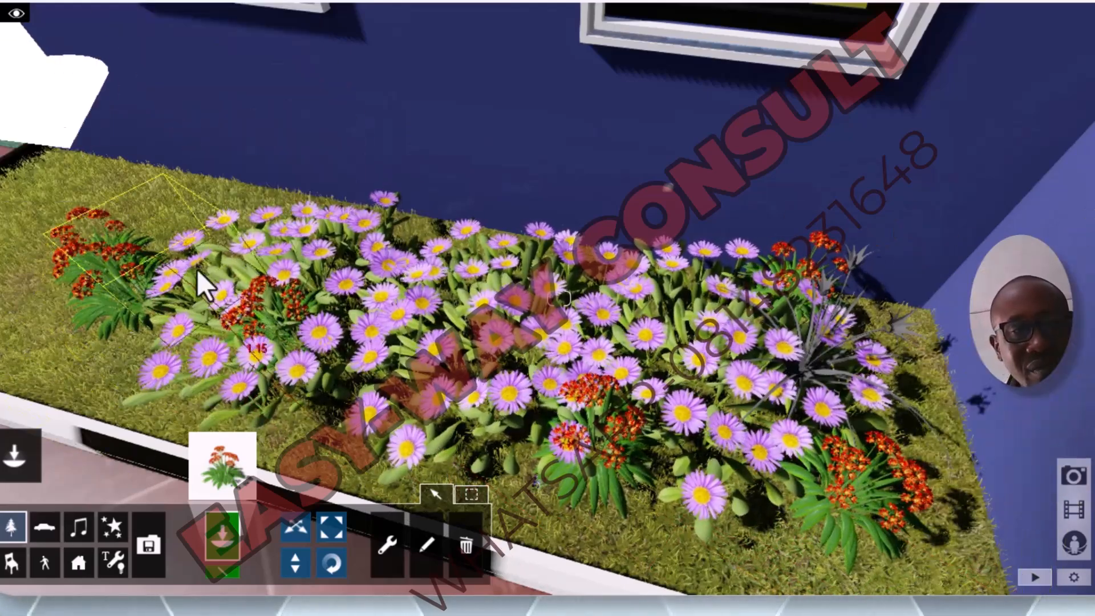
Step: Add more orange African lilies toward the bed's end near the green steps and one in the middle of the asters
{"action": "left_click", "coordinate": [162, 207]}
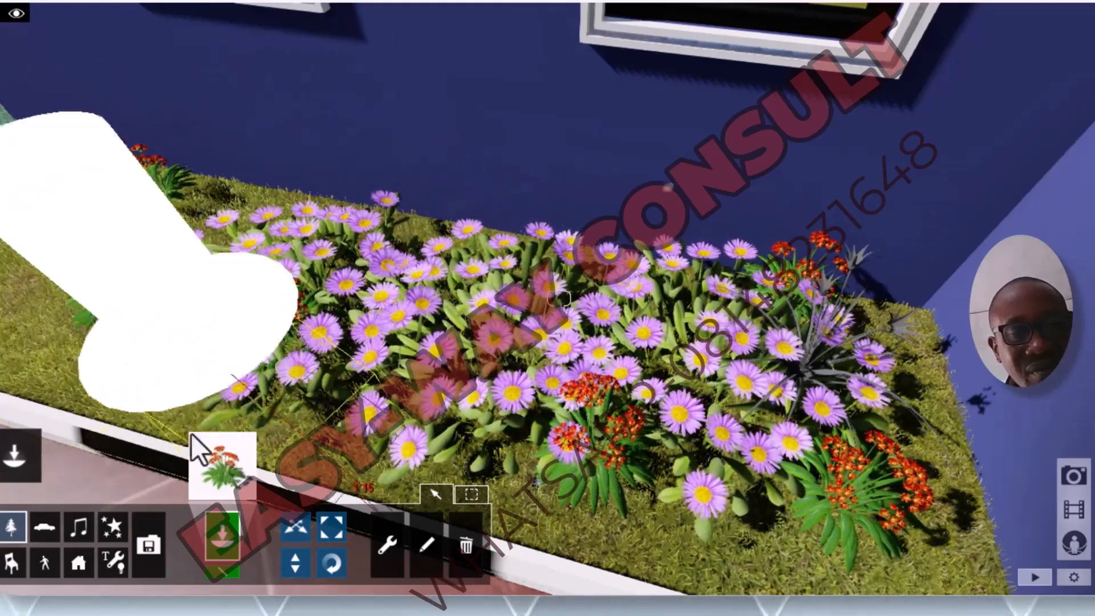
{"action": "left_click", "coordinate": [103, 375]}
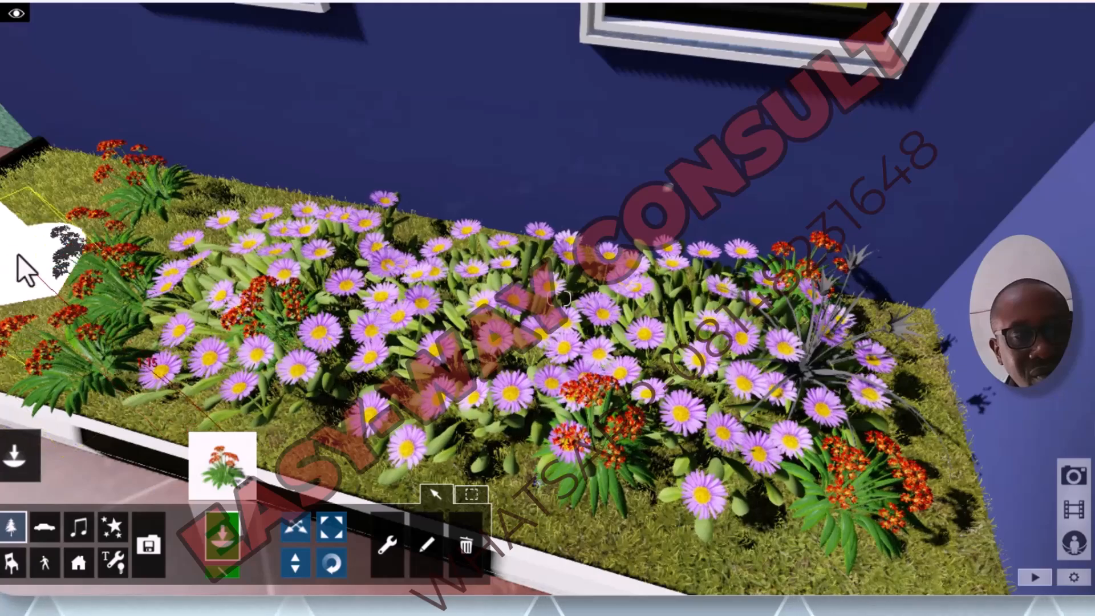
{"action": "left_click", "coordinate": [48, 190]}
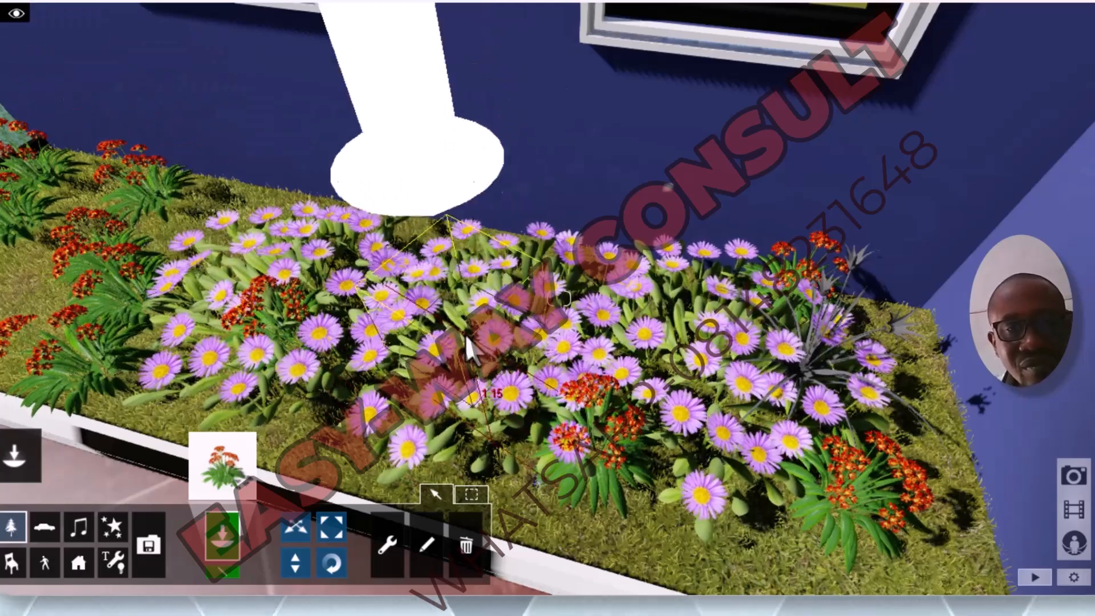
{"action": "left_click", "coordinate": [491, 338]}
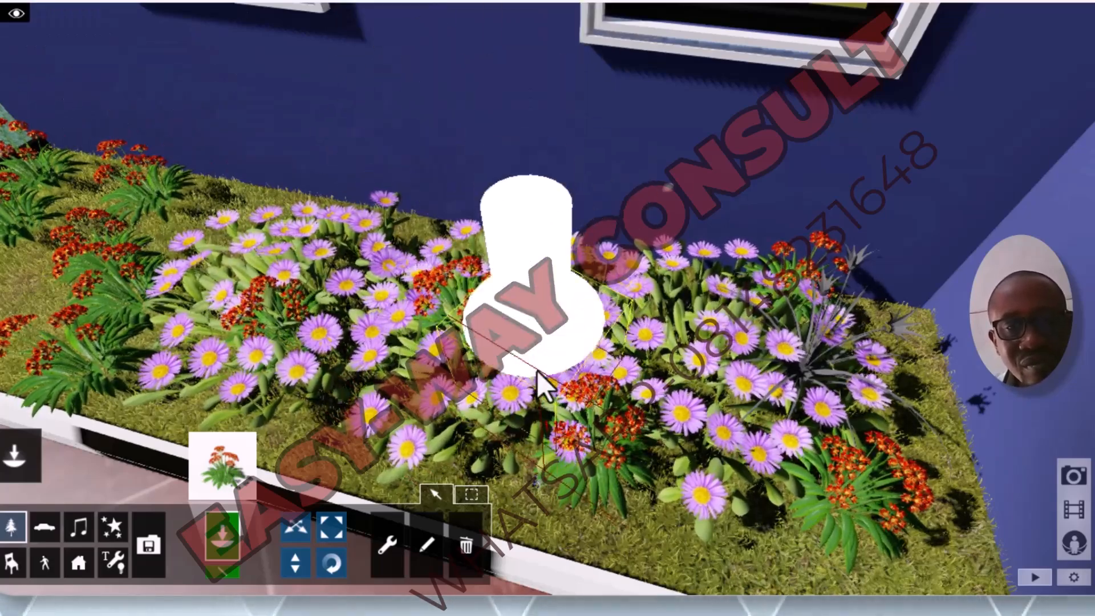
{"action": "scroll", "coordinate": [754, 396], "scroll_direction": "down", "scroll_amount": 5}
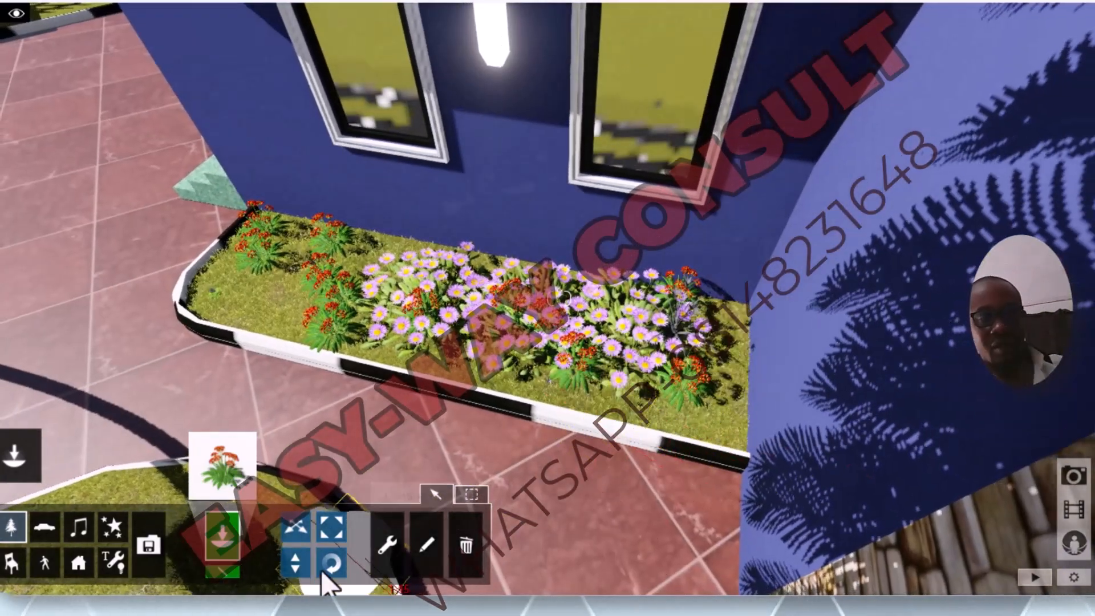
Step: Pick African_Lily_Blue from the Nature Library and place plants beside the orange lilies at both ends of the house bed
{"action": "left_click", "coordinate": [7, 537]}
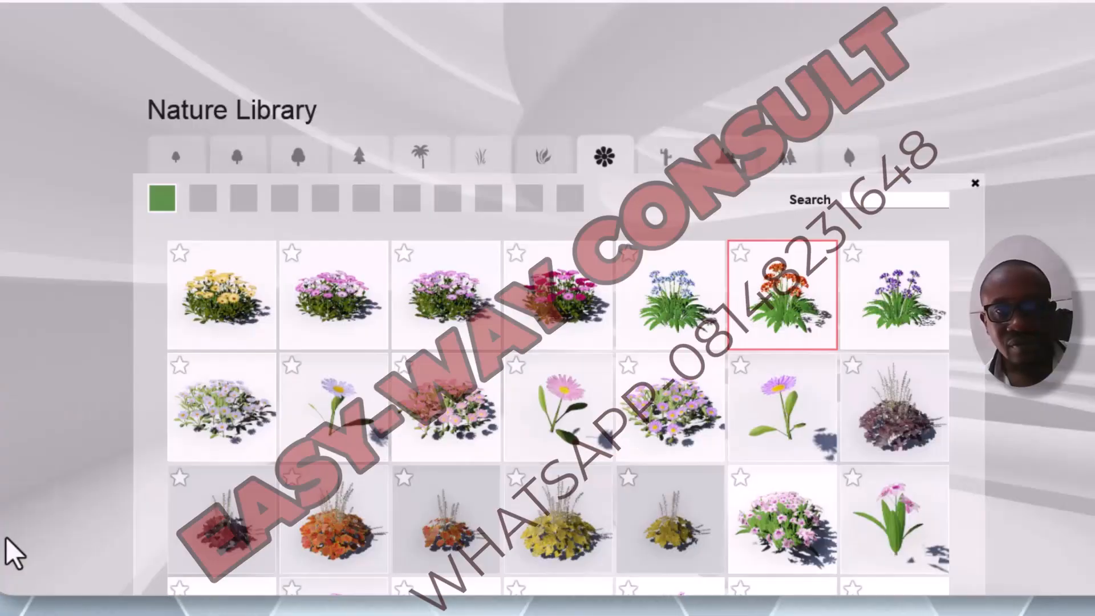
{"action": "left_click", "coordinate": [696, 307]}
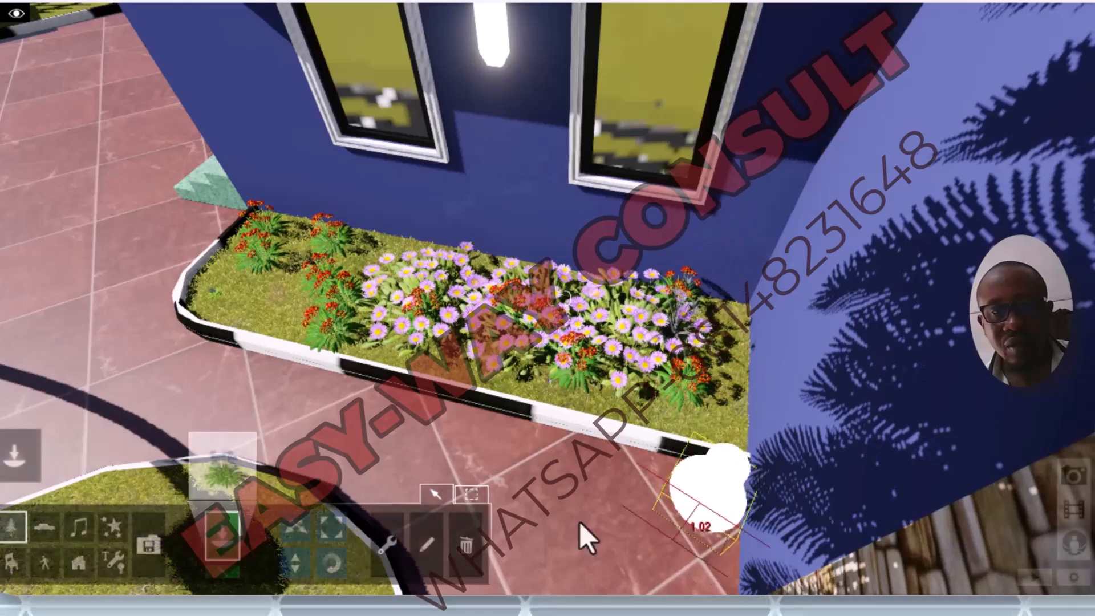
{"action": "left_click", "coordinate": [303, 304]}
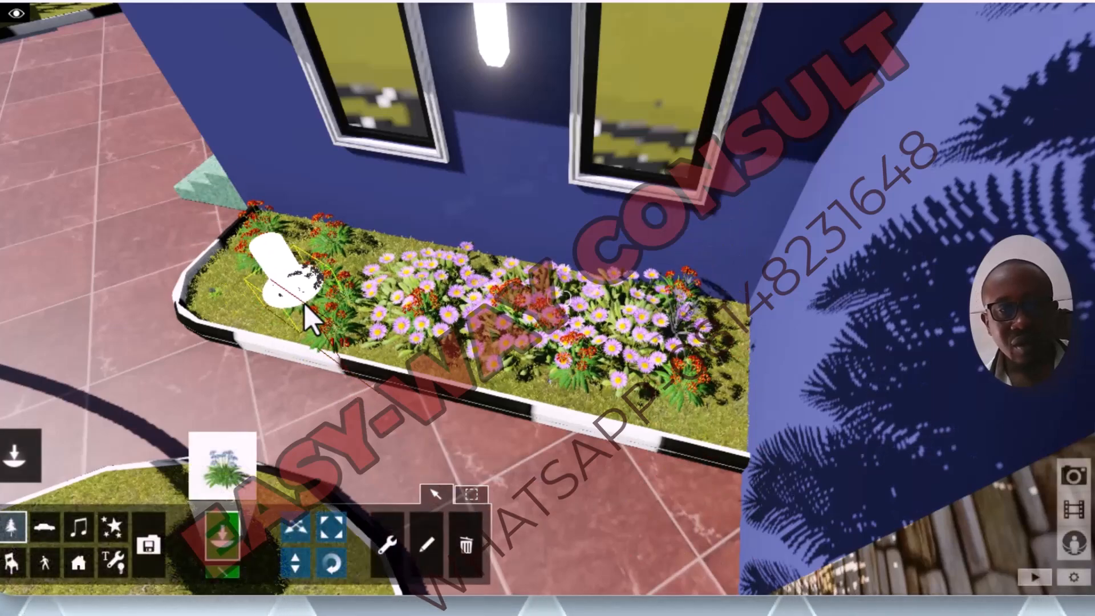
{"action": "left_click", "coordinate": [371, 260]}
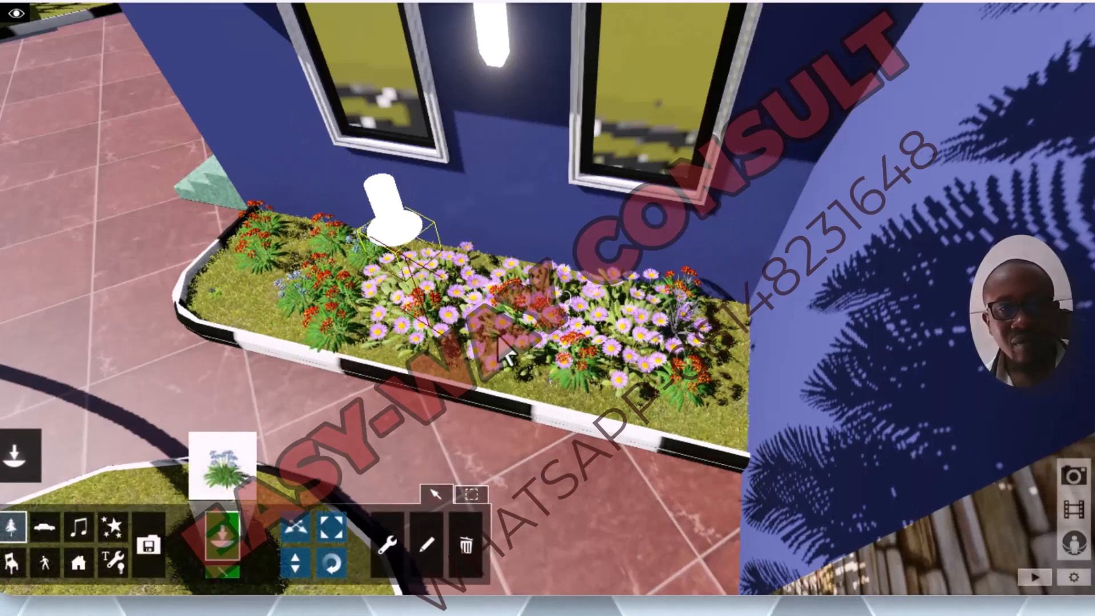
{"action": "left_click", "coordinate": [653, 410]}
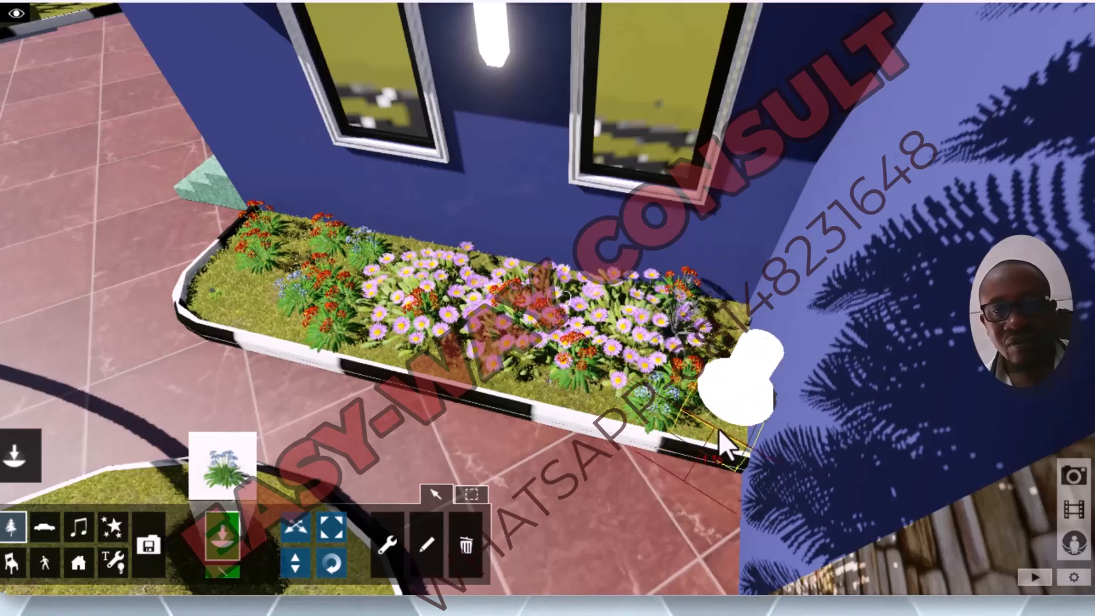
Step: Place more African_Lily_Blue plants at both ends of the house bed and along its front edge
{"action": "left_click", "coordinate": [731, 394]}
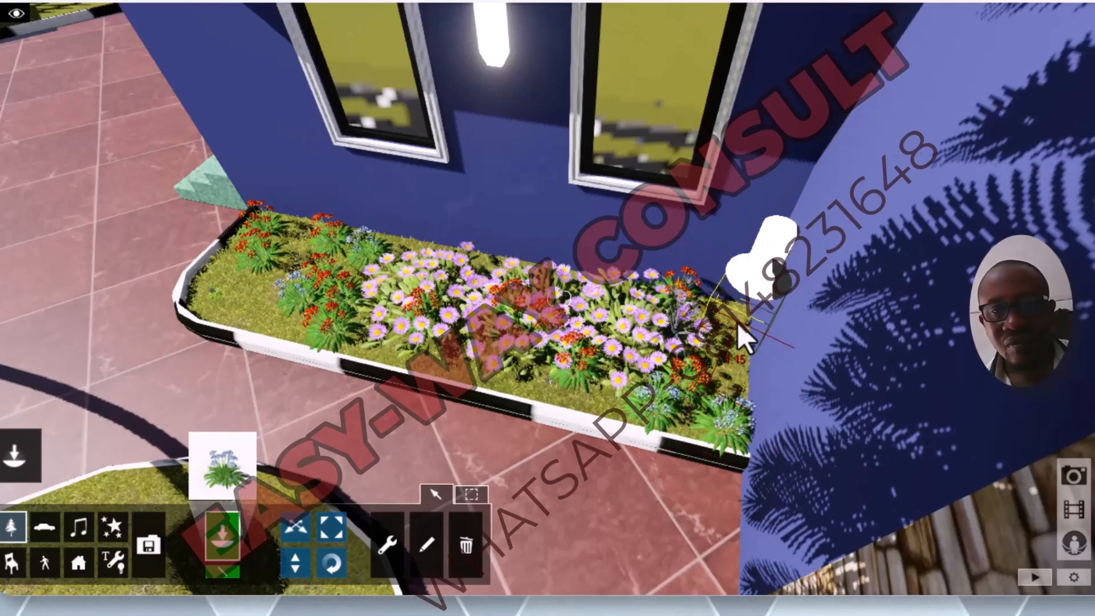
{"action": "left_click", "coordinate": [746, 297]}
{"action": "left_click", "coordinate": [599, 408]}
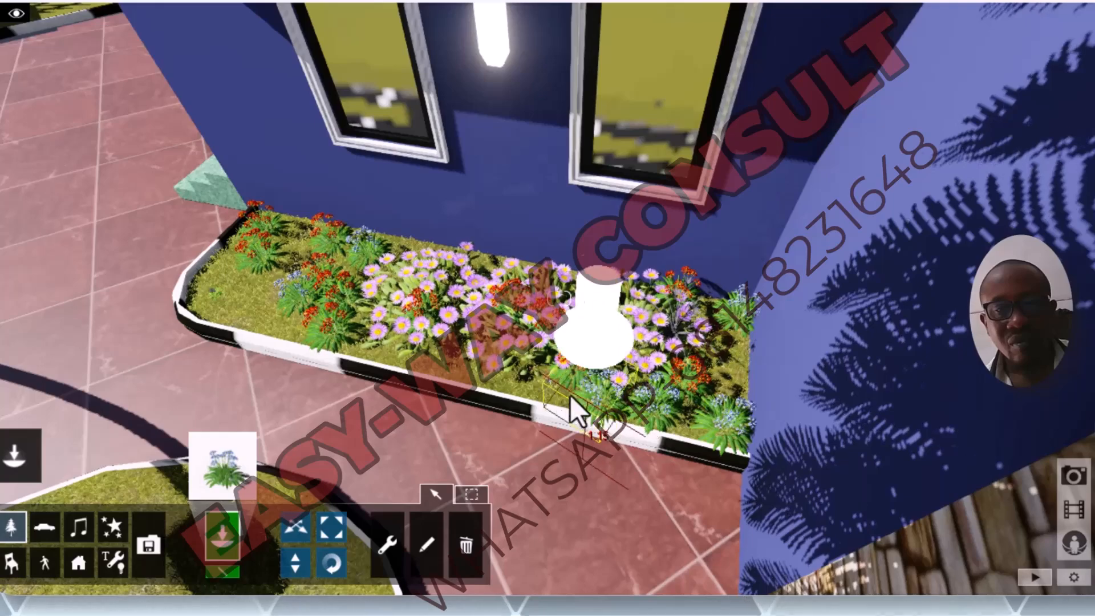
{"action": "left_click", "coordinate": [232, 301]}
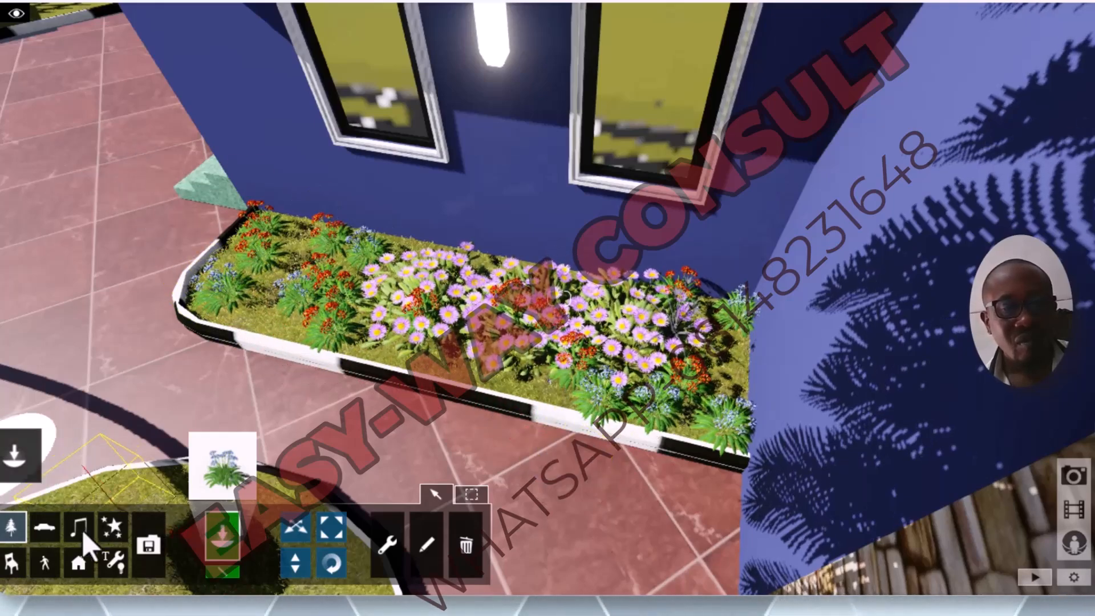
Step: Pick the pink-purple African daisy bush from the Nature Library and place three at the bed's end near the green steps
{"action": "left_click", "coordinate": [13, 533]}
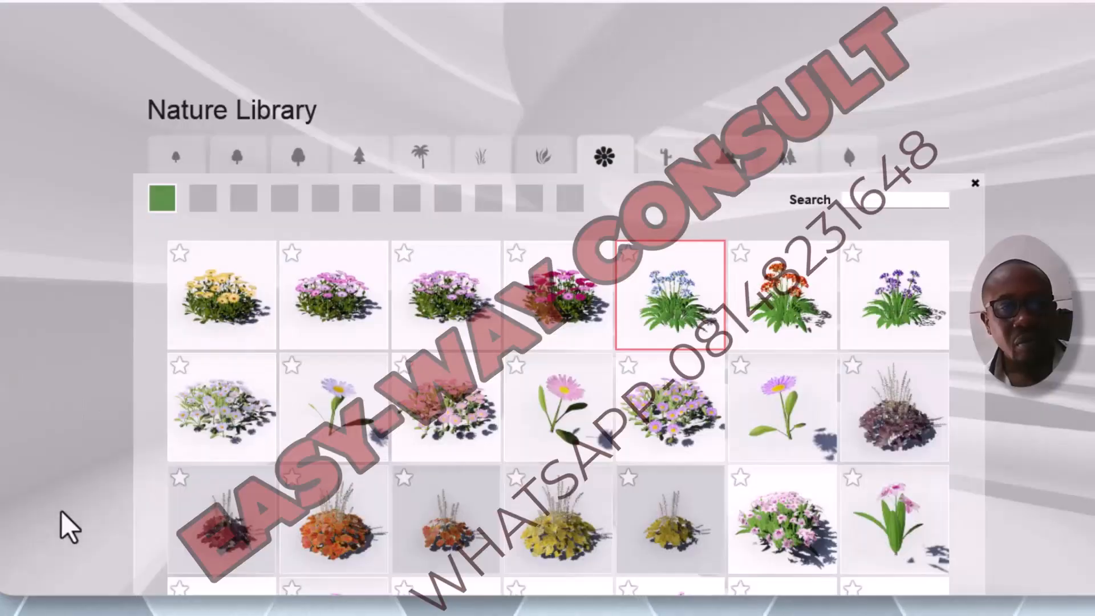
{"action": "left_click", "coordinate": [422, 368]}
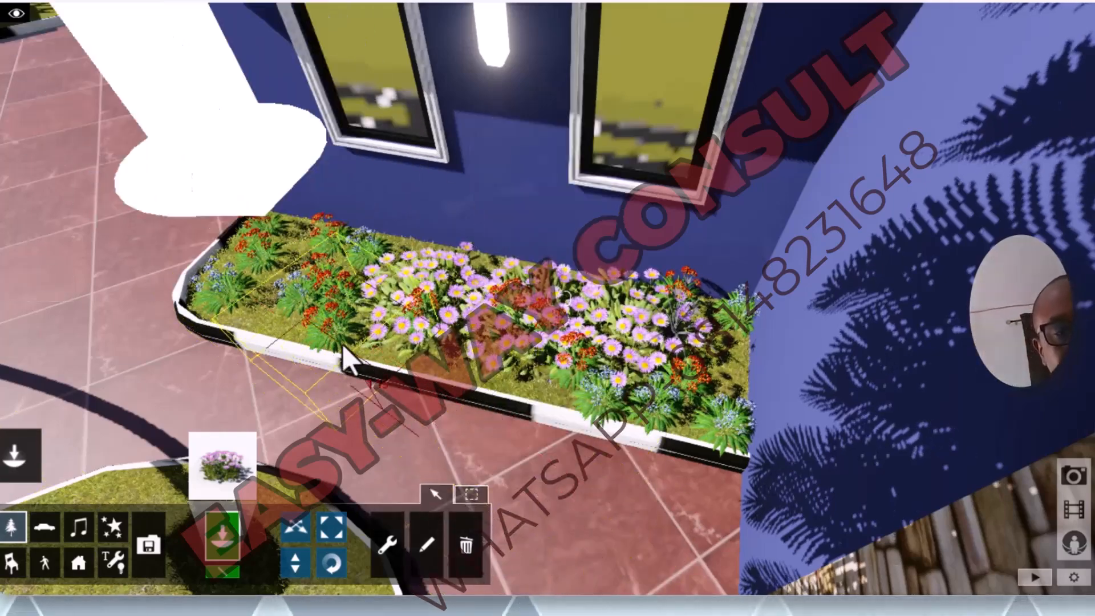
{"action": "left_click", "coordinate": [279, 330]}
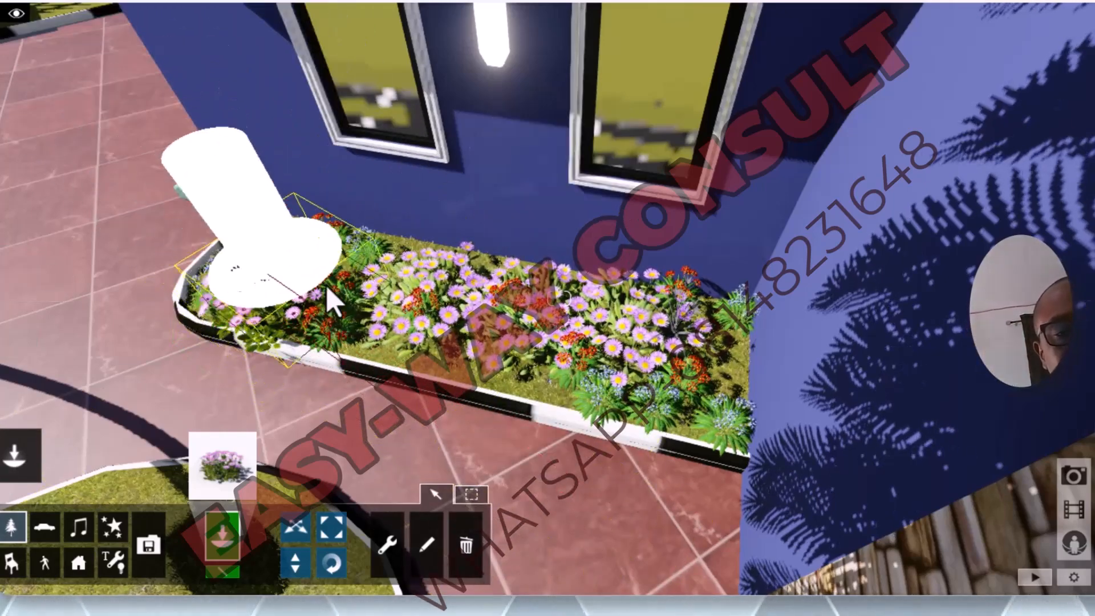
{"action": "left_click", "coordinate": [344, 251]}
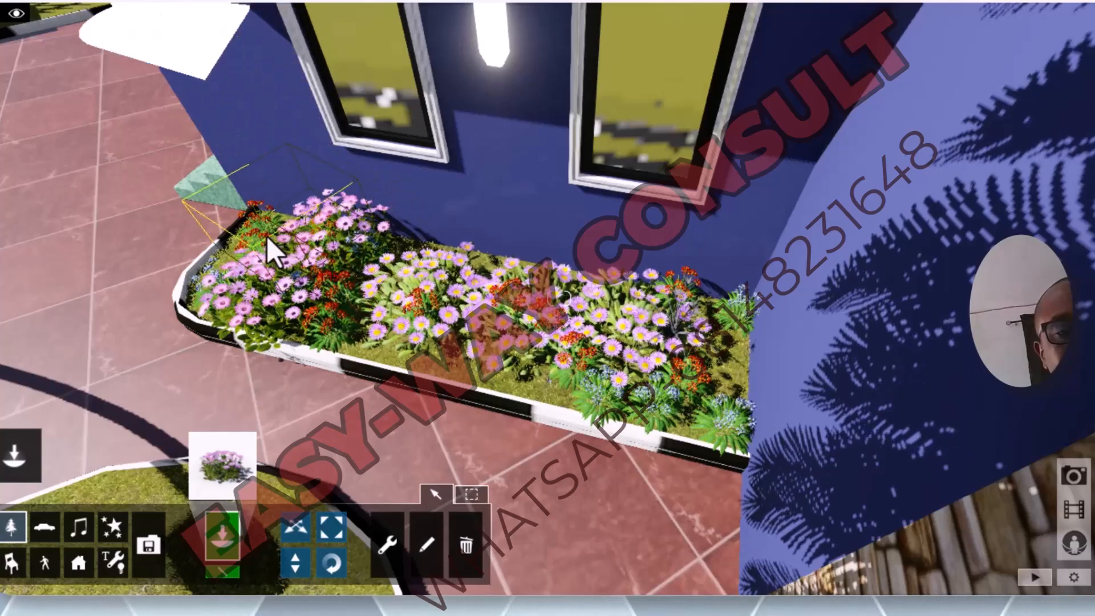
{"action": "left_click", "coordinate": [242, 245]}
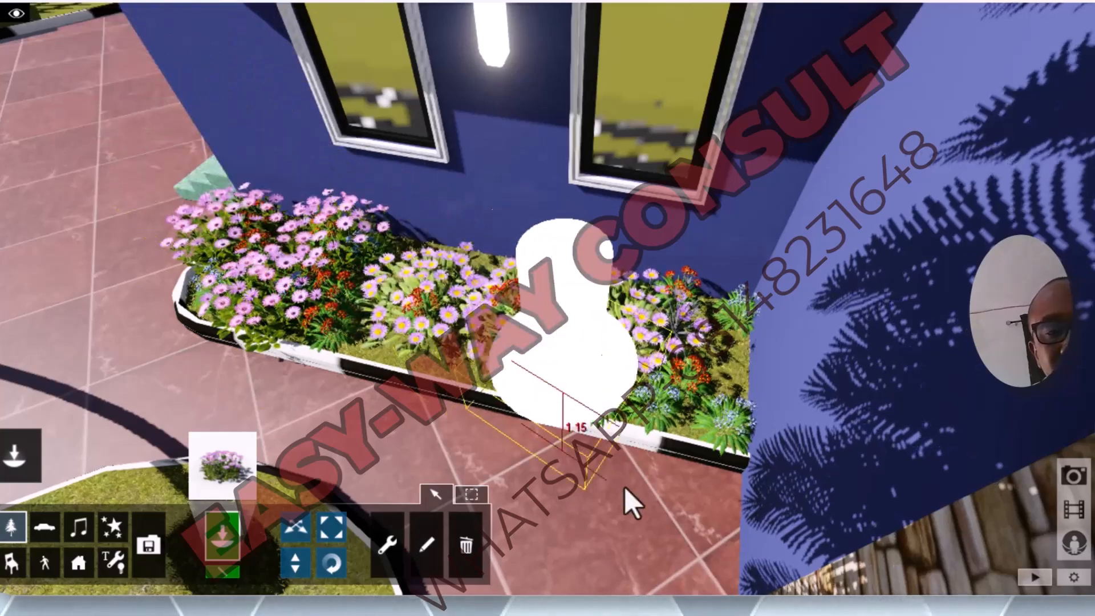
Step: Place four of the same daisy bushes in a row in the empty grass bed on the other side of the porch
{"action": "key", "text": "shift+s"}
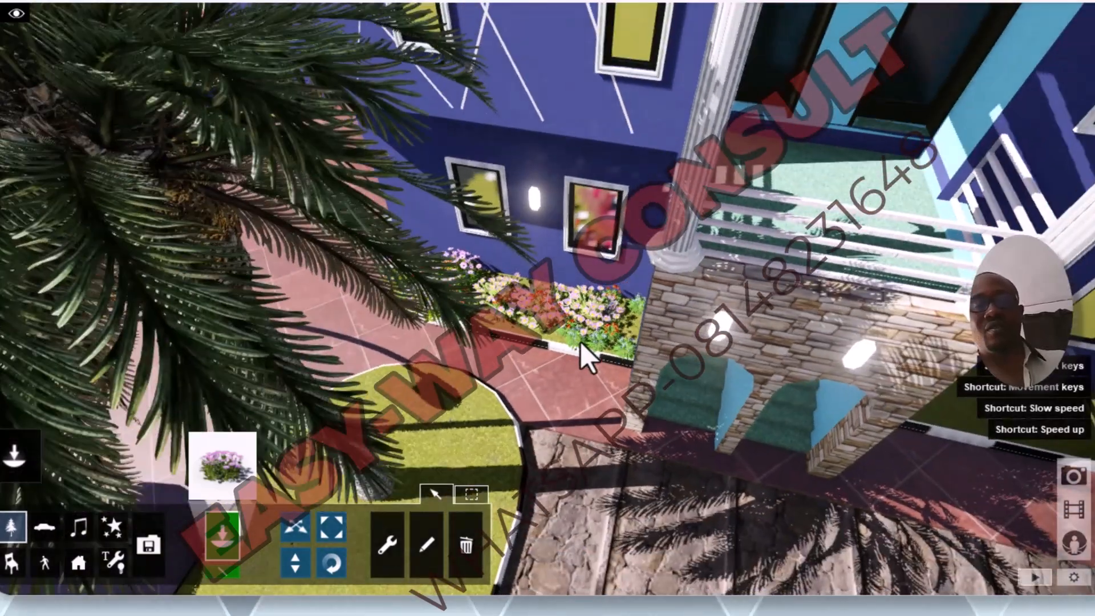
{"action": "key", "text": "shift+s"}
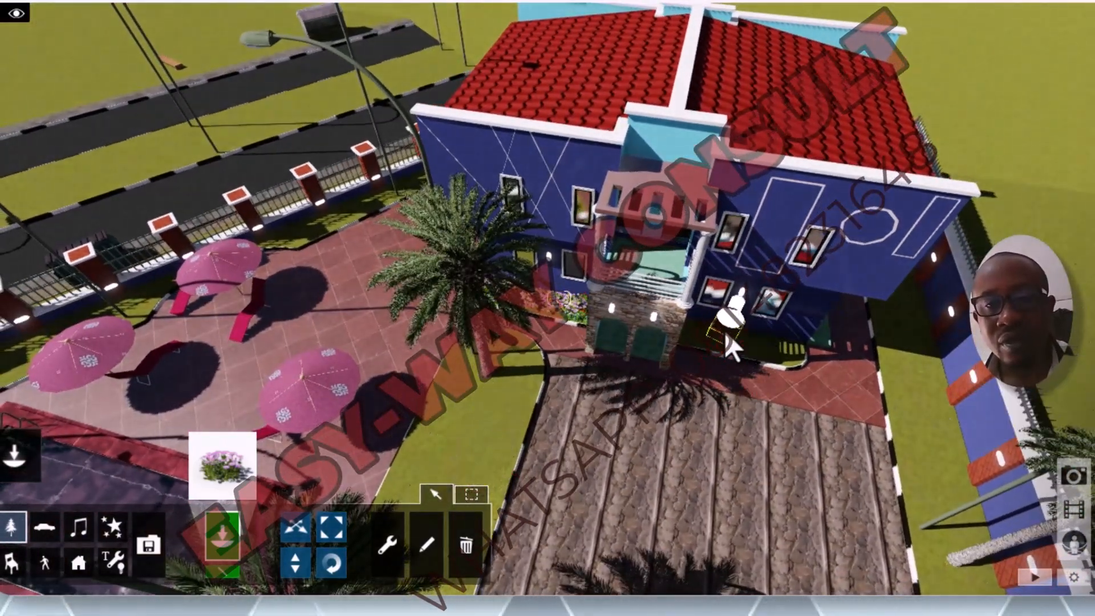
{"action": "key", "text": "w"}
{"action": "key", "text": "a"}
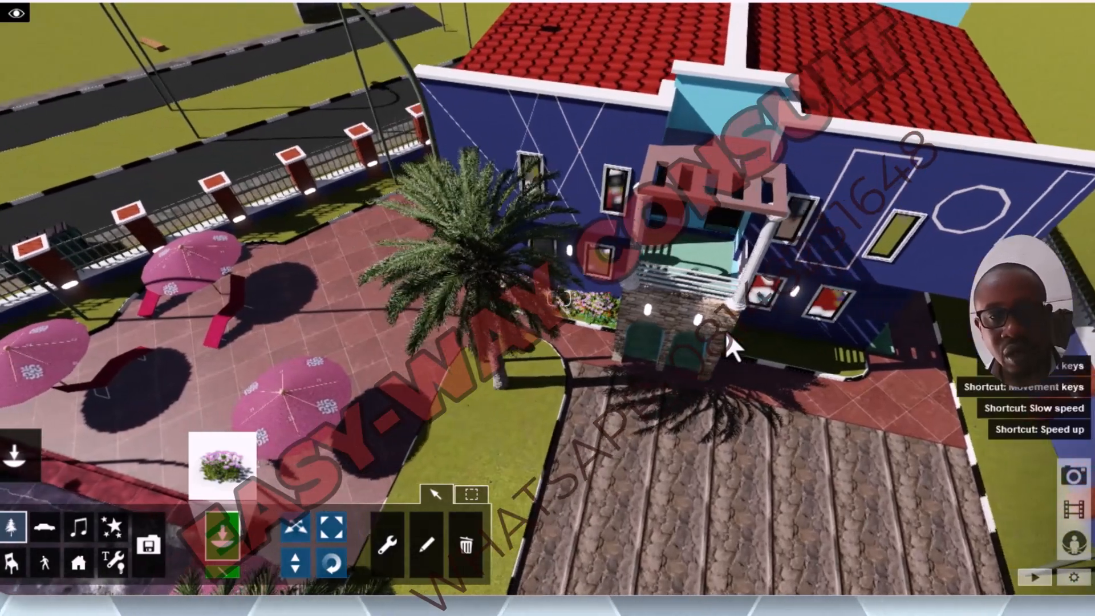
{"action": "key", "text": "d"}
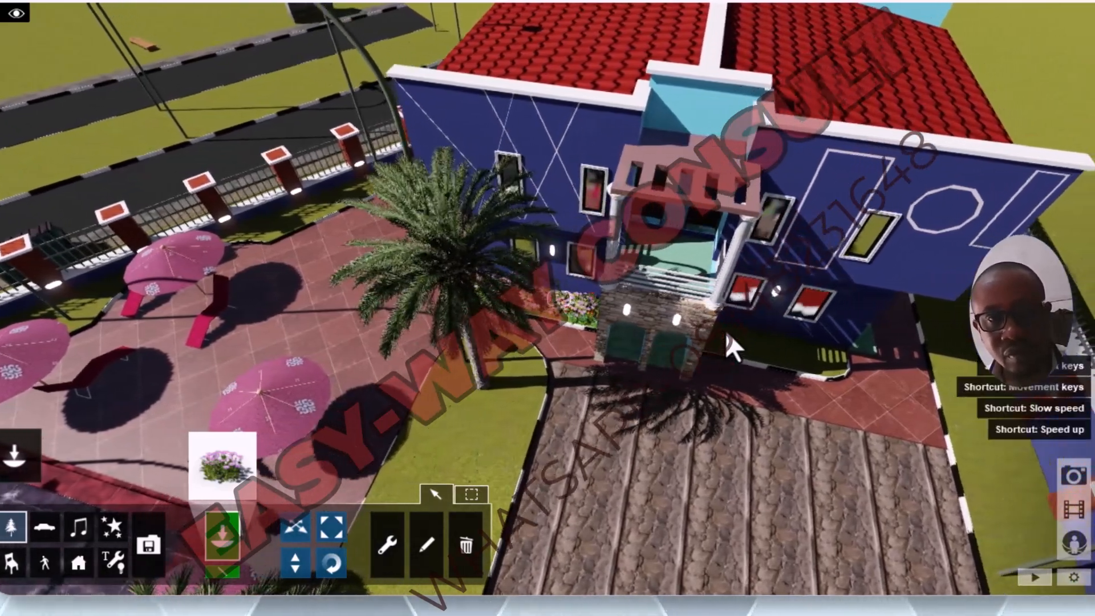
{"action": "key", "text": "d"}
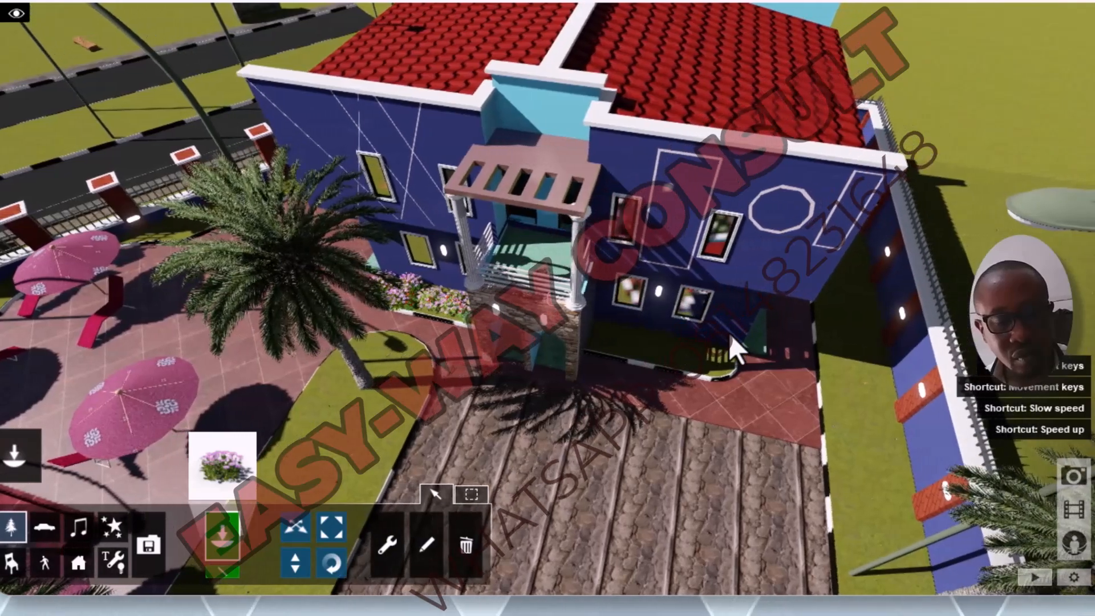
{"action": "key", "text": "q"}
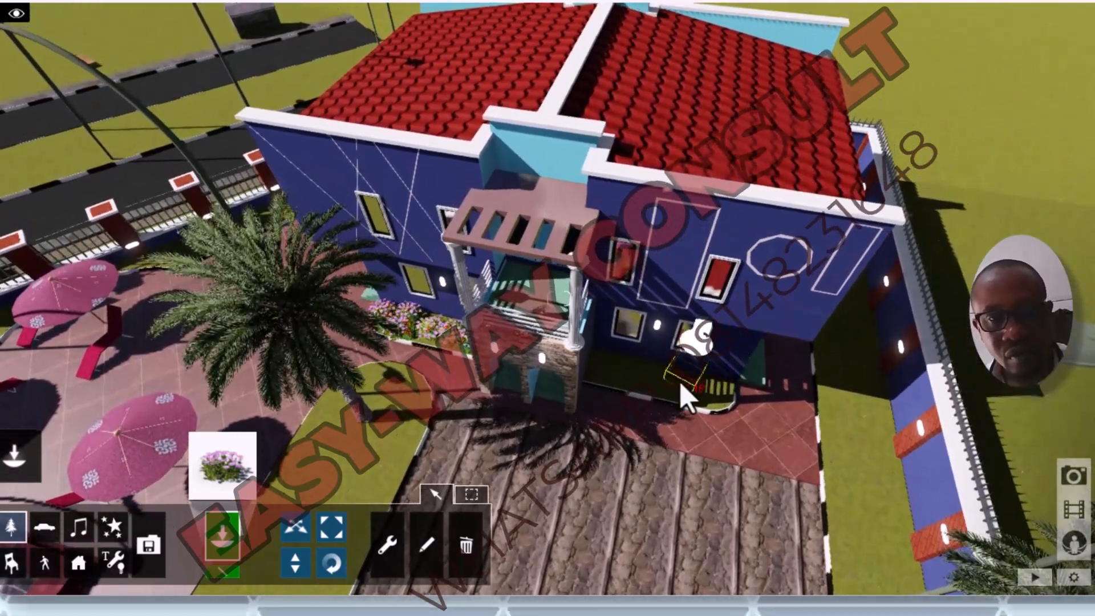
{"action": "key", "text": "w"}
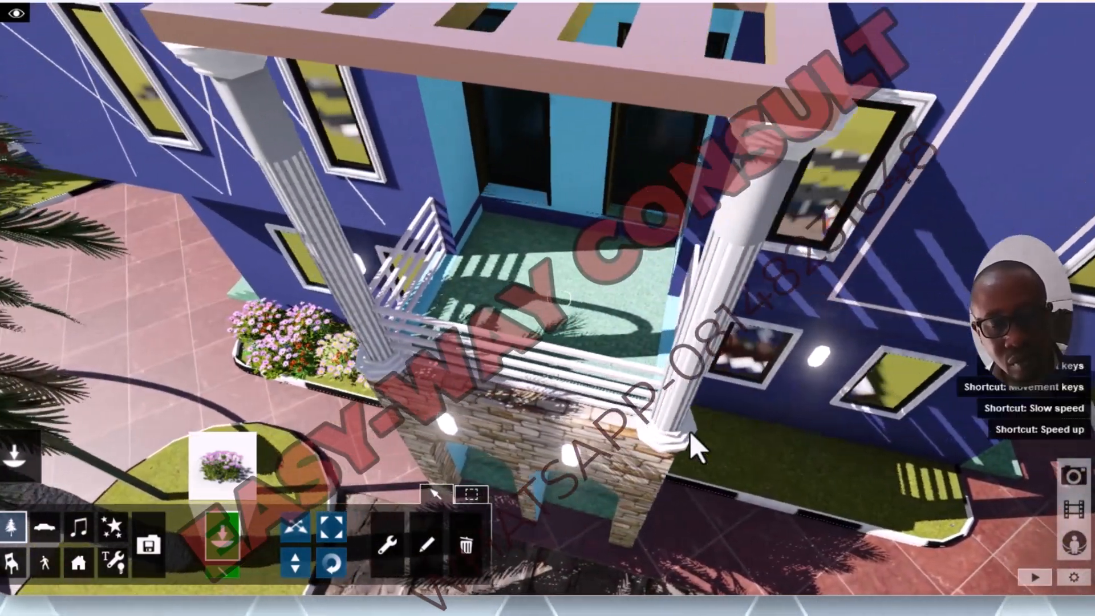
{"action": "key", "text": "d"}
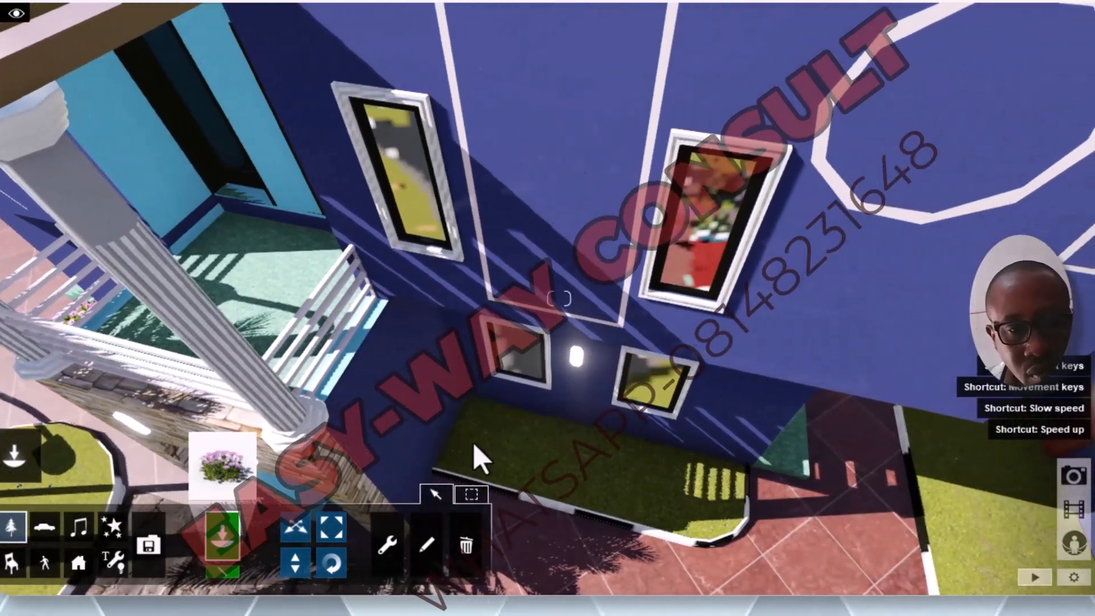
{"action": "key", "text": "w"}
{"action": "key", "text": "s"}
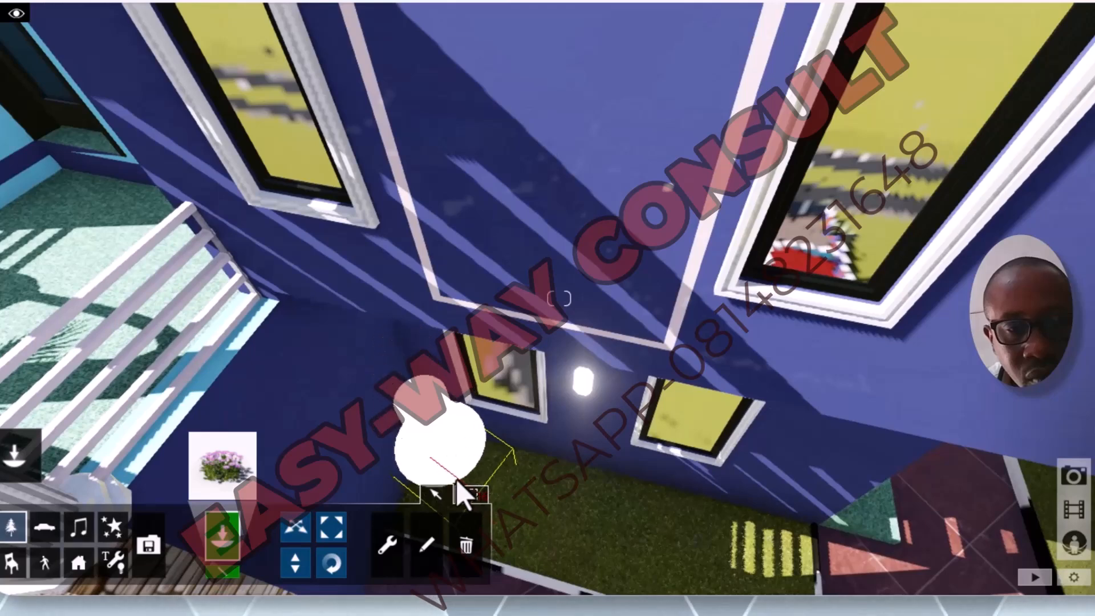
{"action": "left_click", "coordinate": [457, 480]}
{"action": "left_click", "coordinate": [545, 510]}
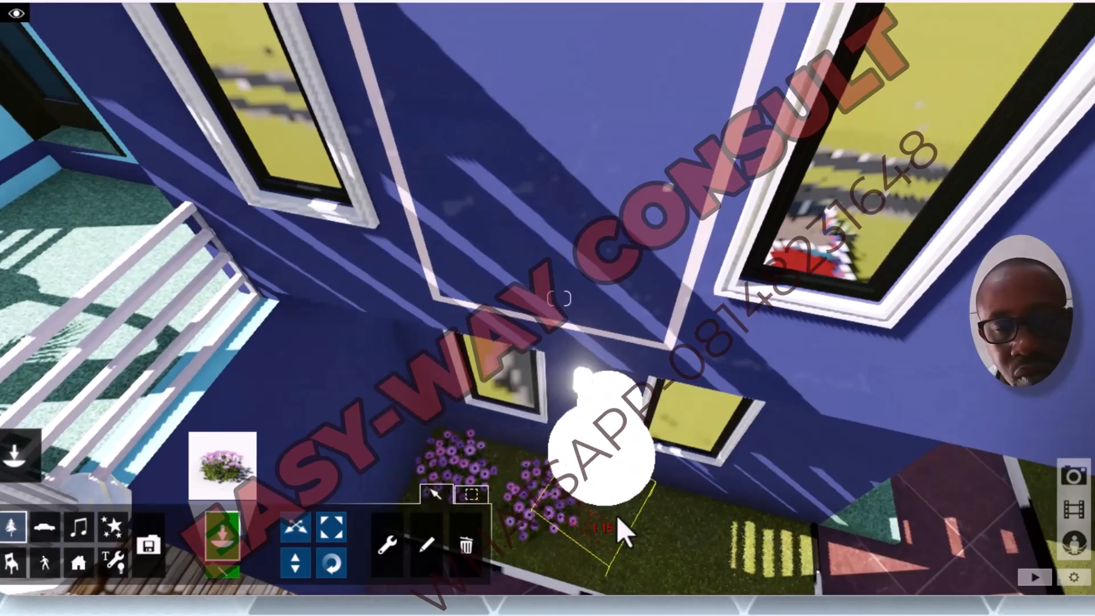
{"action": "left_click", "coordinate": [636, 528]}
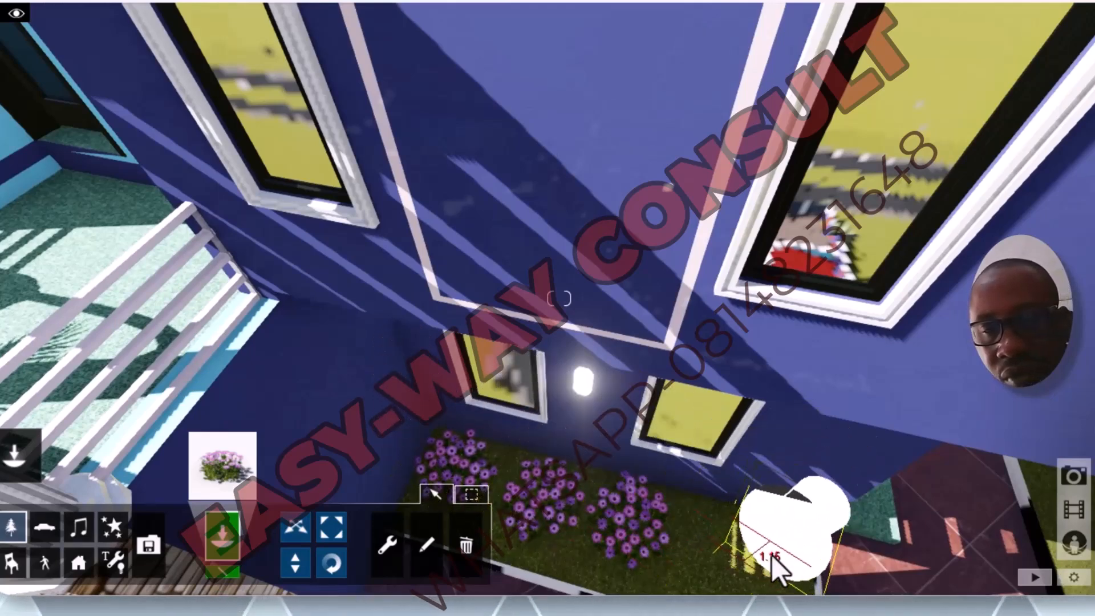
{"action": "left_click", "coordinate": [722, 549]}
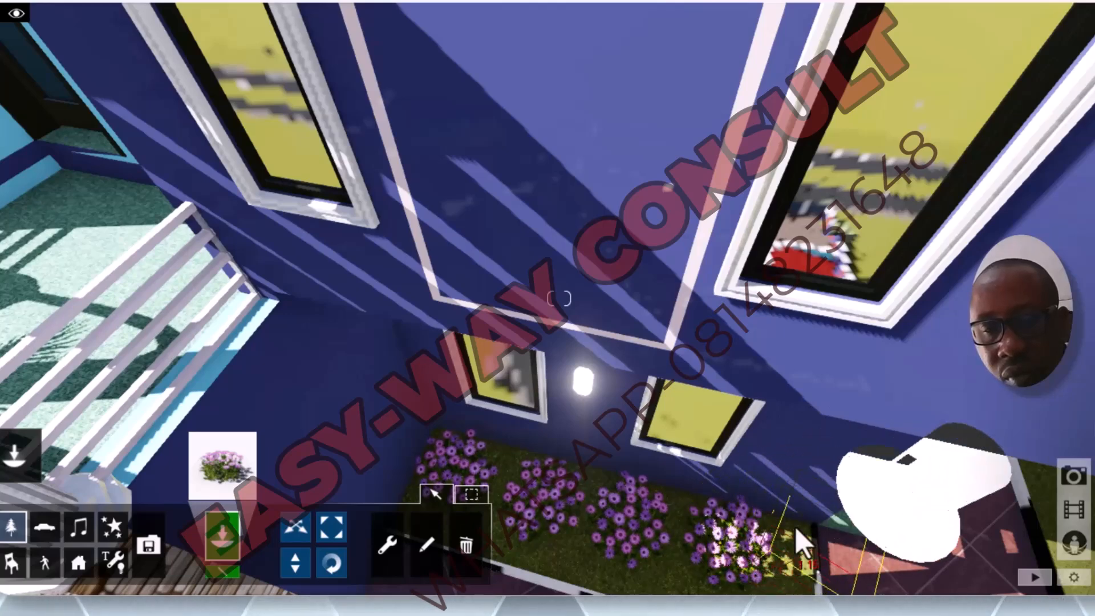
Step: Pick Baboon_Root_Pink_Single from the Nature Library and place a flower at the far end of the second bed
{"action": "left_click", "coordinate": [13, 531]}
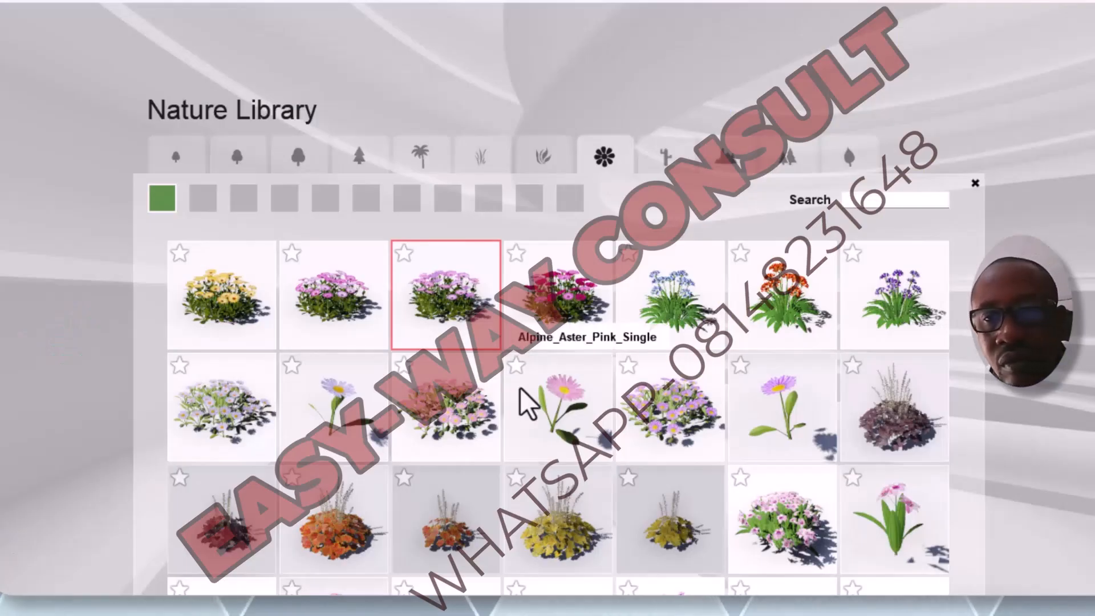
{"action": "left_click", "coordinate": [907, 539]}
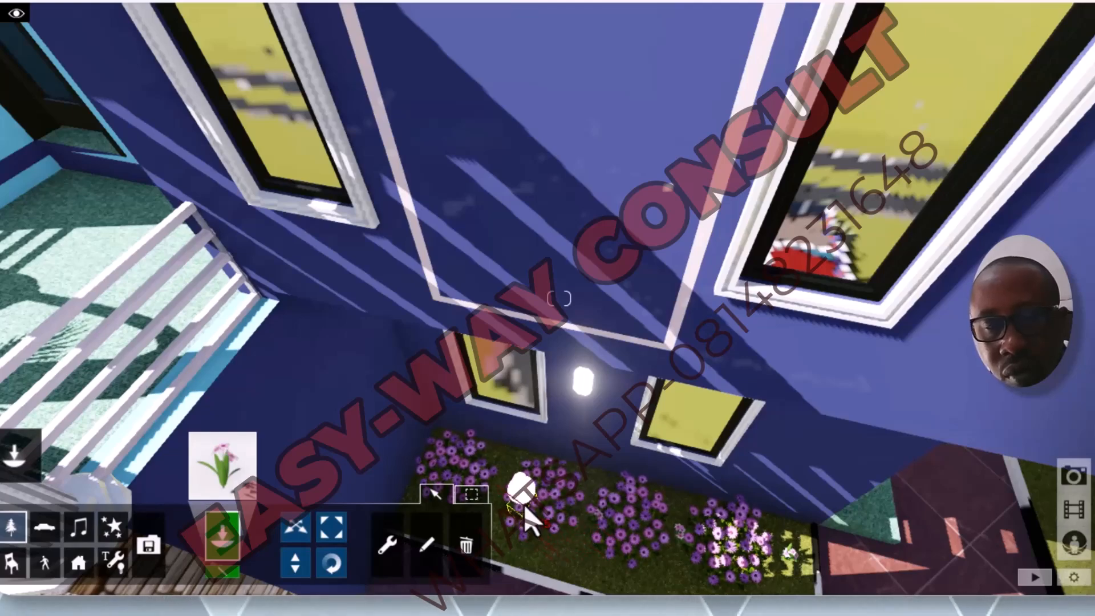
{"action": "scroll", "coordinate": [633, 508], "scroll_direction": "down", "scroll_amount": 2}
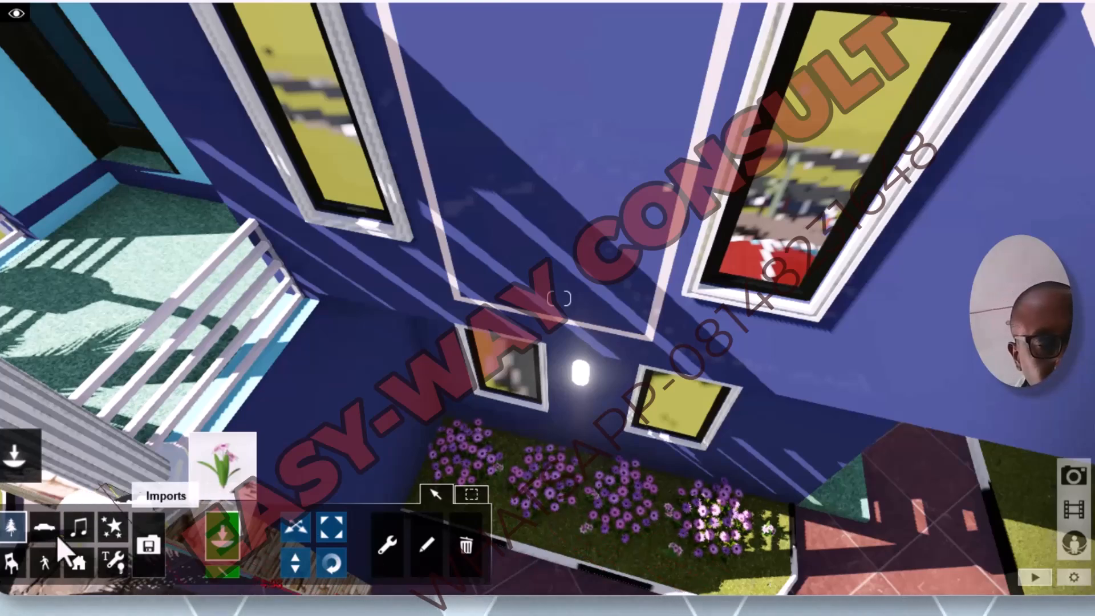
Step: Pick Alumroot_Orange_01 from the Nature Library and place two clumps along the second bed's front edge, before the daisies
{"action": "left_click", "coordinate": [10, 536]}
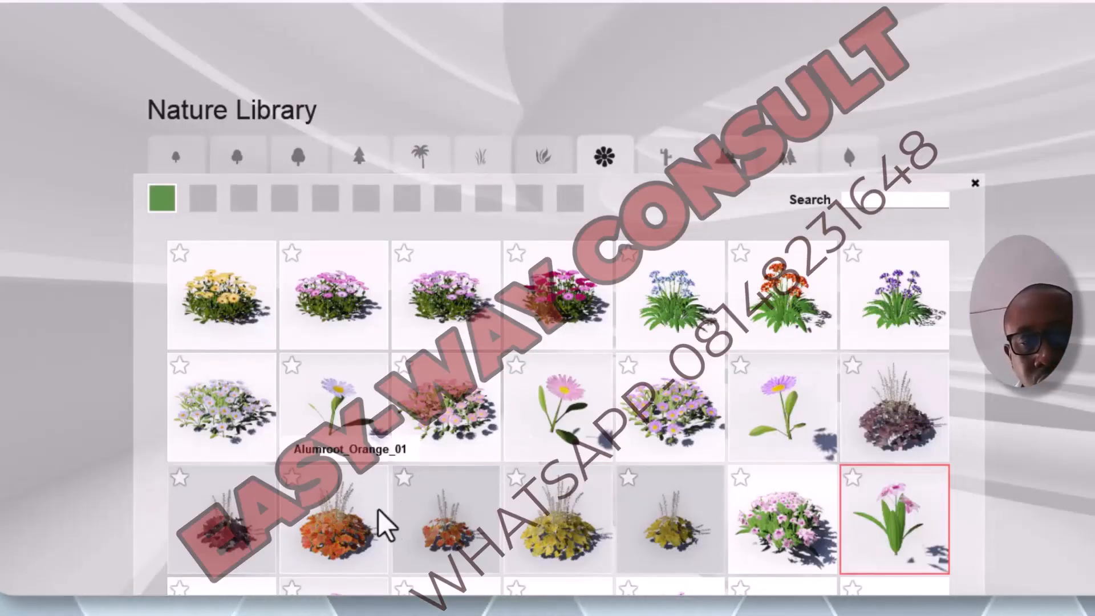
{"action": "left_click", "coordinate": [349, 530]}
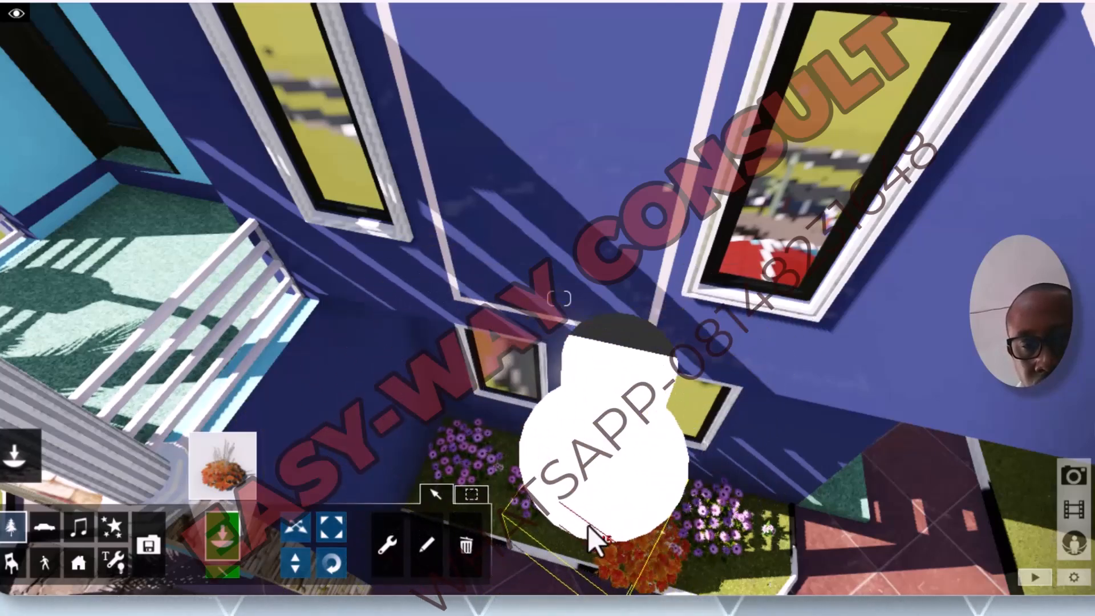
{"action": "left_click", "coordinate": [590, 525]}
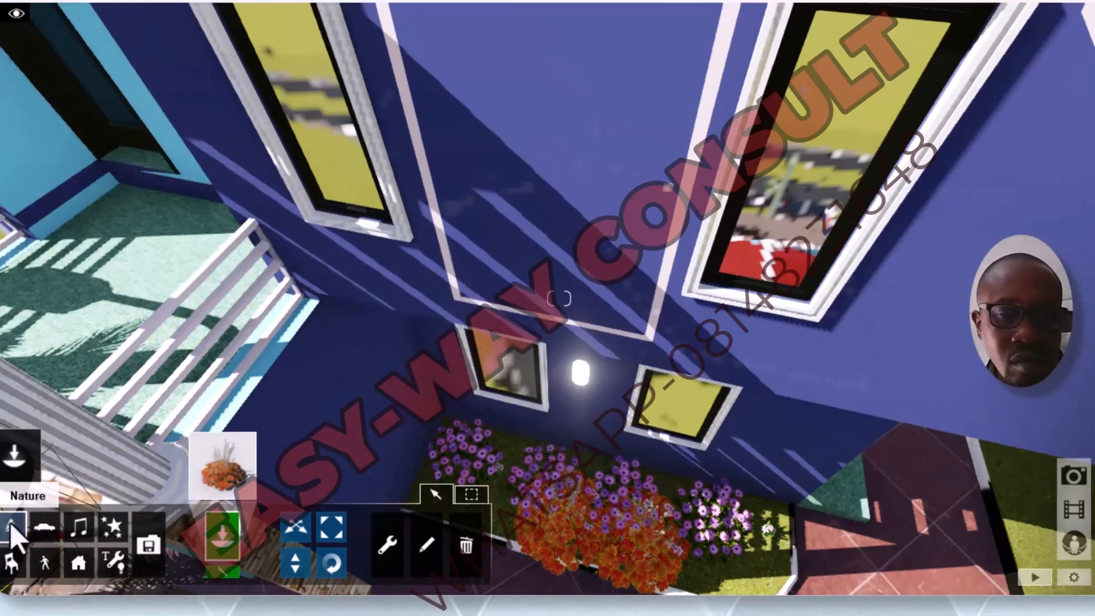
Step: Pick Big_Blue_Lilyturf from the second page of flowers and try to place it at the porch end of the second bed
{"action": "left_click", "coordinate": [11, 527]}
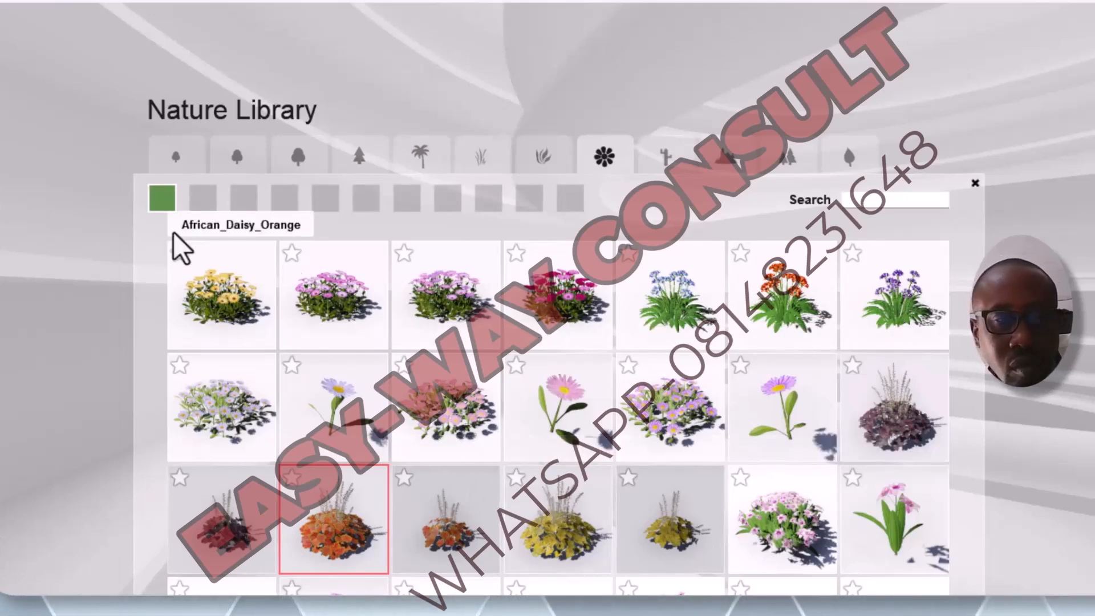
{"action": "left_click", "coordinate": [203, 198]}
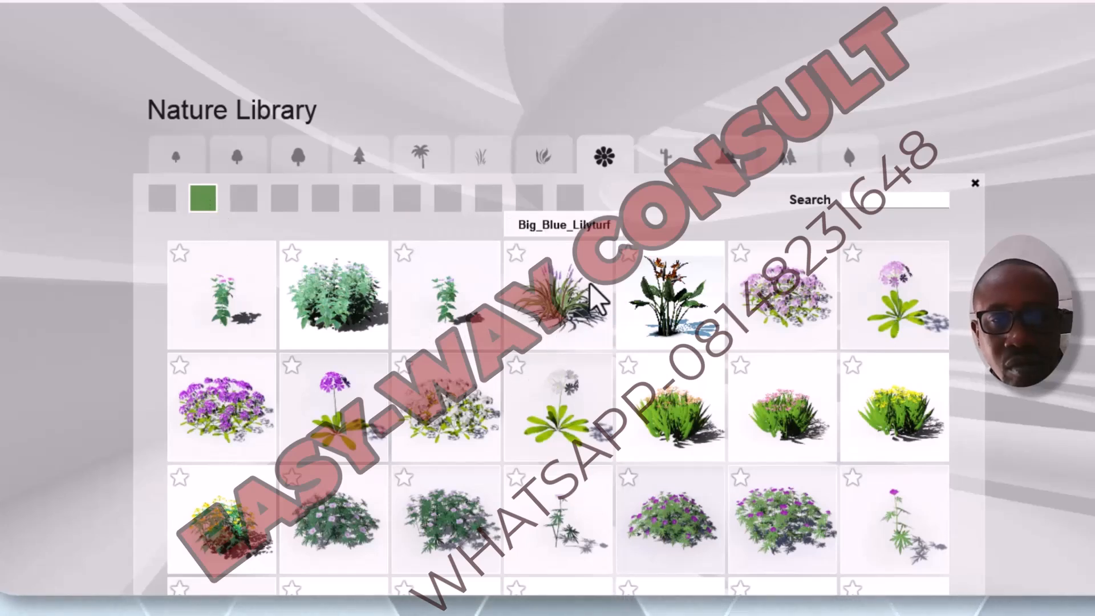
{"action": "left_click", "coordinate": [569, 292]}
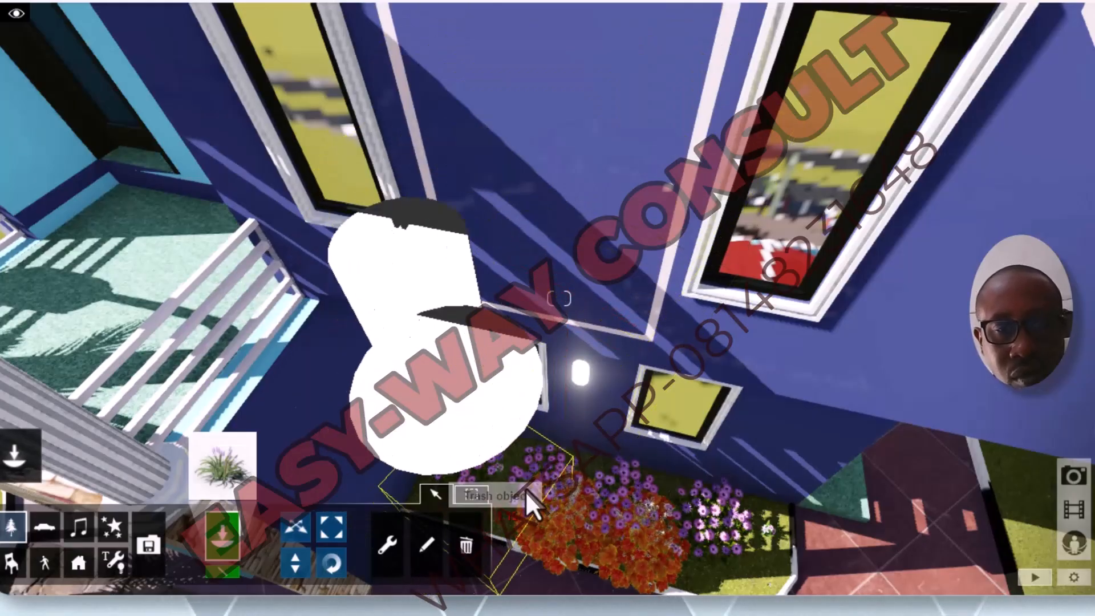
{"action": "left_click", "coordinate": [482, 495]}
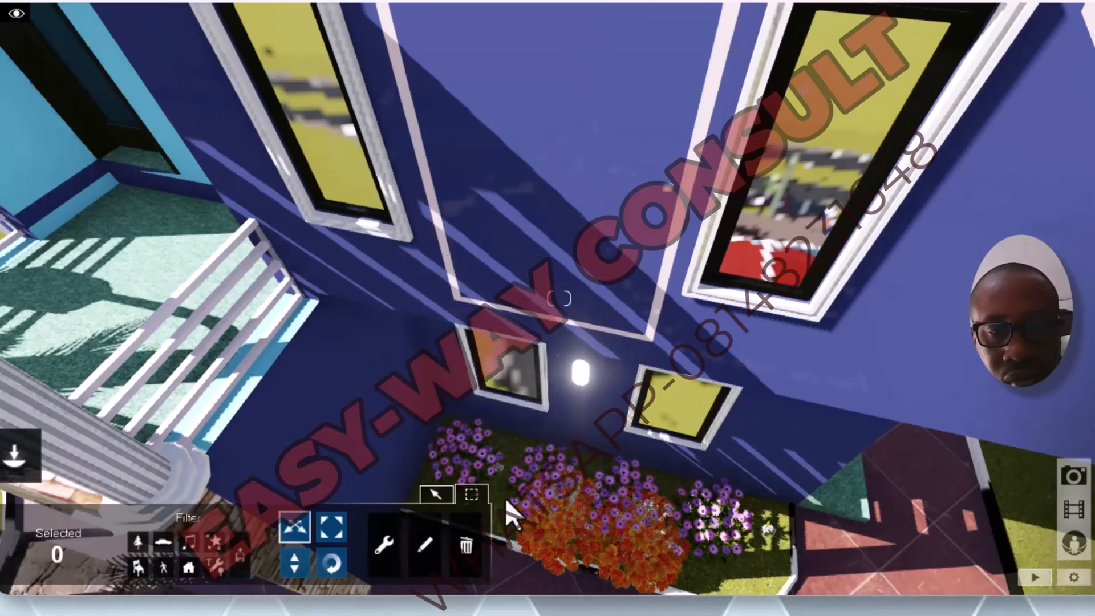
{"action": "key", "text": "s"}
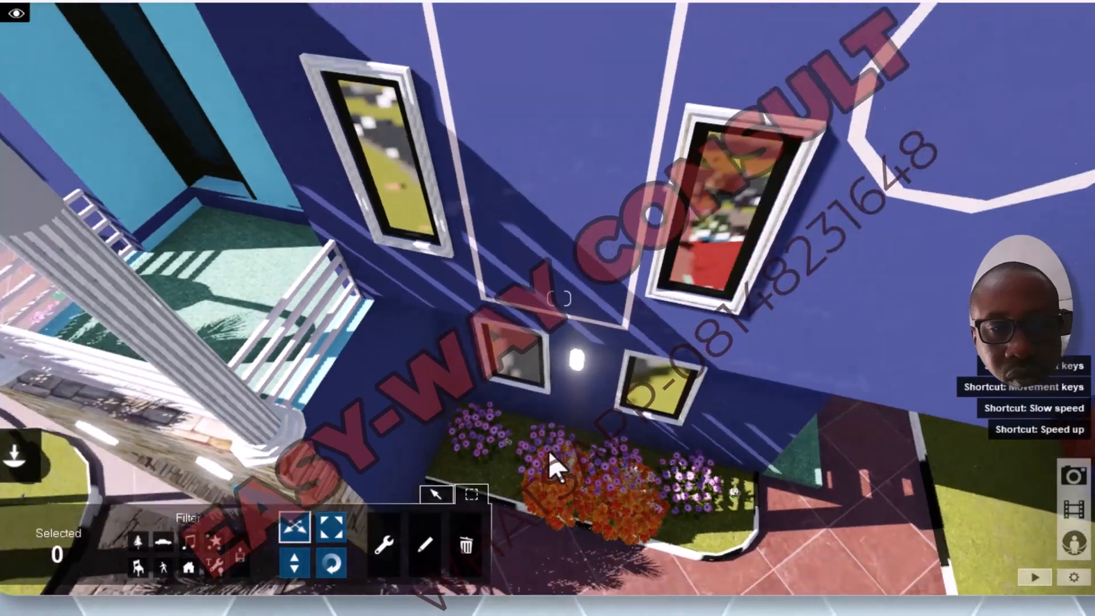
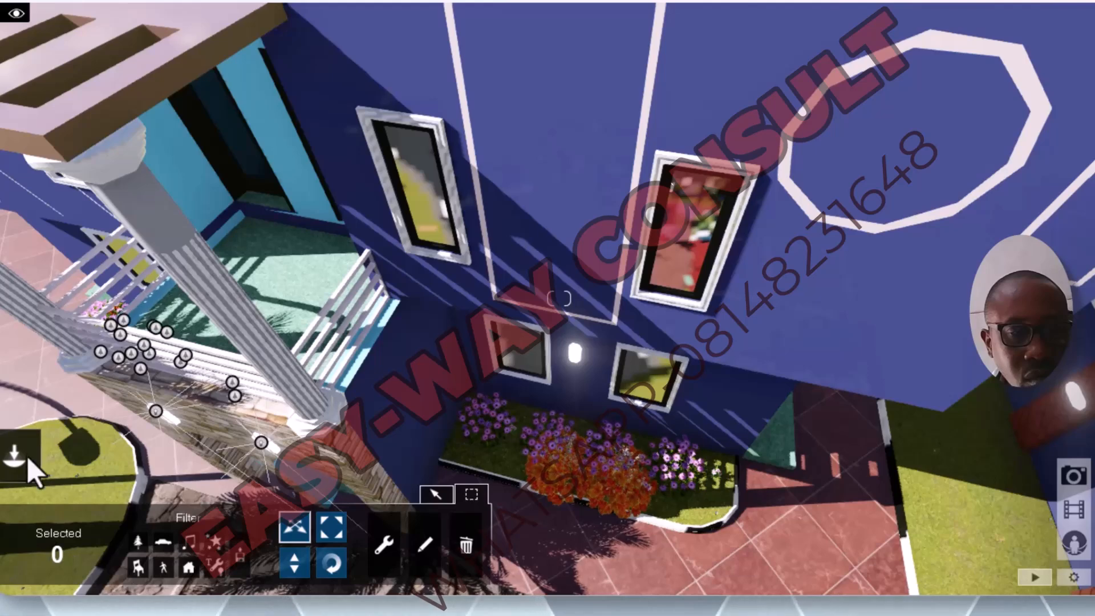
Step: Return to placing objects and plant Big_Blue_Lilyturf clumps at the porch end and the far end of the second bed
{"action": "mouse_move", "coordinate": [18, 440]}
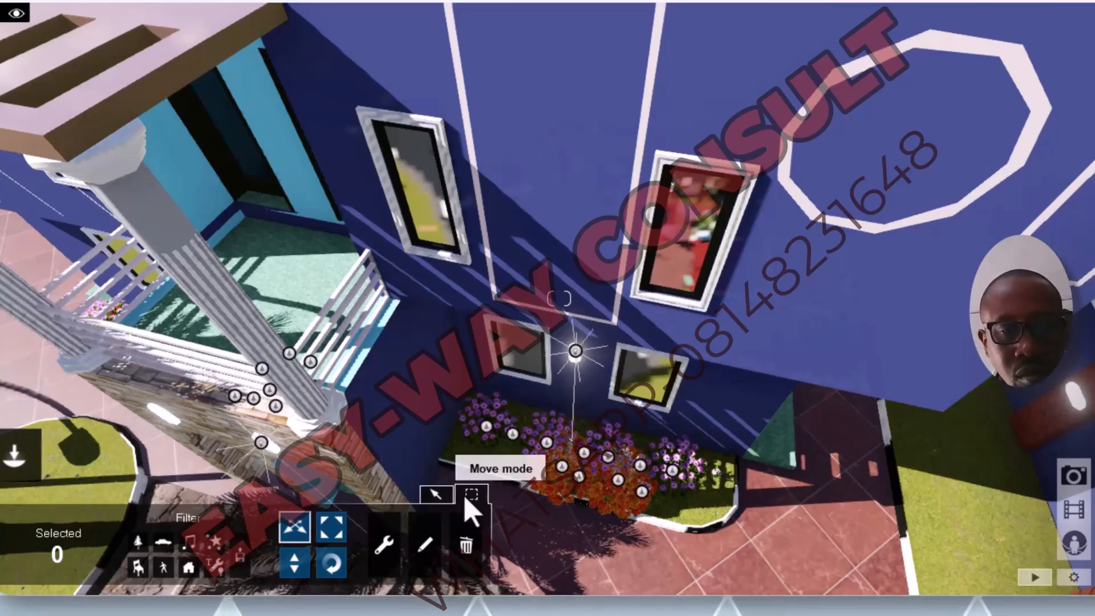
{"action": "left_click", "coordinate": [441, 496]}
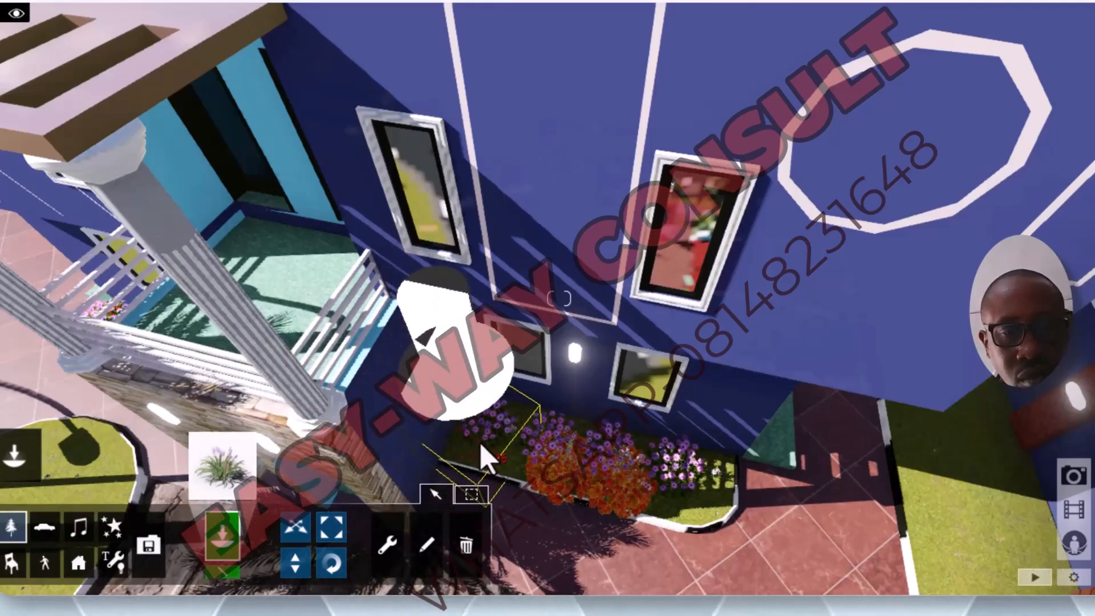
{"action": "scroll", "coordinate": [512, 465], "scroll_direction": "up", "scroll_amount": 2}
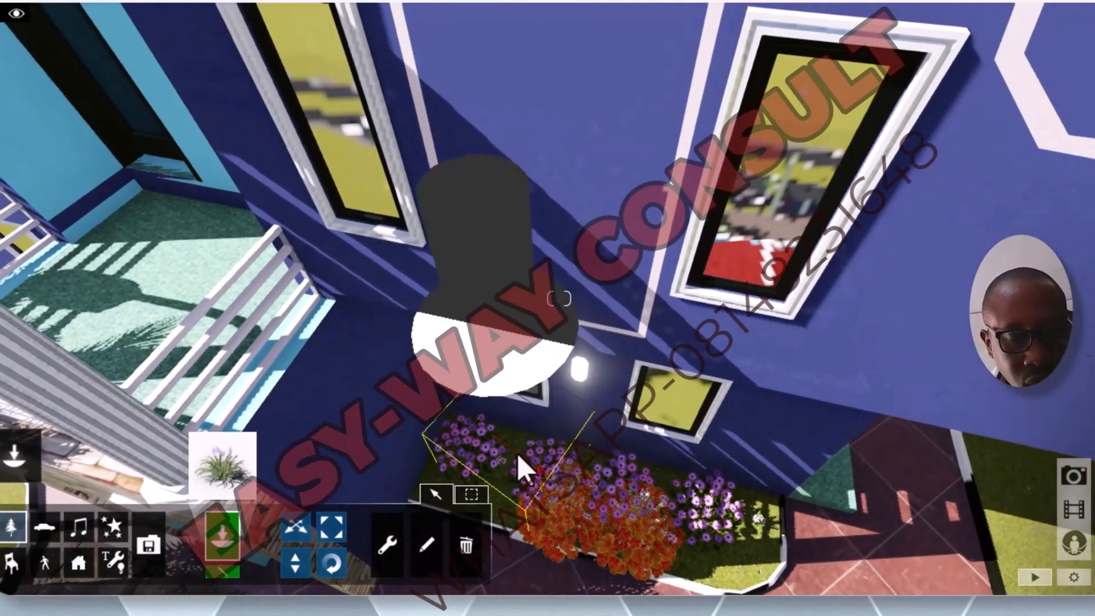
{"action": "key", "text": "q"}
{"action": "key", "text": "e"}
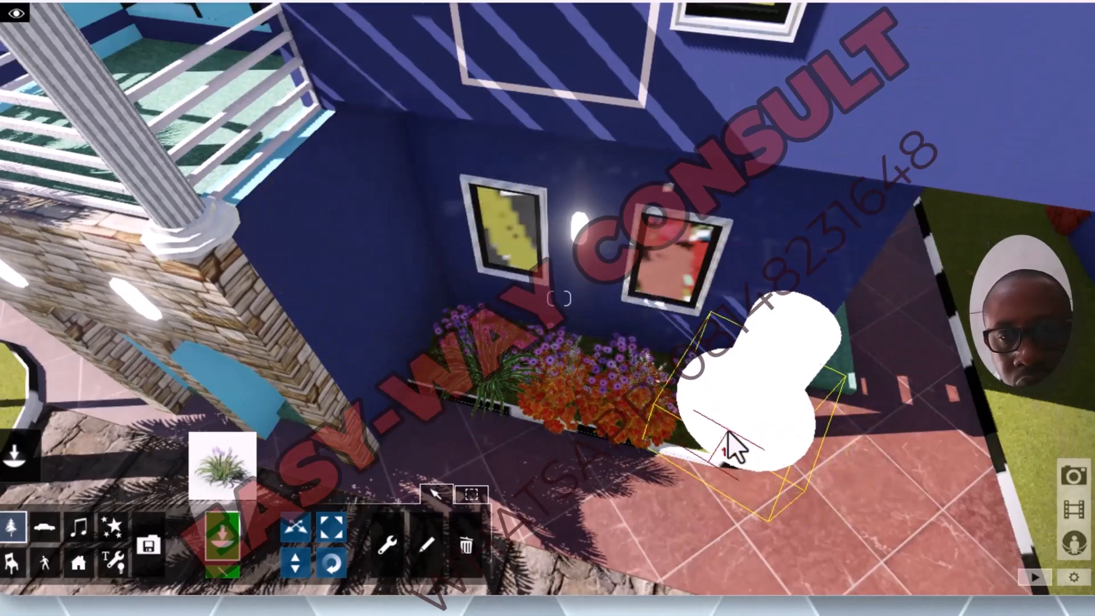
{"action": "left_click", "coordinate": [727, 431]}
Step: Place two of the same lilyturf clumps at the house end of the grass island beside the paved driveway
{"action": "key", "text": "s"}
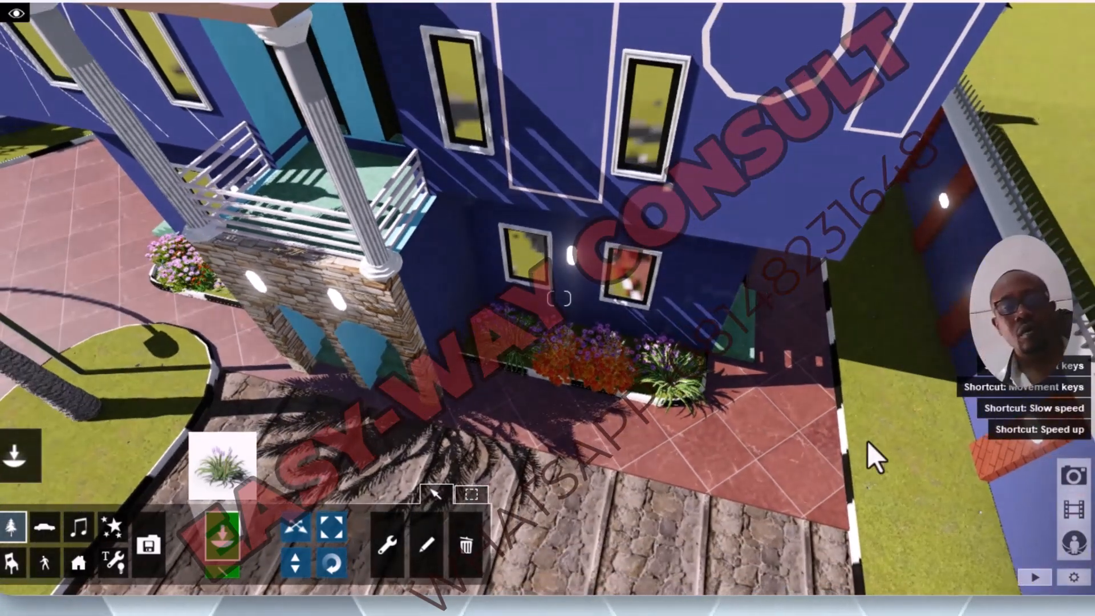
{"action": "key", "text": "s"}
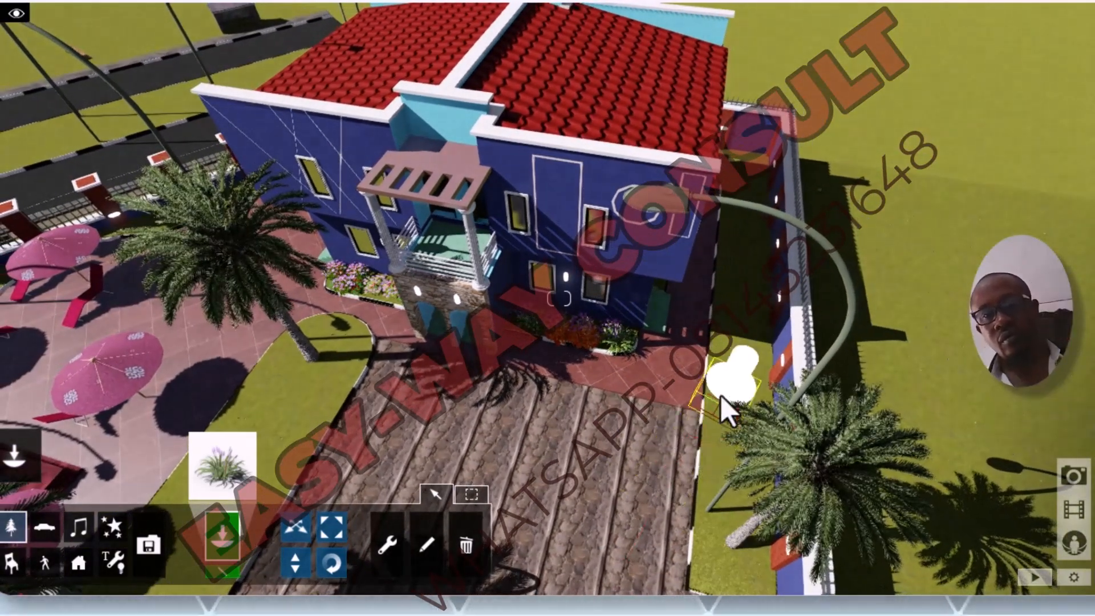
{"action": "key", "text": "w"}
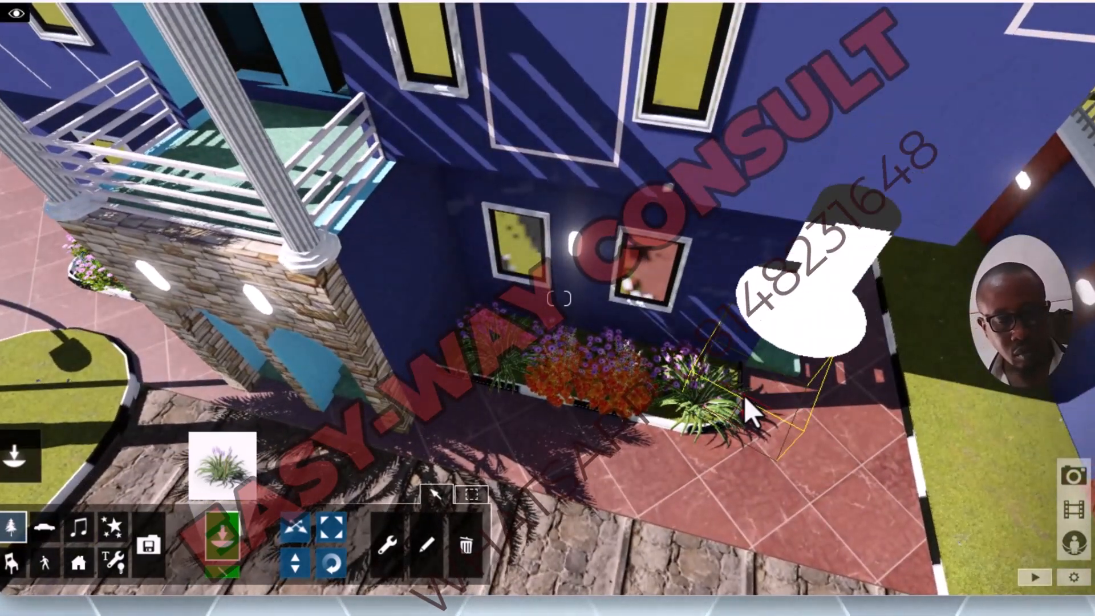
{"action": "key", "text": "s"}
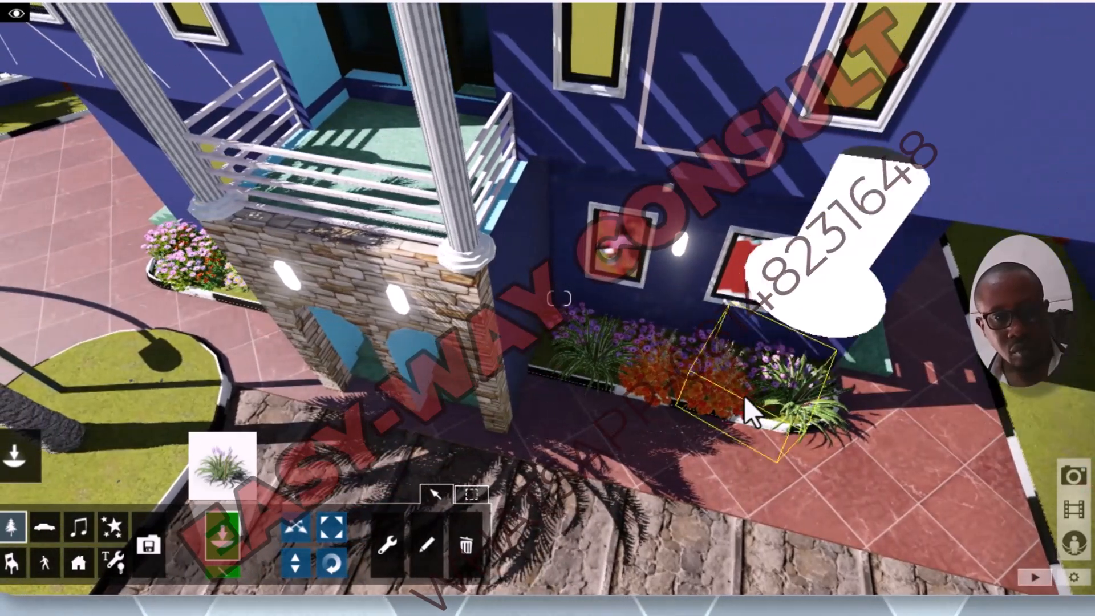
{"action": "key", "text": "a"}
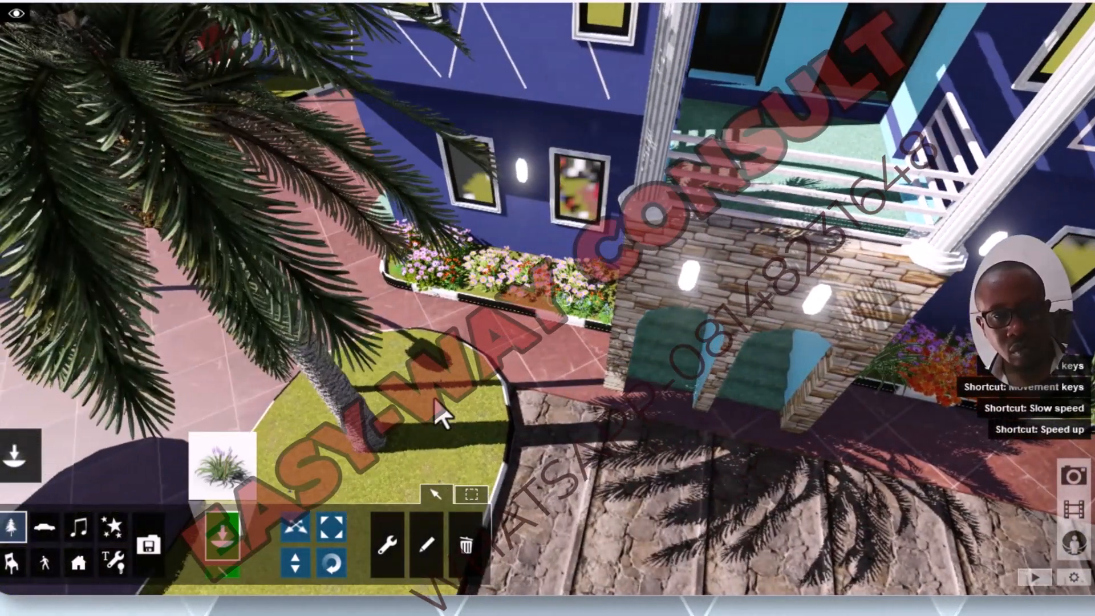
{"action": "key", "text": "w"}
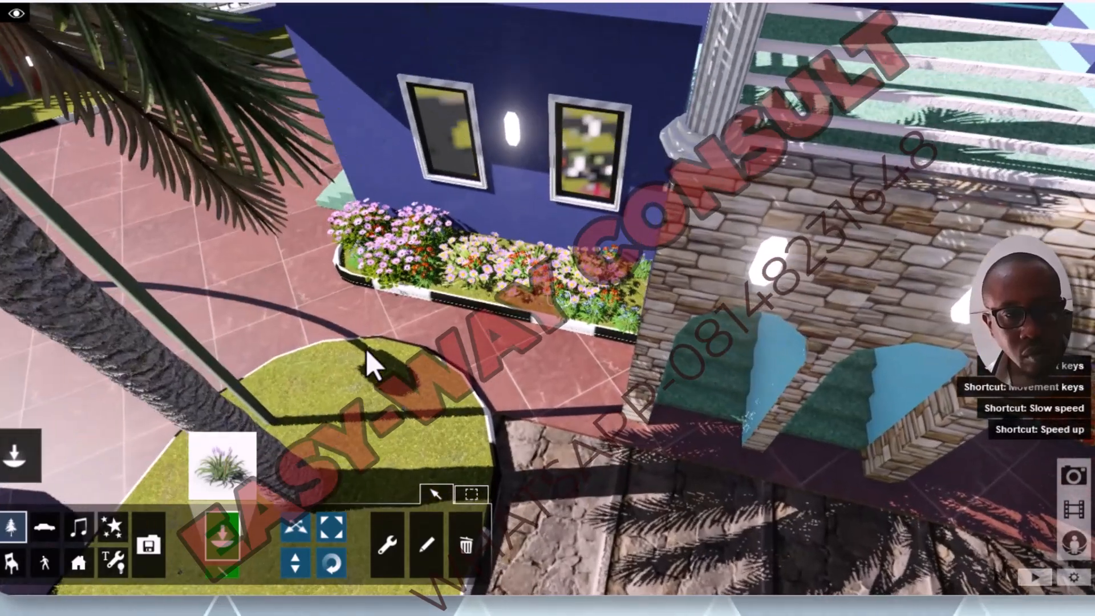
{"action": "left_click", "coordinate": [314, 364]}
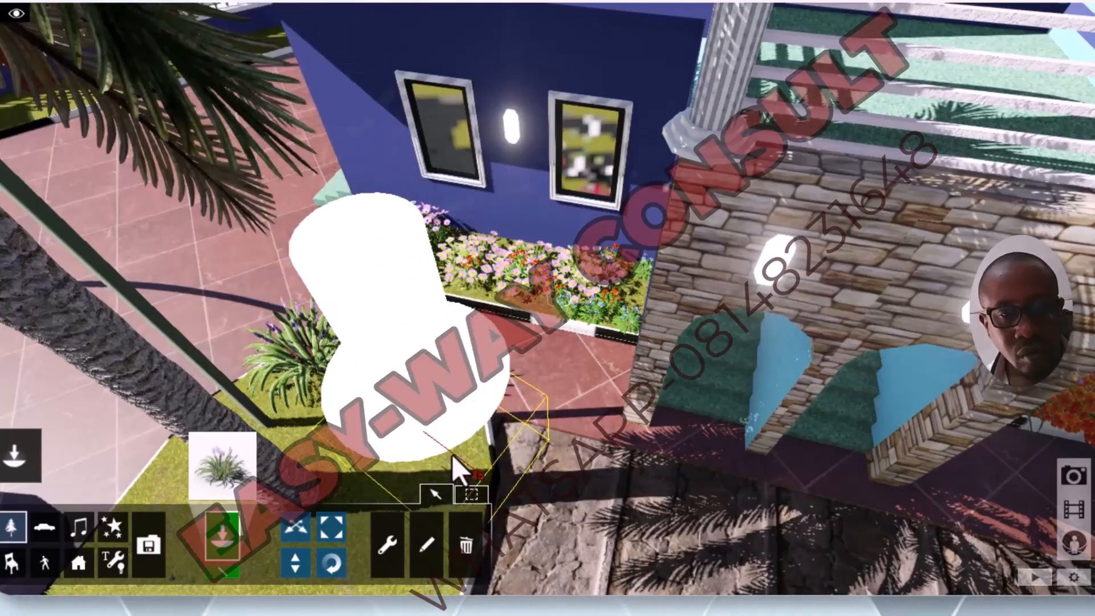
{"action": "left_click", "coordinate": [451, 458]}
Step: Extend the lilyturf row along the island's driveway edge, past the palm nearest the house
{"action": "key", "text": "s"}
{"action": "right_click_drag", "start_coordinate": [440, 411], "coordinate": [440, 406]}
{"action": "key", "text": "s"}
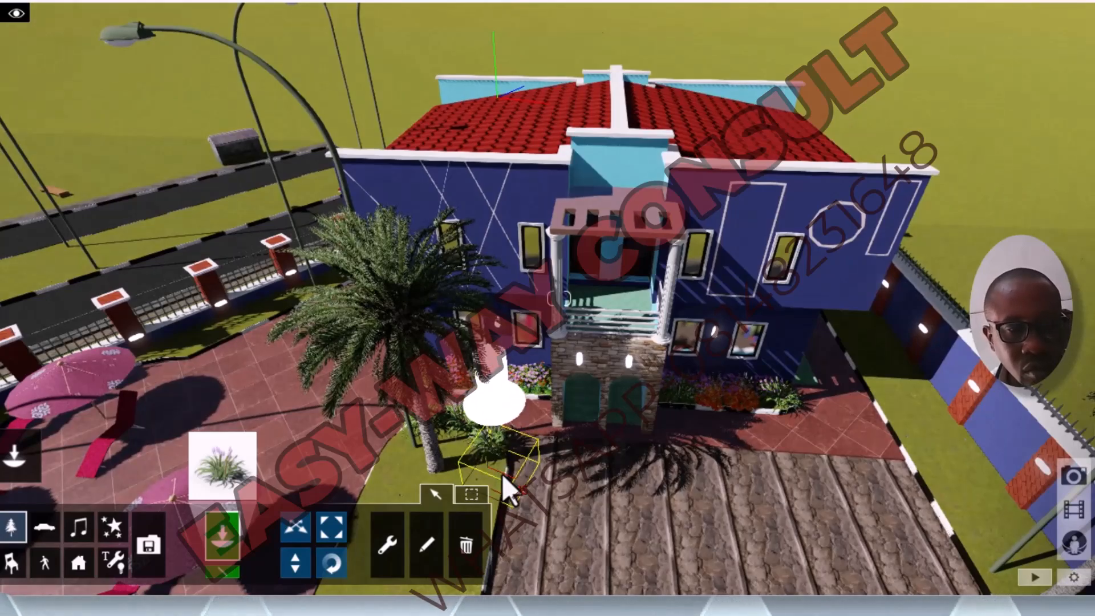
{"action": "key", "text": "q"}
{"action": "key", "text": "e"}
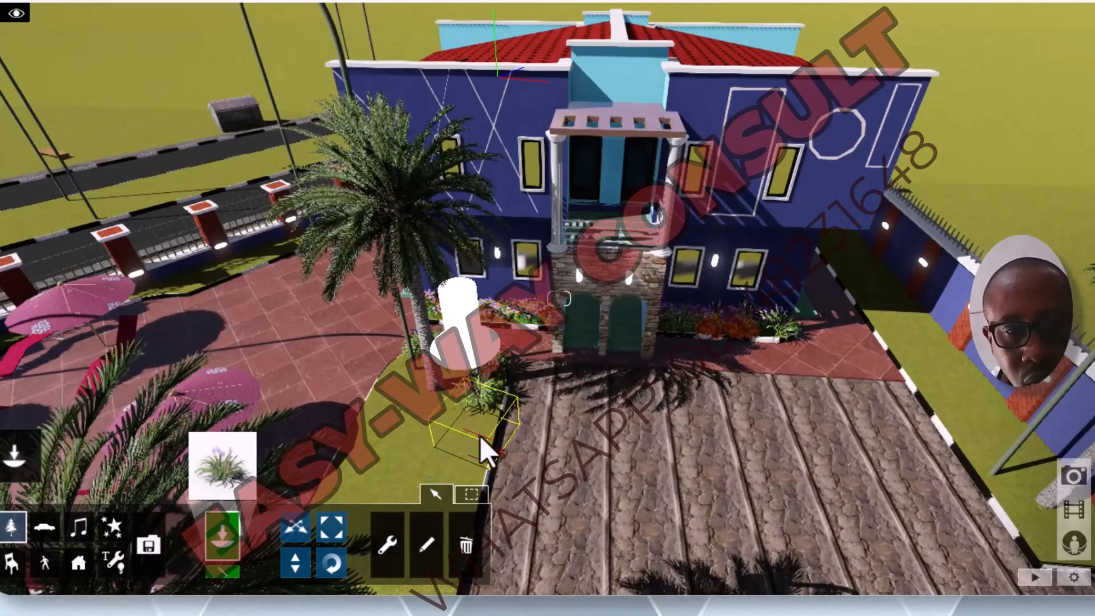
{"action": "left_click", "coordinate": [481, 436]}
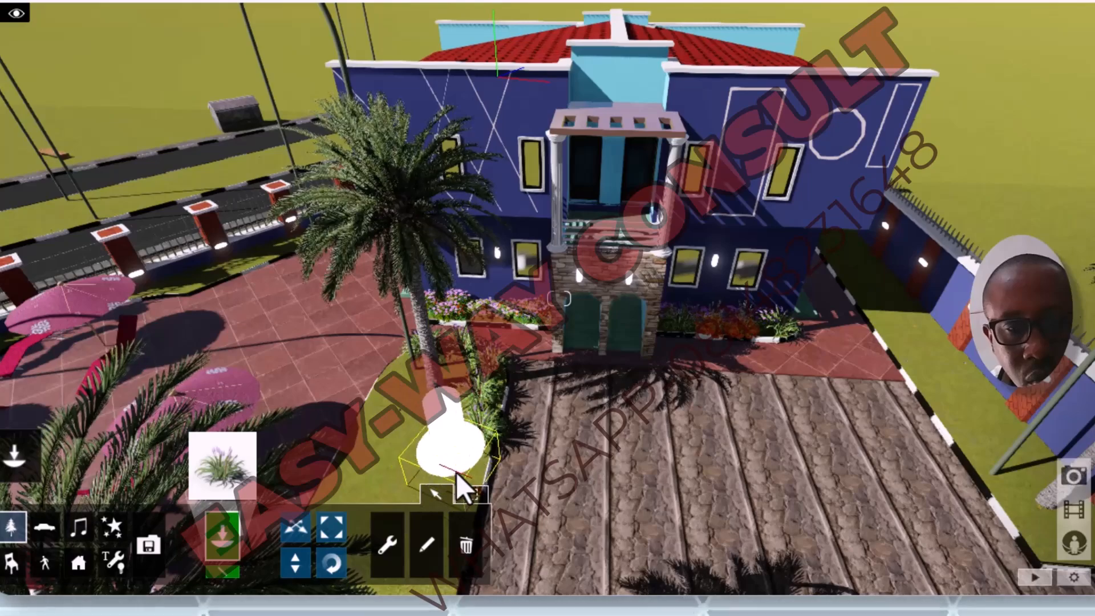
{"action": "left_click", "coordinate": [463, 469]}
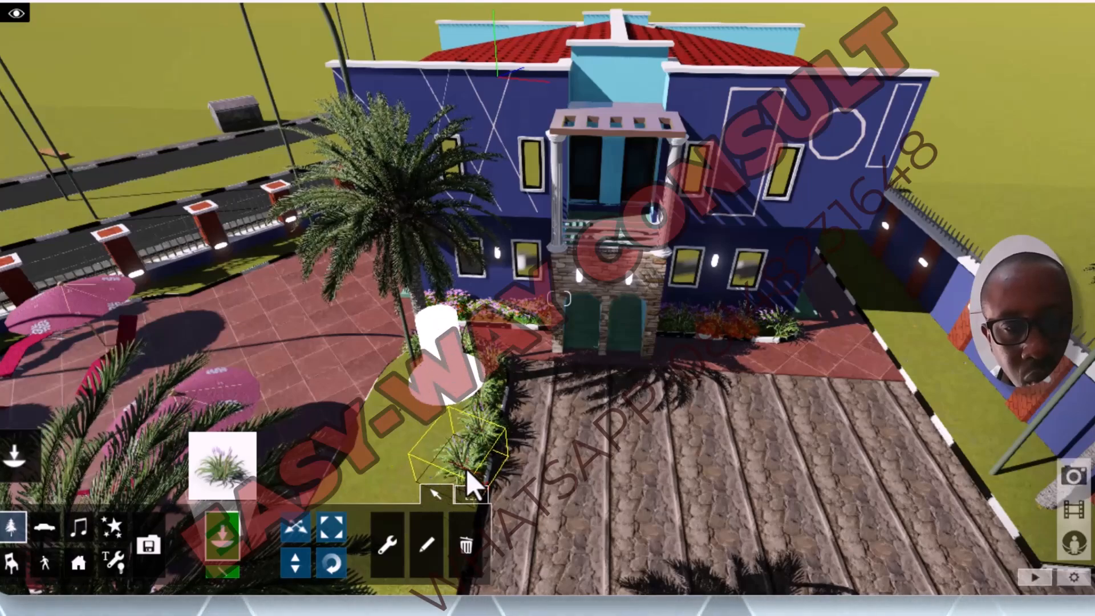
{"action": "key", "text": "s"}
{"action": "right_click_drag", "start_coordinate": [464, 469], "coordinate": [470, 445]}
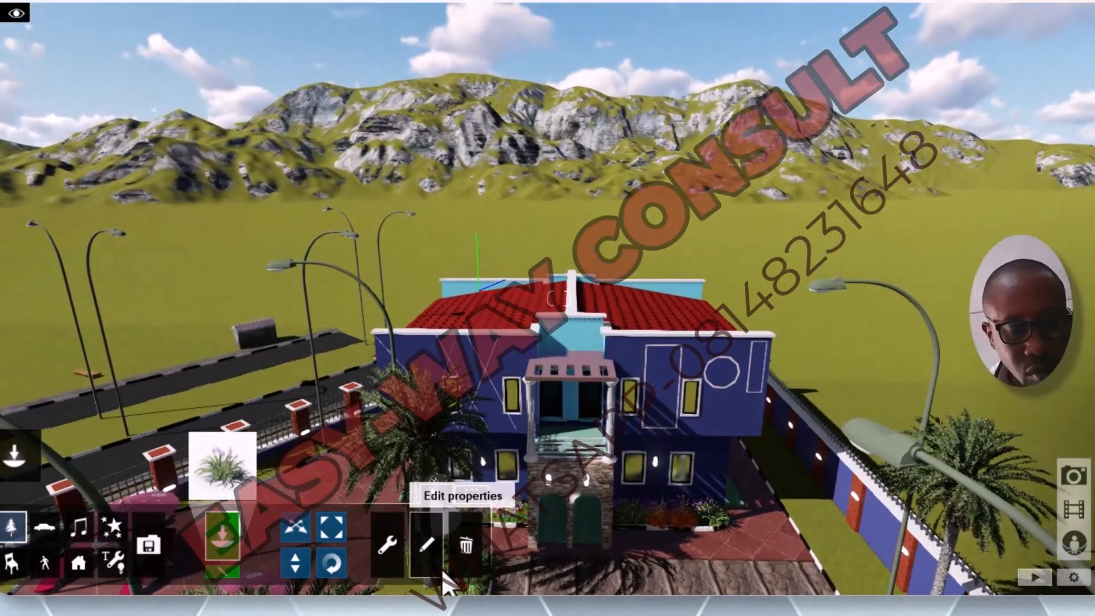
Step: Continue the lilyturf along the island's driveway edge towards the front fence and line its poolside edge with the same plant
{"action": "key", "text": "q"}
{"action": "key", "text": "e"}
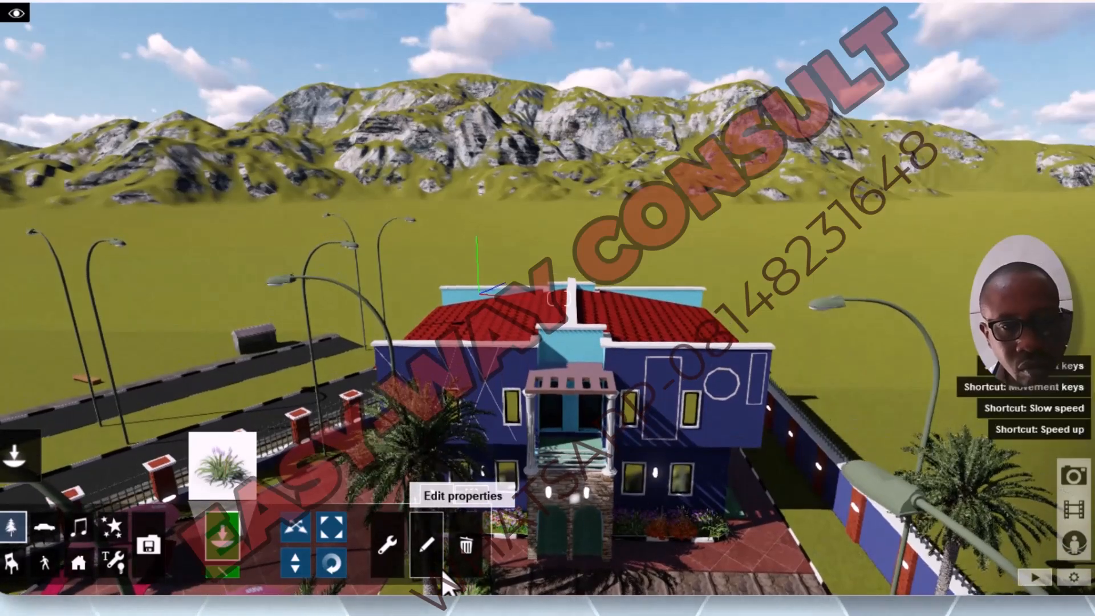
{"action": "key", "text": "e"}
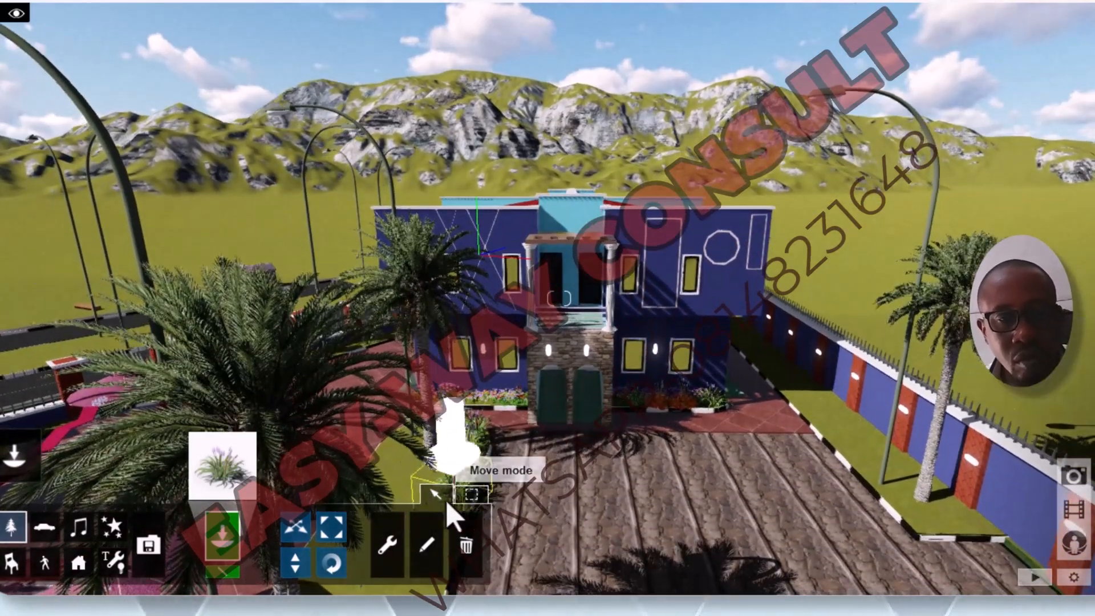
{"action": "key", "text": "e"}
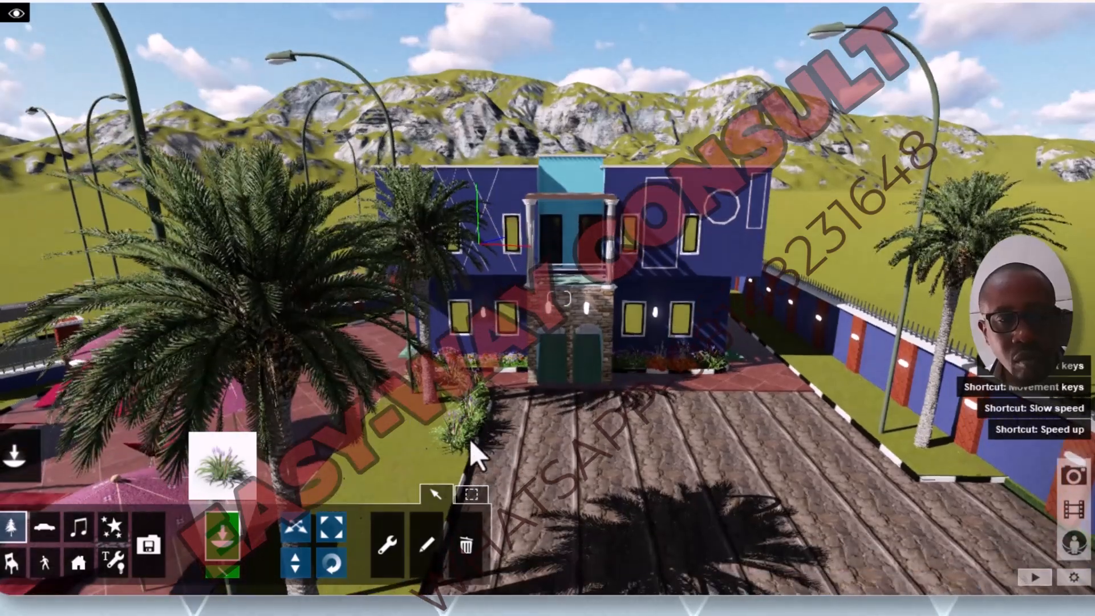
{"action": "key", "text": "w"}
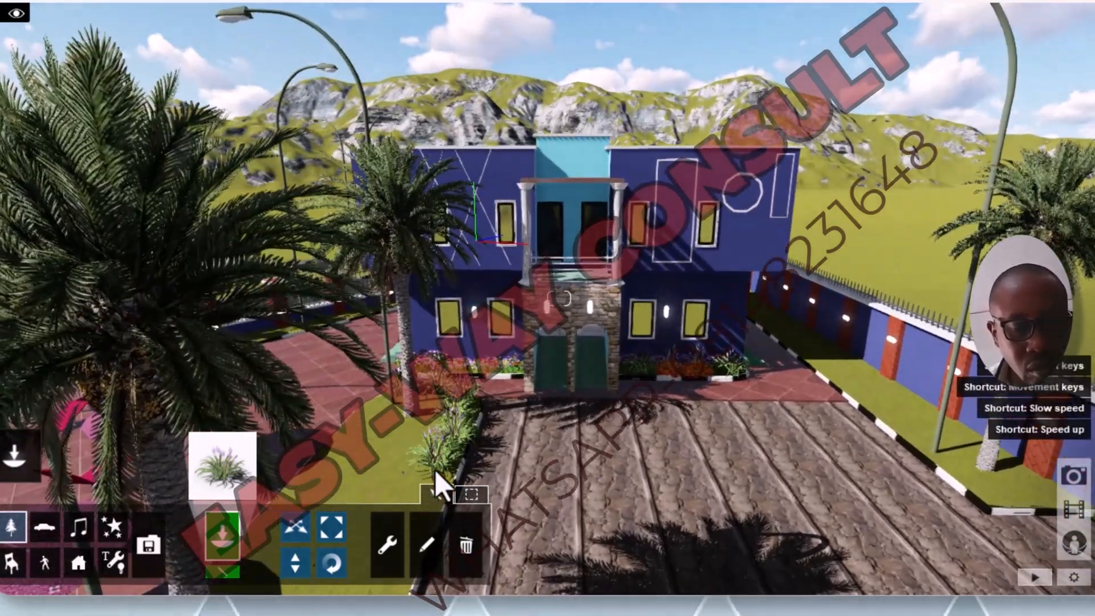
{"action": "key", "text": "e"}
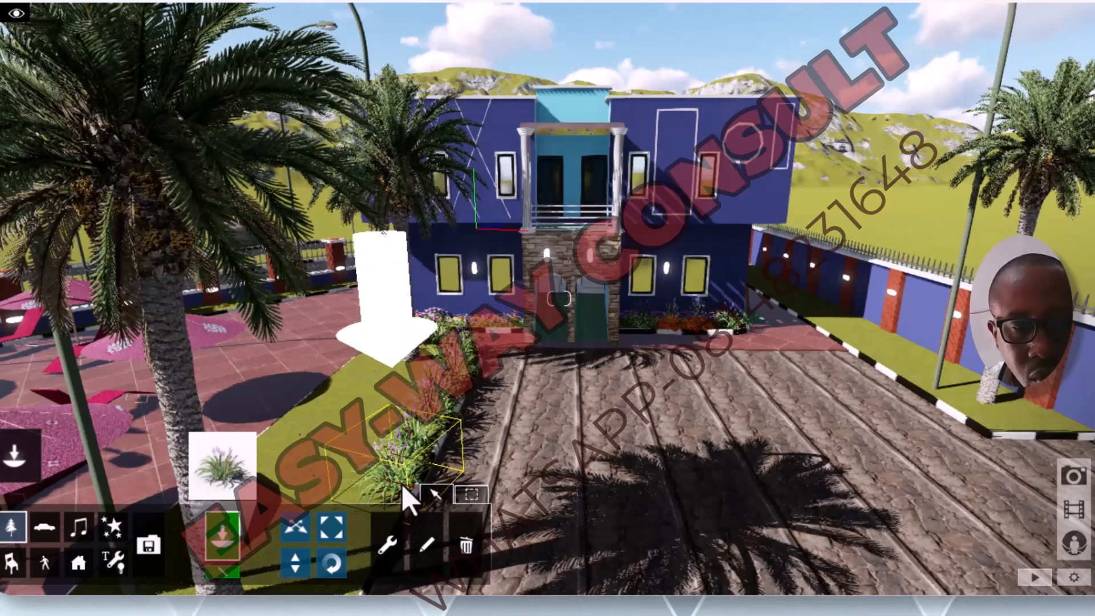
{"action": "scroll", "coordinate": [403, 483], "scroll_direction": "down", "scroll_amount": 4}
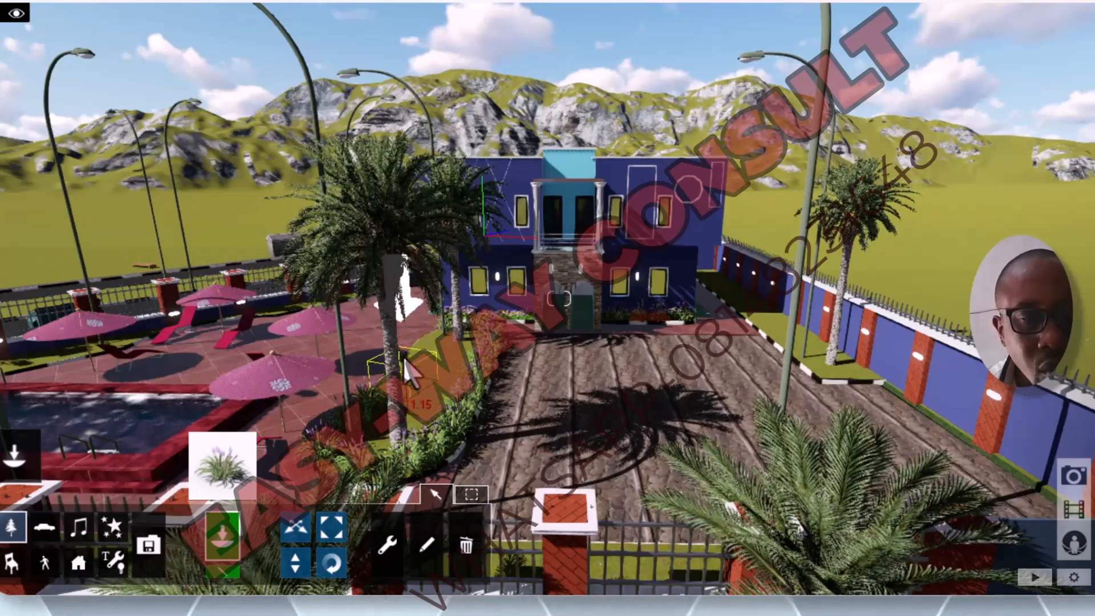
{"action": "key", "text": "w"}
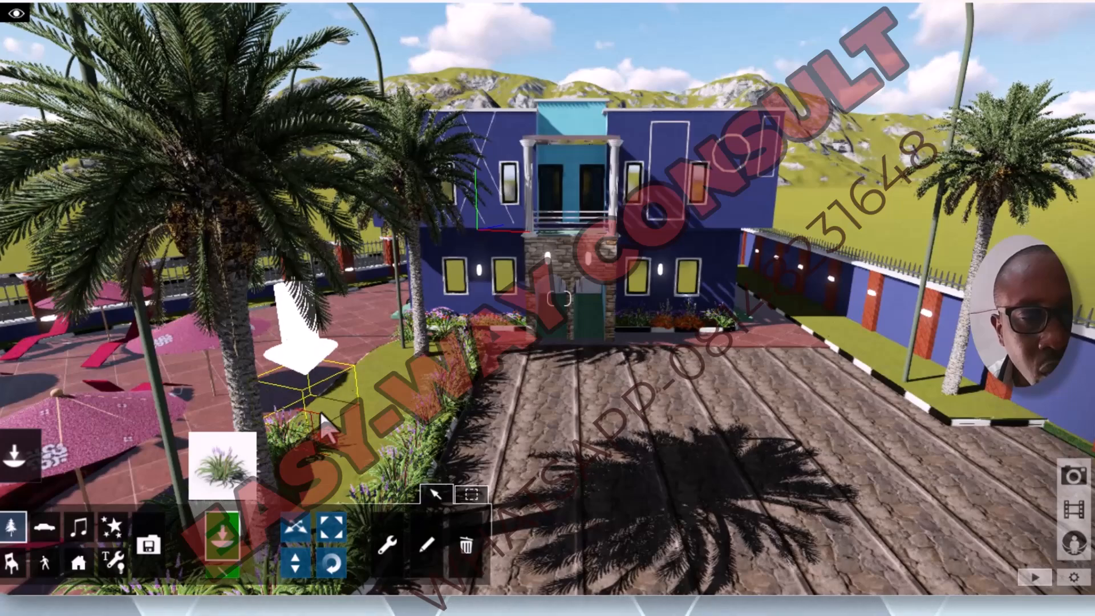
{"action": "left_click", "coordinate": [369, 361]}
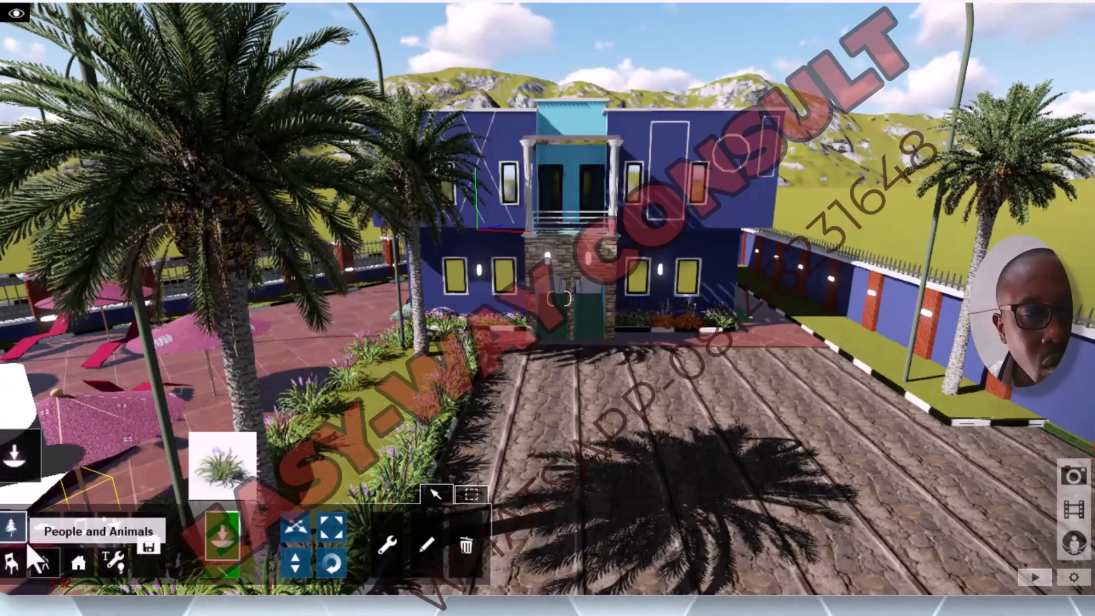
Step: Pick the purple flower clump from the Nature Library's flowers and place several along the middle of the grass island
{"action": "left_click", "coordinate": [12, 528]}
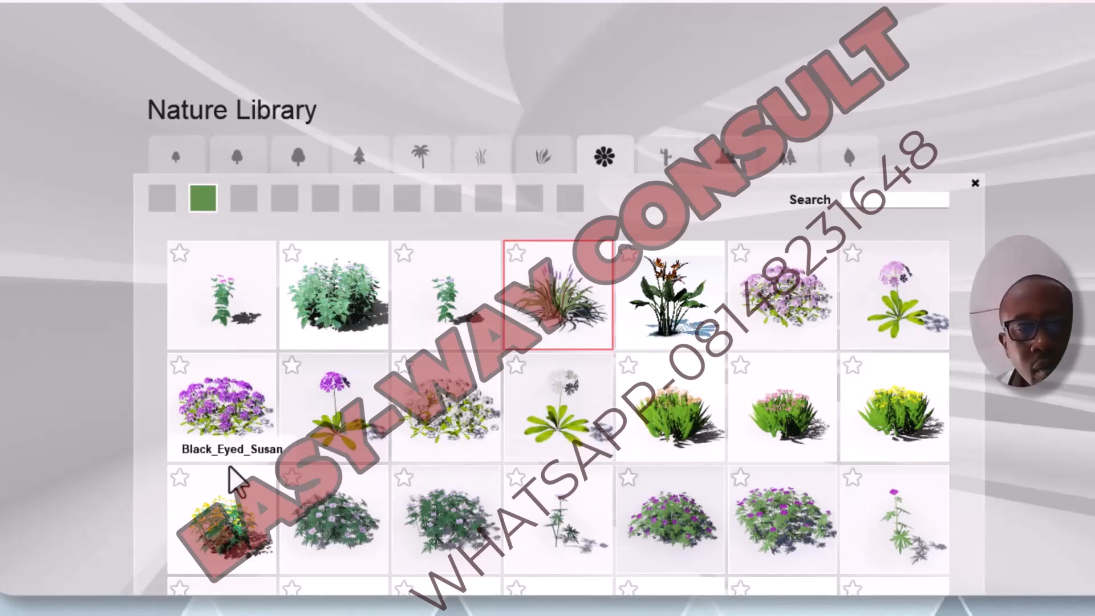
{"action": "left_click", "coordinate": [228, 426]}
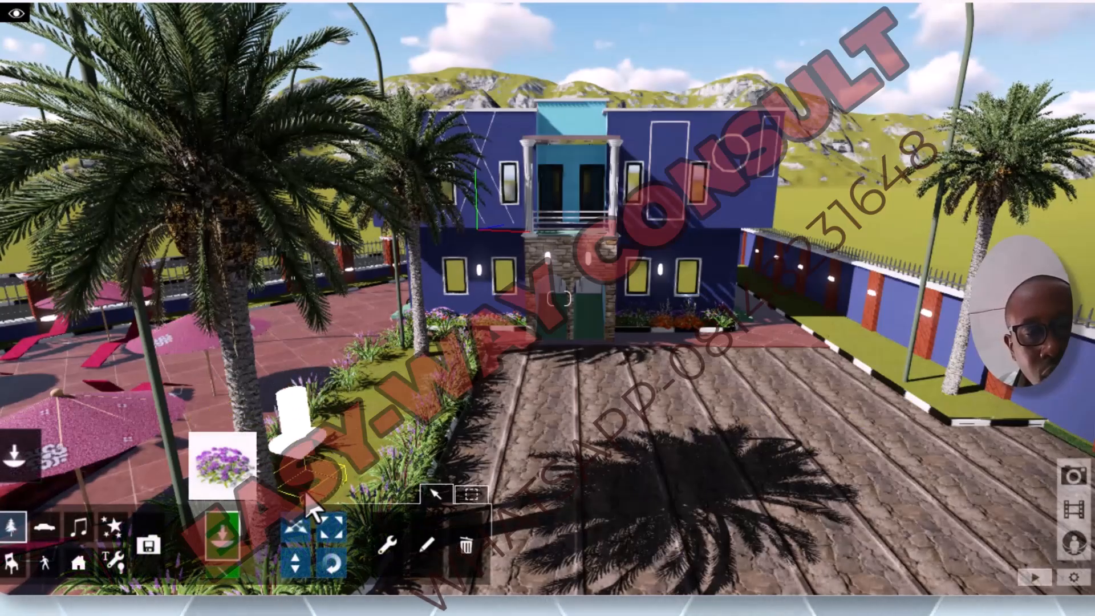
{"action": "left_click", "coordinate": [308, 495]}
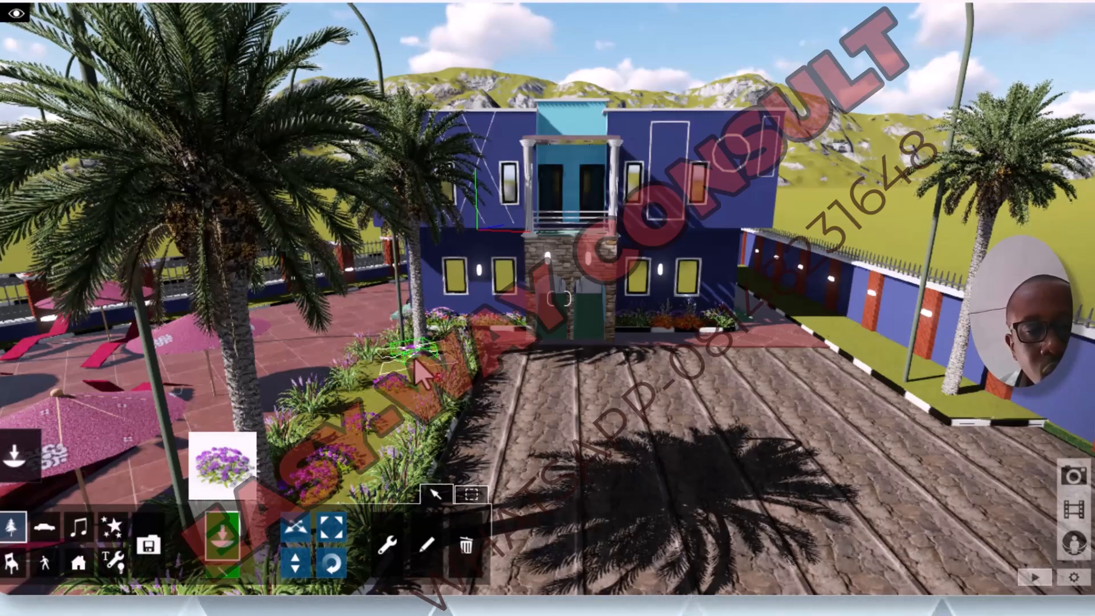
Step: Pick BirdOfParadise_RT from the Nature Library and place plants around the palm in the grass strip by the boundary wall
{"action": "left_click", "coordinate": [8, 537]}
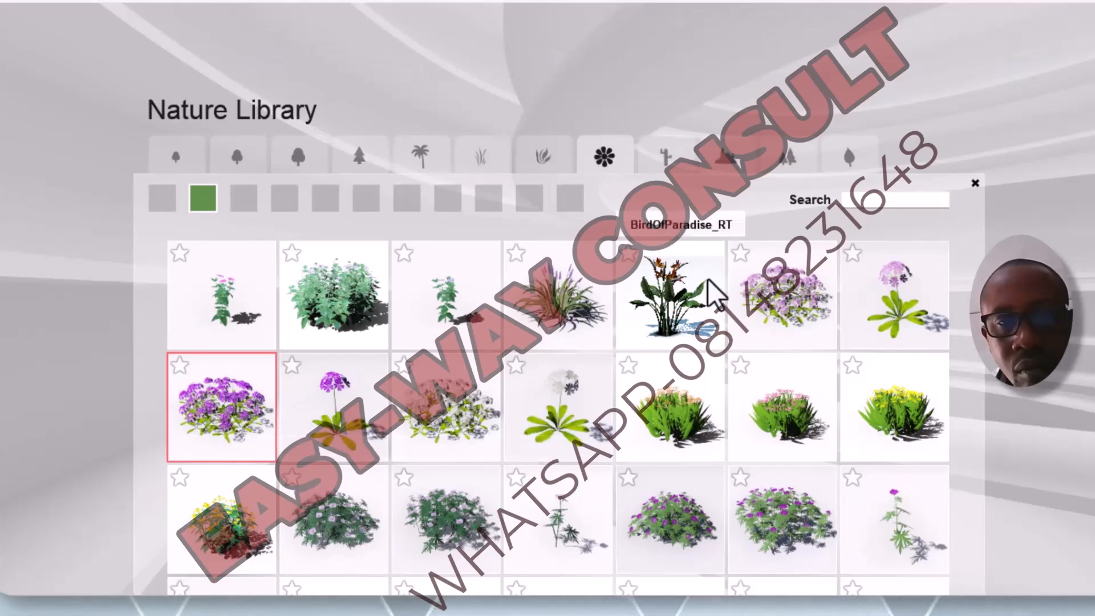
{"action": "left_click", "coordinate": [673, 305]}
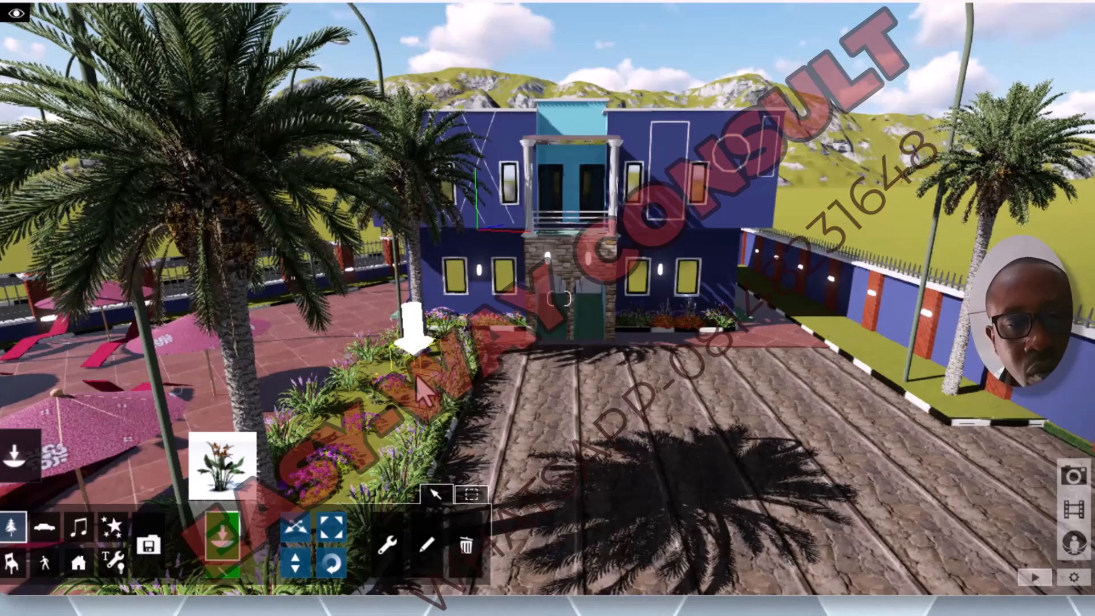
{"action": "scroll", "coordinate": [409, 412], "scroll_direction": "down", "scroll_amount": 5}
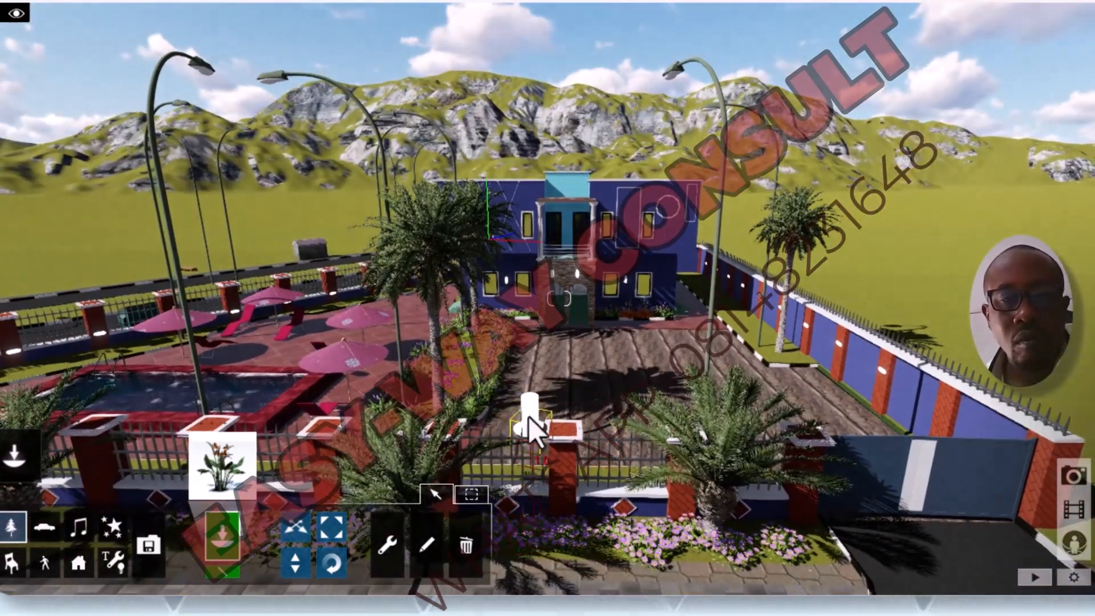
{"action": "scroll", "coordinate": [529, 349], "scroll_direction": "down", "scroll_amount": 3}
{"action": "scroll", "coordinate": [542, 368], "scroll_direction": "down", "scroll_amount": 3}
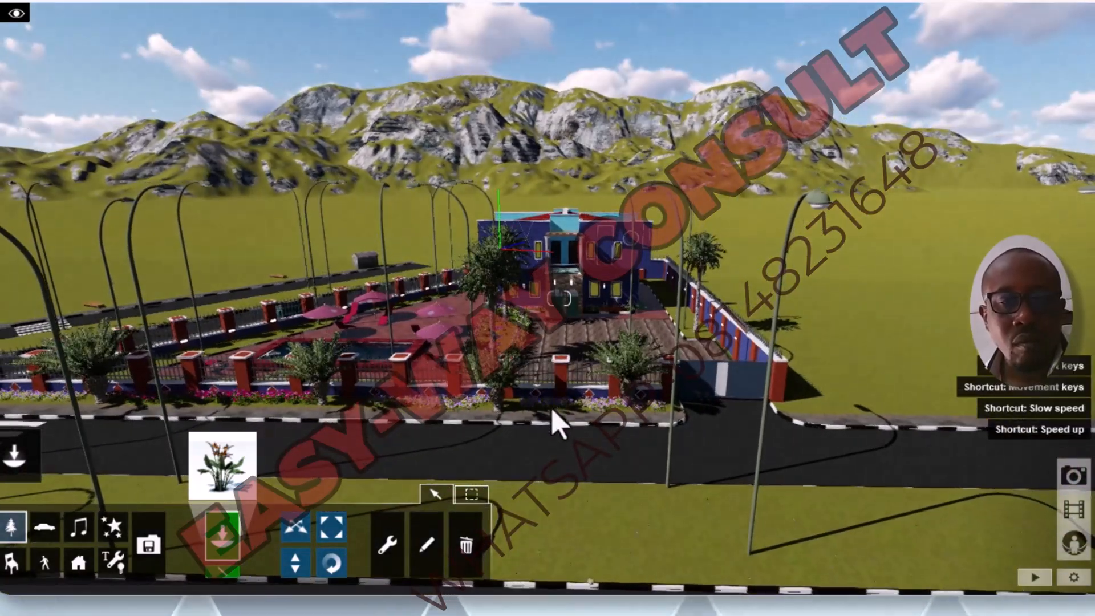
{"action": "scroll", "coordinate": [768, 358], "scroll_direction": "up", "scroll_amount": 5}
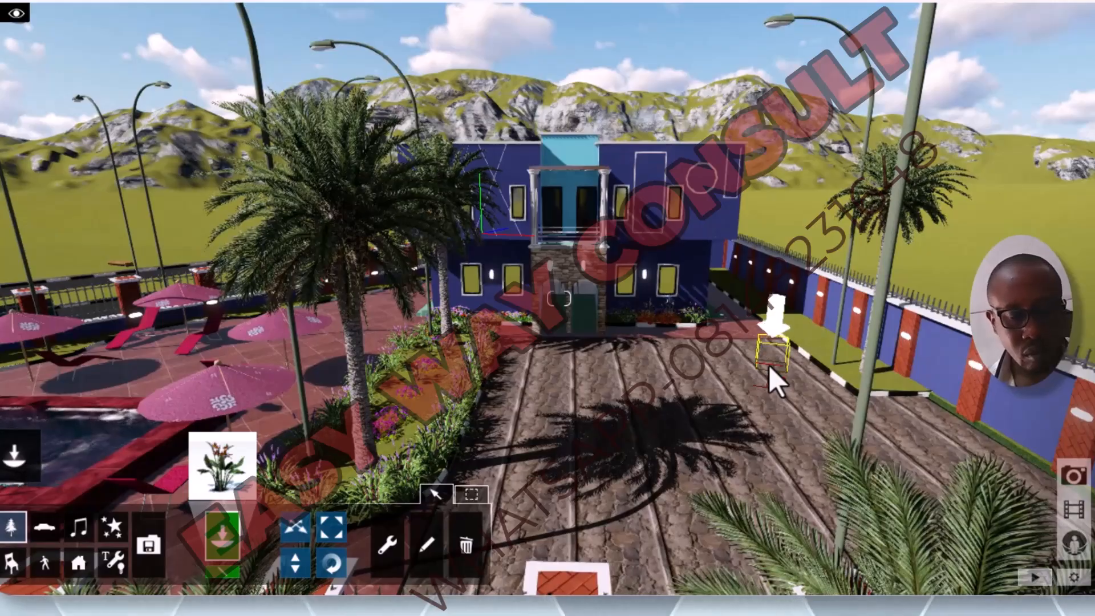
{"action": "key", "text": "a"}
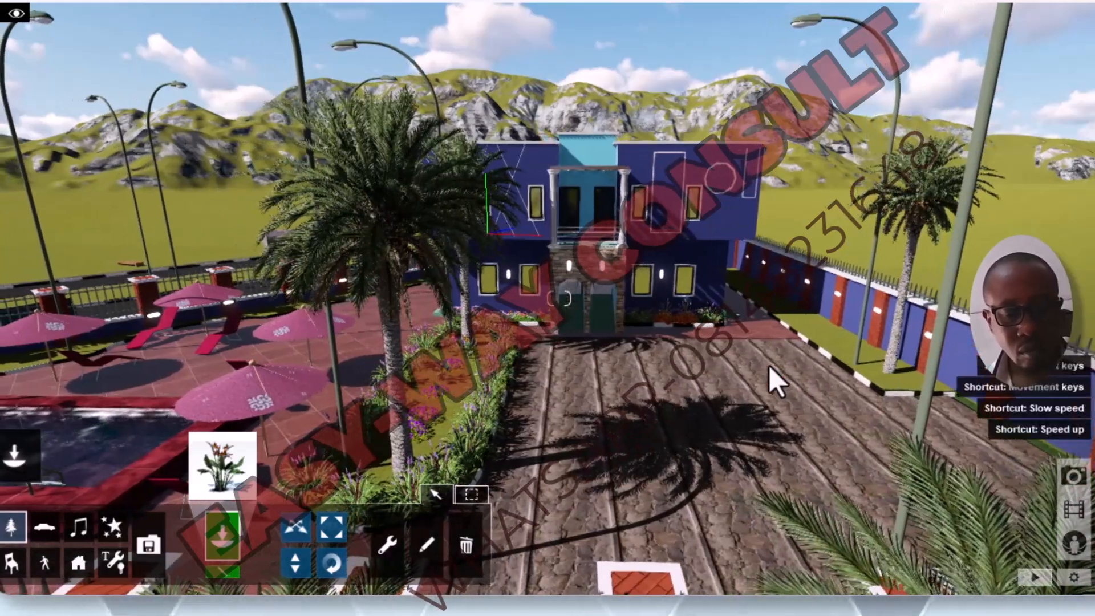
{"action": "key", "text": "d"}
{"action": "key", "text": "w"}
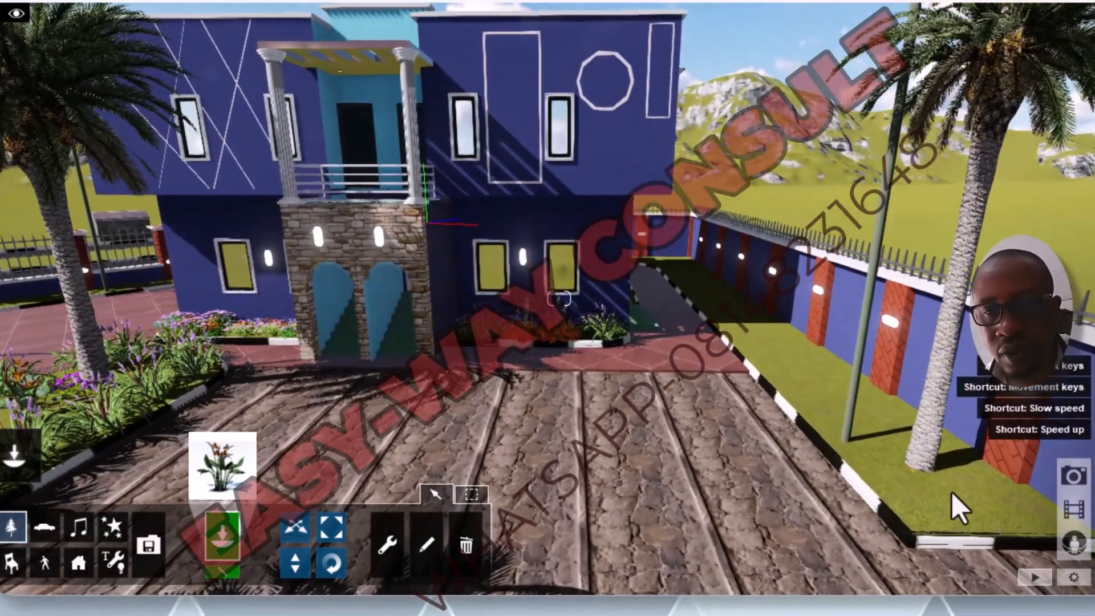
{"action": "left_click", "coordinate": [938, 516]}
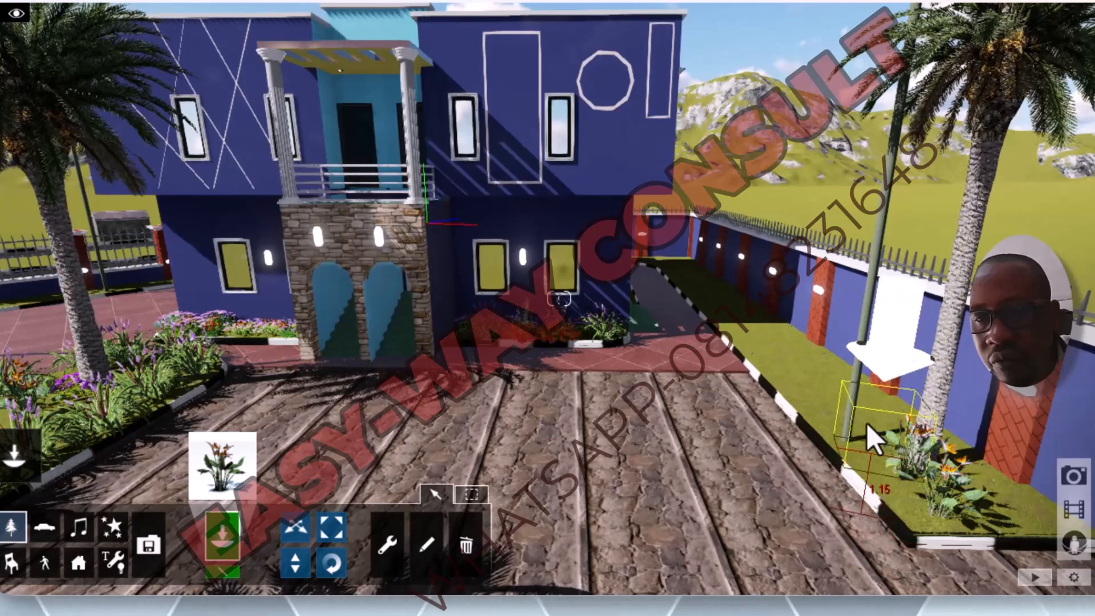
Step: Place two more BirdOfParadise_RT plants at the near end of the boundary-wall grass strip, one by the palm and one beside the brick pillar
{"action": "left_click", "coordinate": [919, 516]}
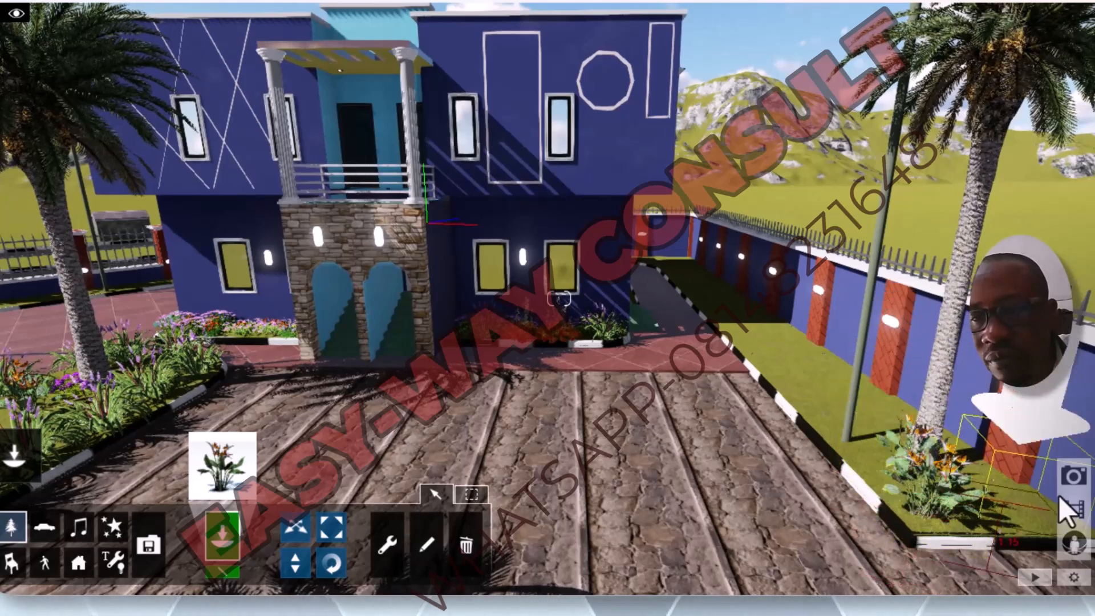
{"action": "left_click", "coordinate": [1035, 495]}
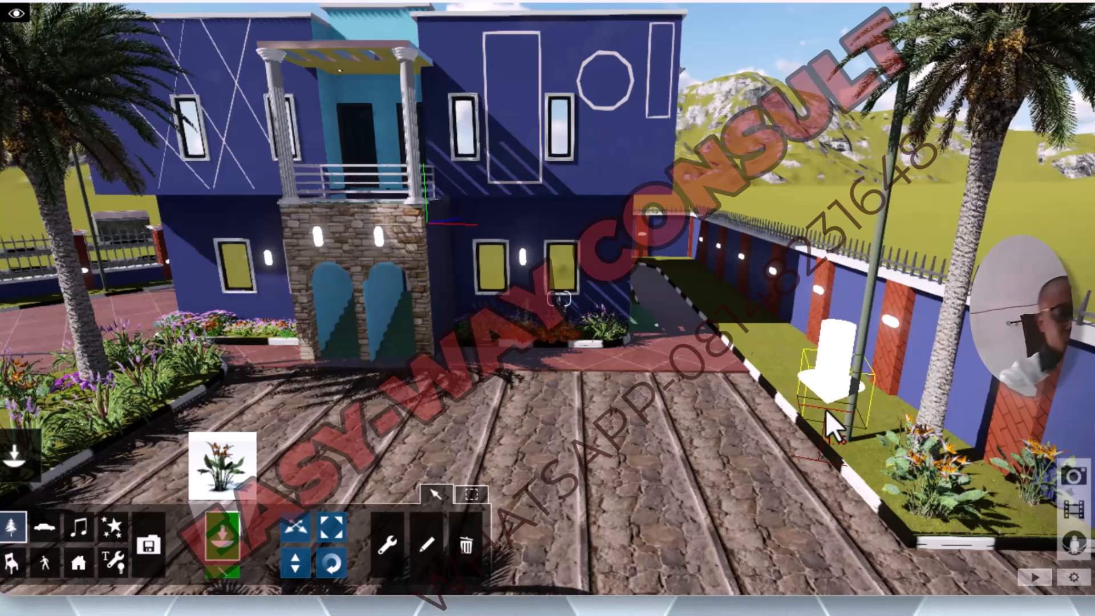
Step: Save a new version of the scene under its current name and switch to Photo mode
{"action": "key", "text": "Escape"}
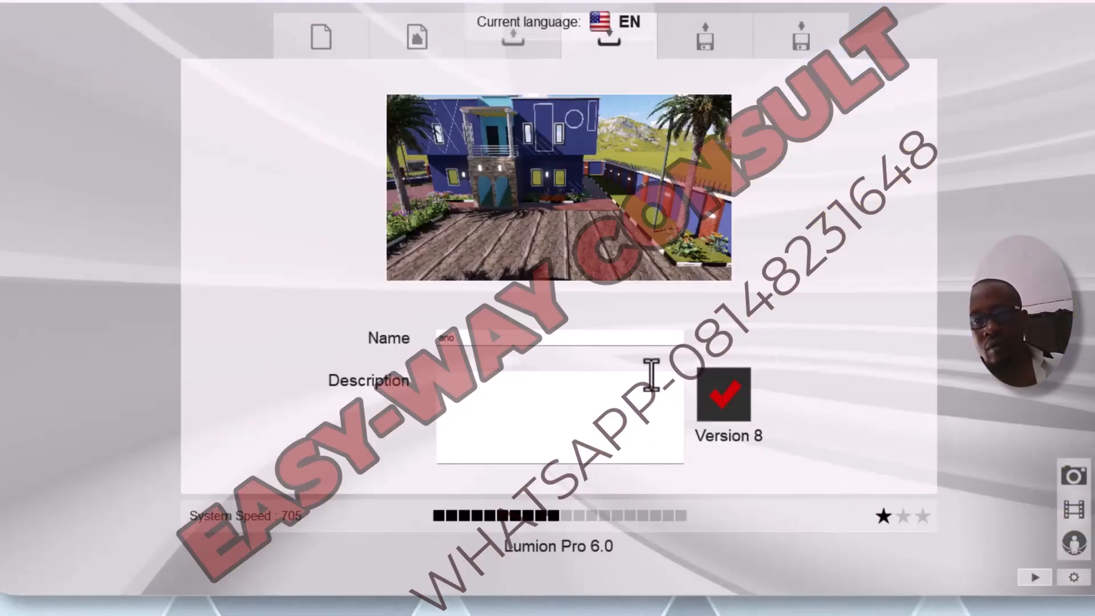
{"action": "left_click", "coordinate": [717, 407]}
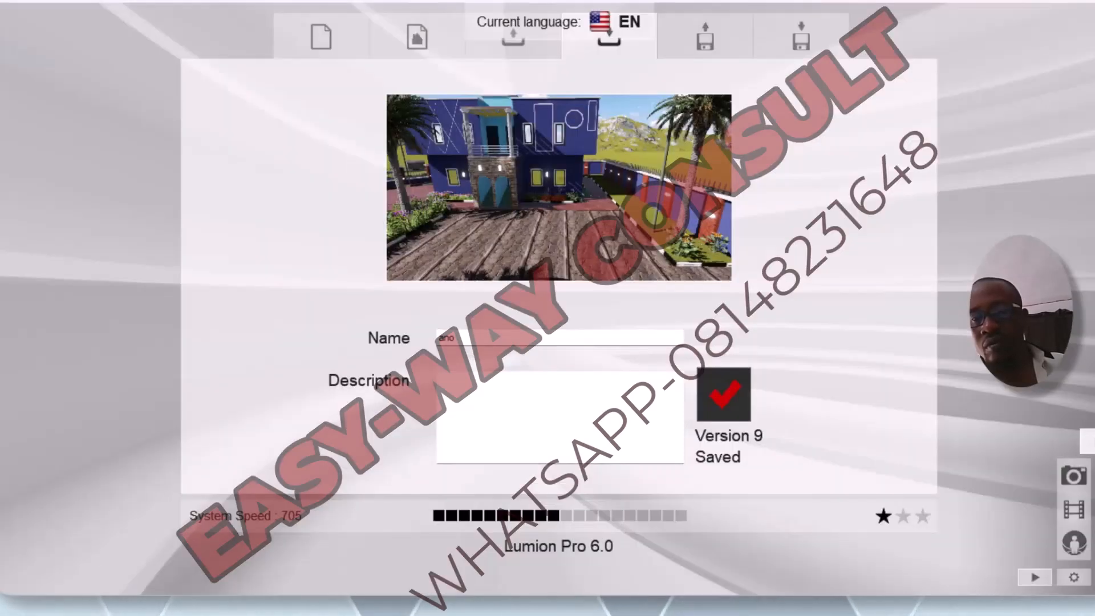
{"action": "left_click", "coordinate": [1093, 477]}
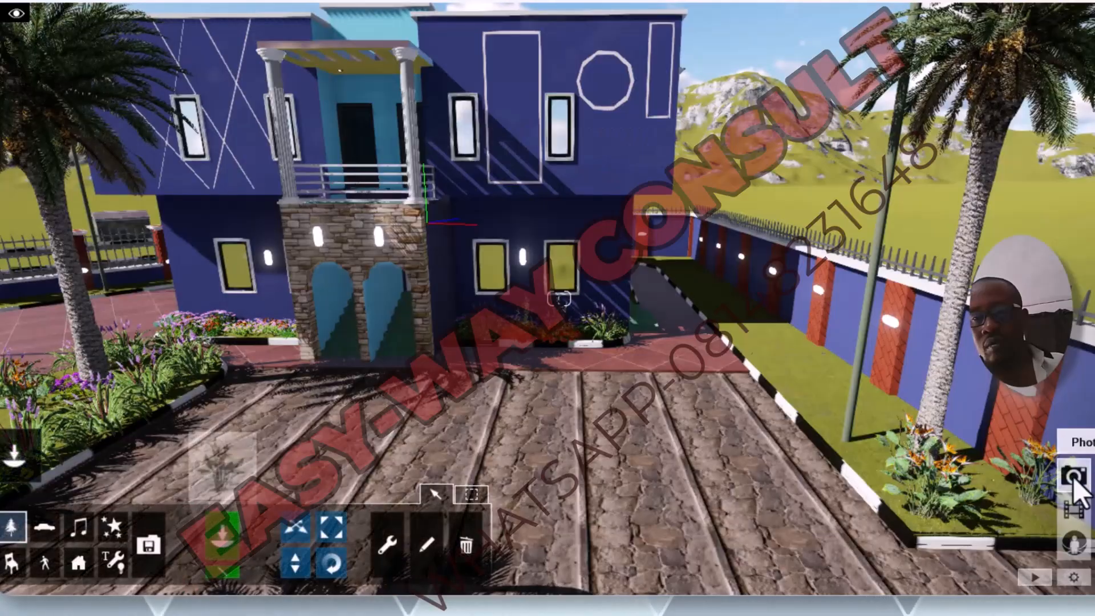
{"action": "left_click", "coordinate": [1073, 480]}
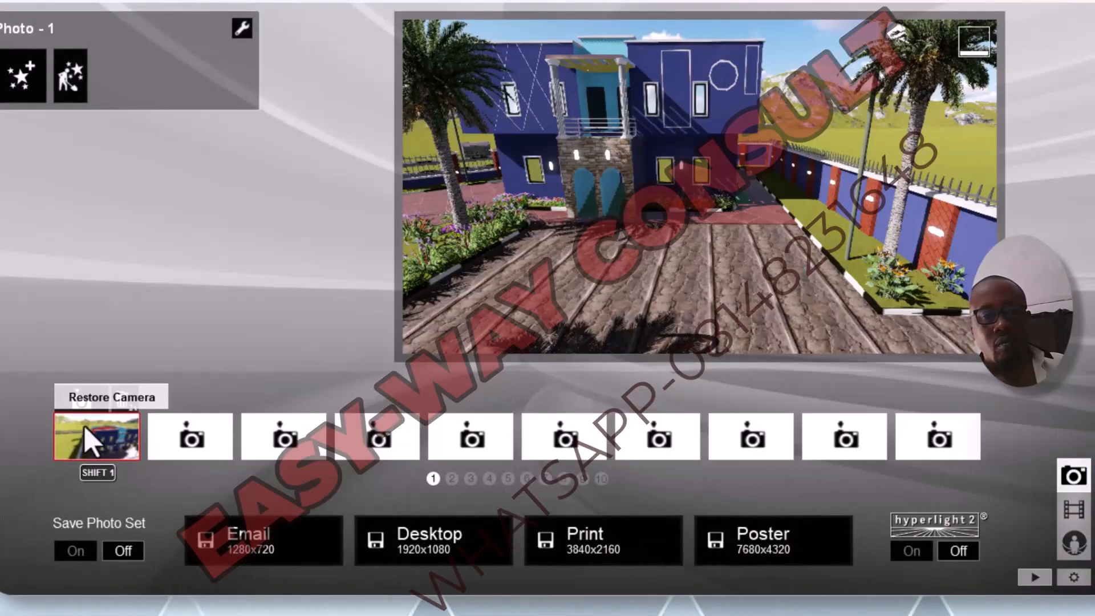